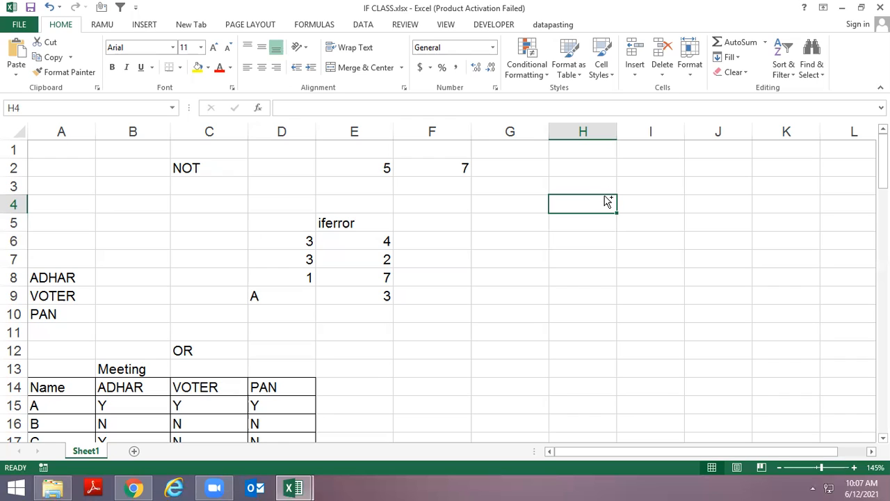
key("ctrl+Home")
key("Right")
key("Right")
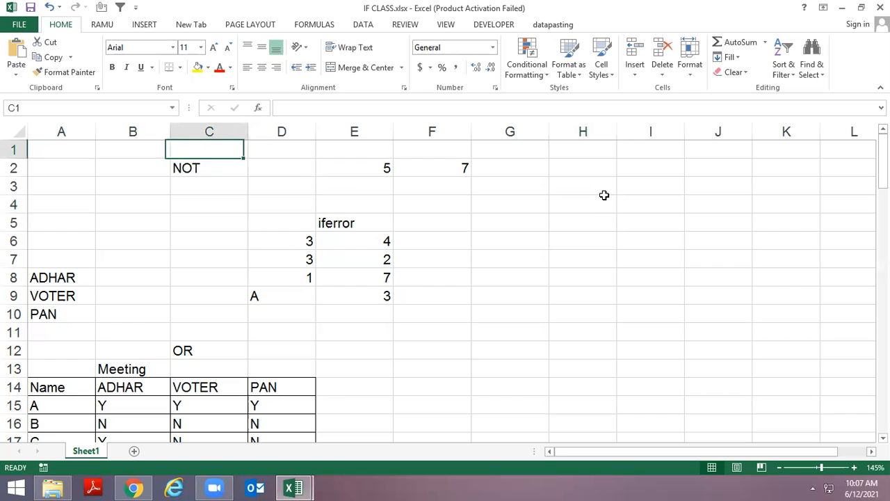
key("Down")
key("Down")
key("Left")
key("Left")
key("Up")
key("Right")
key("Right")
key("Left")
key("Left")
key("Right")
key("Left")
key("Right")
key("Right")
key("Right")
key("Left")
key("Left")
key("Left")
key("Right")
key("Right")
key("Right")
key("Left")
key("Left")
key("Left")
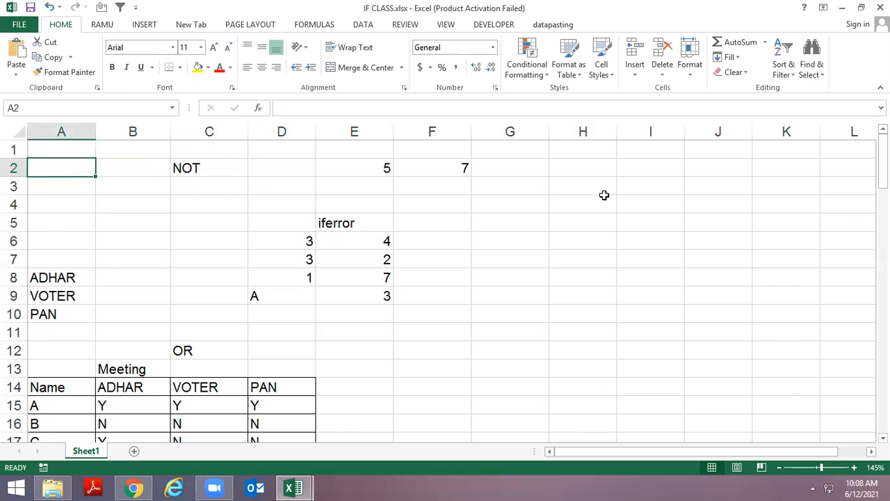
key("Up")
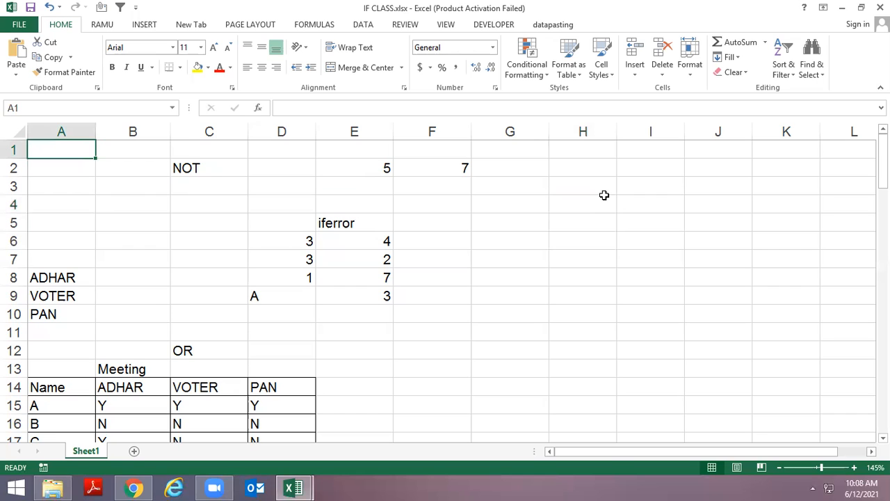
key("Right")
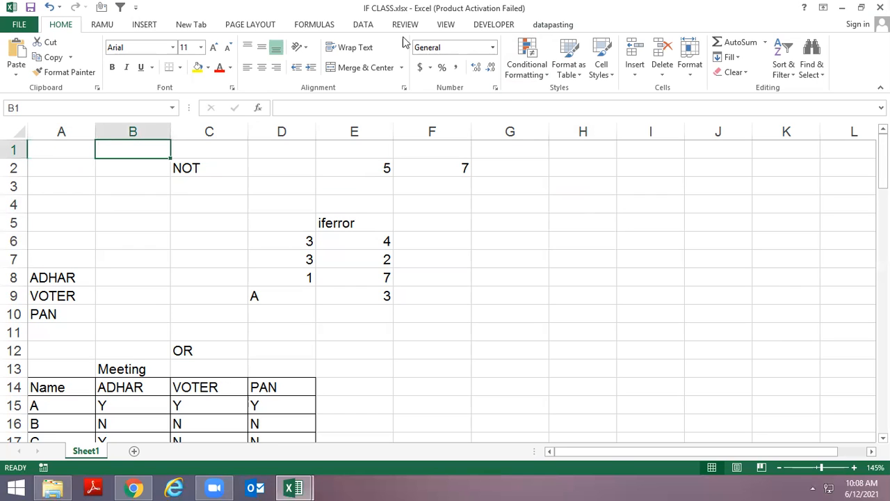
Review the list of available logical functions in the function library
left_click(330, 26)
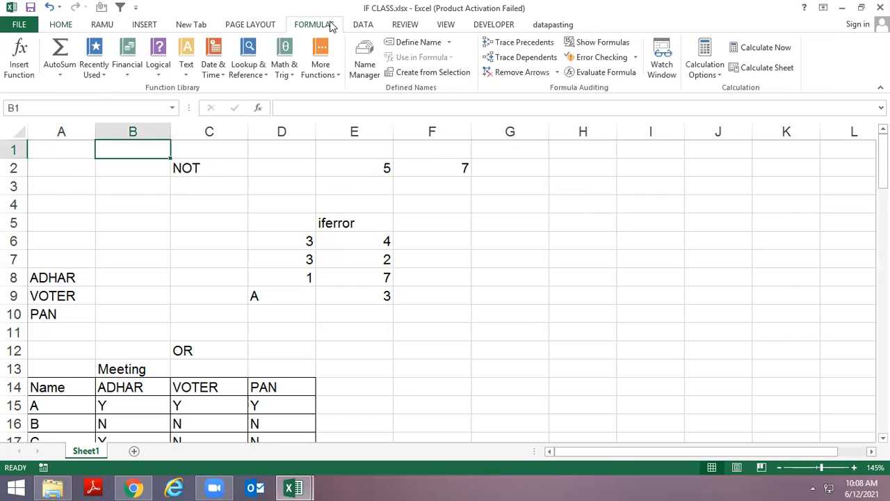
left_click(156, 72)
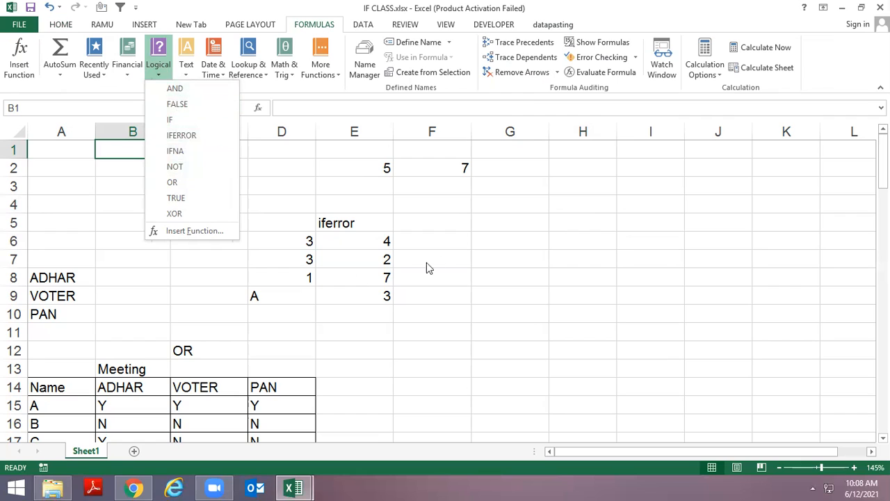
left_click(612, 232)
left_click(623, 221)
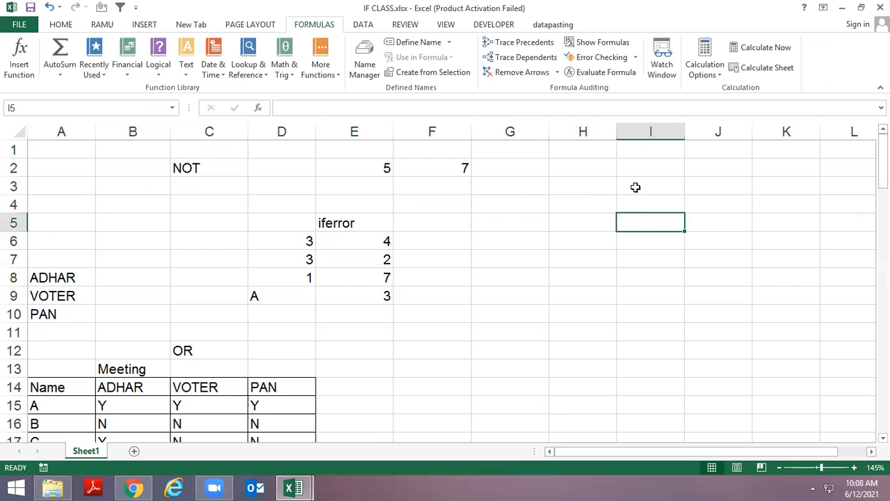
Enter the heading NOT in capital letters in cell I3
left_click(633, 186)
type("not")
key("Return")
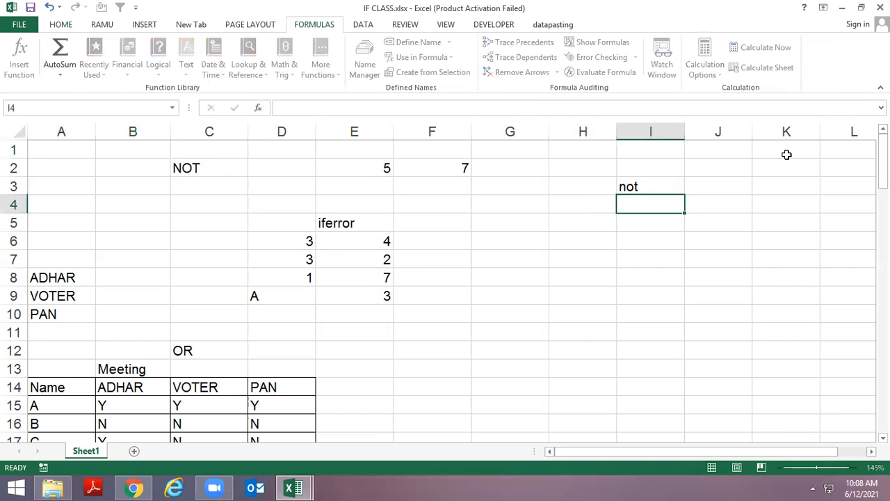
key("Up")
type("NOT")
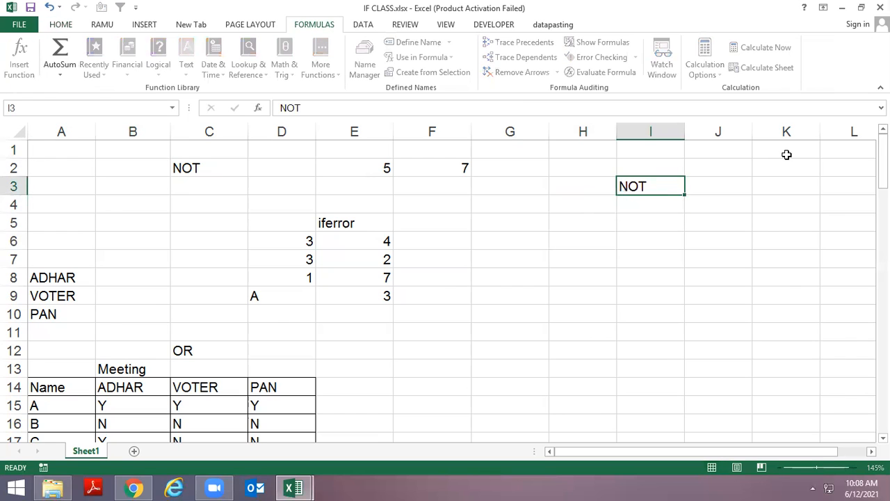
key("Return")
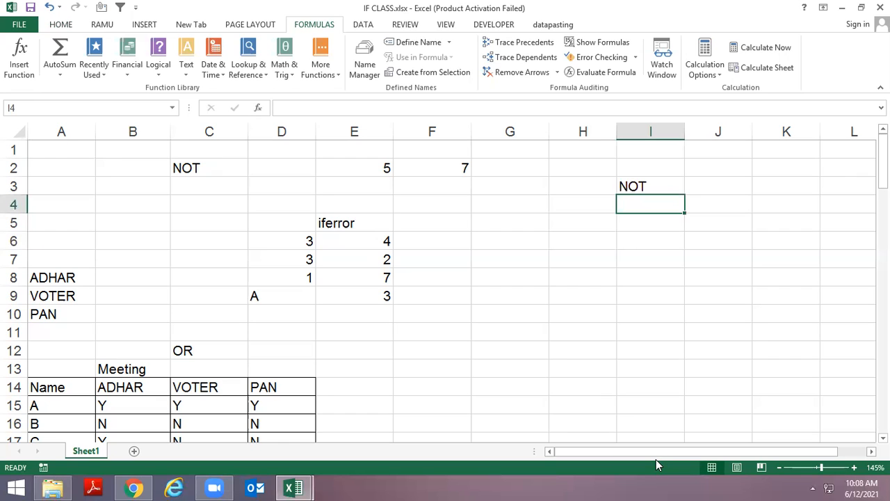
Enter the sample values 5 in cell I5 and 6 in cell I6
left_click(633, 228)
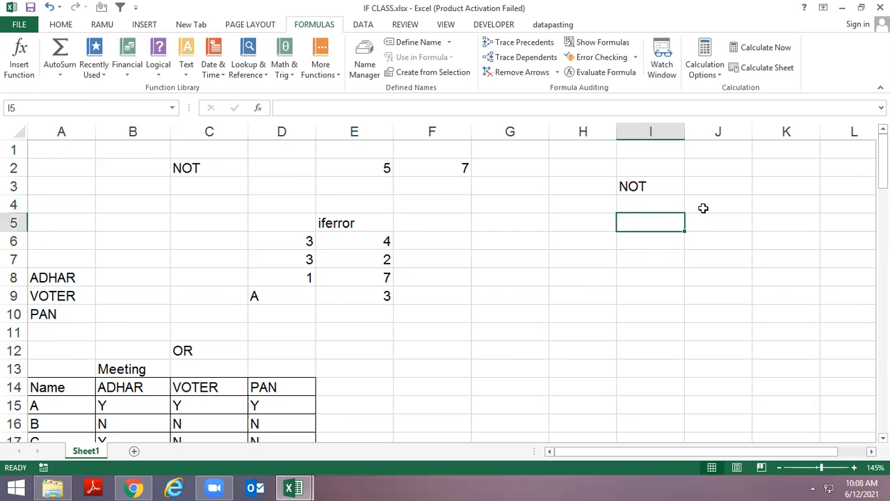
type("5")
key("Return")
type("6")
key("Return")
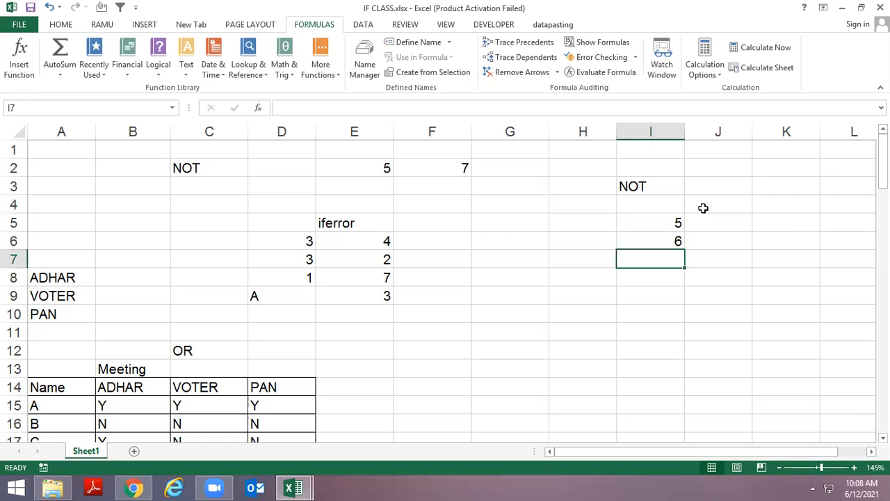
Enter the comparison formula =I5=I6 in cell I8
key("Return")
type("=")
key("Up")
key("Up")
key("Up")
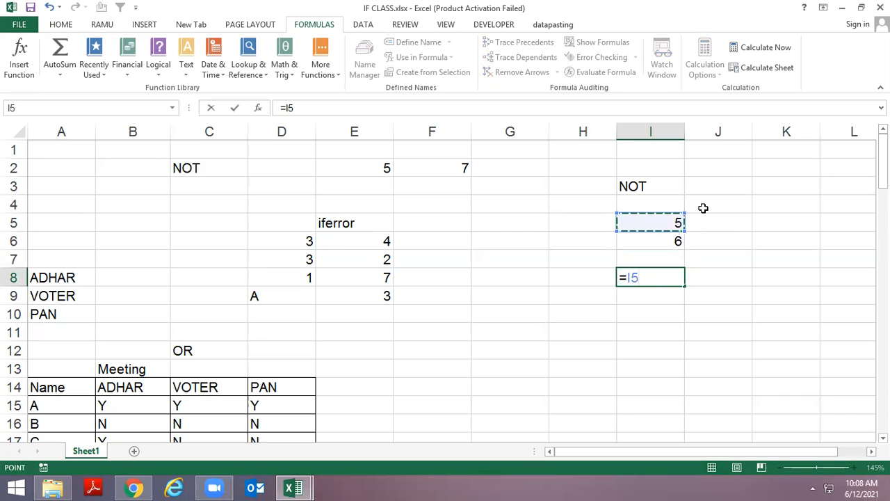
type("=")
key("Up")
key("Up")
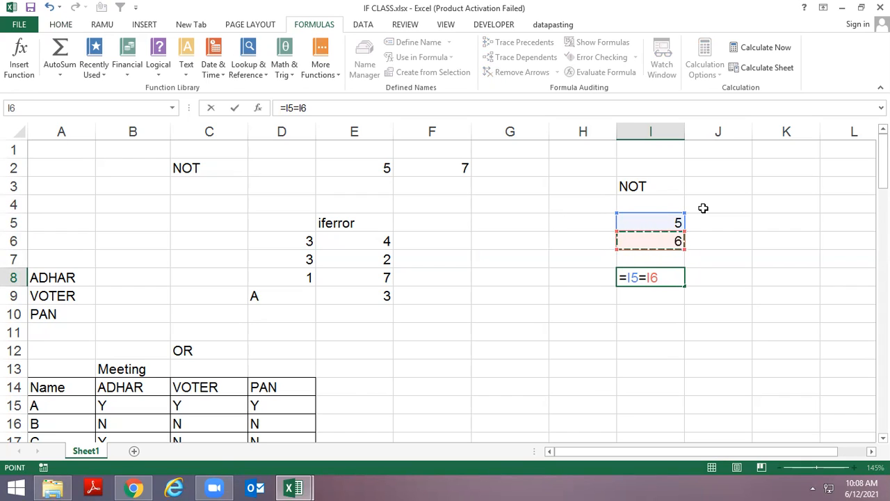
key("Return")
Wrap the comparison in cell I8 in the NOT function so the formula reads =NOT(I5=I6)
key("Up")
key("F2")
key("Left")
key("Left")
key("Left")
key("Left")
key("Left")
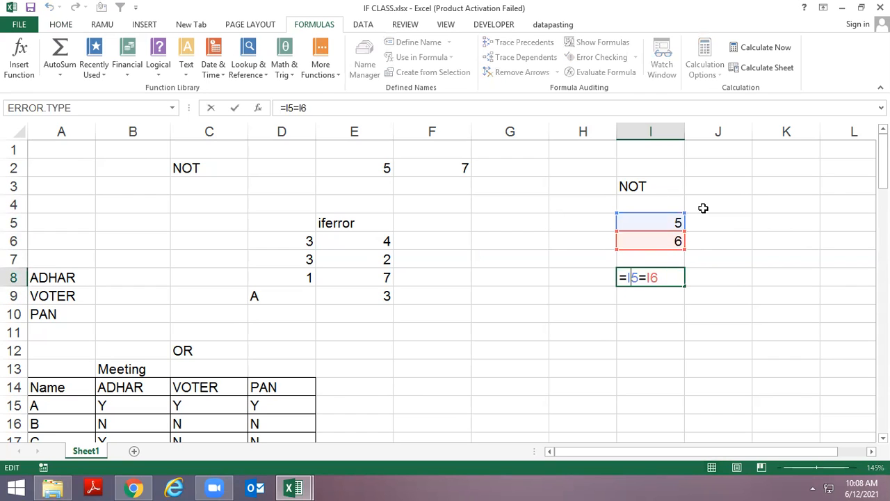
type("NOT(")
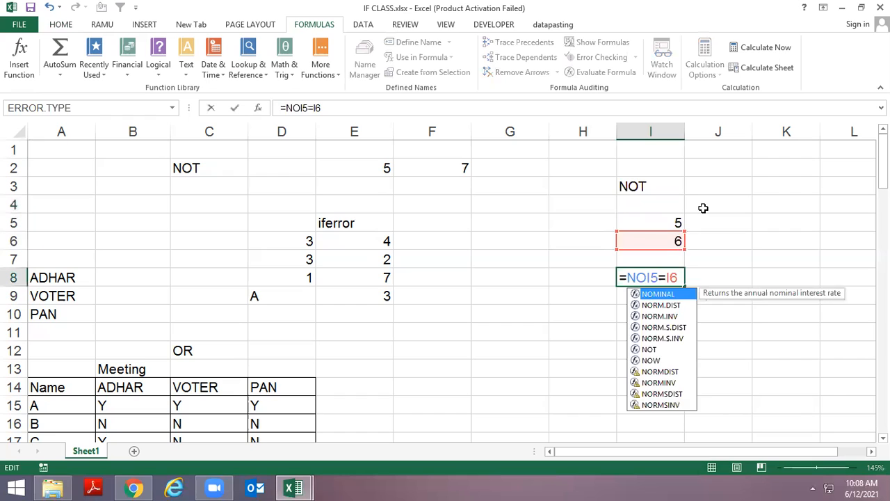
key("Right")
key("Right")
key("Right")
type(")")
key("Return")
key("Up")
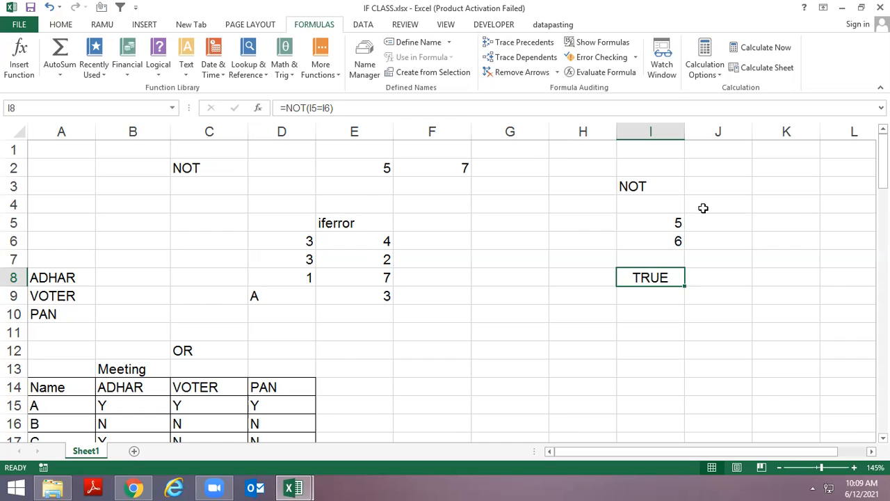
Retype the heading in cell E5 in capital letters as IFERROR
key("Left")
key("Left")
key("Left")
key("Left")
key("Left")
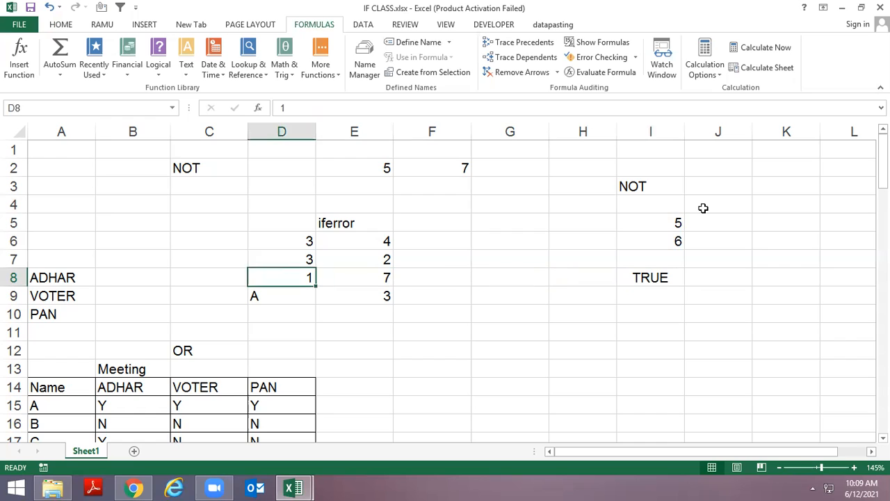
key("Up")
key("Up")
key("Up")
key("Right")
type("if")
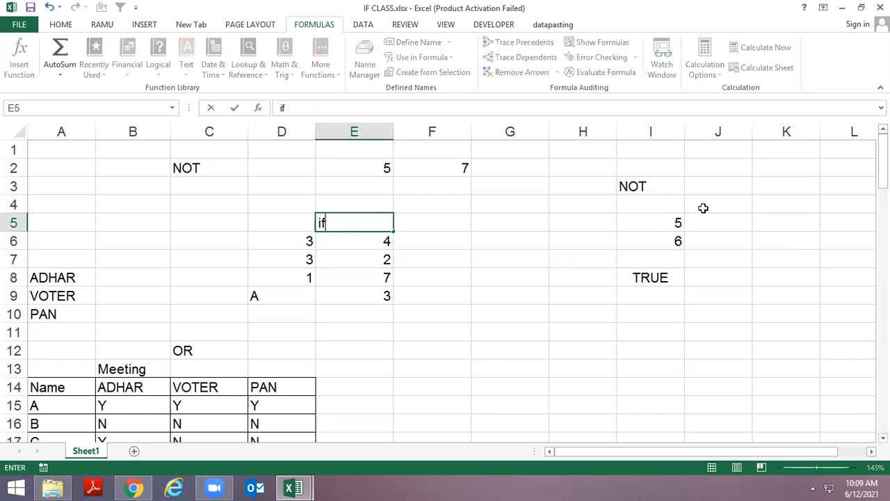
key("BackSpace")
key("BackSpace")
type("IF")
key("BackSpace")
key("BackSpace")
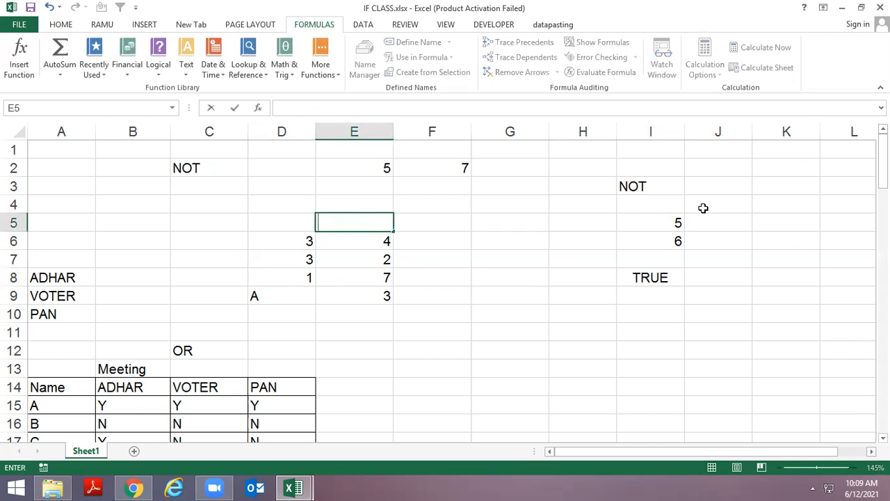
type("IFEE")
key("BackSpace")
type("RR")
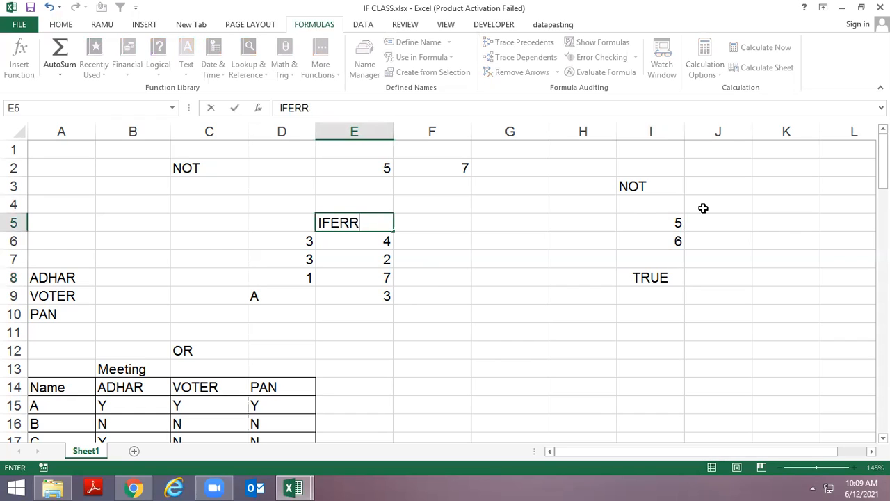
key("BackSpace")
type("O")
key("BackSpace")
type("ROR")
key("Return")
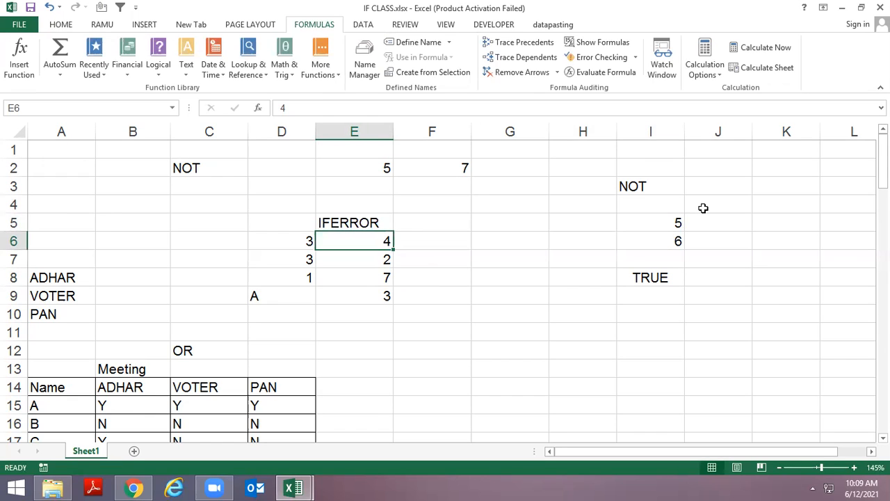
Enter the formula =D6+E6 in cell F6 to add the two values in that row
key("Left")
key("Right")
key("Right")
type("=")
key("Left")
key("Left")
type("+")
key("Left")
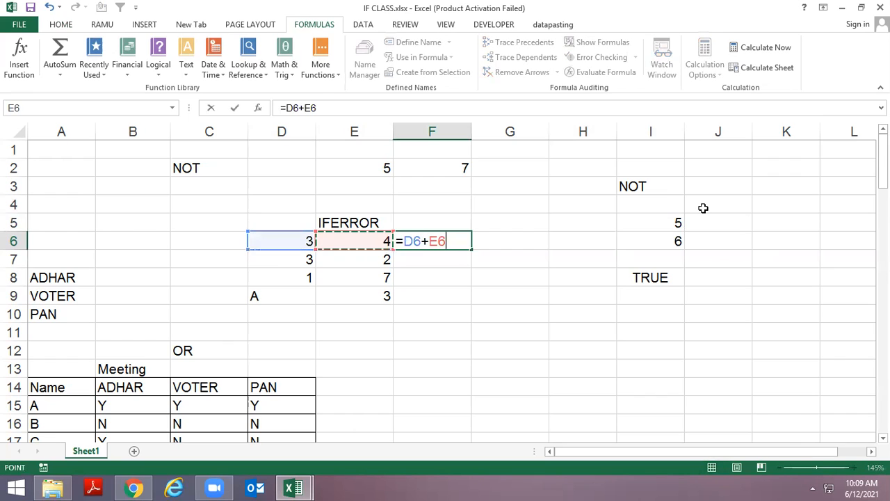
key("Return")
Fill the addition formula from F6 down through cells F7, F8 and F9
key("ctrl+d")
key("Return")
key("ctrl+d")
key("Return")
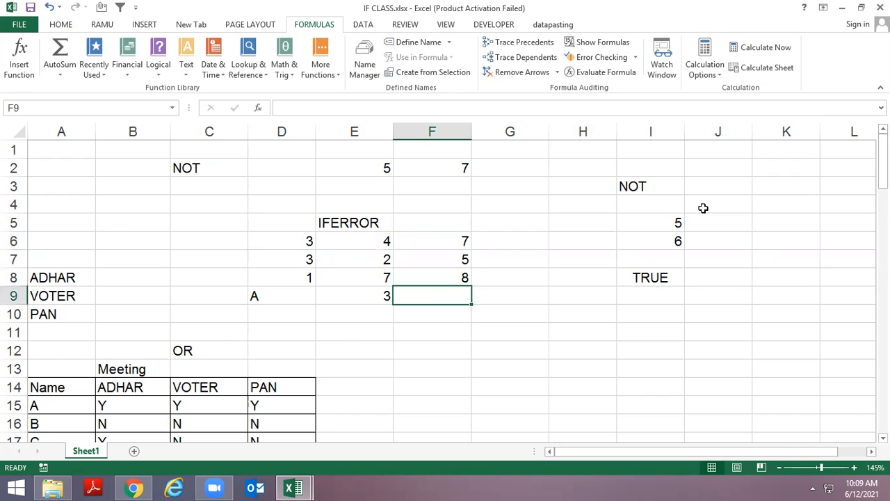
key("ctrl+d")
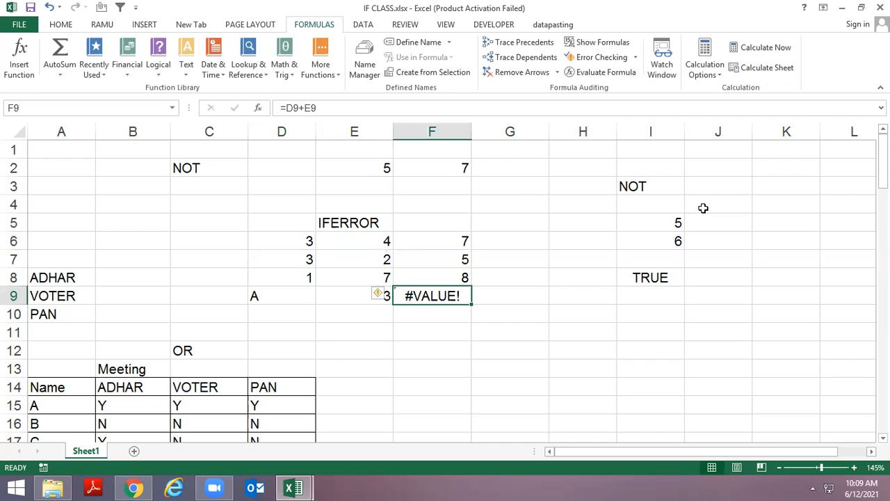
Insert the IFERROR function around the sum in cell F6, with D6+E6 as its value argument
key("Left")
key("Left")
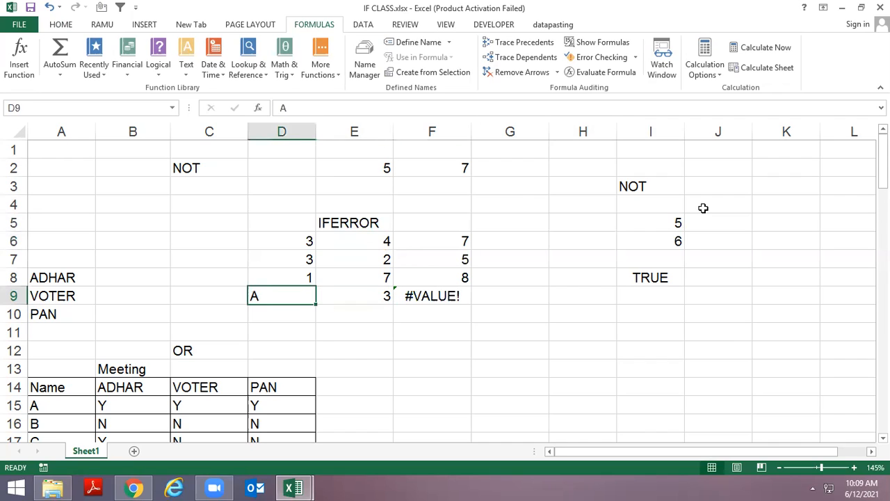
key("Right")
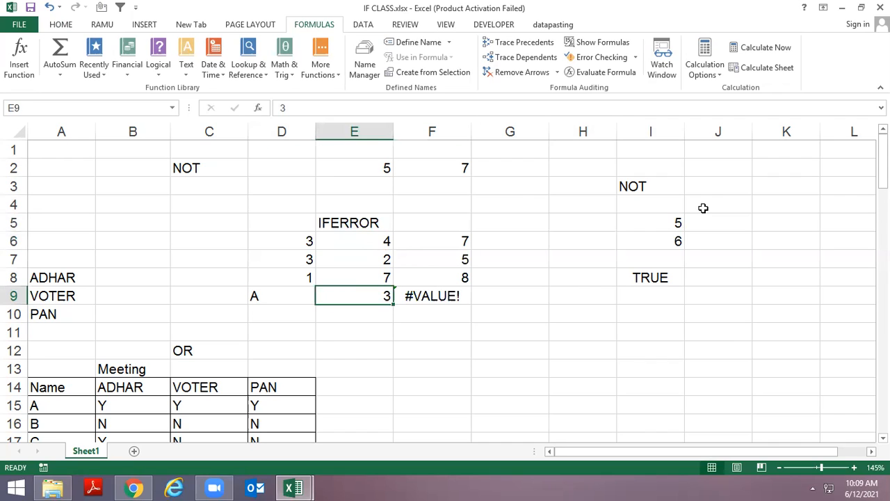
key("Right")
key("Up")
key("Up")
key("Up")
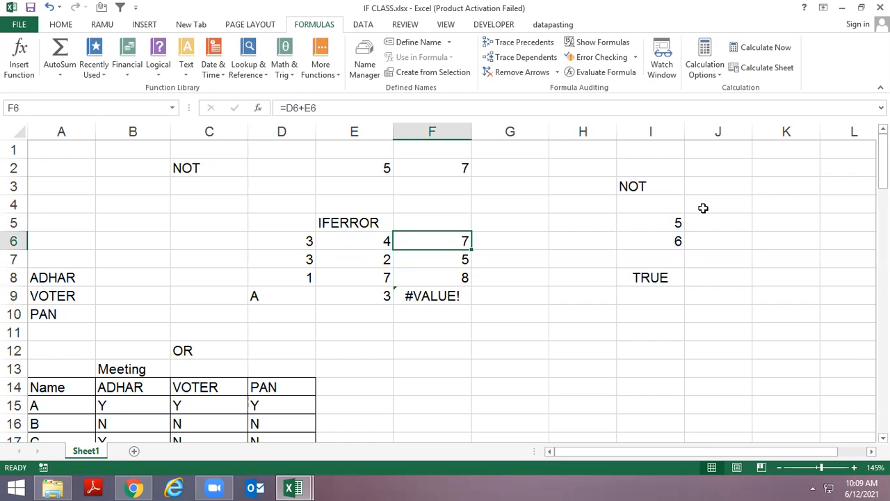
key("F2")
key("Left")
key("Left")
key("Left")
key("Left")
key("Left")
key("Left")
key("Right")
type("IFERROR(")
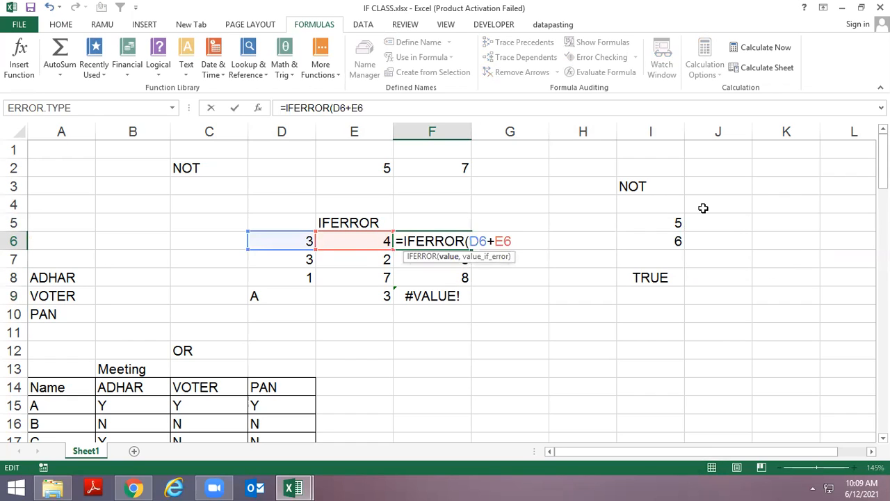
key("shift+Right")
key("shift+Right")
key("shift+Right")
key("shift+Right")
key("shift+Right")
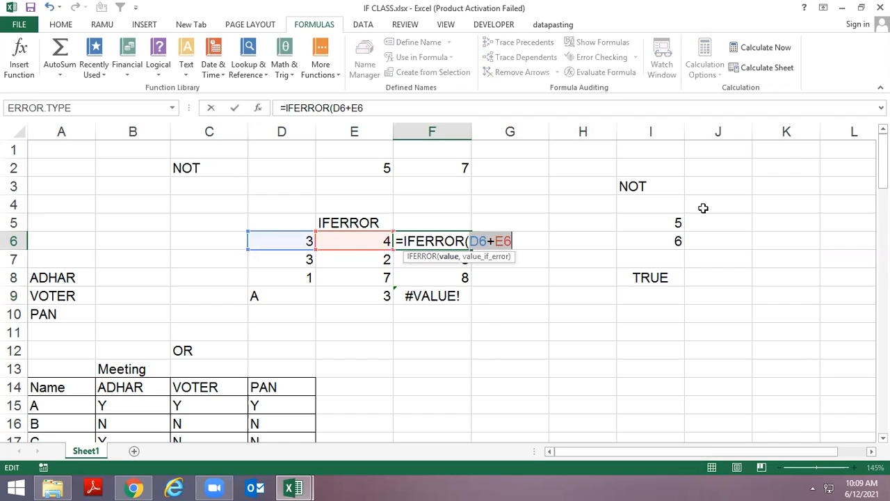
key("Right")
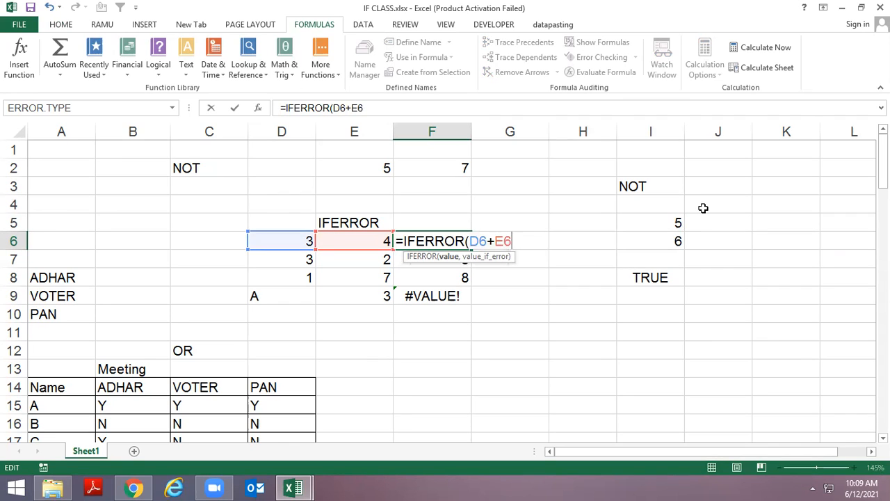
Add "error coming" as the value_if_error argument and complete the F6 formula as =IFERROR(D6+E6,"error coming")
type(",\"ee")
key("BackSpace")
type("rri")
key("BackSpace")
type("r o")
key("BackSpace")
key("BackSpace")
key("BackSpace")
type("or o")
key("BackSpace")
type("coming\")")
key("Return")
Replace the plain sum in cell F9 with the IFERROR formula used in F6
key("Down")
key("Down")
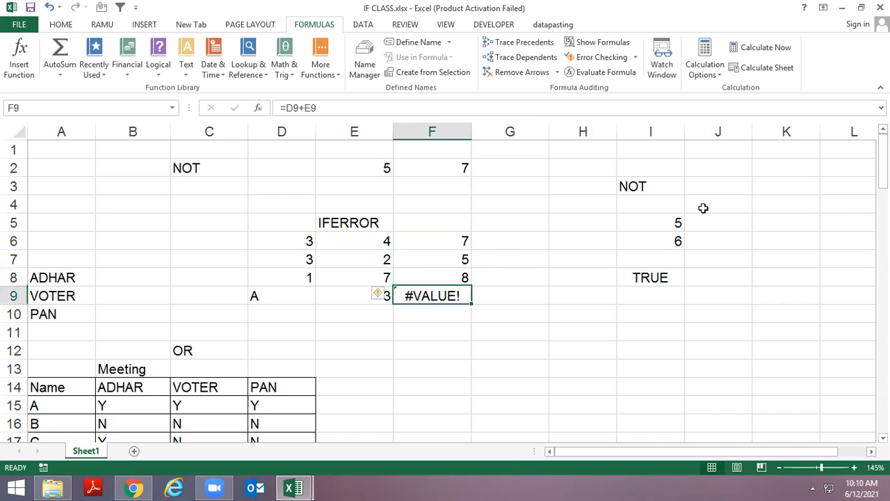
key("ctrl+v")
Copy the formula text =IFERROR(D6+E6,"error coming") from cell F6 into cell G6
key("Up")
key("Up")
key("Up")
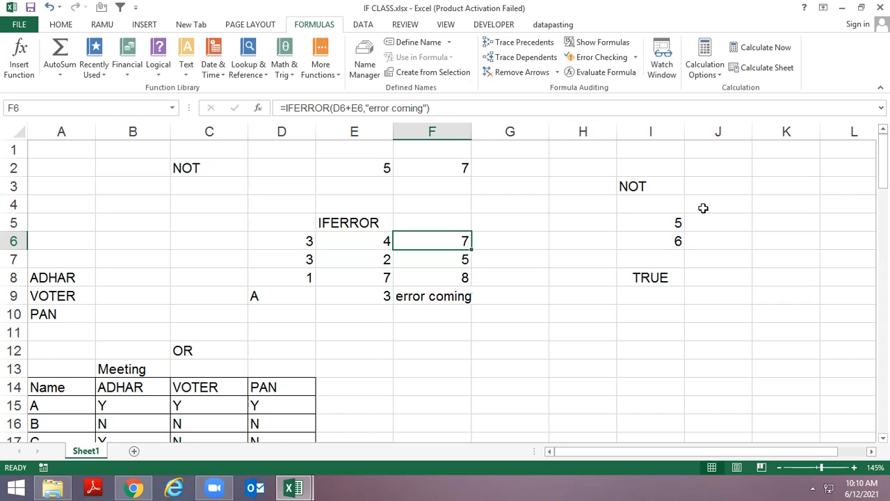
key("F2")
key("shift+Home")
key("ctrl+c")
key("Tab")
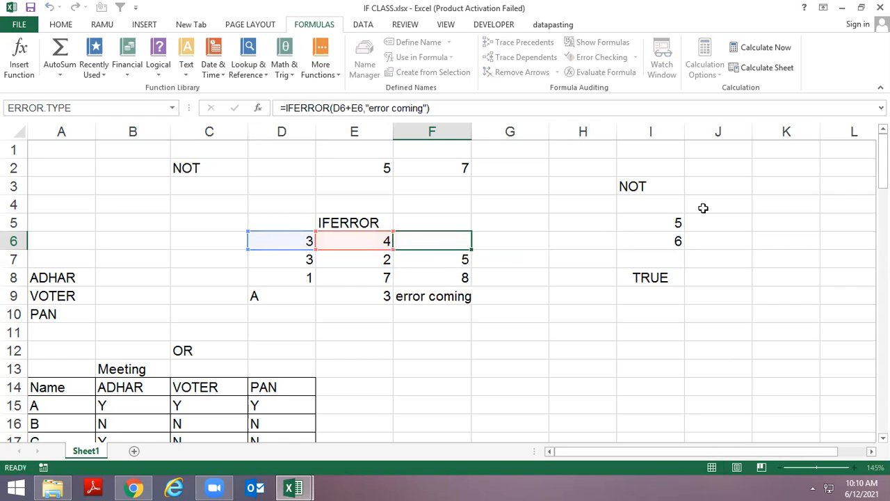
key("ctrl+v")
Replace the "error coming" argument in cell G6 with an empty string so the formula reads =IFERROR(D6+E6,"")
key("F2")
key("Left")
key("Left")
key("Left")
key("Left")
key("Left")
key("Left")
key("Left")
key("Left")
key("Left")
key("Left")
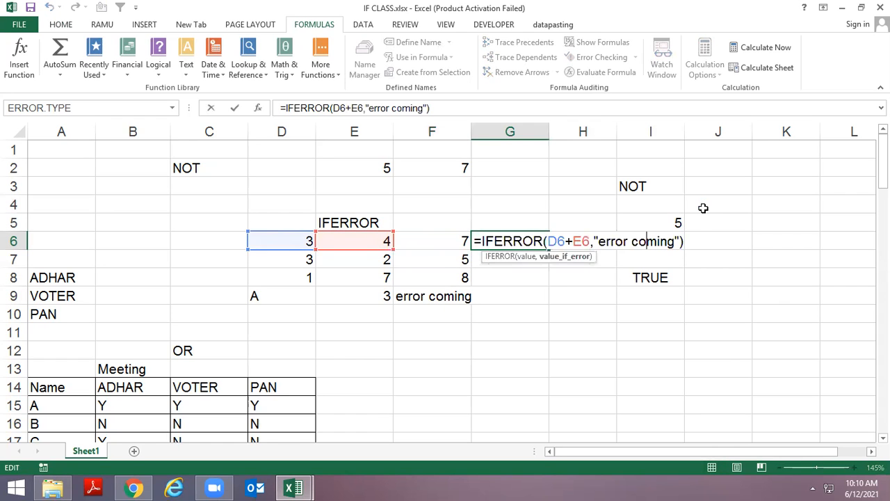
key("Left")
key("Left")
key("Left")
key("Left")
key("Delete")
key("Delete")
key("Delete")
key("Delete")
key("Delete")
key("Delete")
key("Delete")
key("Delete")
key("Delete")
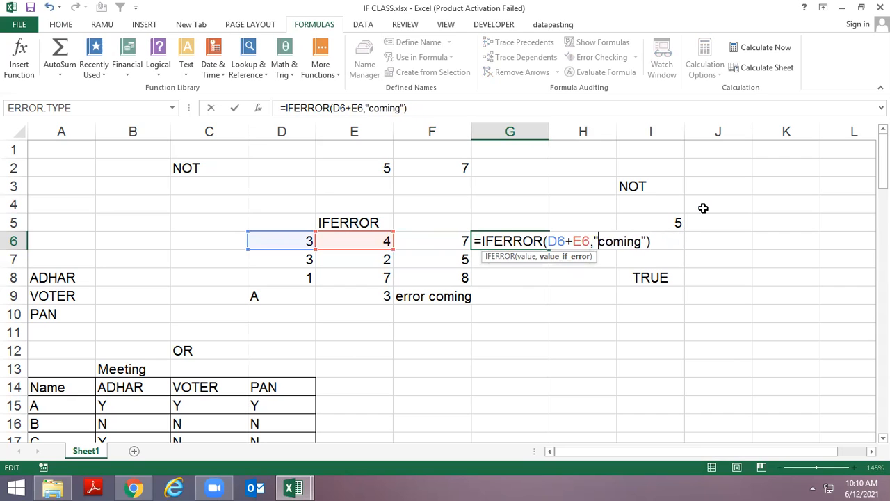
key("Delete")
key("Delete")
key("Delete")
key("Return")
Fill the G6 formula down through G7:G9 and clear the extra copy from cell G10
key("ctrl+d")
key("Down")
key("ctrl+d")
key("Down")
key("ctrl+d")
key("Down")
key("ctrl+d")
key("Up")
key("Down")
key("Delete")
key("Up")
key("Up")
key("Up")
key("Up")
key("Up")
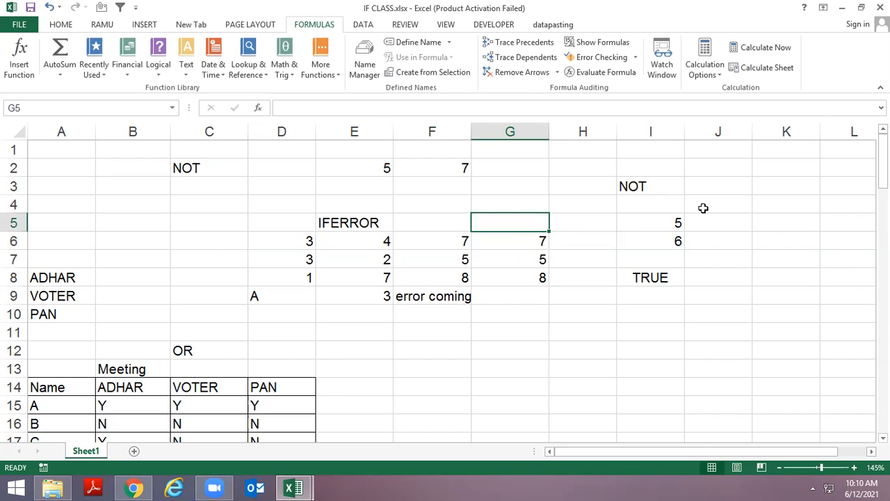
Examine the OR example in rows 12 to 22, including the Meeting table's names and ADHAR, VOTER and PAN entries
key("Left")
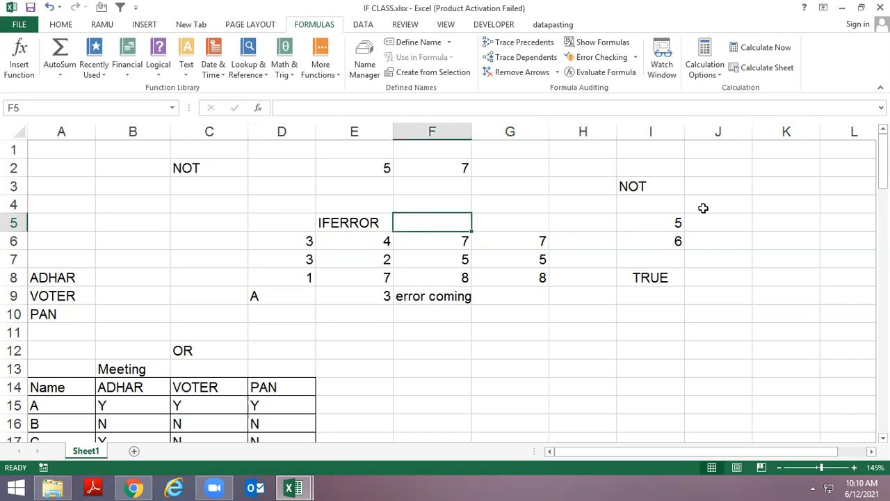
key("Down")
key("Left")
key("Left")
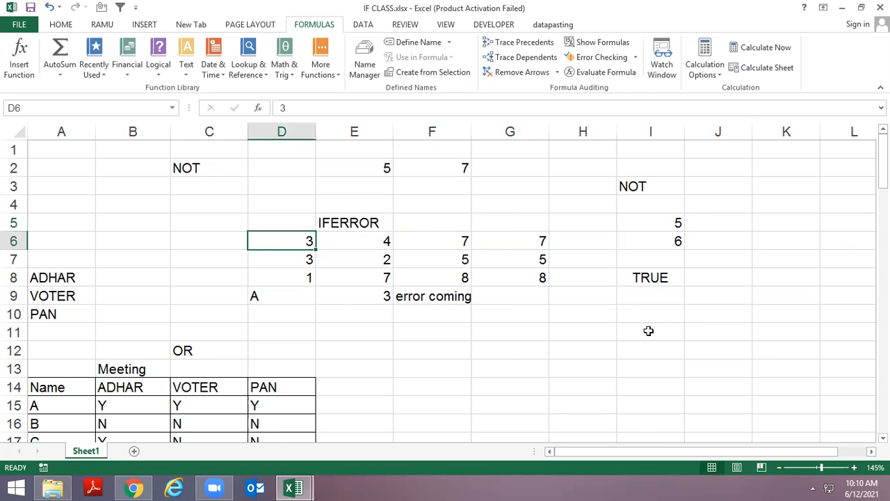
scroll(687, 332, "up", 1)
left_click(296, 303)
key("Left")
key("Left")
key("Left")
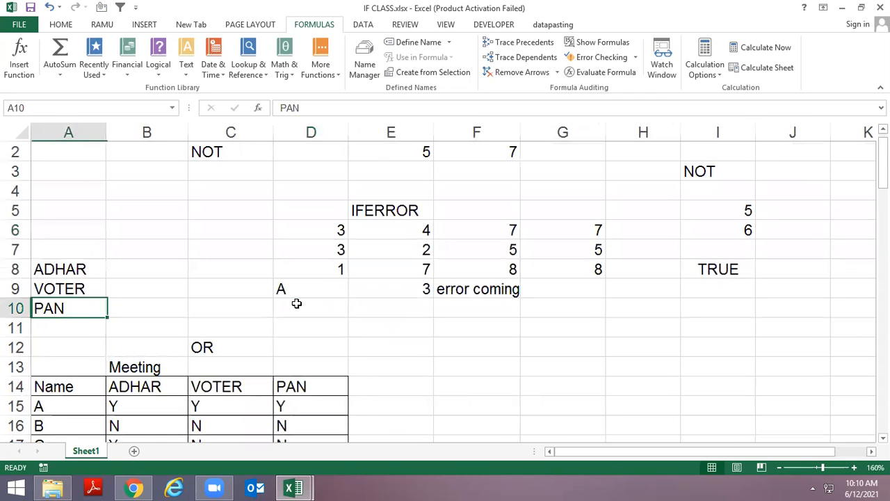
key("Right")
key("Down")
key("Down")
key("Right")
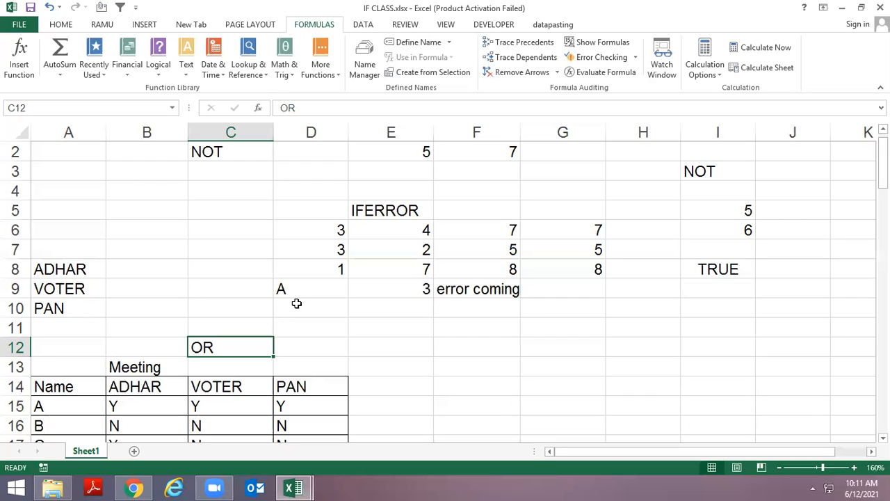
key("Down")
key("Left")
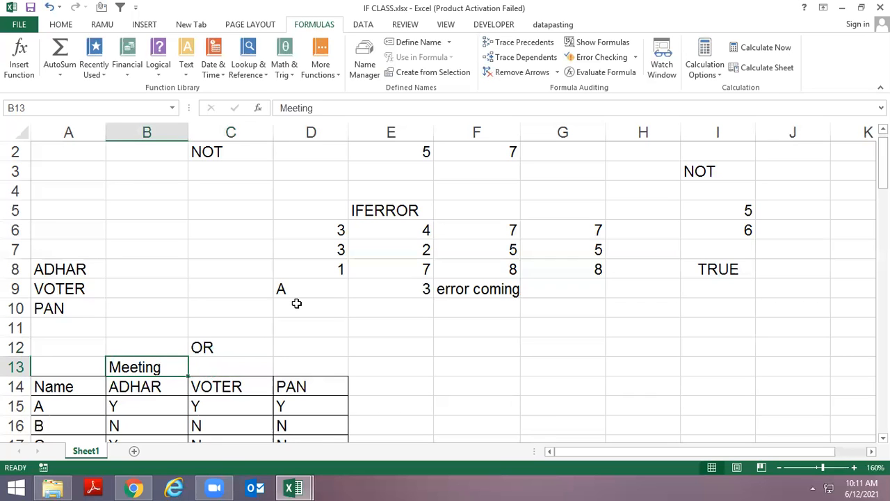
key("Down")
key("Left")
key("Down")
key("Down")
key("Down")
key("Down")
key("Down")
key("Down")
key("Down")
key("Down")
key("Down")
key("Down")
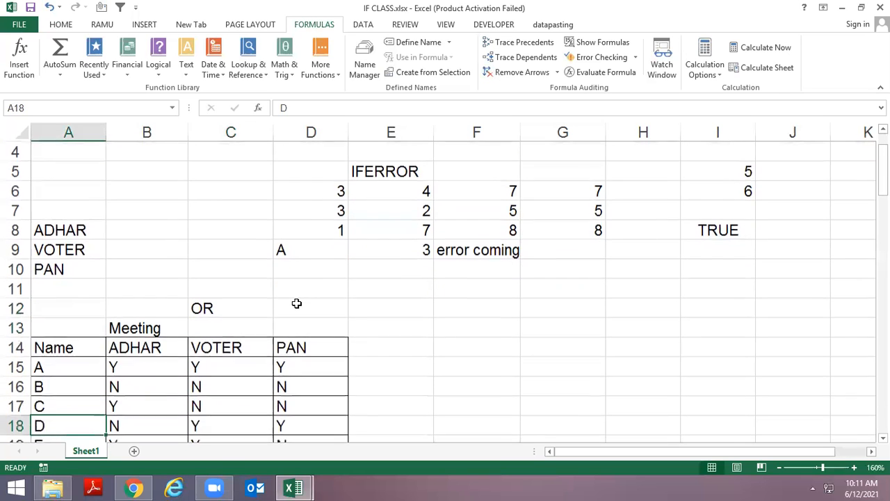
key("Up")
key("Up")
key("Up")
key("Up")
key("Up")
key("Up")
key("Up")
key("Up")
key("Up")
key("Up")
key("Down")
key("Right")
Enter the label "id proof" in cell A12 above the Meeting table
key("Up")
key("Up")
key("Up")
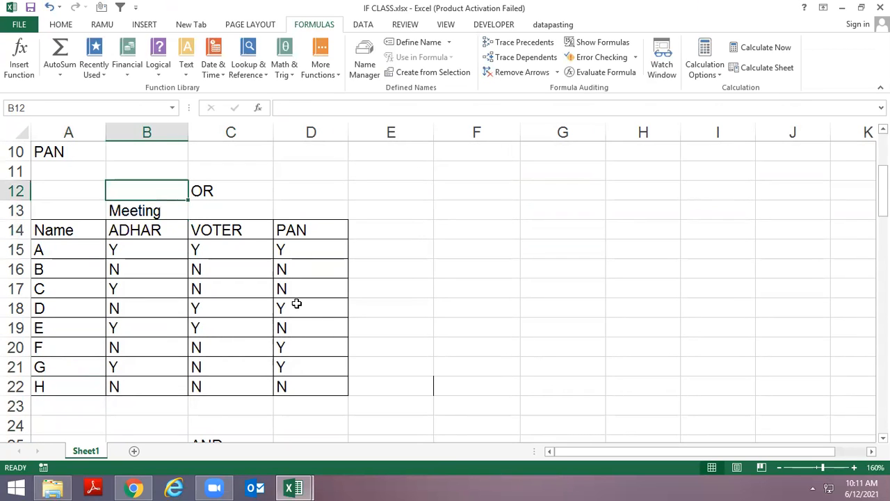
key("Left")
type("ID P")
key("BackSpace")
key("BackSpace")
key("BackSpace")
key("BackSpace")
key("Escape")
type("id proof")
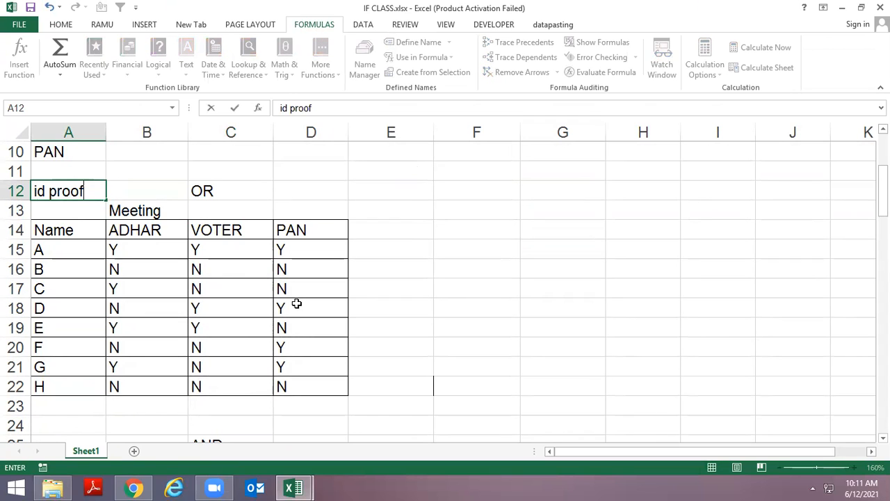
key("Return")
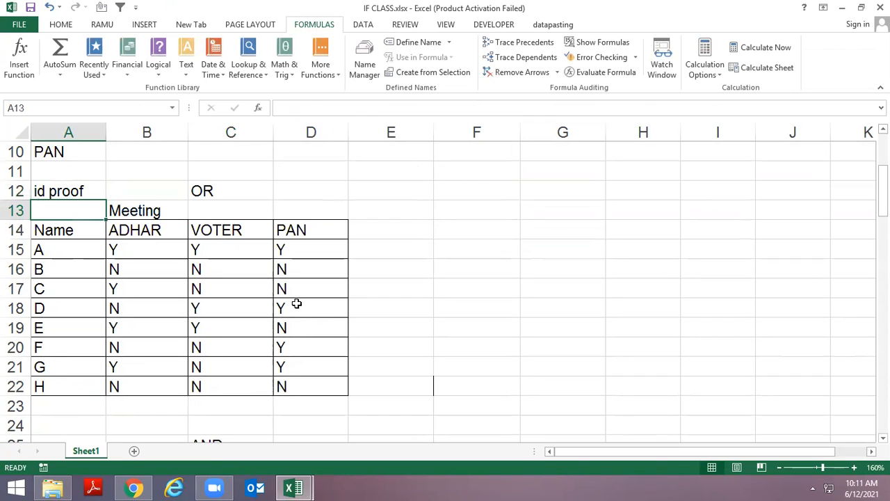
Collapse the ribbon and examine the ADHAR, VOTER and PAN headers and the first person's entries in the Meeting table
key("ctrl+F1")
key("Up")
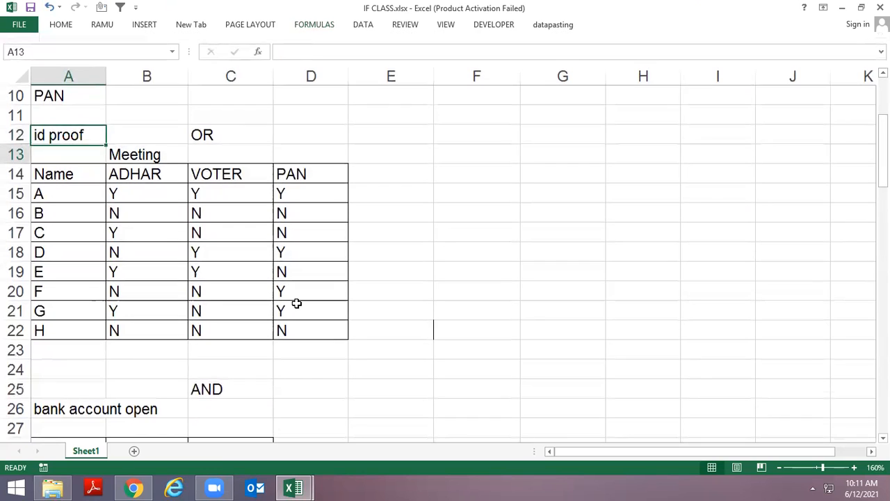
key("Down")
key("Down")
key("Down")
key("Right")
key("Up")
key("Down")
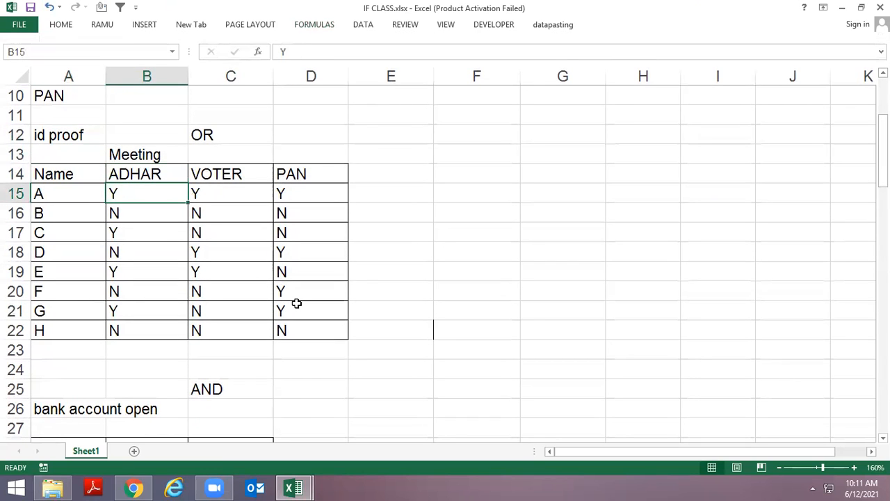
key("Up")
key("Right")
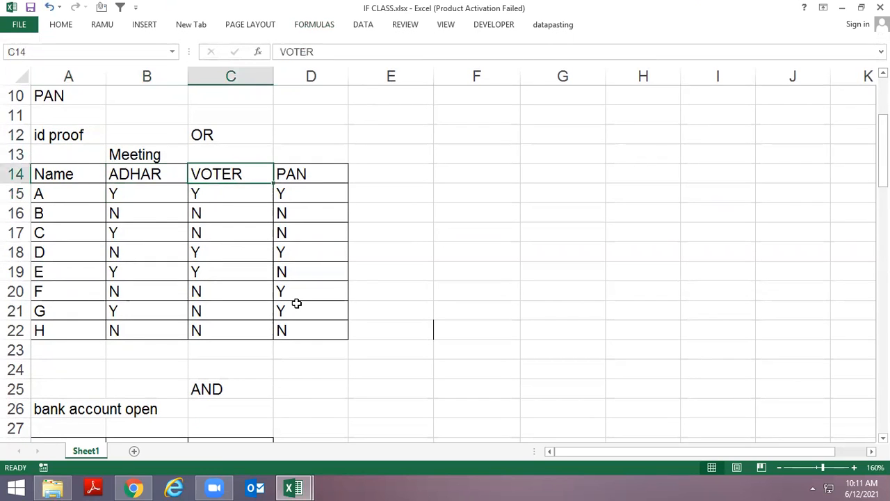
key("Right")
key("Down")
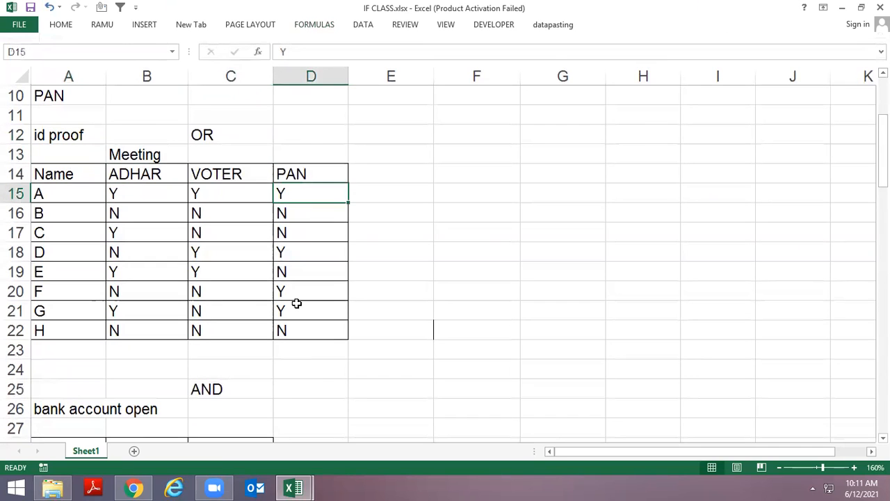
key("Left")
key("Left")
key("Left")
key("Up")
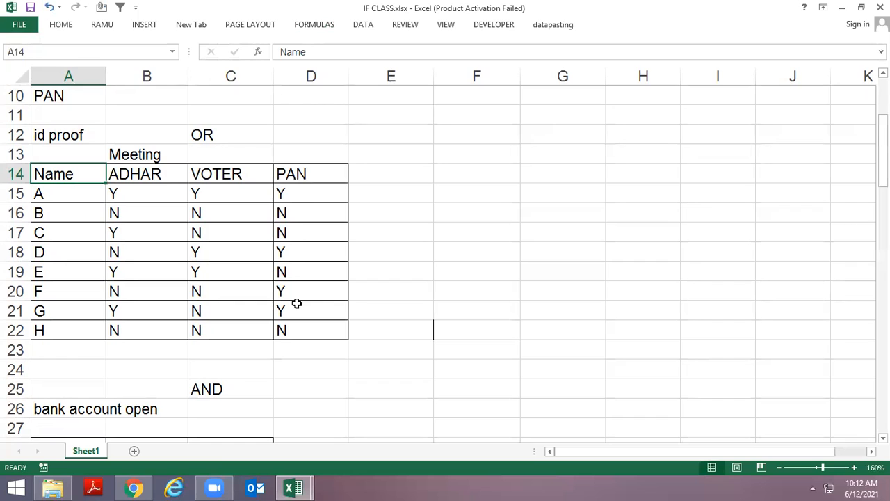
key("Up")
key("Right")
key("Right")
key("Right")
key("Right")
key("Down")
type("=or")
key("Tab")
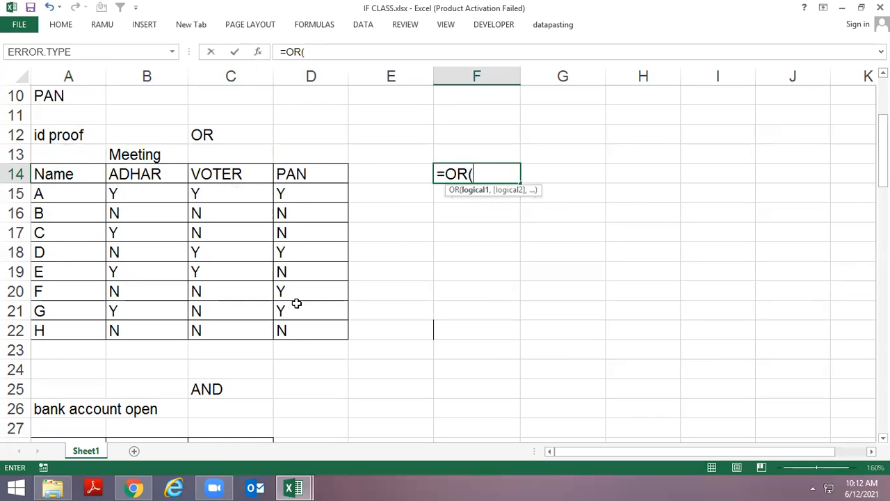
type(")")
key("Escape")
Start an OR formula in cell F15 with B15="y" as its first condition
key("Down")
type("=or")
key("Tab")
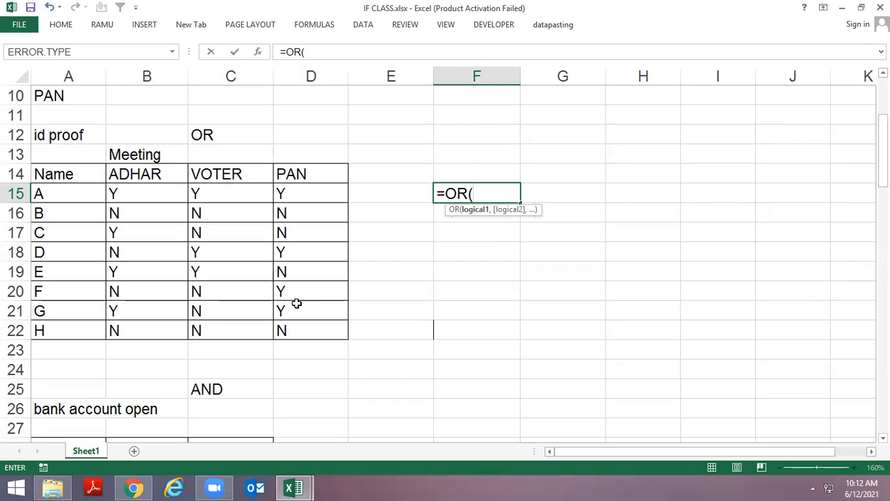
key("Left")
key("Left")
key("Left")
key("Left")
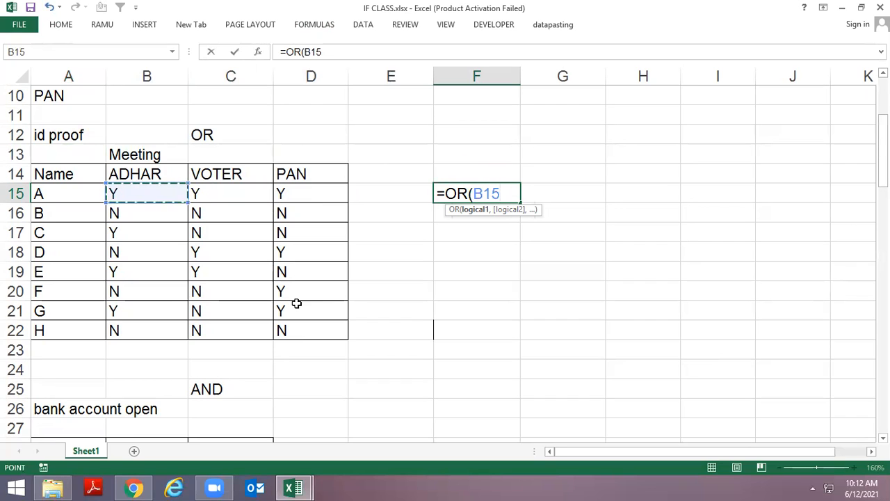
type("=\"y\",")
Complete the OR formula in F15 with the conditions C15="y" and D15="y" for VOTER and PAN
left_click(207, 194)
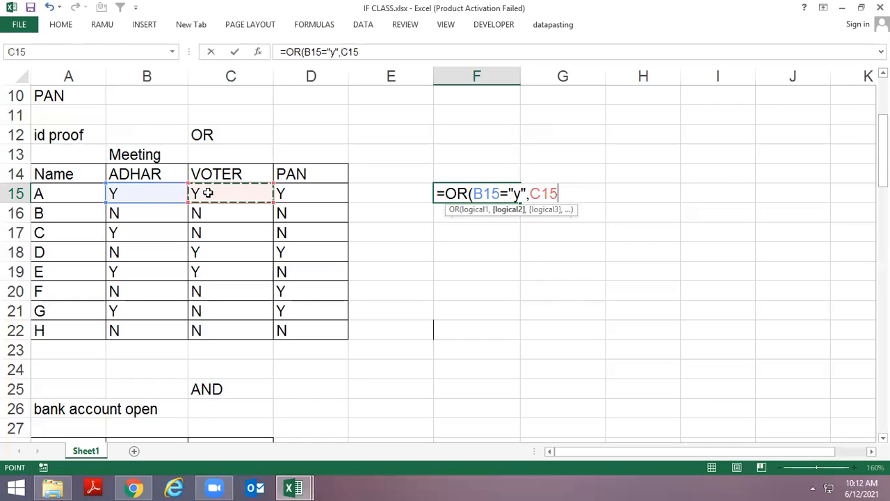
type("=\"y\"")
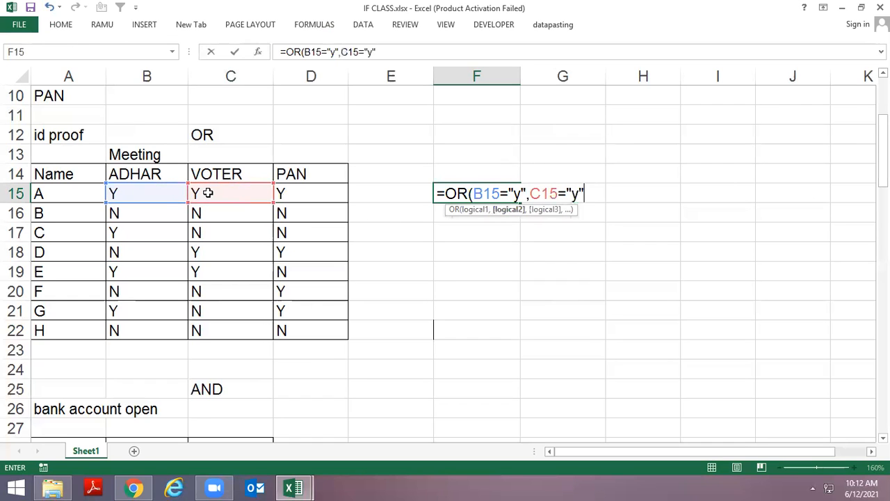
type(",")
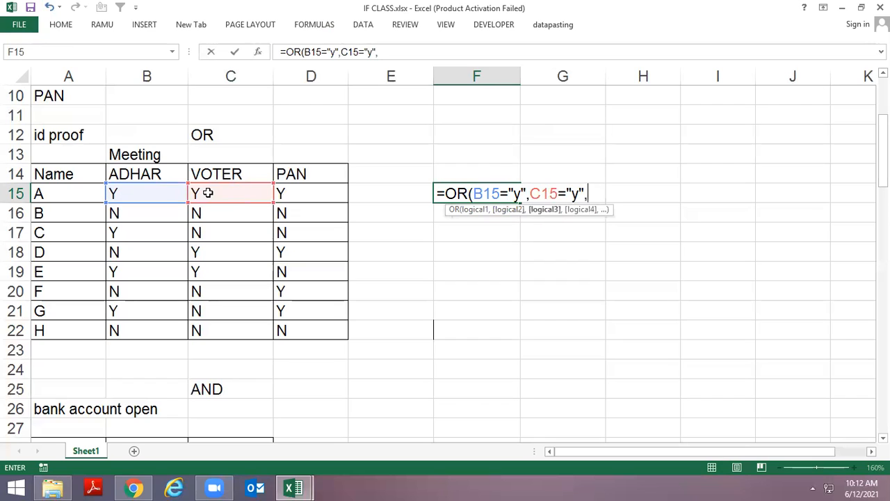
left_click(292, 193)
type("=\"y\"")
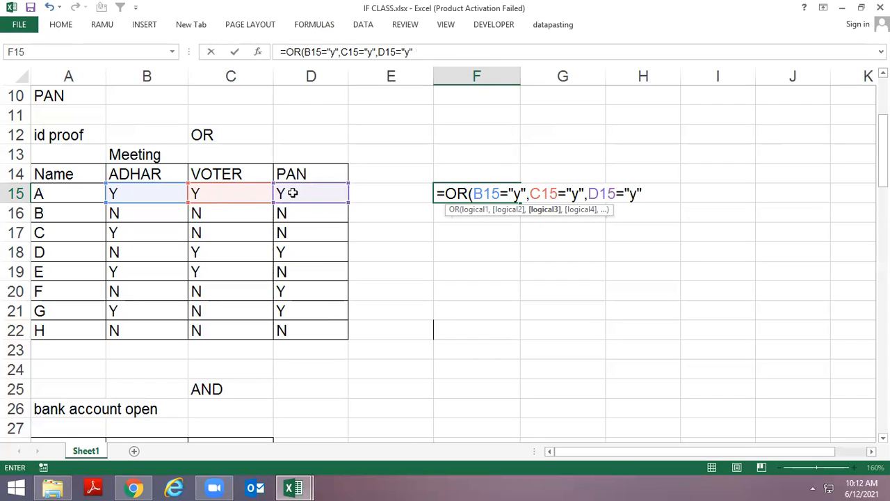
type(")")
key("BackSpace")
key("Return")
key("Up")
Fill the OR formula down column F from F16 to F22 for the remaining people
key("Down")
key("ctrl+d")
key("Down")
key("ctrl+d")
key("Down")
key("ctrl+d")
key("Down")
key("ctrl+d")
key("Down")
key("ctrl+d")
key("Down")
key("ctrl+d")
key("Down")
key("ctrl+d")
Examine person A's ADHAR, VOTER and PAN entries in row 15 of the Meeting table
key("Up")
key("Up")
key("Up")
key("Up")
key("Left")
key("Left")
key("Left")
key("Up")
key("Up")
key("Up")
key("Left")
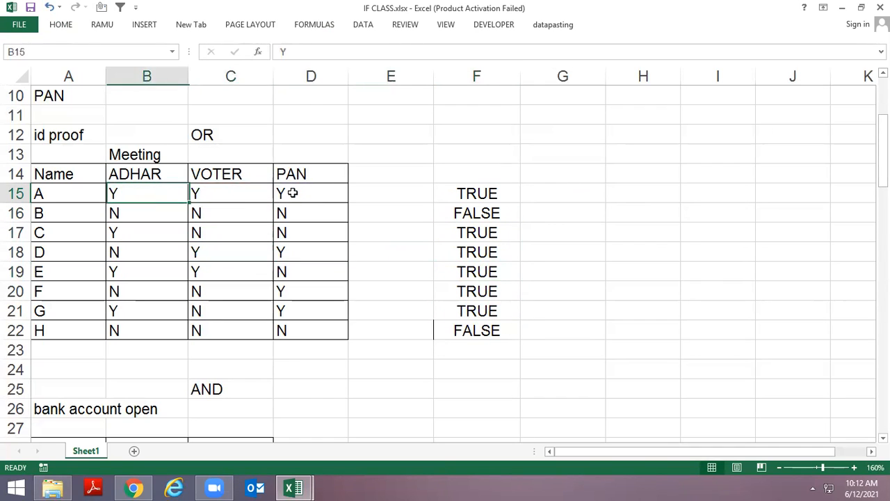
key("shift+Right")
key("shift+Right")
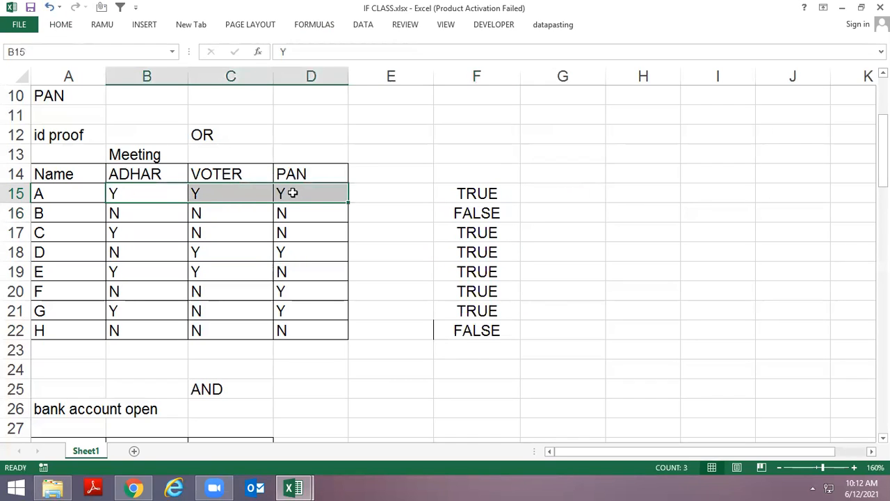
key("Right")
key("Right")
key("Right")
key("Right")
key("Left")
key("Left")
key("Left")
key("Left")
key("Left")
key("Right")
key("Right")
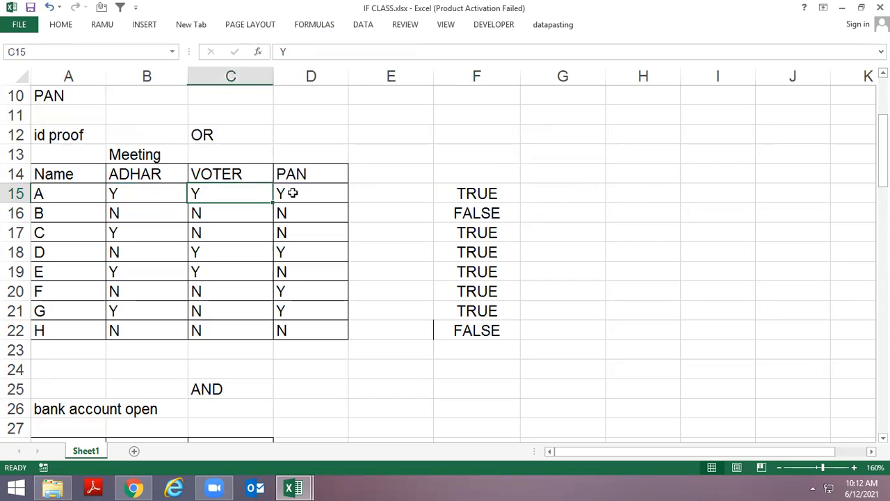
key("Right")
Examine the ID entries for persons B and C in rows 16 and 17, and review the OR formula in F15
key("Down")
key("Left")
key("Left")
key("Left")
key("Right")
key("shift+Right")
key("shift+Right")
key("Down")
key("Left")
key("Right")
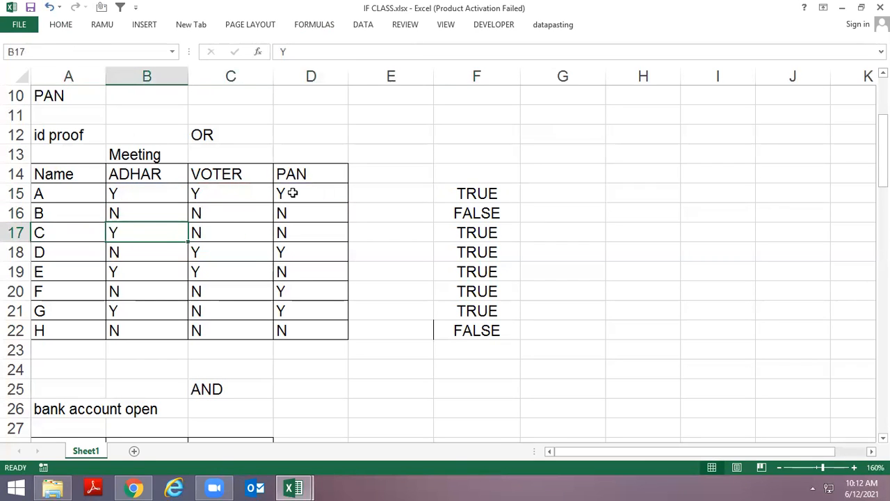
key("Right")
key("Right")
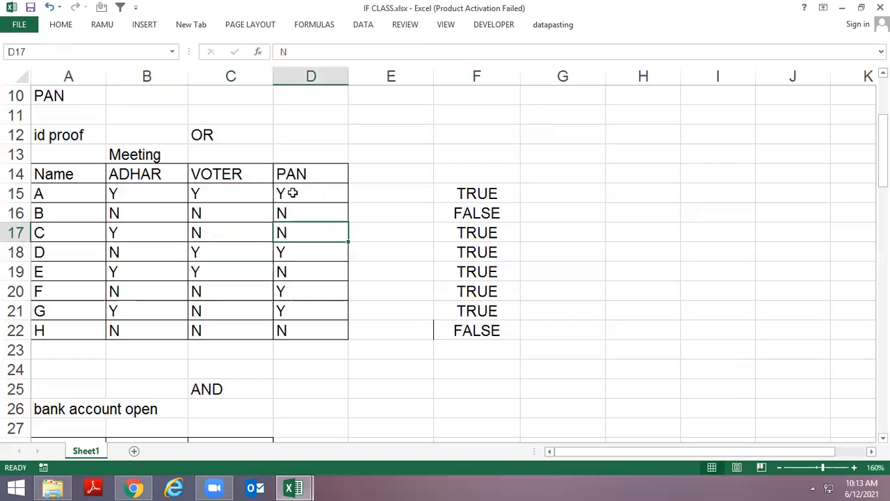
key("Left")
key("Left")
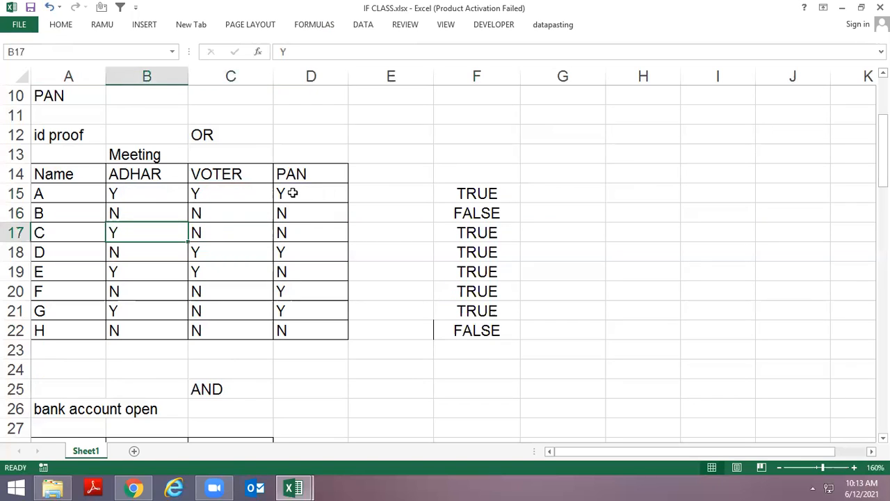
key("Right")
key("Right")
key("Up")
key("Up")
key("Right")
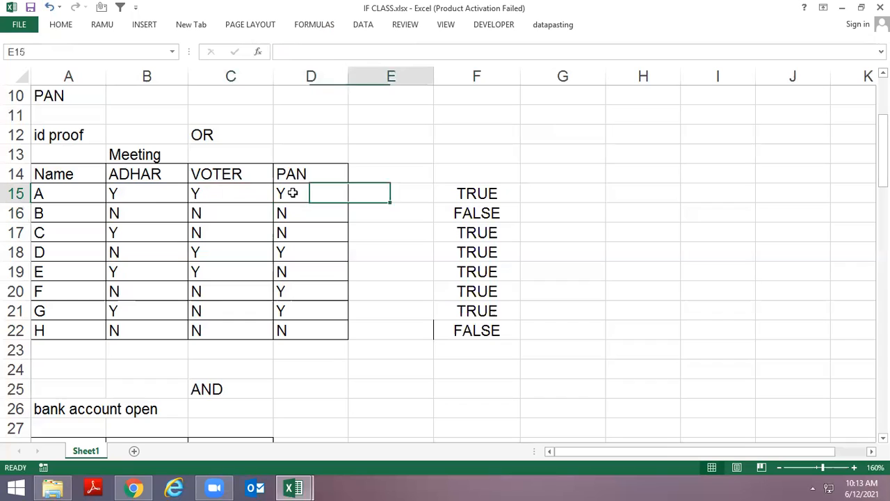
key("Right")
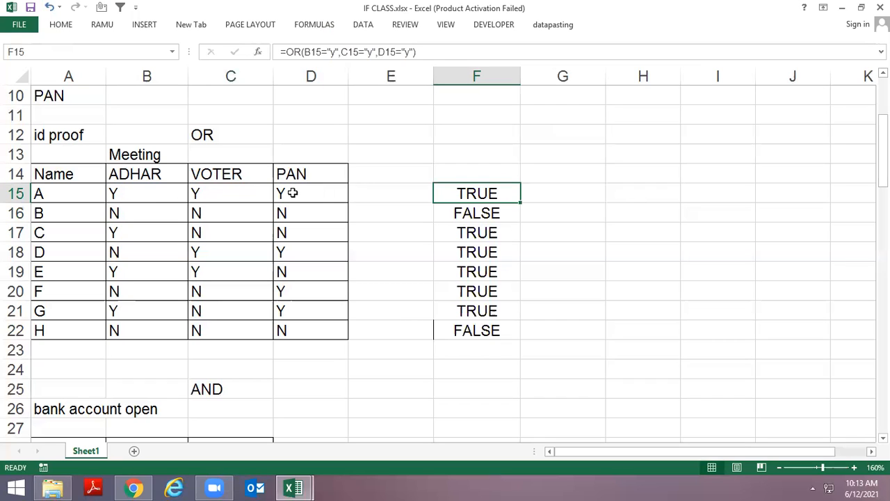
Compare person B's three ID entries in row 16 with the OR formula in F16
key("Down")
key("Left")
key("Left")
key("Left")
key("Left")
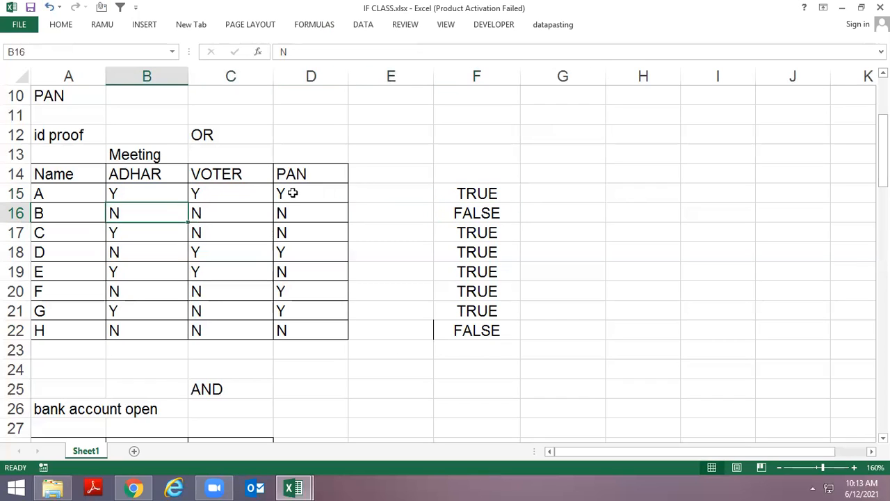
key("shift+Right")
key("shift+Right")
key("Right")
key("Right")
key("Right")
key("Right")
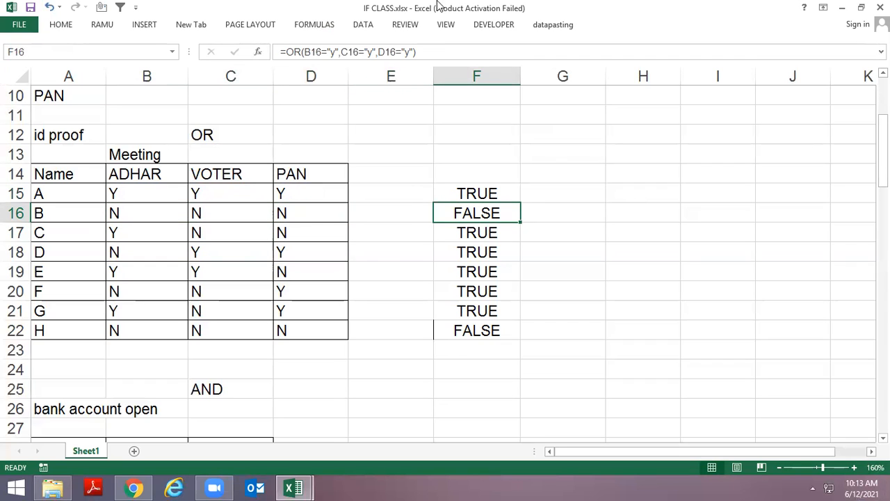
Evaluate the OR formula in F20 condition by condition with Evaluate Formula, and close the evaluation
left_click(478, 194)
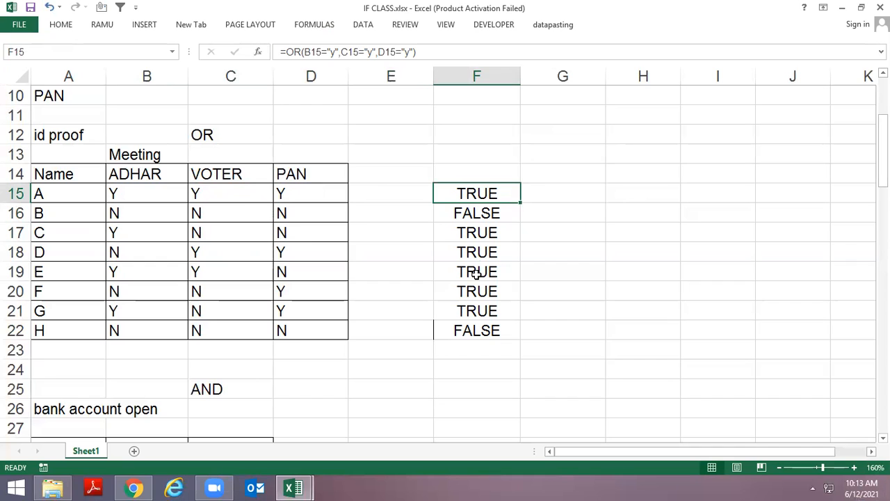
left_click(483, 290)
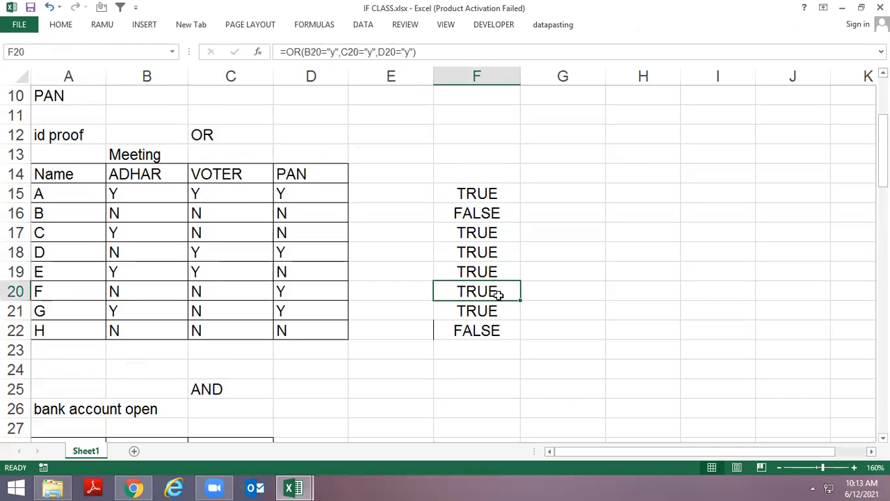
left_click(314, 24)
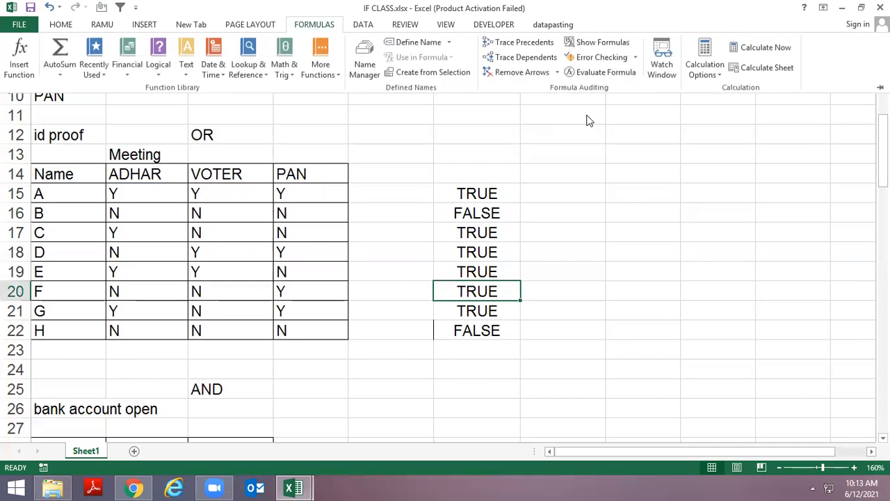
left_click(588, 74)
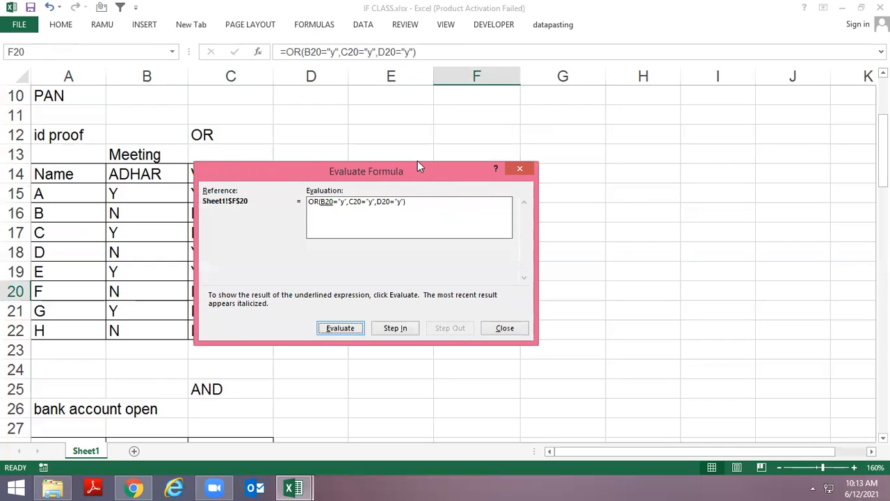
left_click_drag(417, 161, 416, 71)
left_click(336, 238)
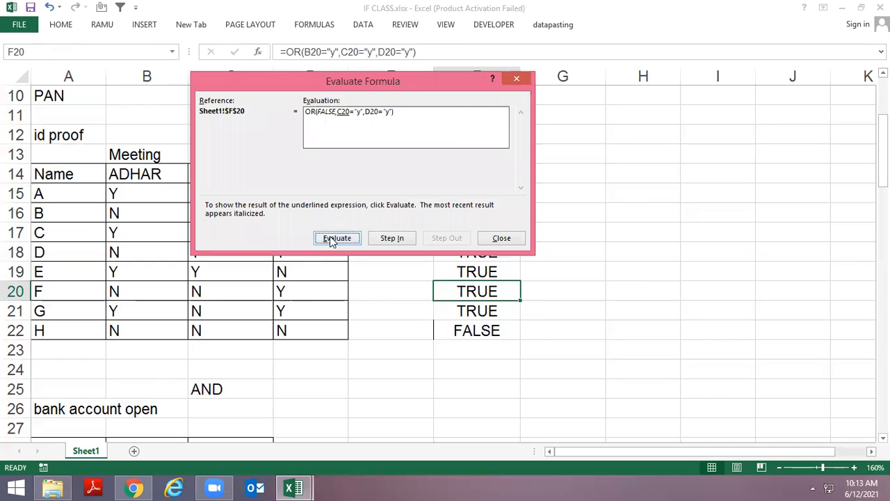
left_click(337, 240)
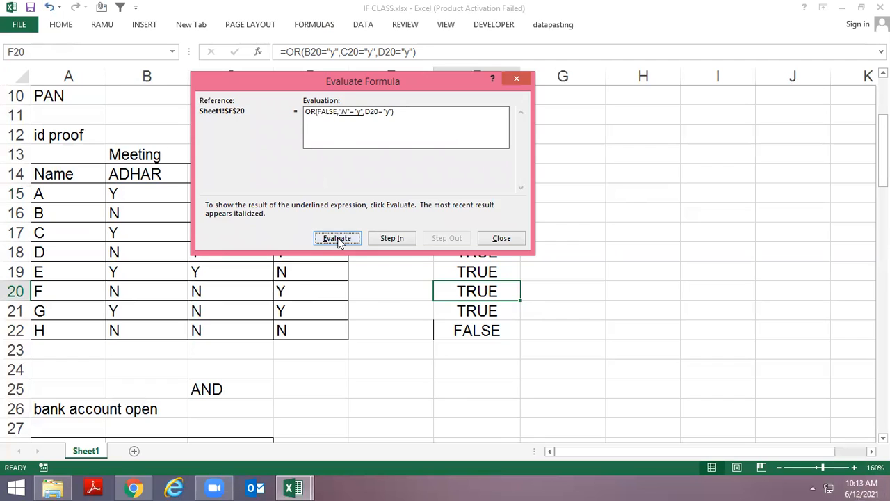
left_click(338, 240)
left_click(342, 240)
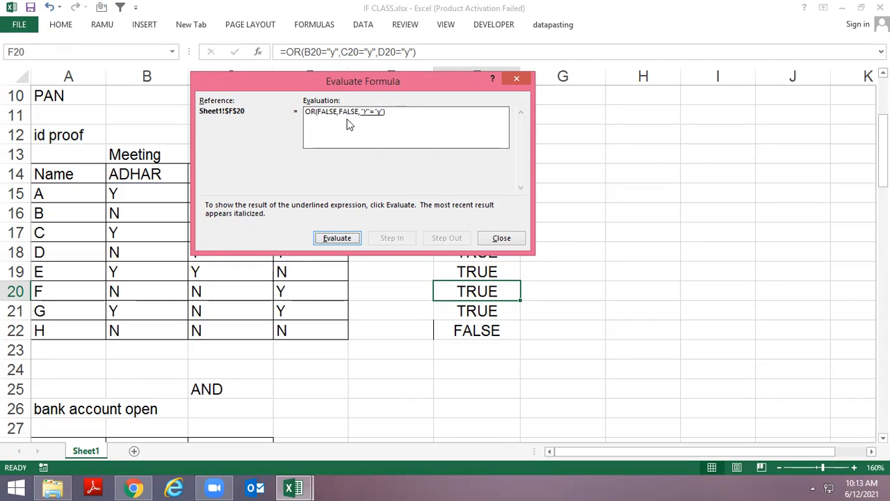
left_click(354, 238)
left_click(351, 237)
key("Escape")
Evaluate the OR formula in F22 condition by condition with Evaluate Formula, and close the evaluation
left_click(476, 330)
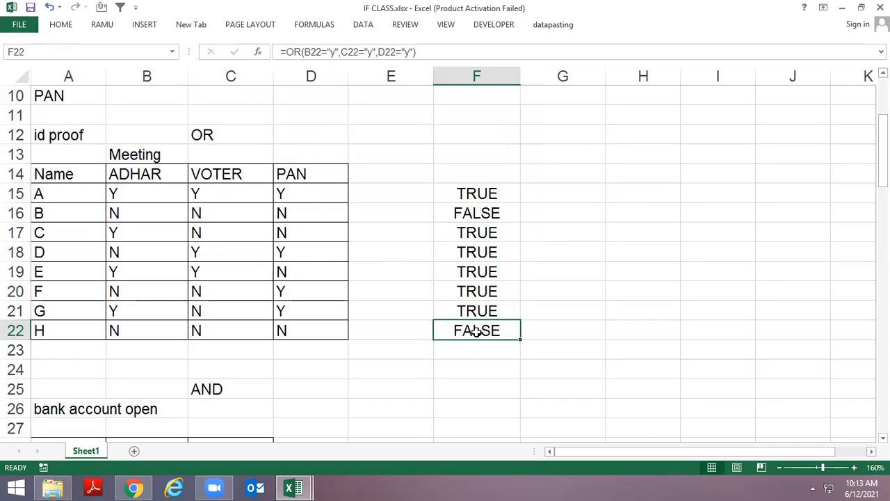
left_click(314, 24)
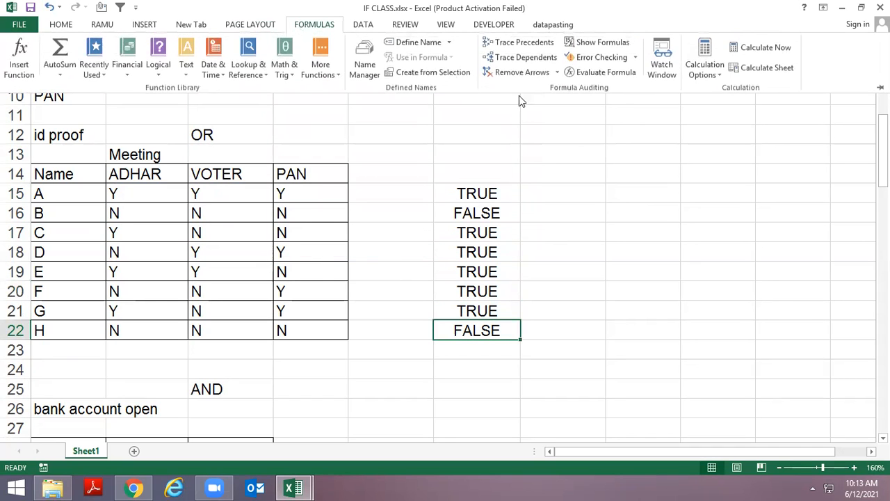
left_click(602, 72)
left_click(315, 233)
left_click(319, 230)
left_click(320, 230)
left_click(319, 230)
left_click(319, 232)
left_click(319, 232)
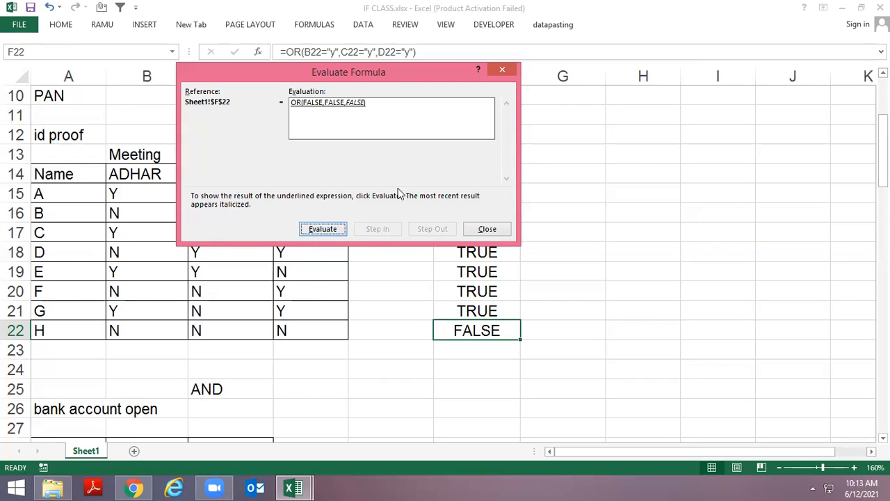
key("Escape")
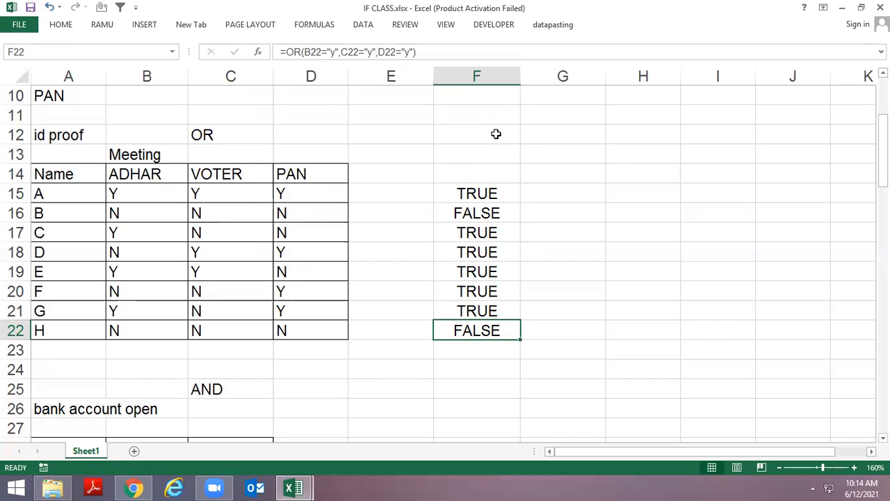
Examine person H's ID entries in row 22 and highlight the first condition, B22="y", inside the OR formula in F22
left_click(213, 334)
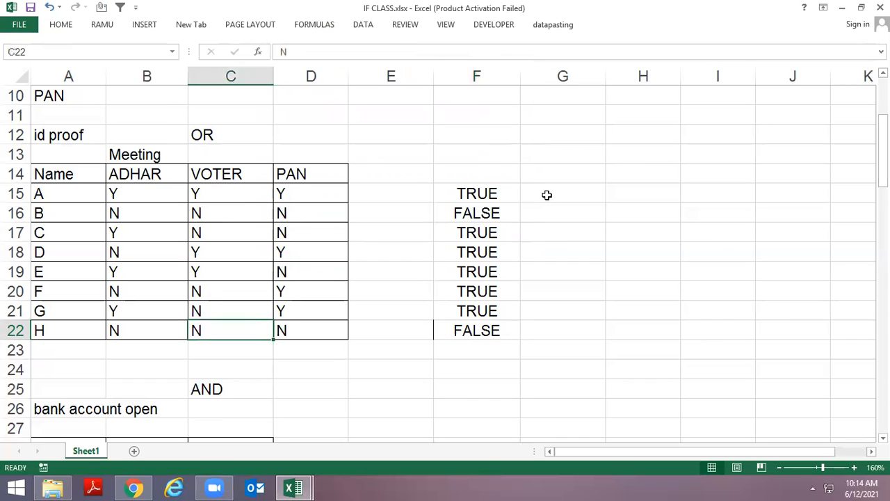
key("Left")
key("Left")
key("Right")
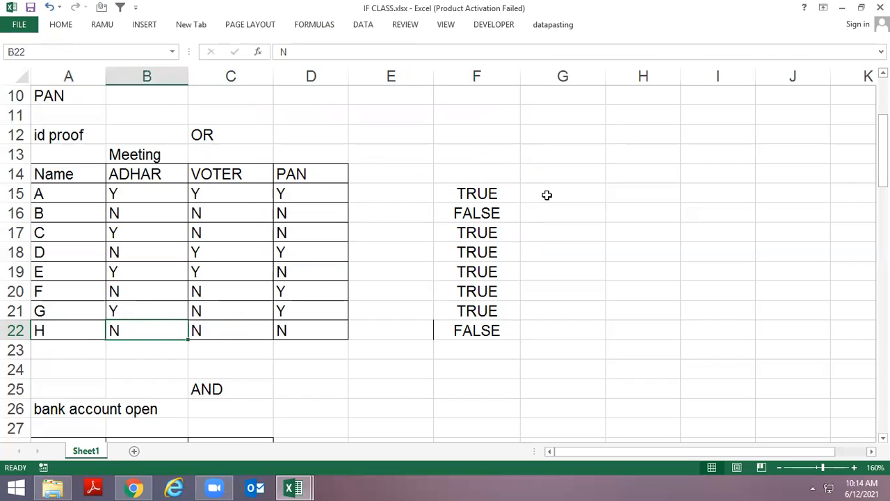
key("Right")
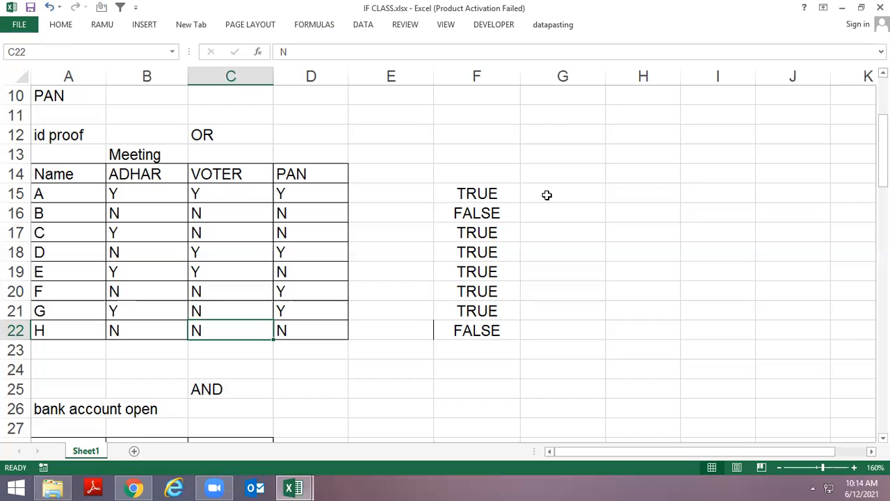
key("Right")
key("Right")
key("Right")
key("F2")
key("Left")
key("Left")
key("Left")
key("Left")
key("Left")
key("Left")
key("Left")
key("Left")
key("Left")
key("Left")
key("Left")
key("Left")
key("Left")
key("Left")
key("Left")
key("Left")
key("Left")
key("Left")
key("Left")
key("Left")
key("Left")
key("Left")
key("Left")
key("Left")
key("shift+Right")
key("shift+Right")
key("shift+Right")
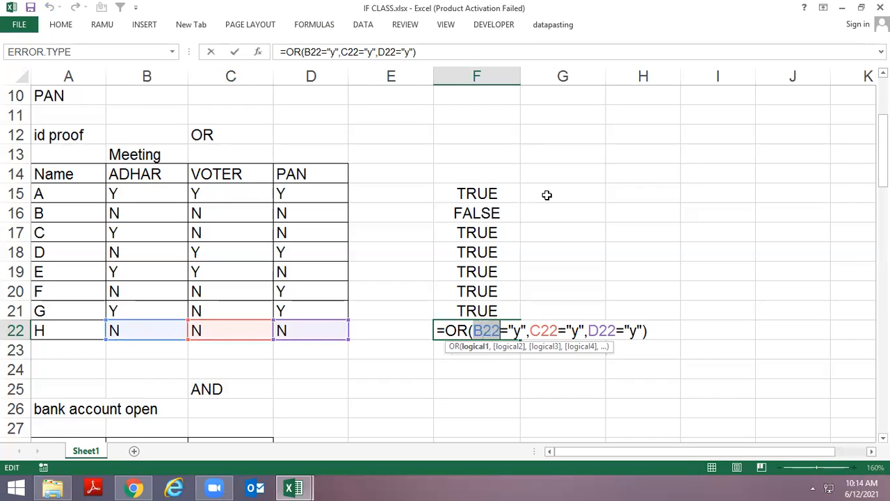
key("shift+Right")
key("shift+Right")
key("shift+Right")
key("shift+Right")
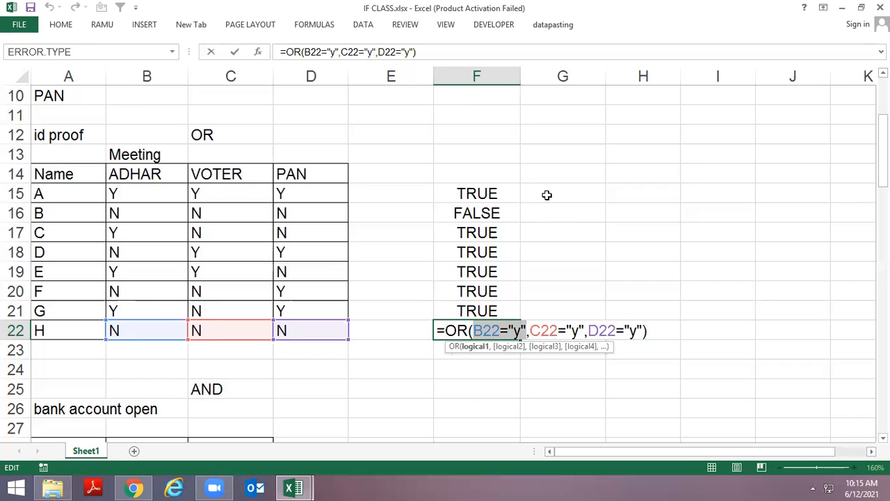
key("ctrl+Return")
Enter 10 in cell H16 and test it with the comparison formula =H16=10 in H17
key("Right")
key("Right")
key("Up")
key("Up")
key("Up")
key("Up")
key("Up")
key("Up")
type("10")
key("Return")
type("=")
key("Up")
type("=10")
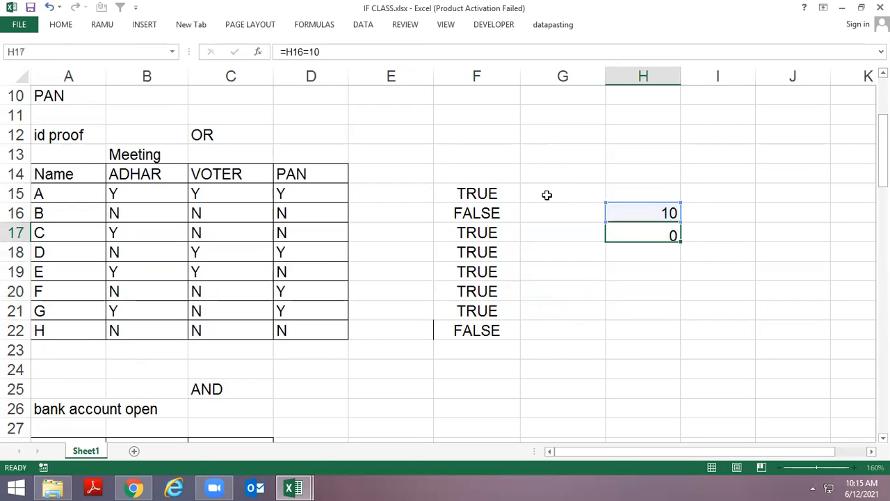
key("Return")
Enter the formula =H16="10" in H19 to compare the number in H16 with the text "10"
key("Return")
type("=")
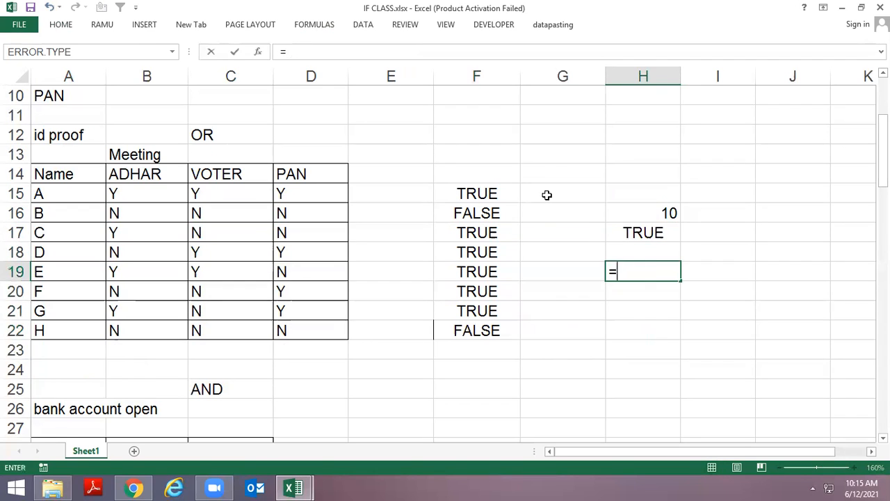
key("Up")
key("Up")
key("Up")
type("=\"10")
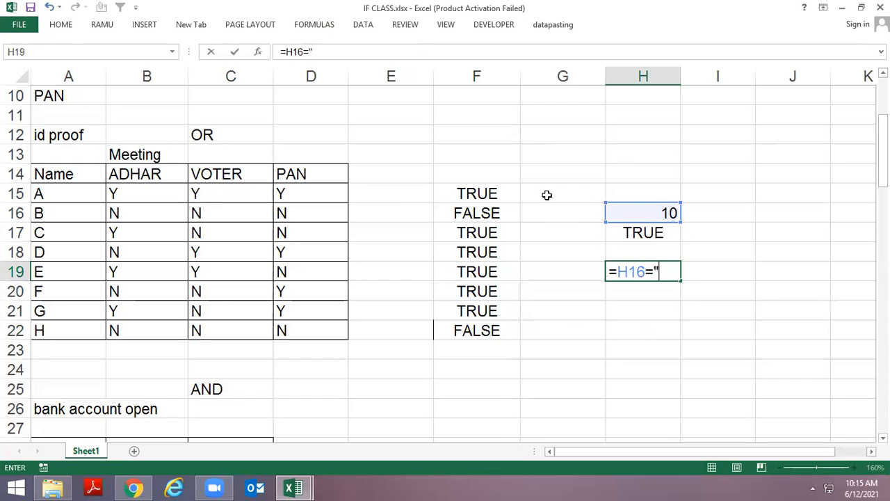
type("\"")
key("Return")
key("Up")
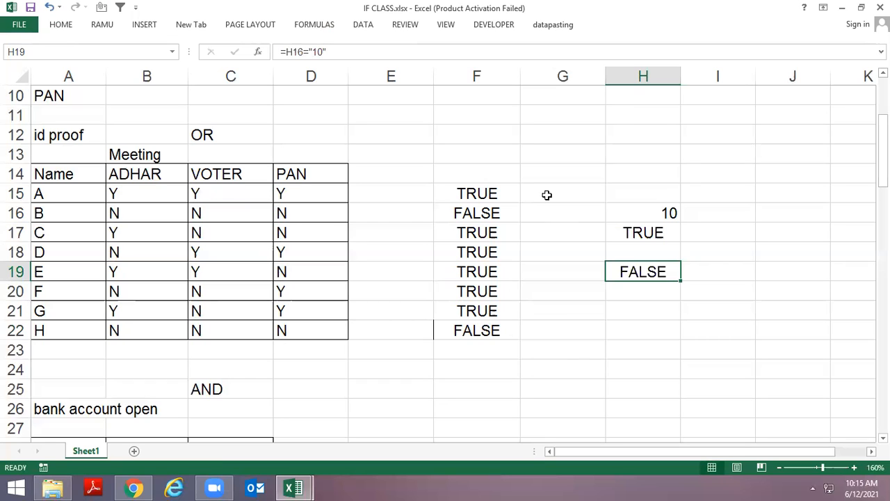
Highlight the quoted "10" inside the H19 formula, and leave the formula unchanged
key("F2")
key("shift+Left")
key("shift+Left")
key("shift+Left")
key("shift+Left")
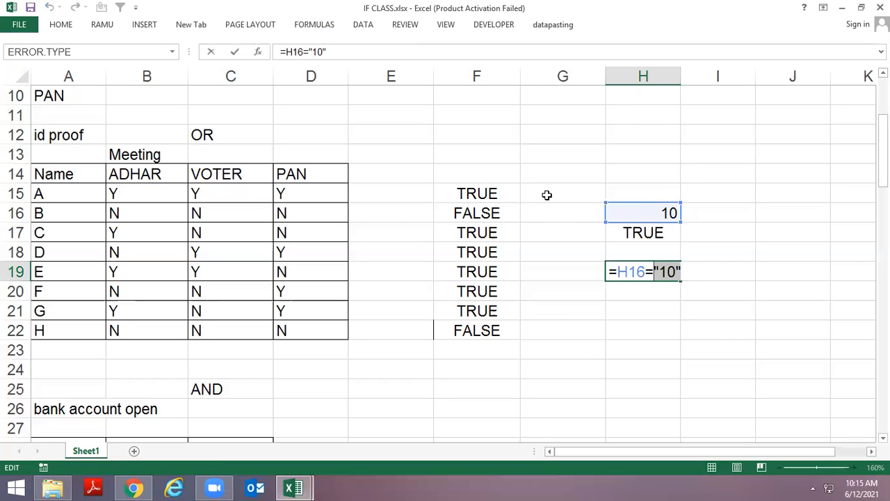
key("Escape")
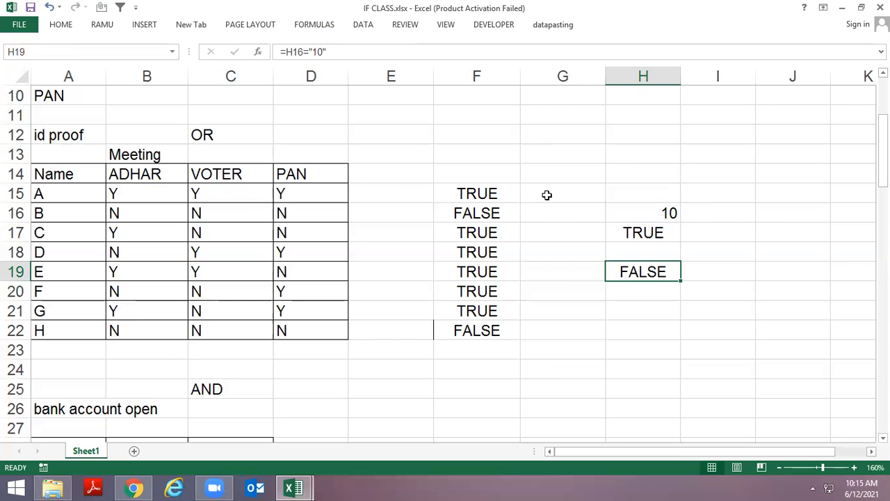
key("Up")
key("Up")
key("Right")
key("Right")
key("Up")
key("Up")
key("Right")
key("Right")
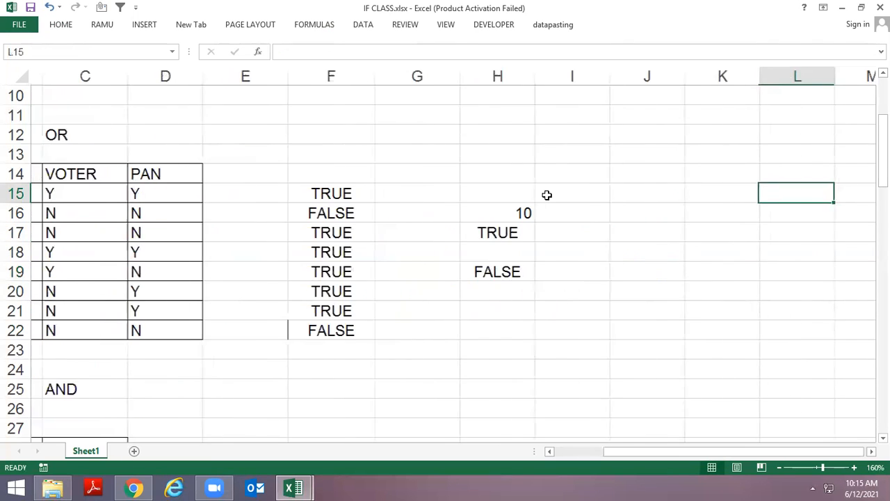
key("Left")
key("Left")
type("\"10")
key("Escape")
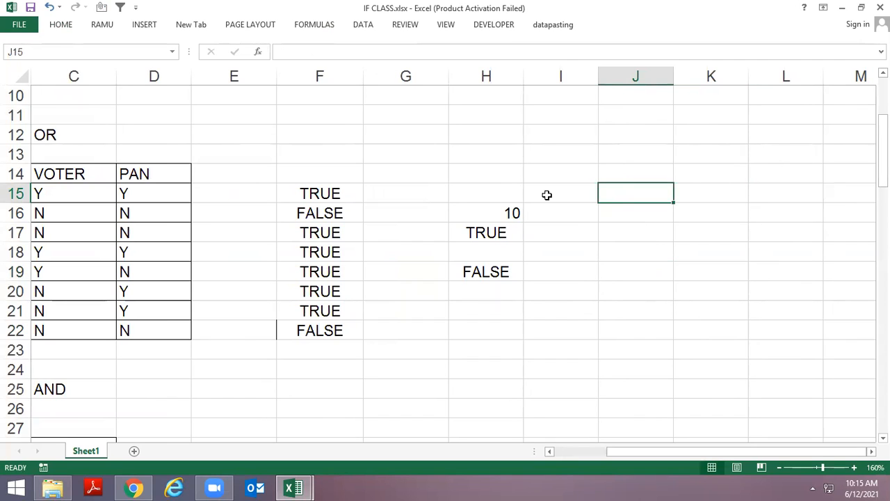
key("Up")
type("10")
key("Return")
key("ctrl+z")
key("Down")
type("'10")
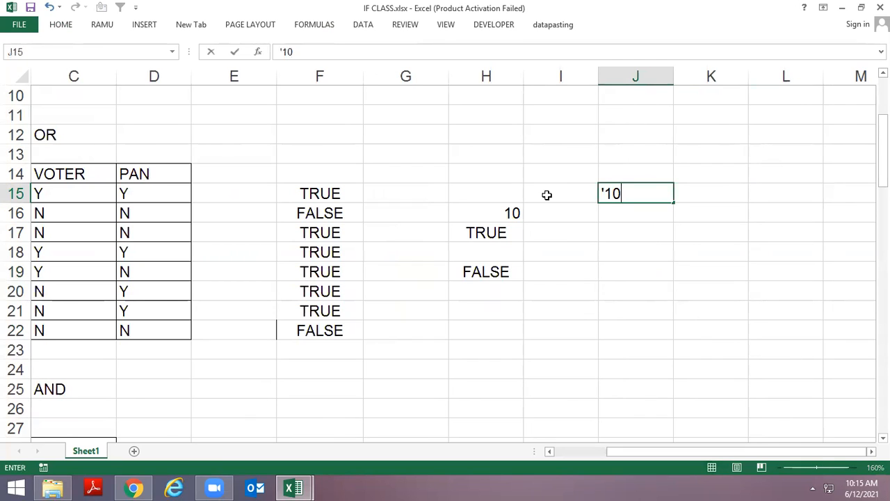
key("Escape")
Enter =""+10 in J15 and replace the plus operator with & so the formula reads =""&10
type("=")
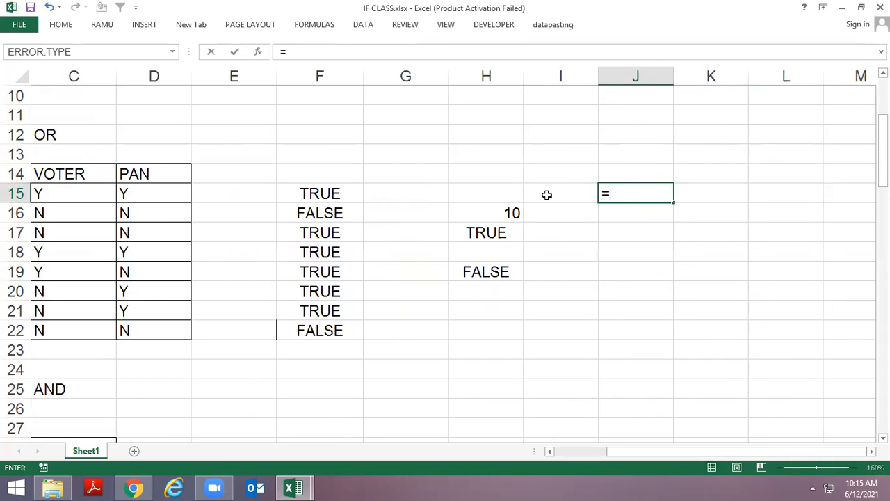
type("\"\"+10")
key("Return")
key("Up")
key("F2")
key("Left")
key("Left")
key("Left")
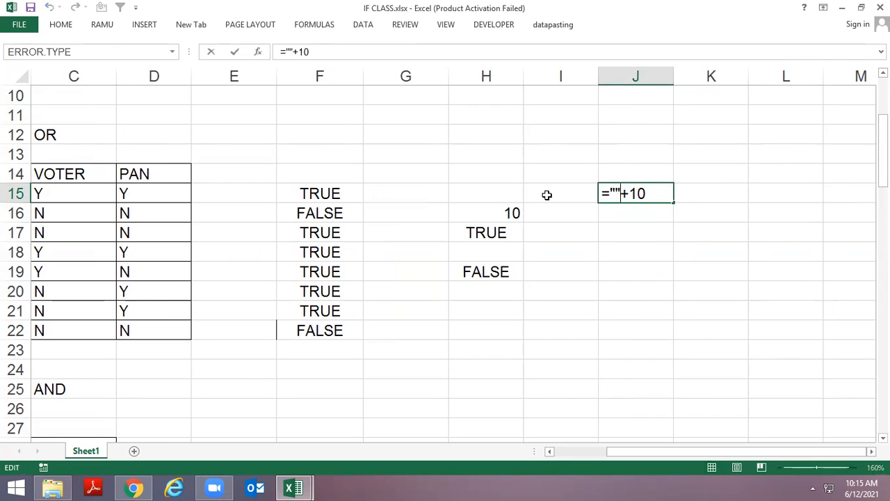
key("Delete")
type("&")
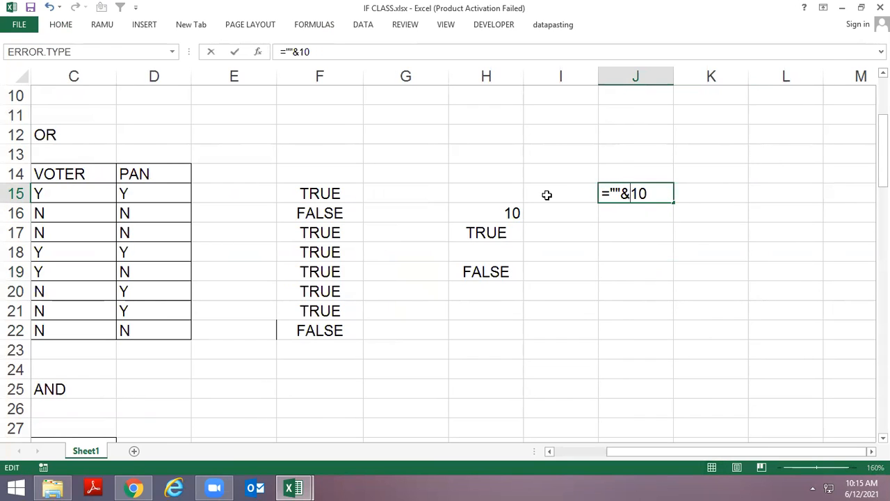
key("Return")
Copy the =""&10 formula from J15 down through J22 and return to J15
key("ctrl+d")
key("Down")
key("ctrl+d")
key("Down")
key("ctrl+d")
key("Down")
key("ctrl+d")
key("Down")
key("ctrl+d")
key("Down")
key("ctrl+d")
key("Down")
key("ctrl+d")
key("Up")
key("Up")
key("Up")
key("Up")
key("Up")
key("Up")
key("Up")
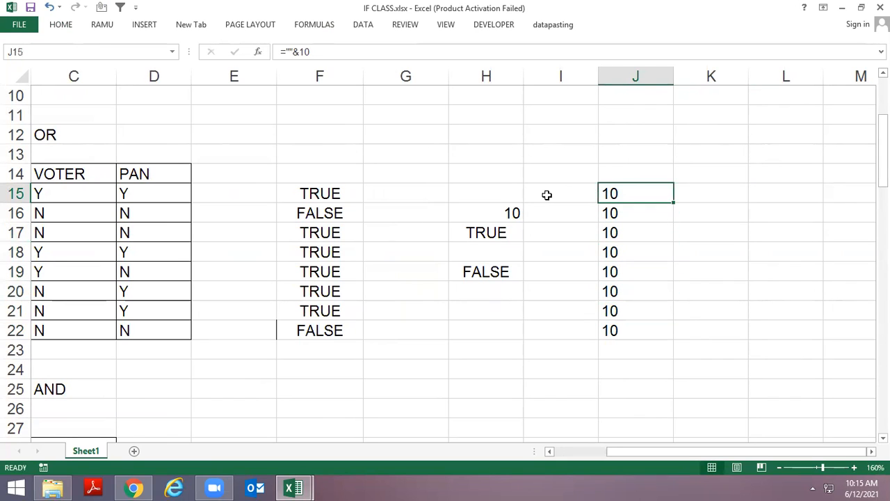
key("ctrl+1")
key("Escape")
key("Right")
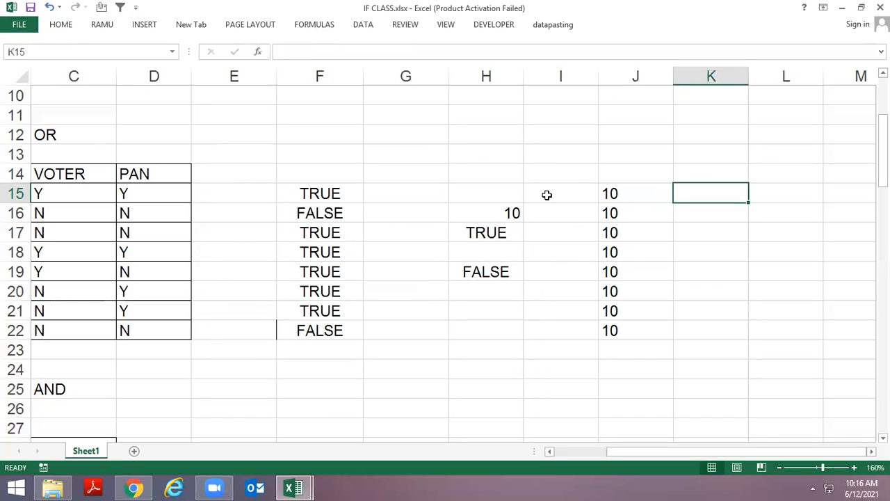
key("Left")
Convert the text values to numbers with =J15+0 in K15 and =J16-0 in K16
key("Right")
type("=")
key("Left")
type("+0")
key("Return")
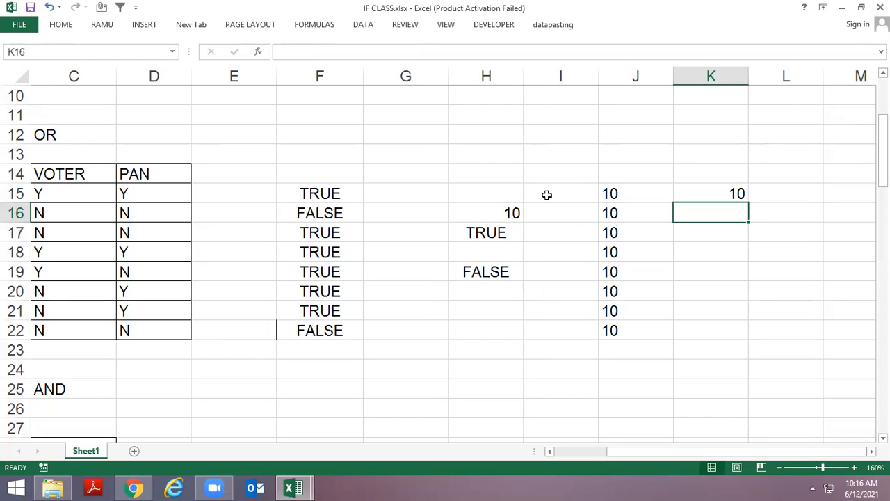
type("=")
key("Left")
type("-0")
key("Return")
Convert the text values to numbers with =+J17*1 in K17 and =J18/1 in K18
type("+")
key("Left")
type("*1")
key("ctrl+Return")
key("Return")
type("=")
key("Left")
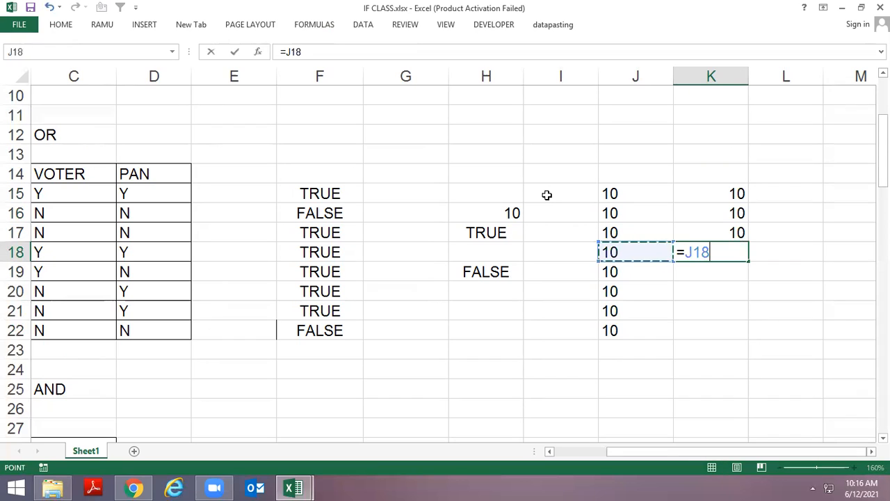
type("/1")
key("Return")
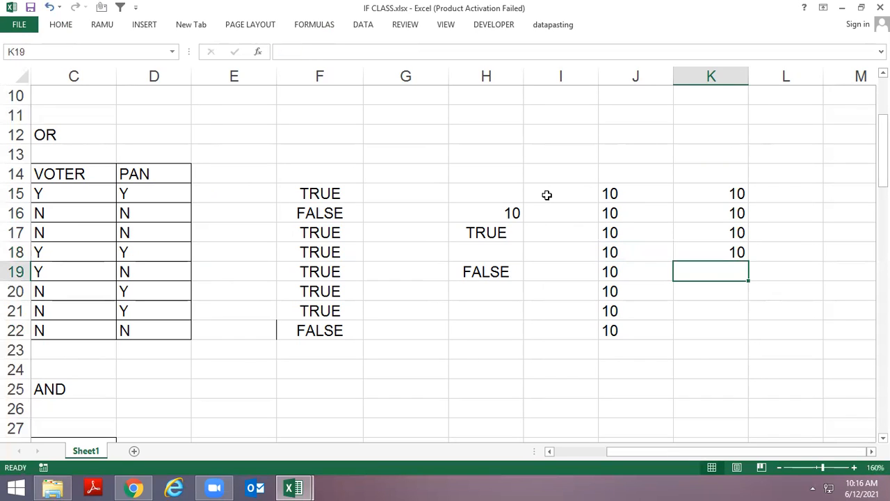
Convert the text in J19 to a number with the INT function in K19
type("=int")
key("Tab")
key("Left")
key("Return")
Review the text-to-number conversion formulas in K15:K19 one cell at a time
key("Up")
key("ctrl+shift+Up")
key("Down")
key("Up")
key("Up")
key("Up")
key("Up")
key("Up")
key("Up")
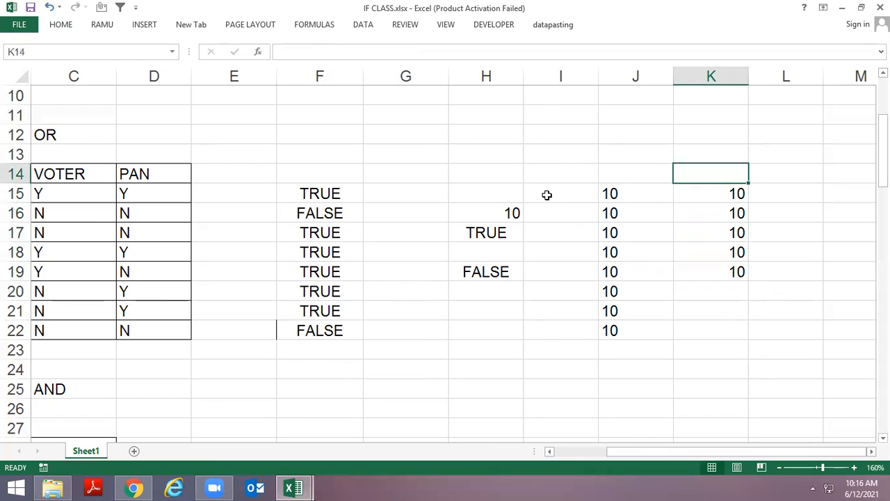
key("Down")
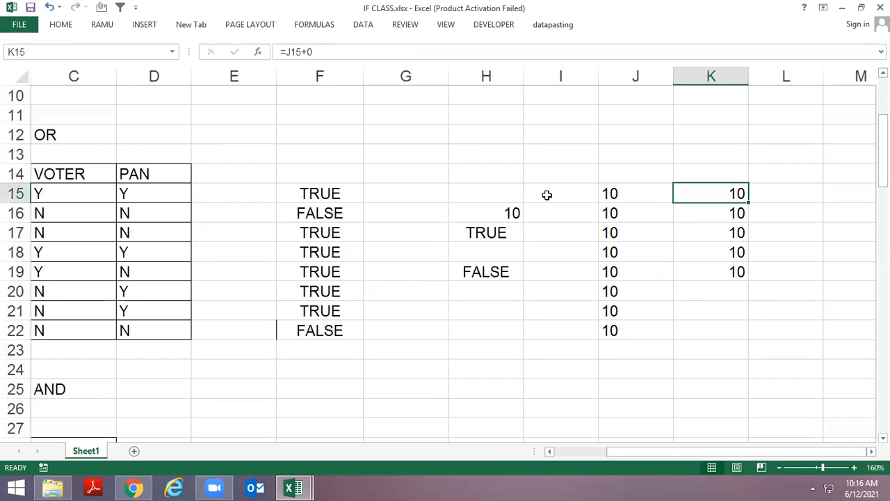
key("Down")
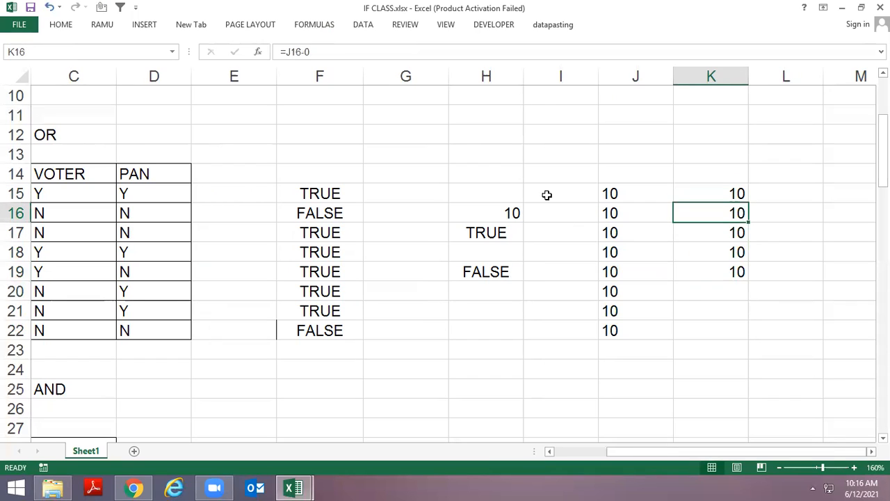
key("Down")
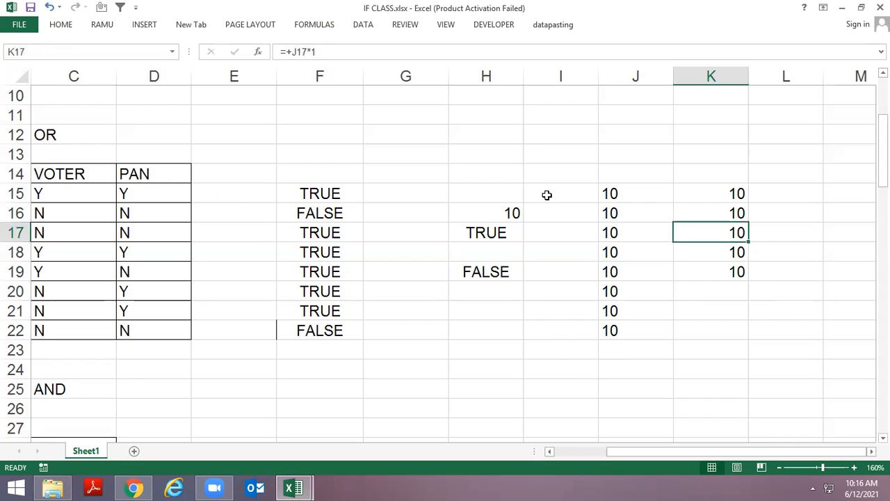
key("Down")
key("Down")
key("Up")
key("Up")
key("Up")
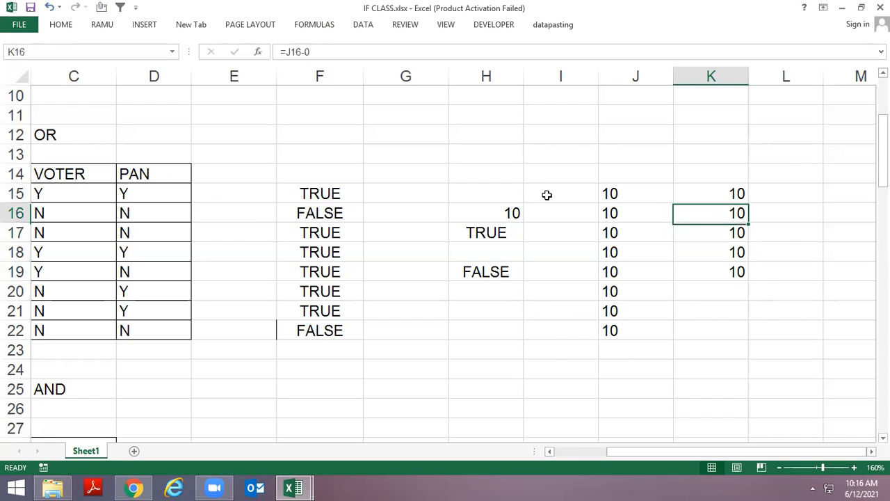
Enter the number 10 in K11 and select that cell again
key("Left")
key("Up")
key("Up")
key("Up")
key("Up")
key("Up")
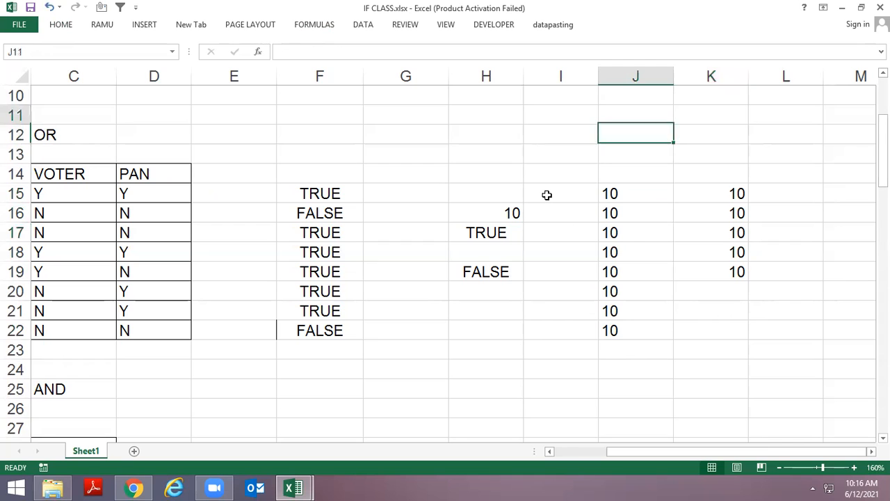
key("Right")
type("10")
key("Return")
key("Up")
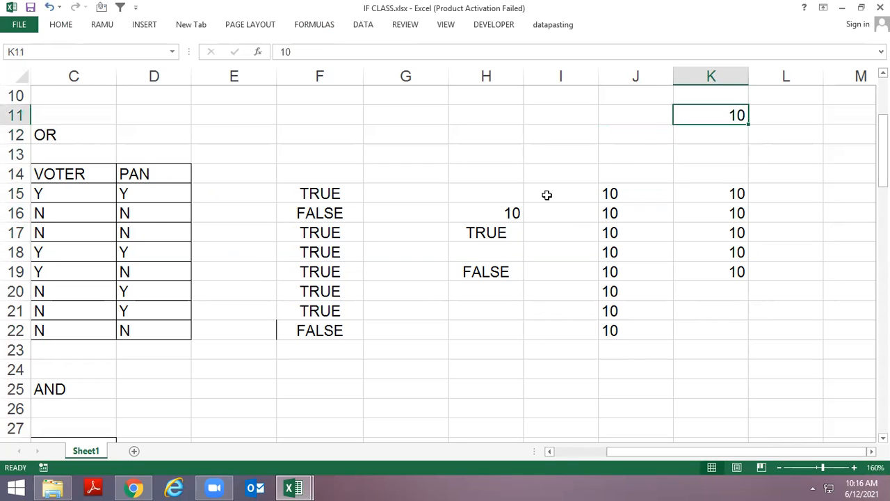
Left-align the number in K11
double_click(314, 25)
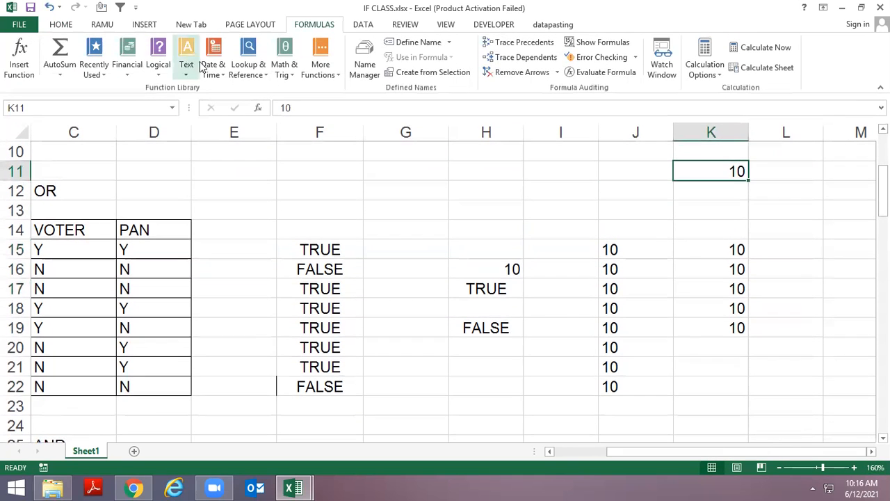
left_click(64, 25)
left_click(247, 68)
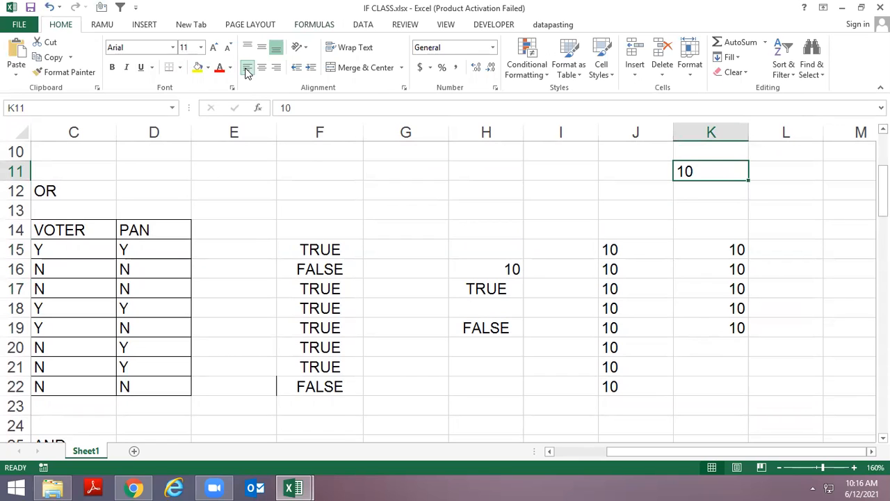
Fill cells J15 and K11 with yellow to mark the two values for comparison
left_click(621, 249)
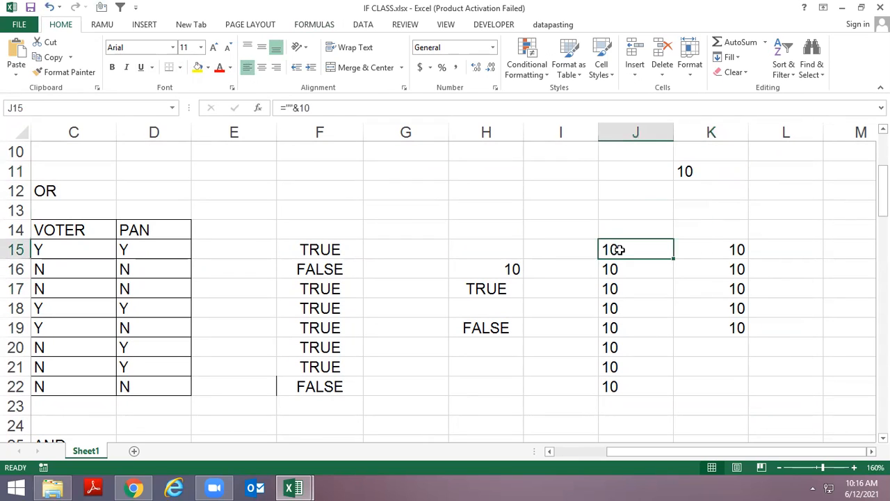
left_click(695, 172)
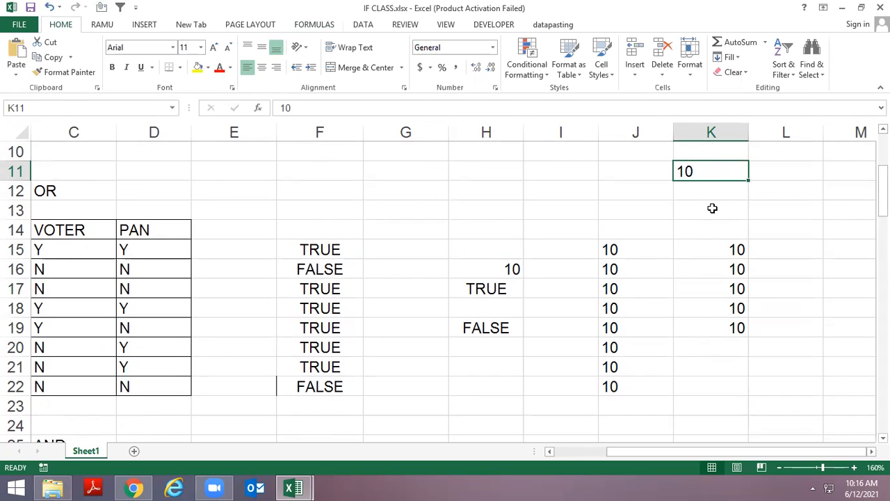
left_click(619, 249)
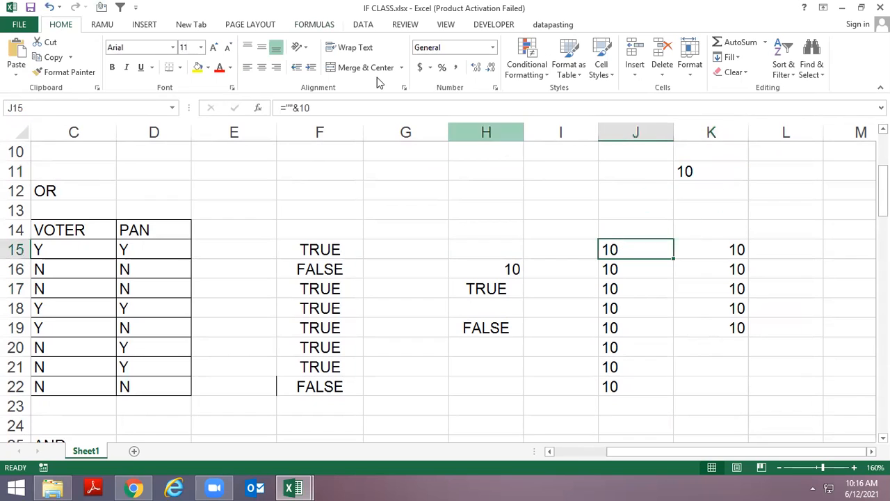
left_click(197, 68)
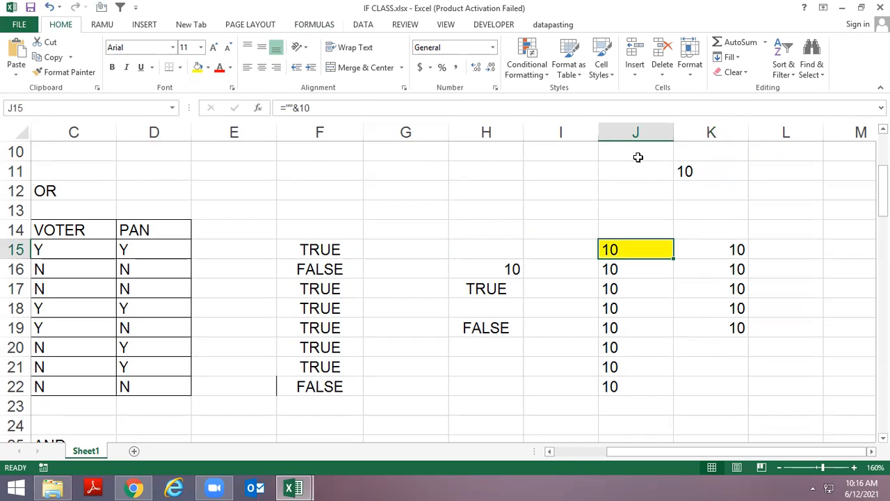
left_click(683, 171)
left_click(197, 68)
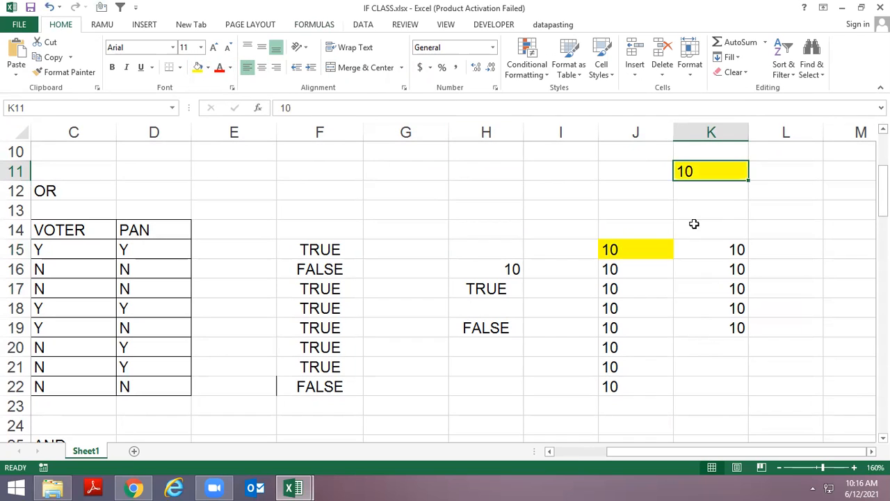
Compare the text value with the number by entering =J15=K11 in L13
left_click(765, 204)
type("=")
key("Left")
key("Left")
key("Down")
key("Down")
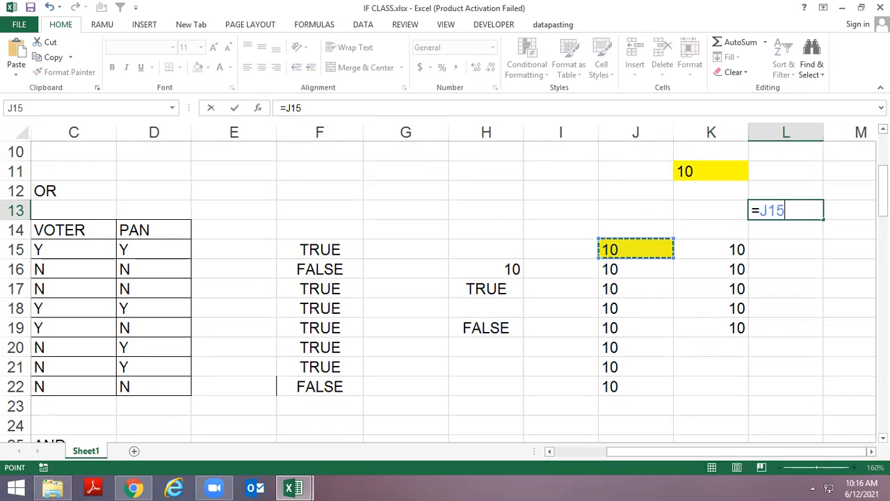
type("=")
key("Up")
key("Left")
key("Up")
key("Up")
key("Down")
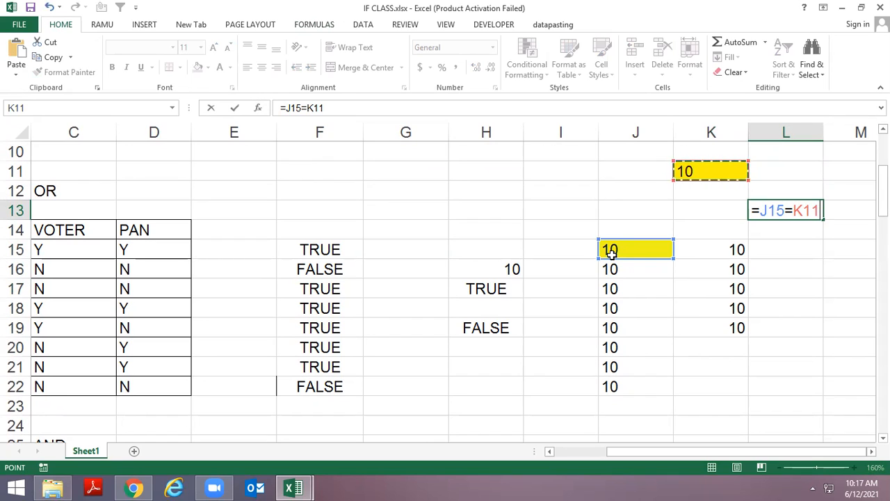
key("Return")
key("Up")
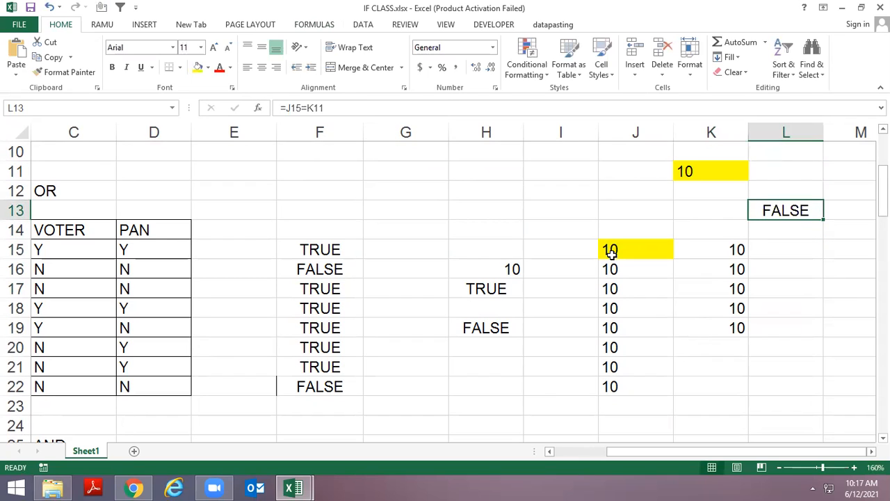
Change the L13 formula to =J15+0=K11 so the text in J15 is compared as a number
key("F2")
key("Left")
key("Left")
key("Left")
key("Left")
key("Left")
key("Right")
type("+0")
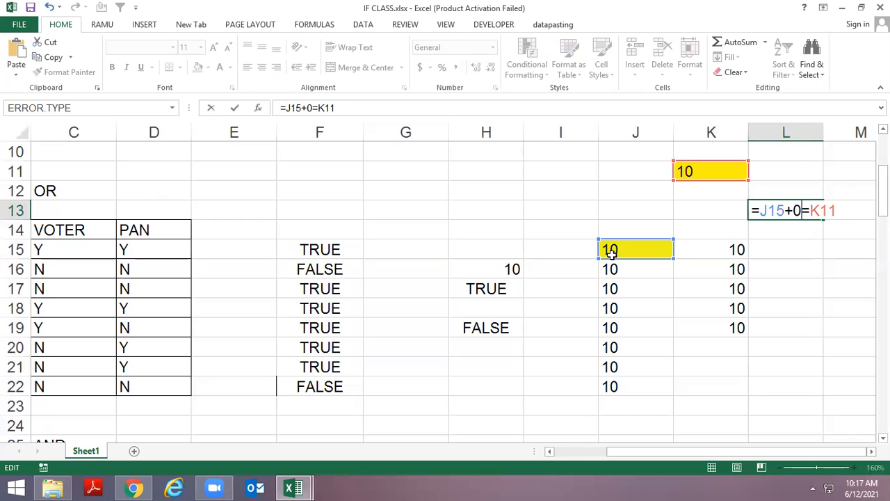
key("Return")
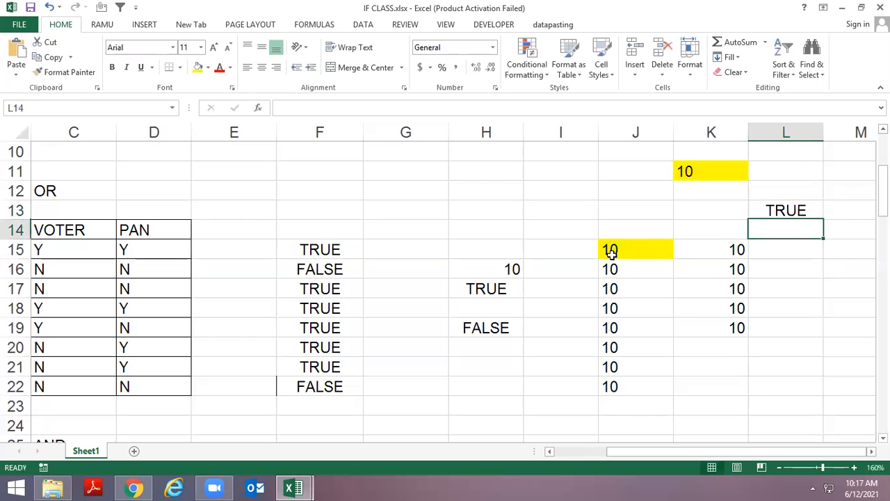
Examine person B's ADHAR, VOTER and PAN entries in row 16 of the OR table
key("Down")
key("Down")
key("Left")
key("Left")
key("Left")
key("Left")
key("Left")
key("Left")
key("Left")
key("Left")
key("Left")
key("Left")
key("Left")
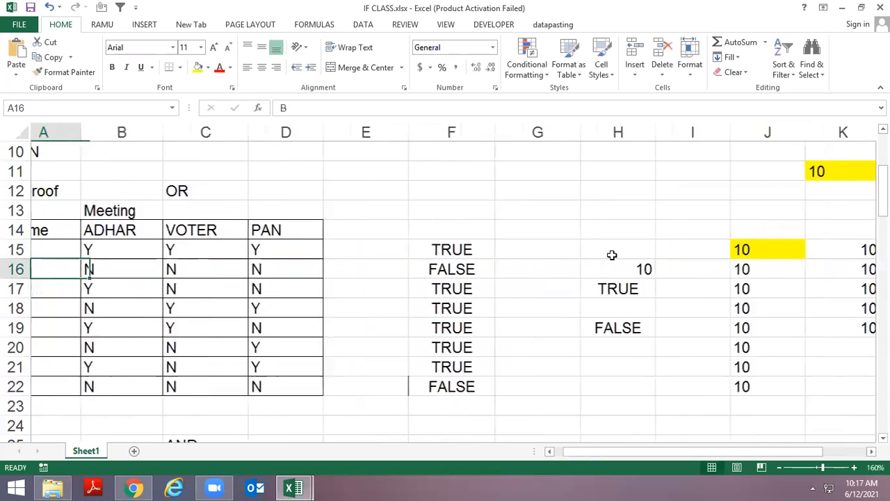
key("Up")
key("Down")
key("Right")
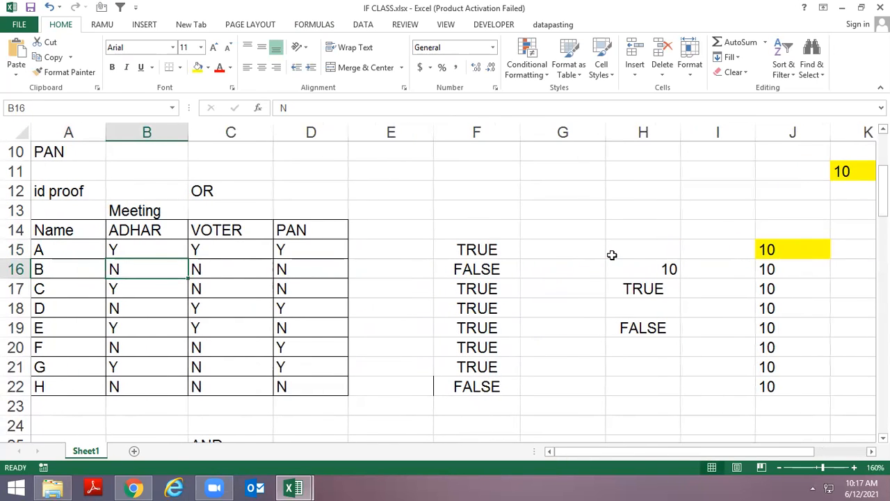
key("shift+Right")
key("shift+Right")
key("Right")
key("Right")
key("Right")
key("Right")
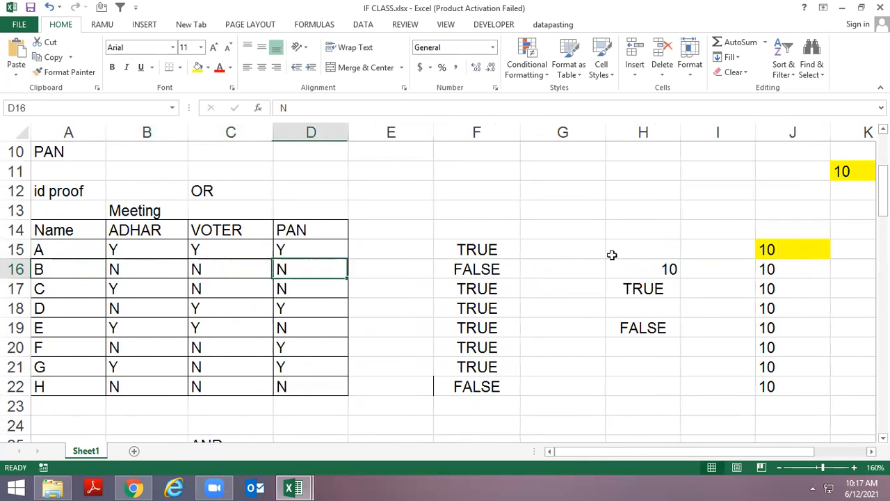
Check the OR formulas in column F against the remaining rows of the ID proof table
key("Down")
key("Down")
key("Down")
key("Down")
key("Down")
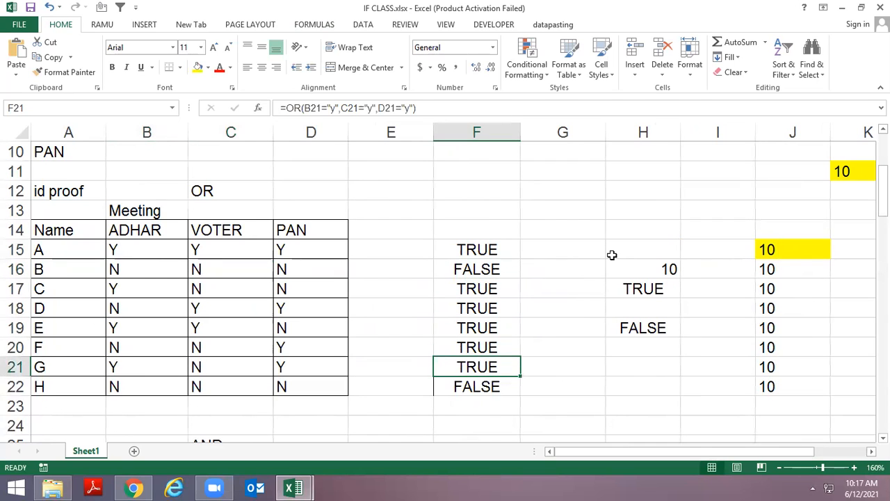
Clear the "bank account open" label from A26 in the AND section
key("Down")
key("Down")
key("Down")
key("Down")
key("Down")
key("Down")
key("Down")
key("Down")
key("Up")
key("Up")
key("Up")
key("Up")
key("Left")
key("Left")
key("Left")
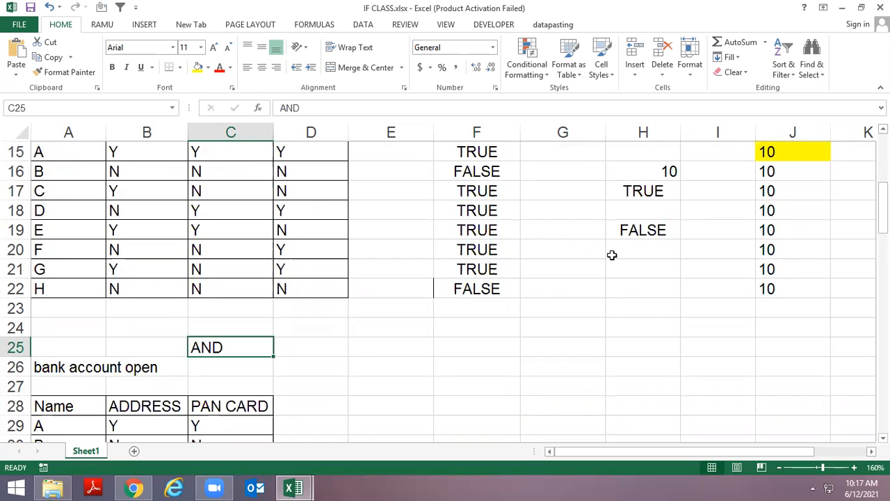
key("Left")
key("Left")
key("Down")
key("Delete")
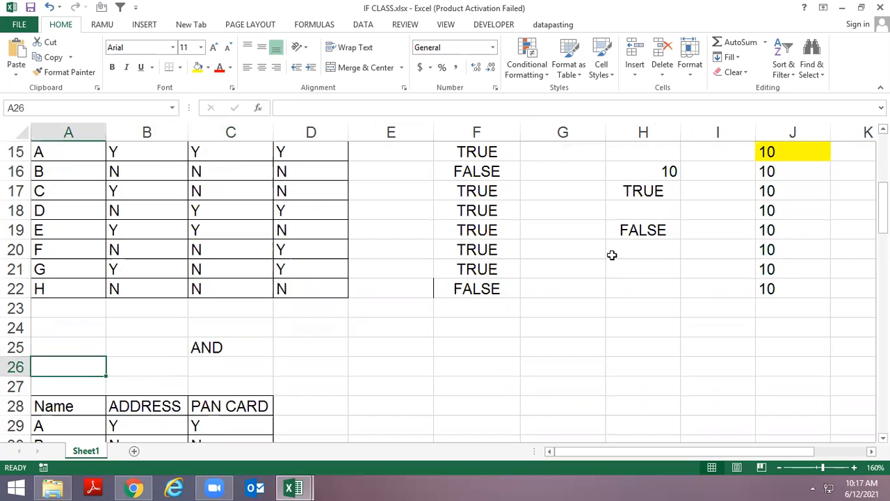
Examine the AND section's label and the ADDRESS and PAN CARD headings of its table
key("Up")
key("Right")
key("Right")
key("Left")
key("Left")
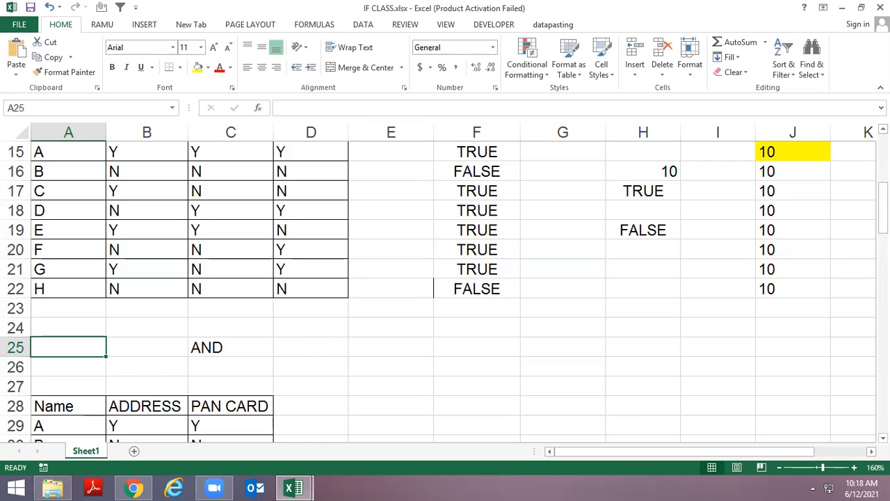
left_click(469, 327)
scroll(469, 318, "down", 1)
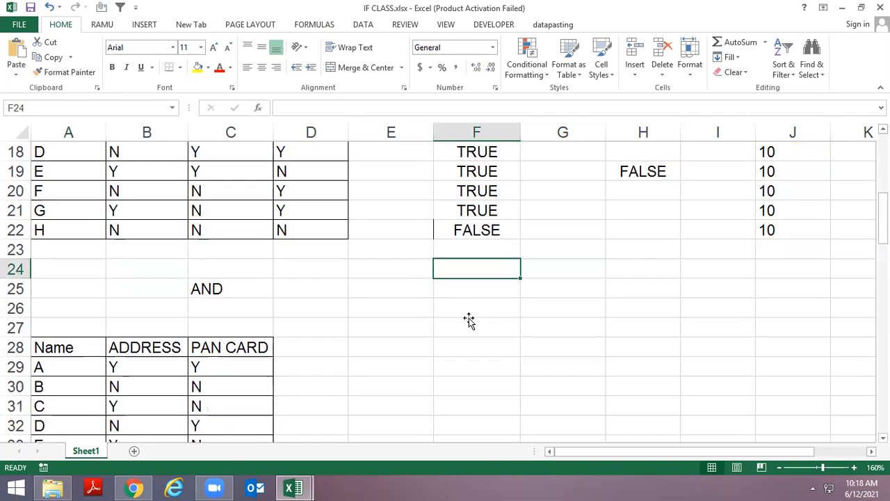
left_click(184, 347)
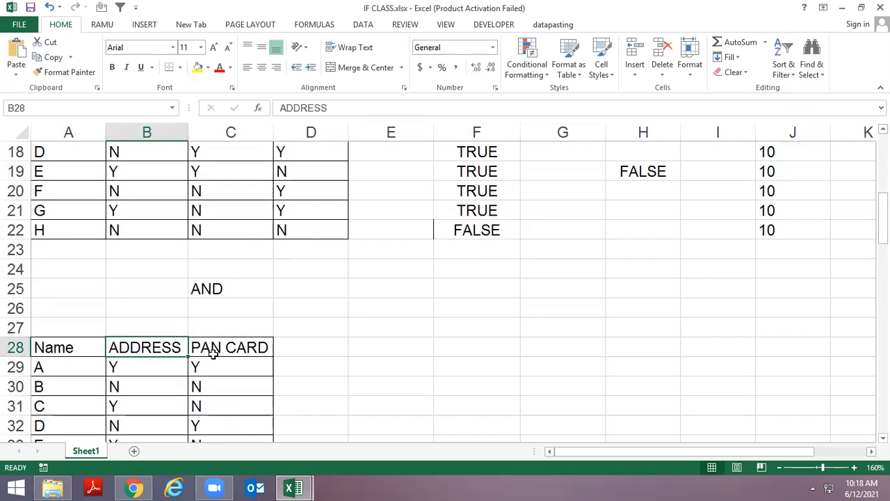
key("Right")
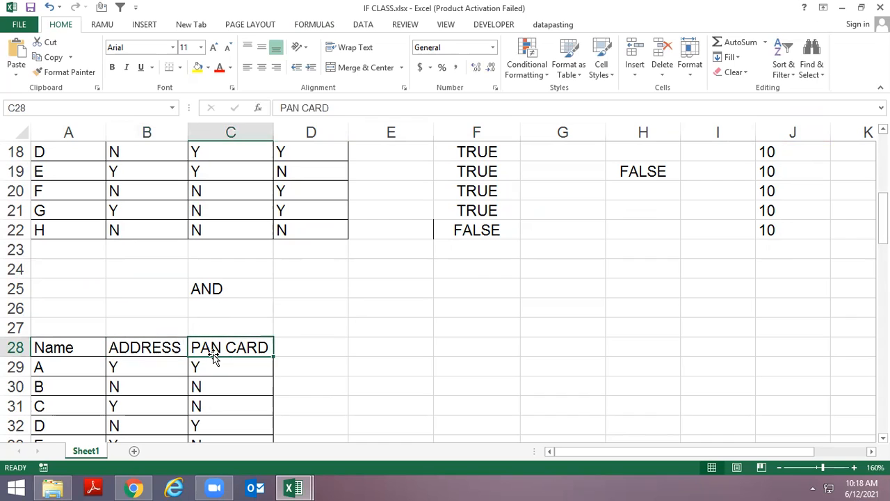
Clear the Y/N entries under ADDRESS and PAN CARD in B29:C36
key("Up")
key("Up")
key("Left")
key("Down")
key("Down")
key("Down")
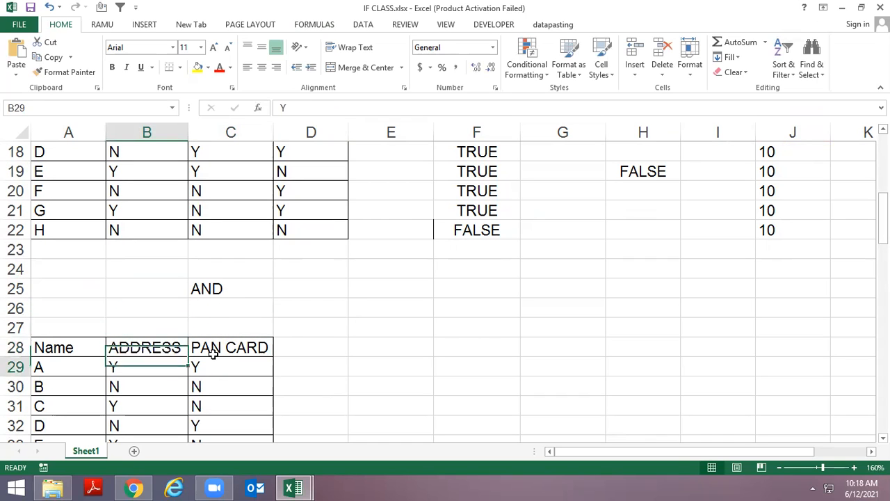
key("shift+Right")
key("ctrl+shift+Down")
key("Delete")
key("Up")
key("Up")
key("Up")
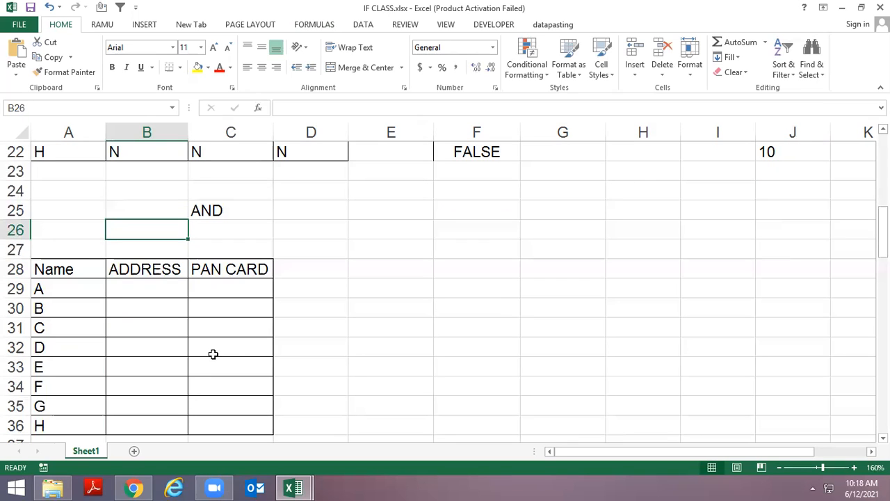
Change the PAN CARD heading in C28 to DL
key("Down")
key("Down")
key("Down")
key("Up")
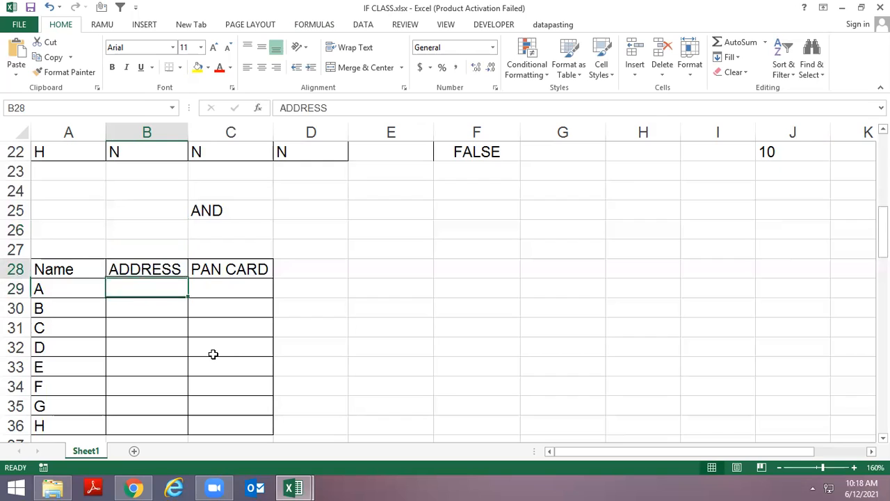
key("Right")
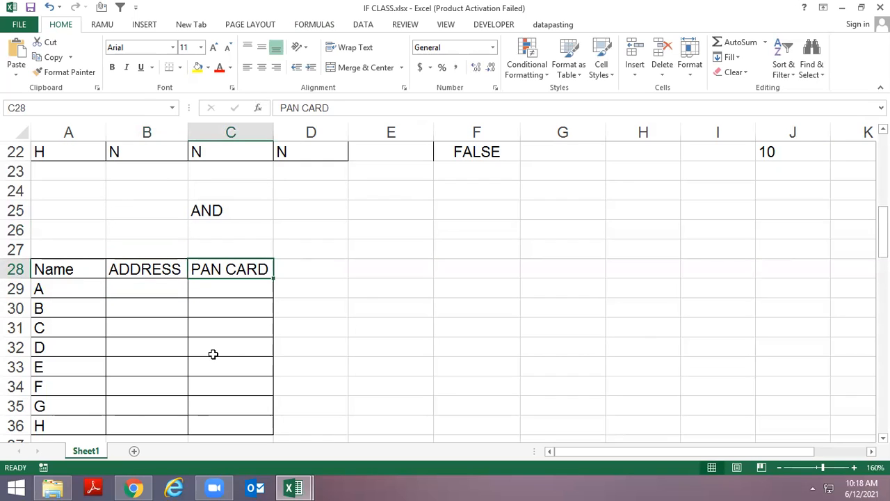
type("d")
key("BackSpace")
type("DL")
key("Return")
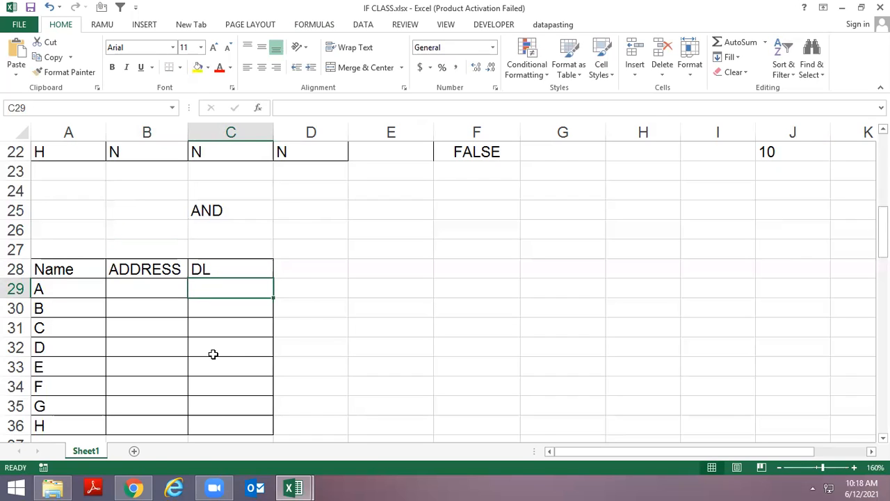
Undo the DL heading change and the clearing of the Y/N entries in B29:C36
key("Up")
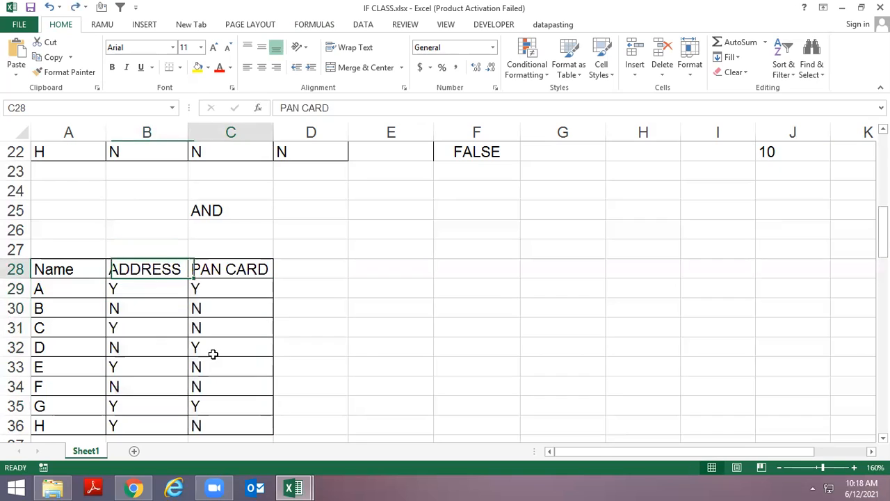
key("Down")
key("Up")
key("Left")
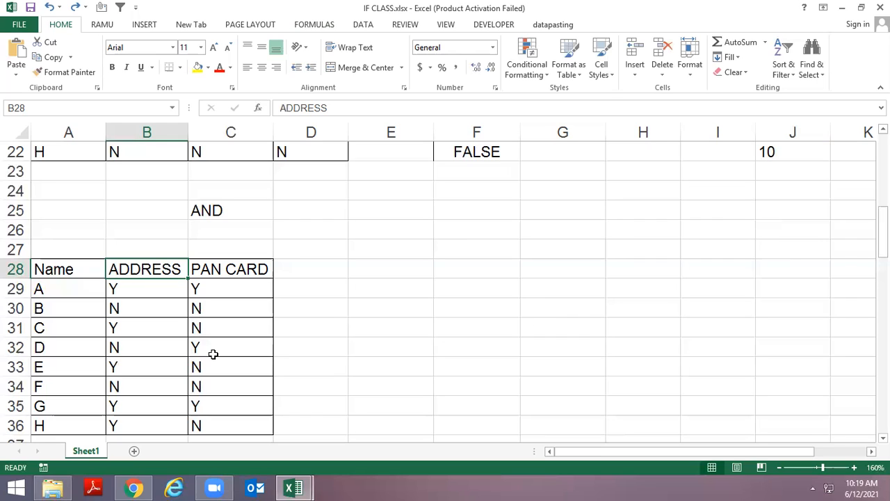
Enter =AND(B29="Y",C29="Y") in E29 to test whether person A has both documents
key("Down")
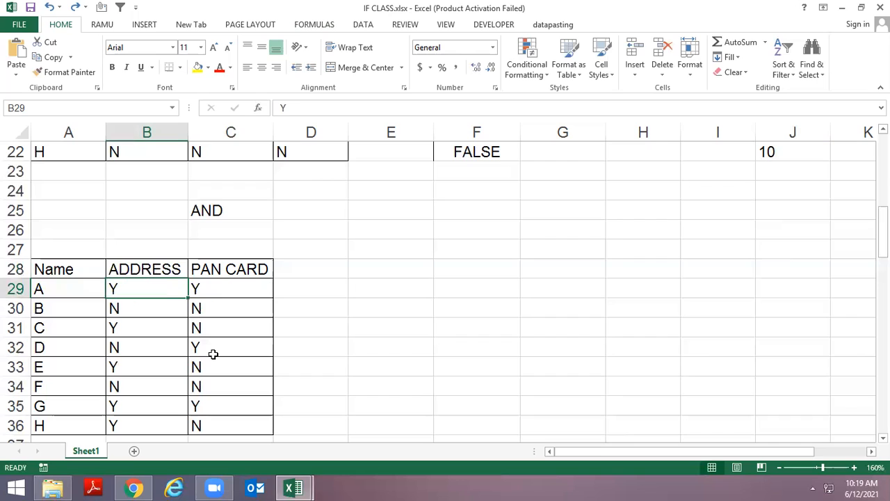
key("Right")
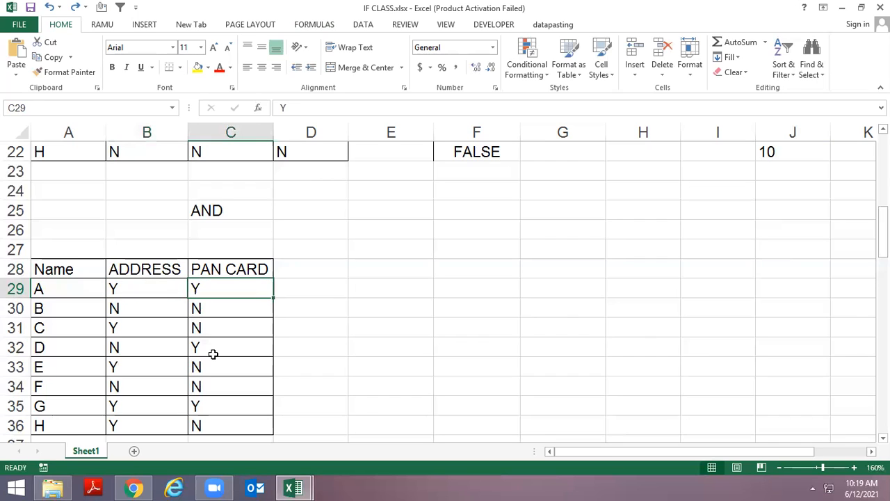
key("Left")
key("Right")
key("Right")
key("Right")
type("=AND(")
key("Left")
key("Left")
key("Left")
type("=\"Y\"")
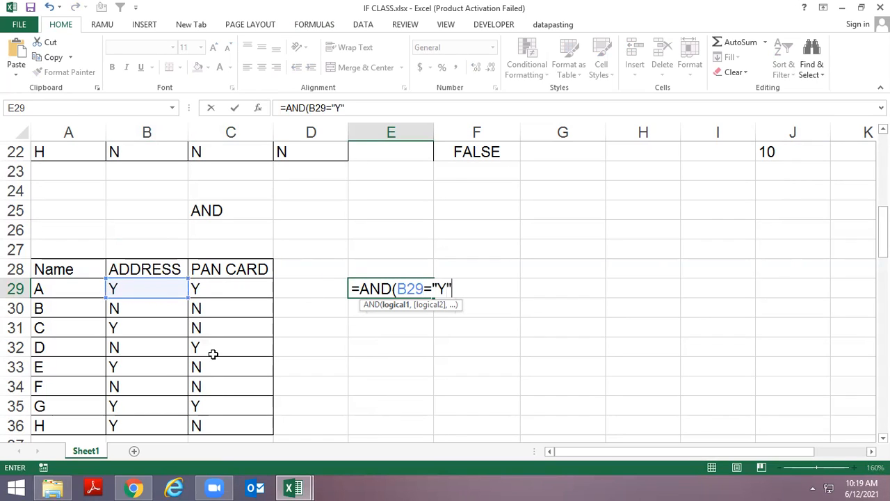
type(",")
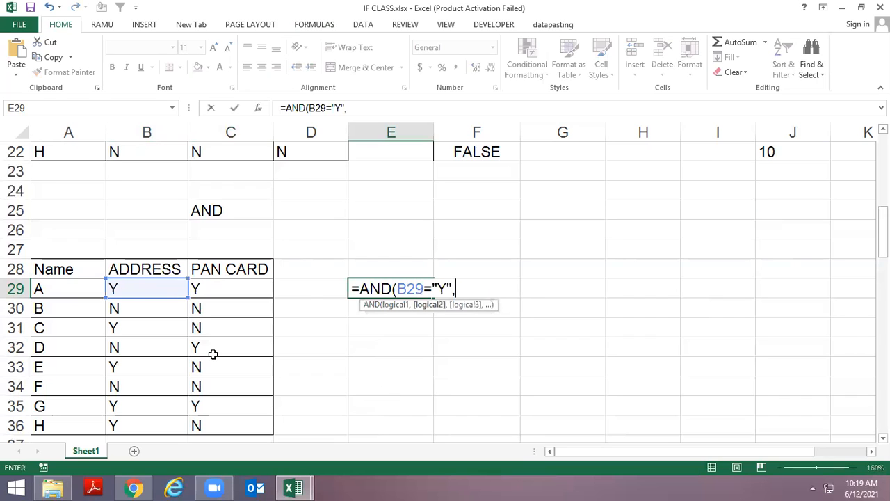
key("Left")
key("Left")
type("=\"Y\"")
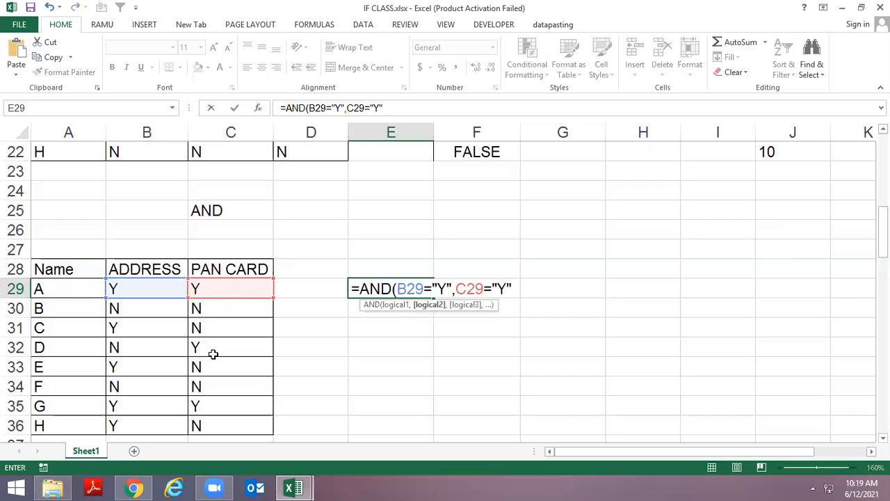
type(")")
key("Return")
Fill the AND formula from E29 down to E36, the last row of the table
key("Left")
key("Left")
key("Left")
key("ctrl+Down")
key("Right")
key("Right")
key("Right")
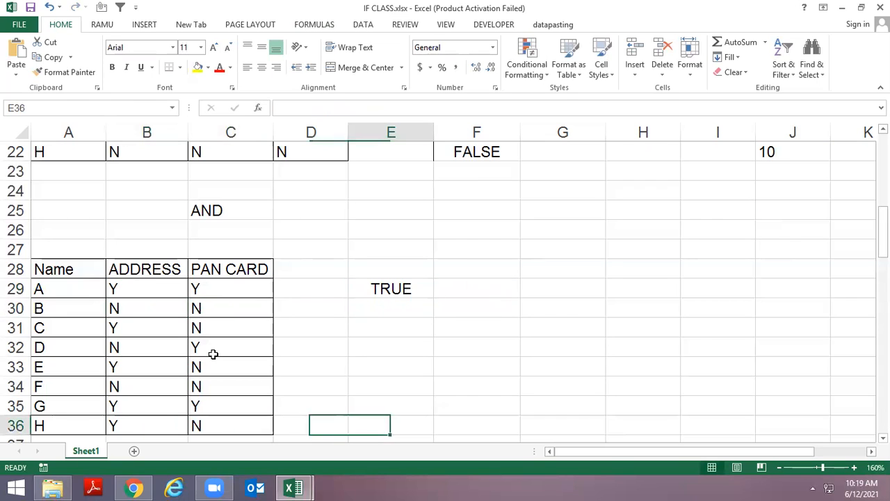
key("ctrl+shift+Up")
key("ctrl+d")
Compare the AND results in column E with the ADDRESS and PAN CARD entries, especially rows 29 and 31
key("Up")
key("Up")
key("Up")
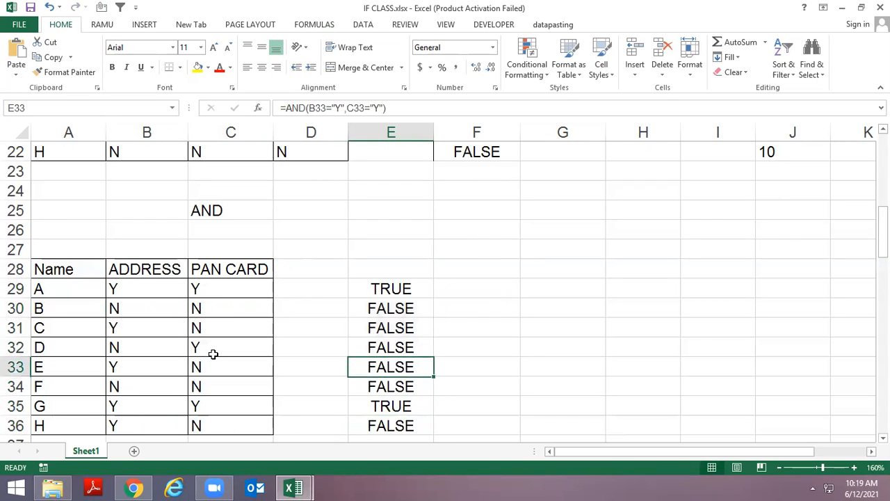
key("Up")
key("Up")
key("Up")
key("Up")
key("Left")
key("Left")
key("Left")
key("Right")
key("Right")
key("Right")
key("Down")
key("Down")
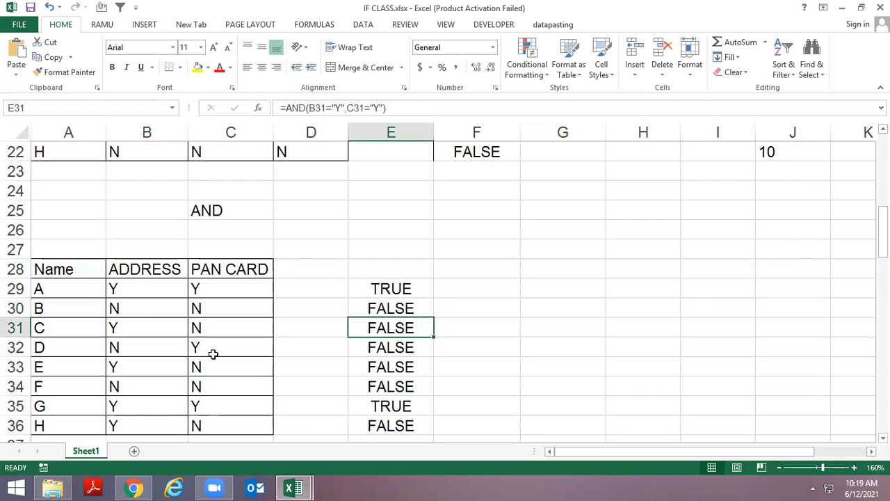
key("Left")
key("Left")
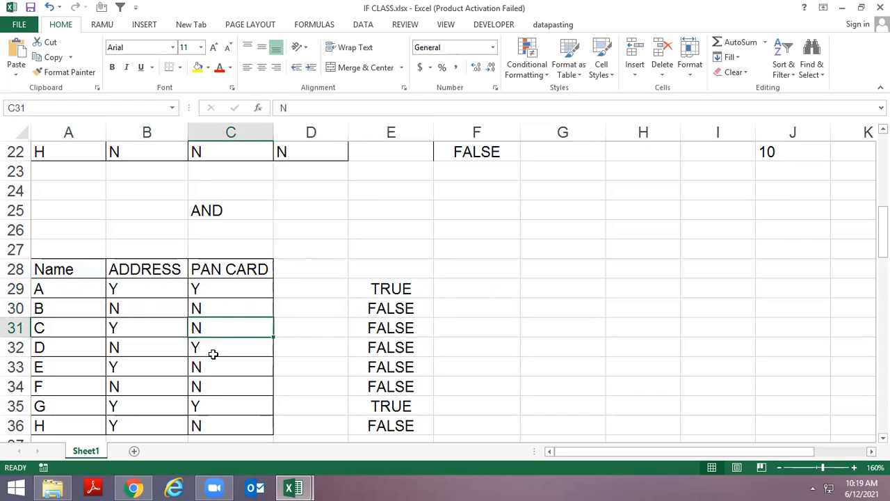
Look through the PAN CARD column of the AND table from row 31 to its end and back to its heading
key("Down")
key("Down")
key("Down")
key("Down")
key("Down")
key("Down")
key("Down")
key("Up")
key("Up")
key("Up")
key("Up")
key("Up")
key("Up")
key("Up")
key("Up")
key("Up")
key("Up")
key("Up")
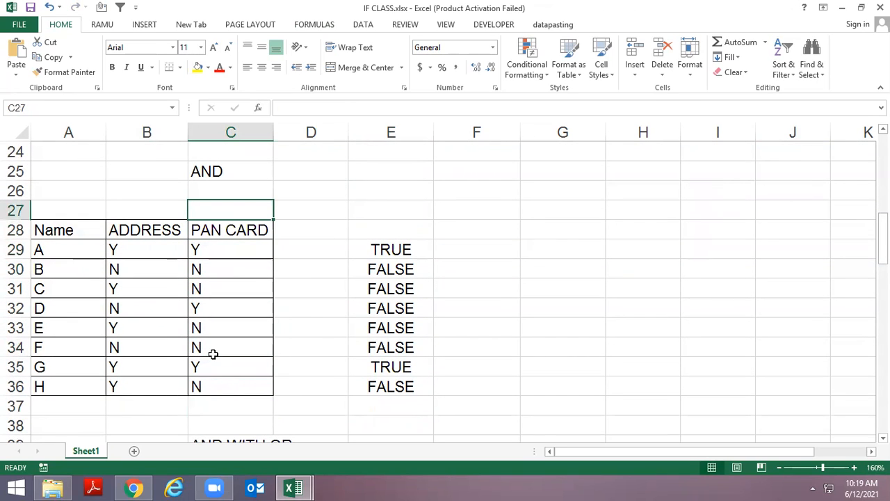
Look over the AND WITH OR table, examining its ADDRESS heading and the document headings beneath it
key("Down")
key("Down")
key("Down")
key("Down")
key("Down")
key("Down")
key("Down")
key("Down")
key("Down")
key("Down")
key("Down")
key("Down")
key("Down")
key("Down")
key("Down")
key("Down")
key("Down")
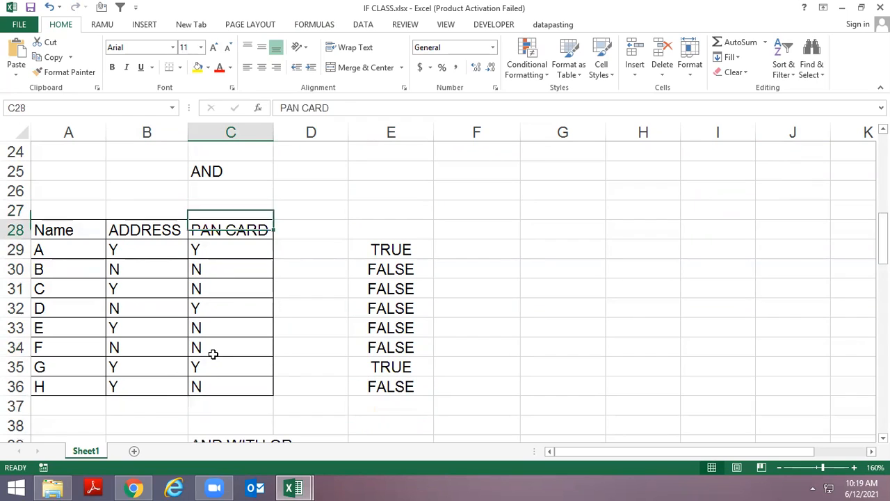
key("Up")
key("Up")
key("Up")
key("Up")
key("Up")
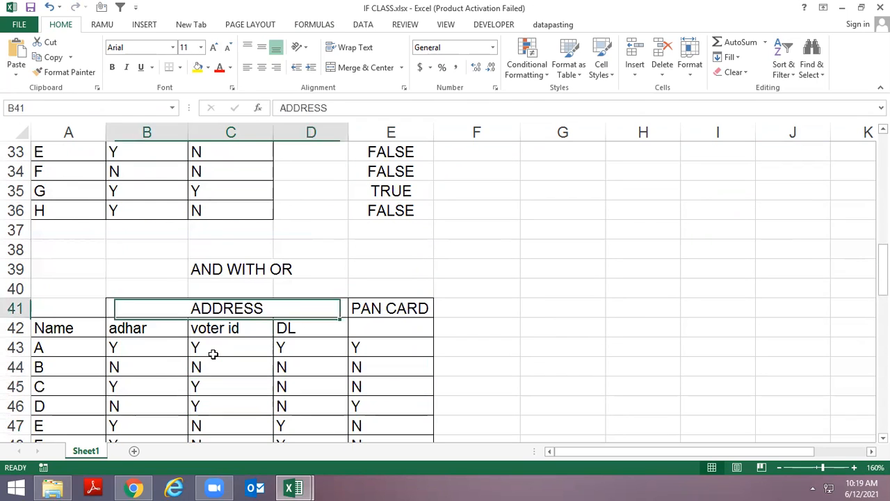
key("Down")
key("Down")
key("Down")
key("Down")
key("Down")
key("Up")
key("Up")
key("Down")
key("Down")
key("Up")
key("Up")
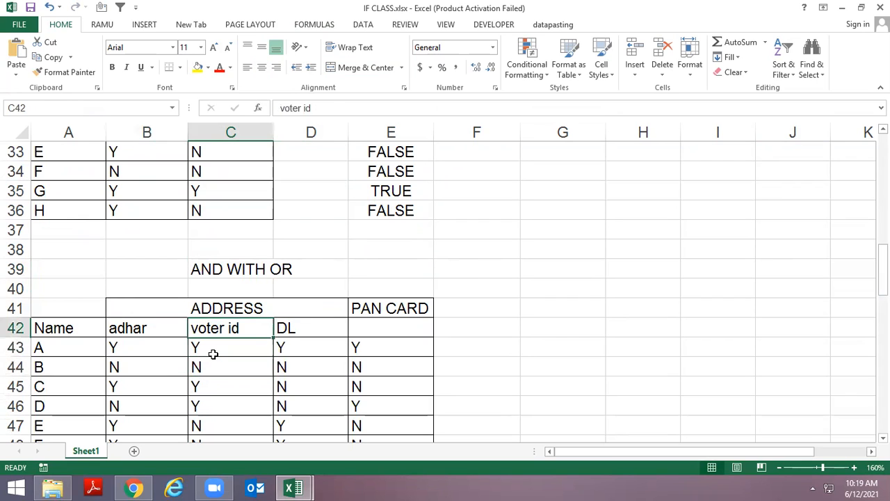
Enter the label Bank in G38, above and beside the AND WITH OR table
key("Left")
key("Up")
key("Up")
key("Up")
key("Up")
key("Right")
key("Right")
key("Right")
key("Right")
key("Up")
key("Right")
key("Right")
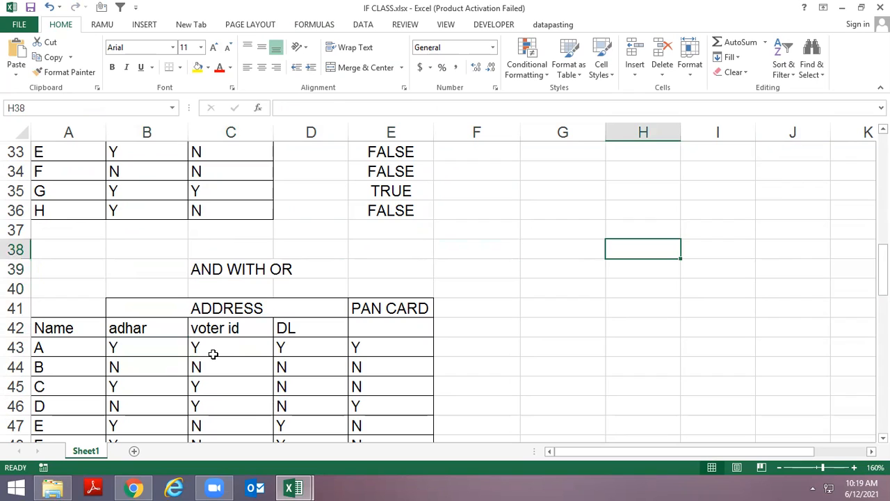
key("Left")
type("BN")
key("BackSpace")
type("ank")
key("Return")
Examine the ADDRESS and PAN CARD headings in row 41 and the adhar, voter id and DL sub-headings in row 42
key("Up")
key("Left")
key("Left")
key("Down")
key("Down")
key("Down")
key("Left")
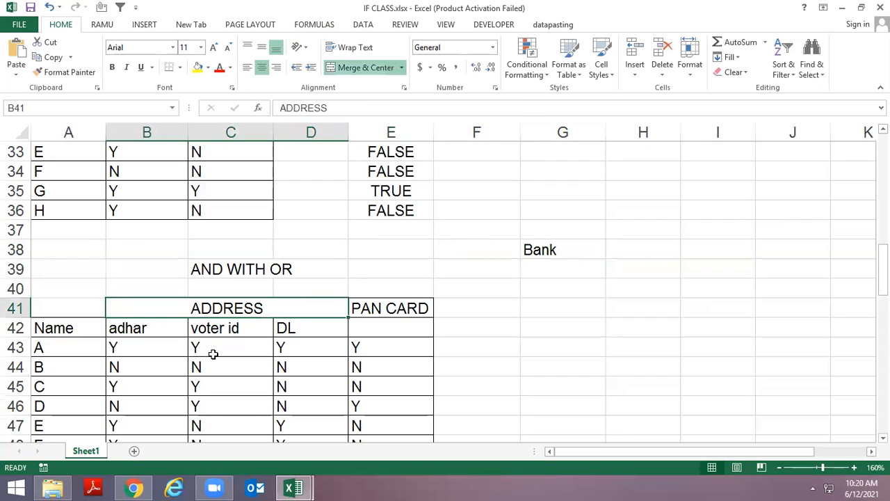
key("Right")
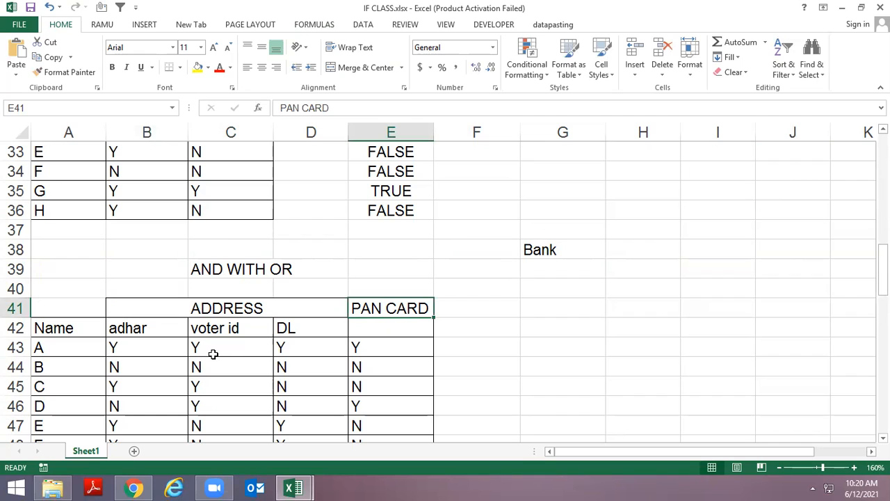
key("Left")
key("Left")
key("Right")
key("Down")
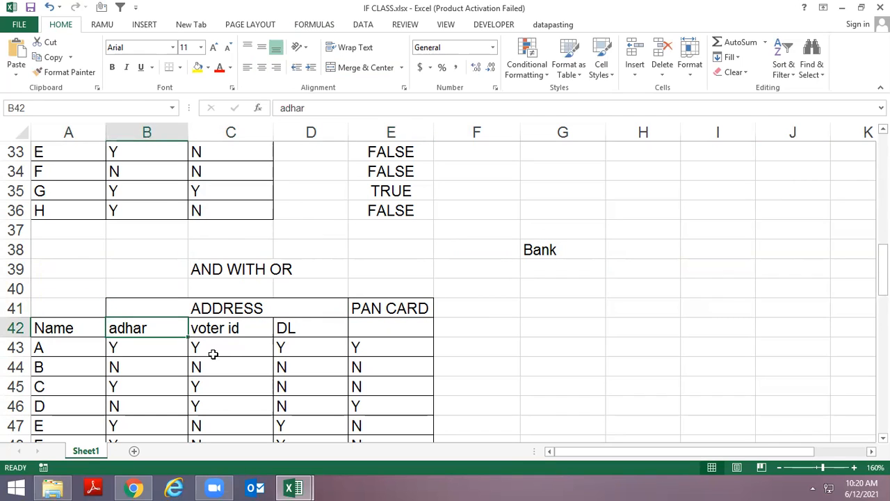
key("Right")
key("Right")
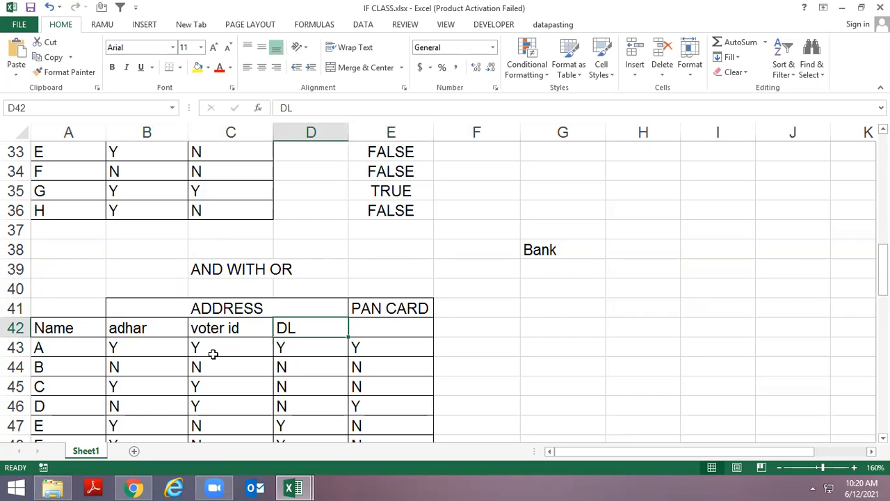
key("shift+Left")
key("shift+Left")
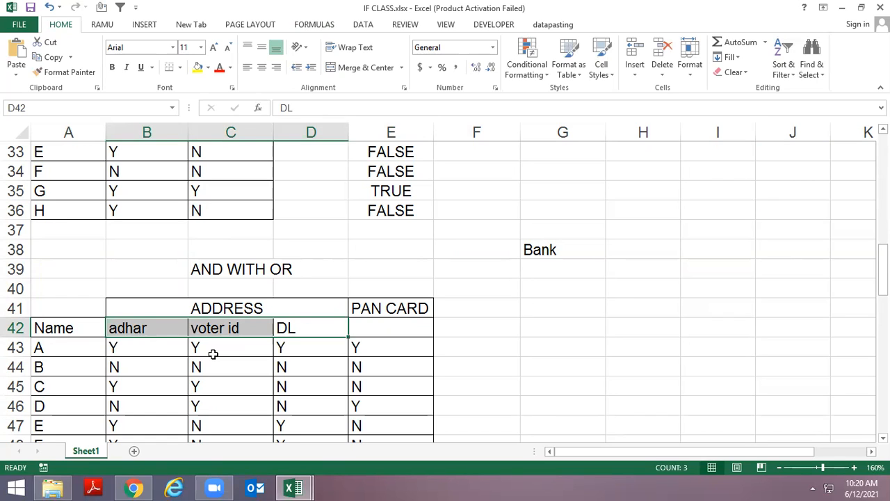
key("Up")
key("Left")
key("shift+Right")
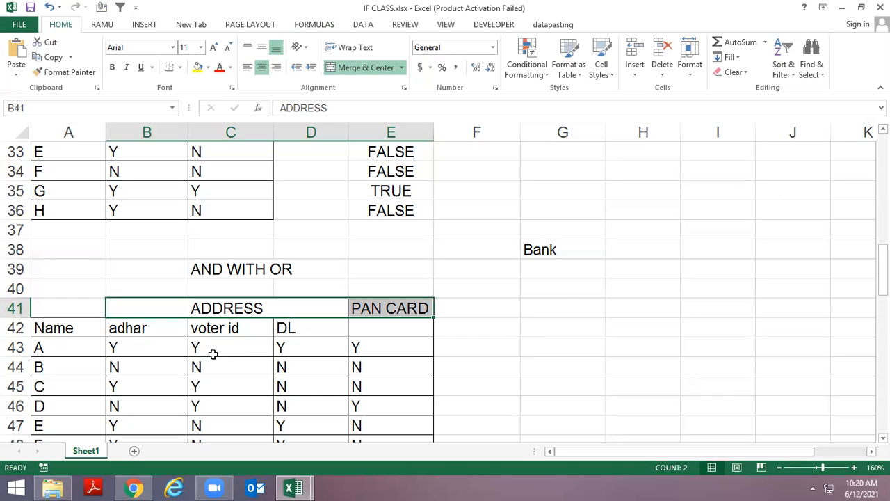
key("shift+Left")
key("Down")
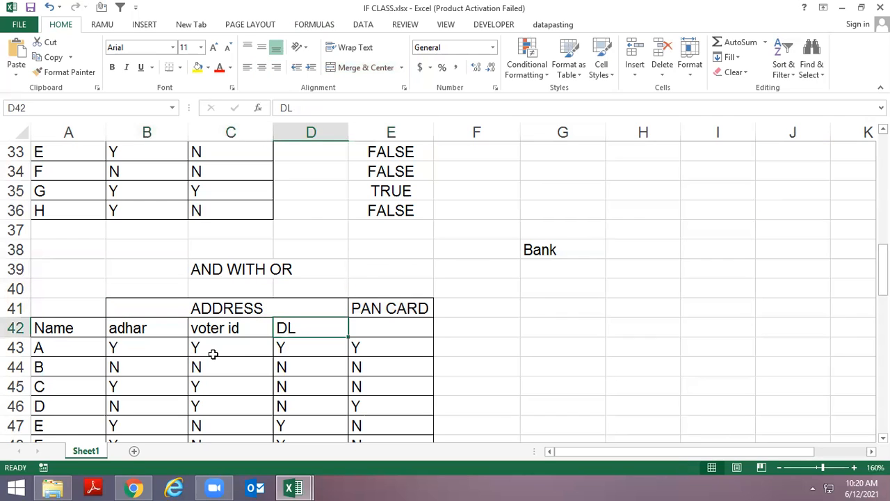
key("shift+Left")
key("shift+Left")
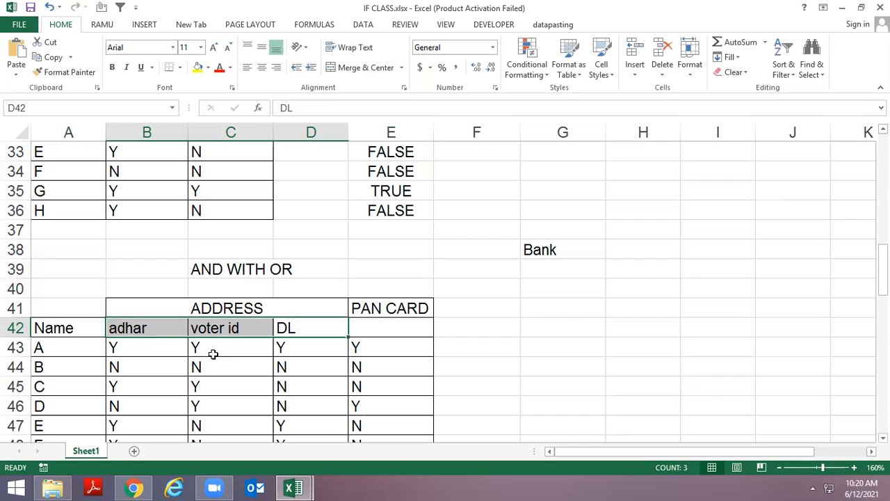
Enter =OR(B43="y",C43="y",D43="y") in F43 to test whether person A has any address document
key("Right")
key("Right")
key("Right")
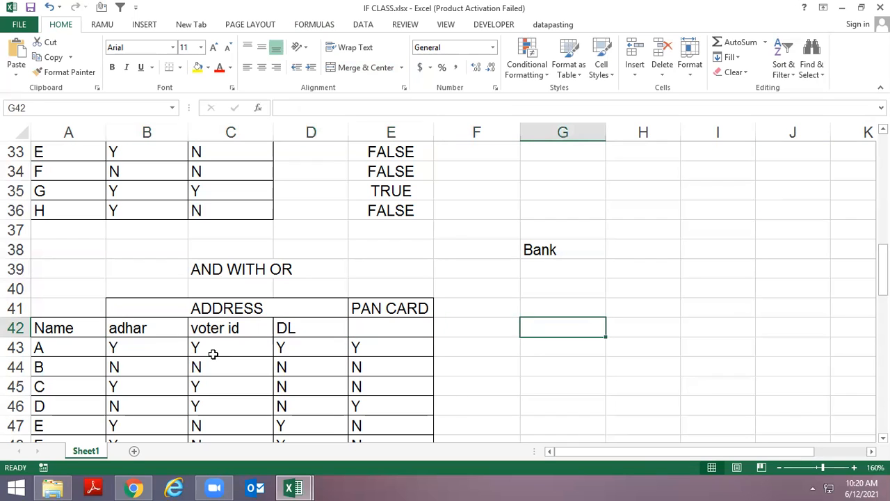
key("Down")
key("Left")
type("=or")
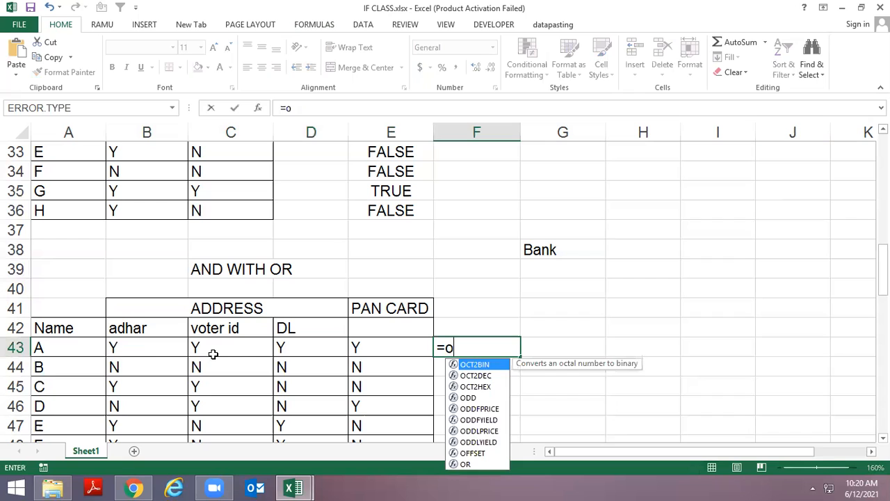
key("Tab")
key("Left")
key("Left")
key("Left")
key("Left")
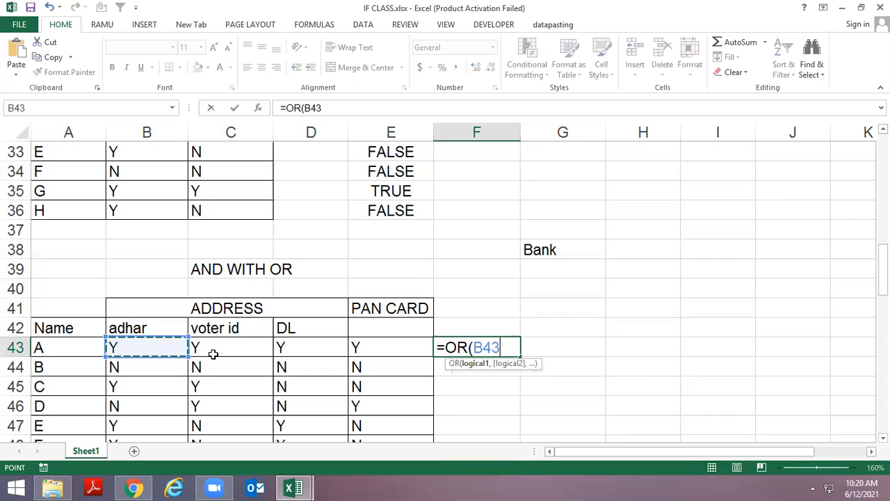
type("=\"y\",")
key("Left")
key("Left")
key("Left")
type("=\"y\",")
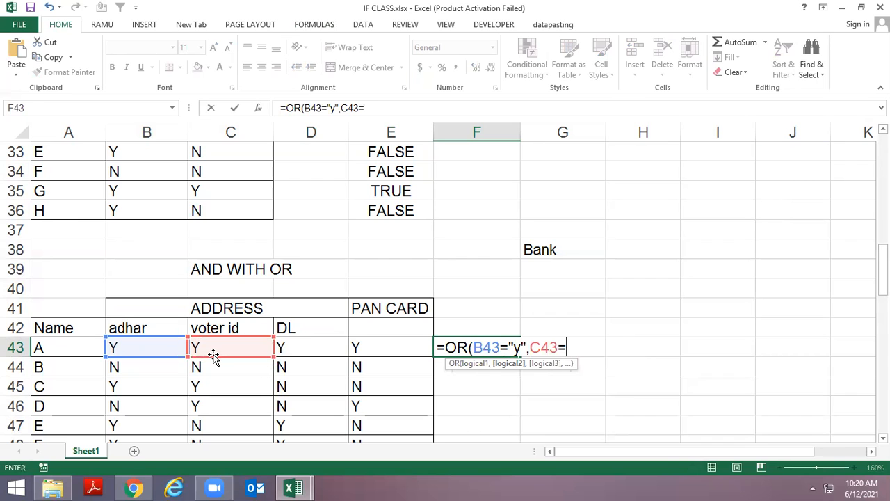
key("Left")
key("Left")
type("=\"y\"")
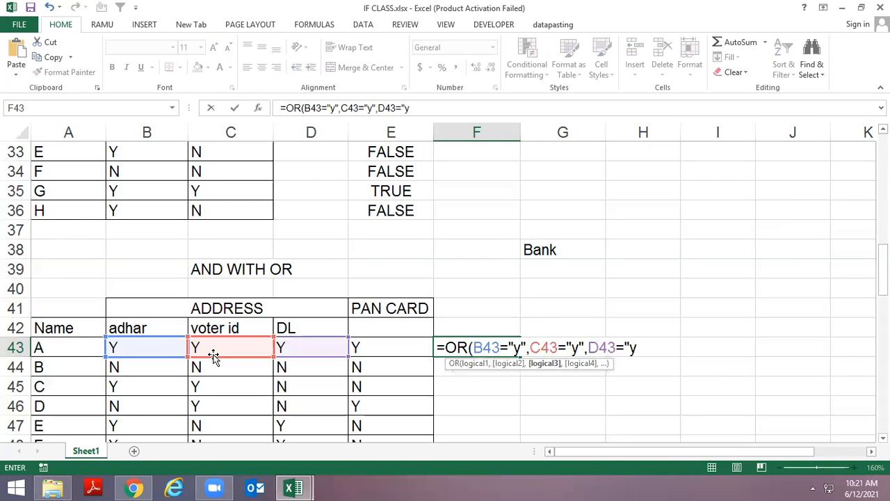
type(")")
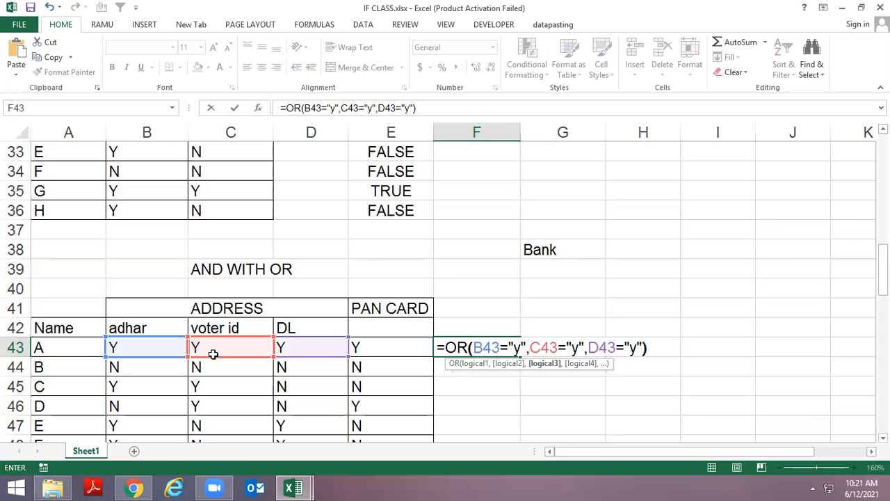
key("Return")
Fill the OR formula from F43 down to F50, the last row of the table
key("Left")
key("Left")
key("ctrl+Down")
key("Right")
key("Right")
key("ctrl+shift+Up")
key("ctrl+d")
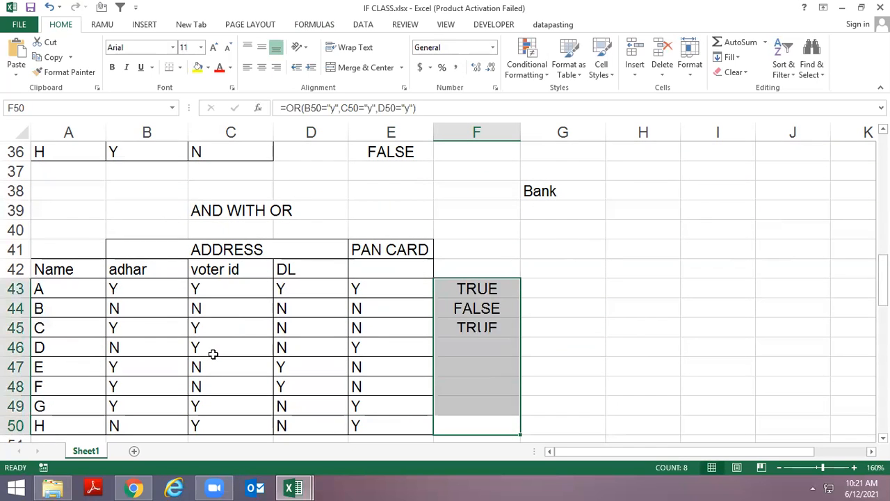
Enter the heading Address in F42 above the OR results
key("Up")
key("Up")
key("Up")
key("Up")
key("Up")
key("Up")
key("Up")
key("Up")
key("Up")
key("Down")
type("AD")
key("BackSpace")
type("ddress")
key("ctrl+Return")
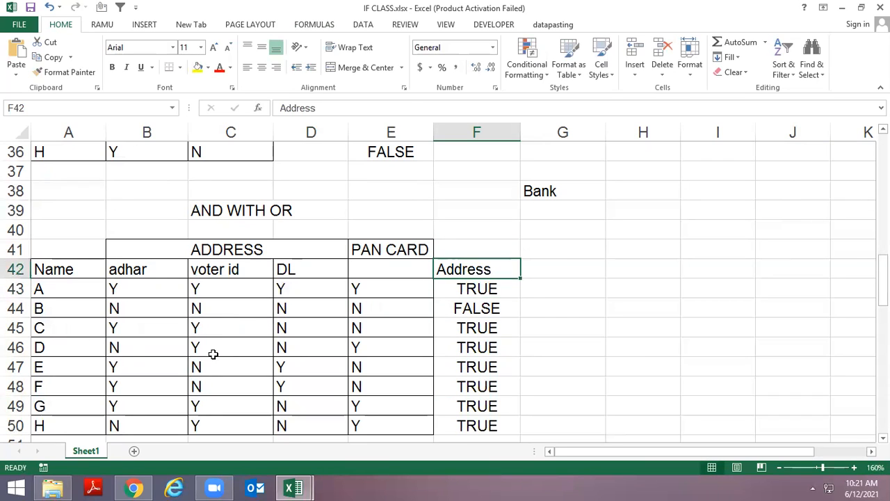
Compare the Address results in column F with the adhar, voter id and DL entries, especially row 44
key("Down")
key("Left")
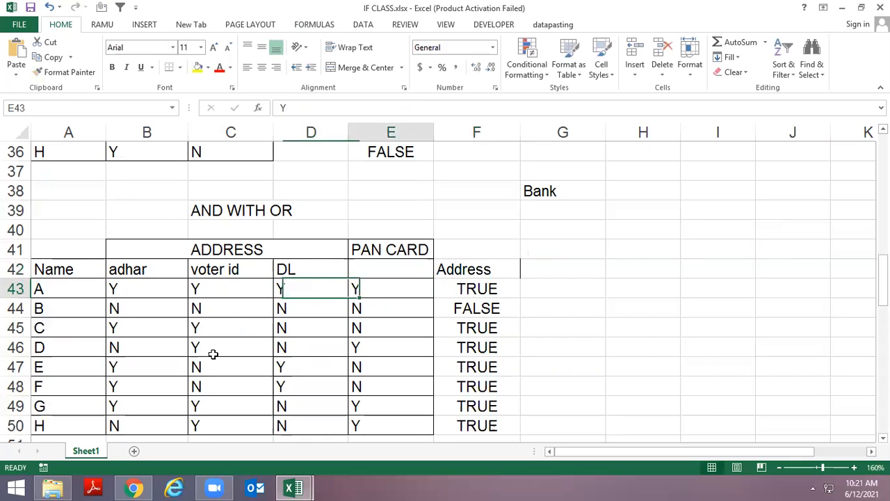
key("Right")
key("Down")
key("Left")
key("Left")
key("Left")
key("Left")
key("shift+Right")
key("shift+Right")
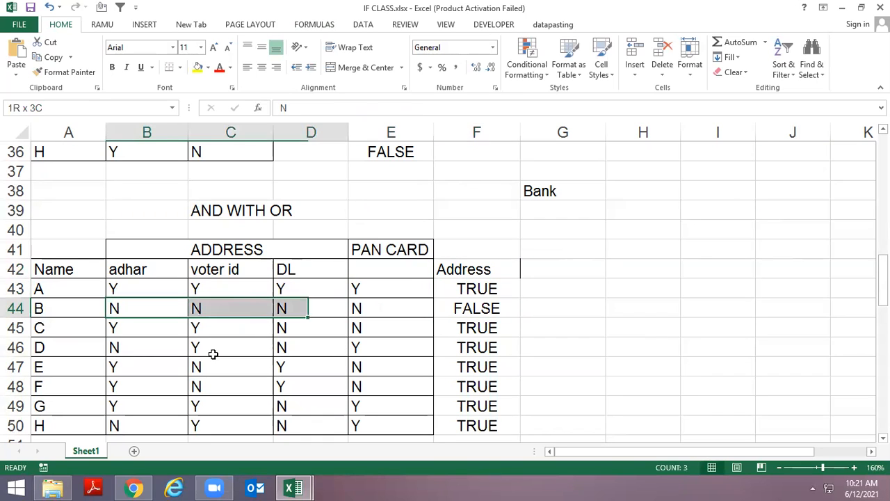
key("Right")
key("Right")
key("Right")
key("Up")
key("Right")
key("Right")
key("Up")
key("Left")
key("Down")
key("shift+Down")
key("shift+Down")
key("shift+Down")
key("shift+Down")
key("shift+Down")
key("shift+Down")
key("shift+Down")
key("Up")
key("Down")
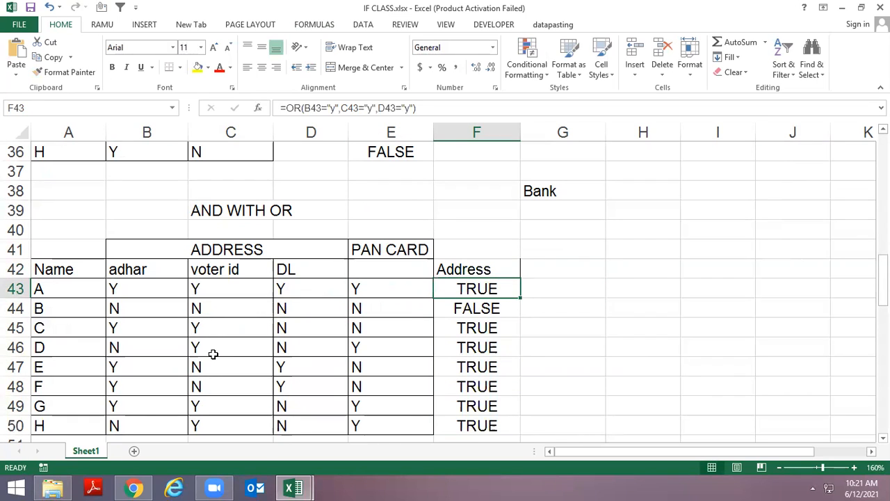
Review the merged ADDRESS heading against the PAN CARD heading in row 41
key("Up")
key("Left")
key("Up")
key("Left")
key("Right")
key("Left")
key("Right")
key("Left")
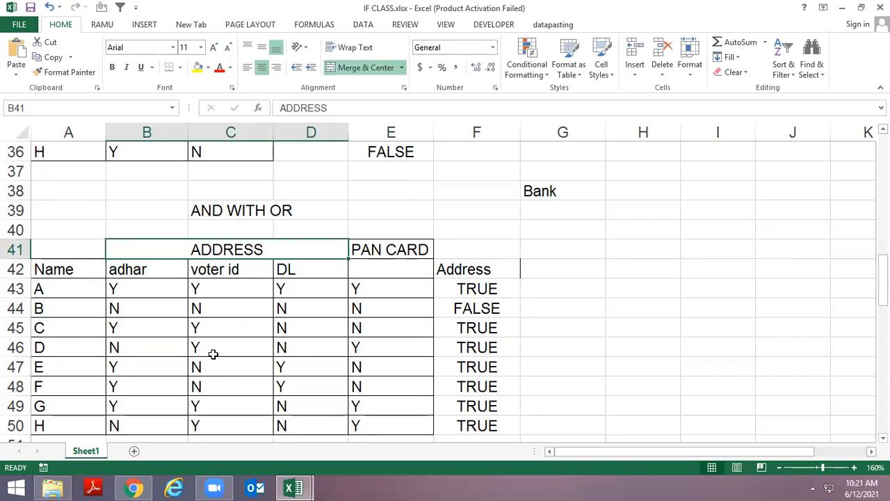
Enter the heading "for account open" in G42, next to the Address heading
key("Right")
key("Right")
key("Right")
key("Down")
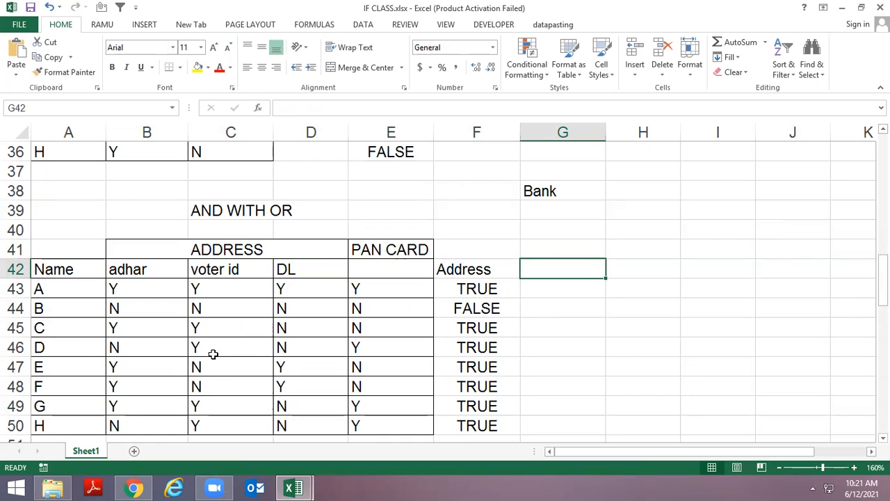
type("for a")
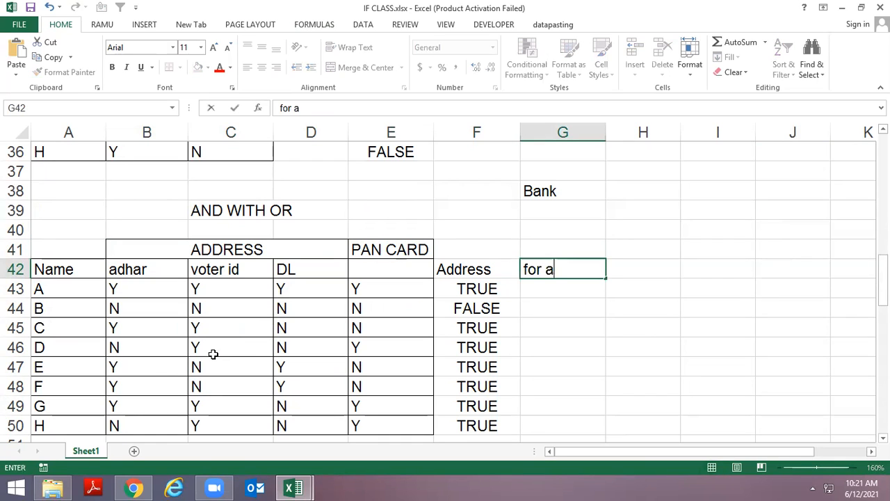
key("BackSpace")
type("account open")
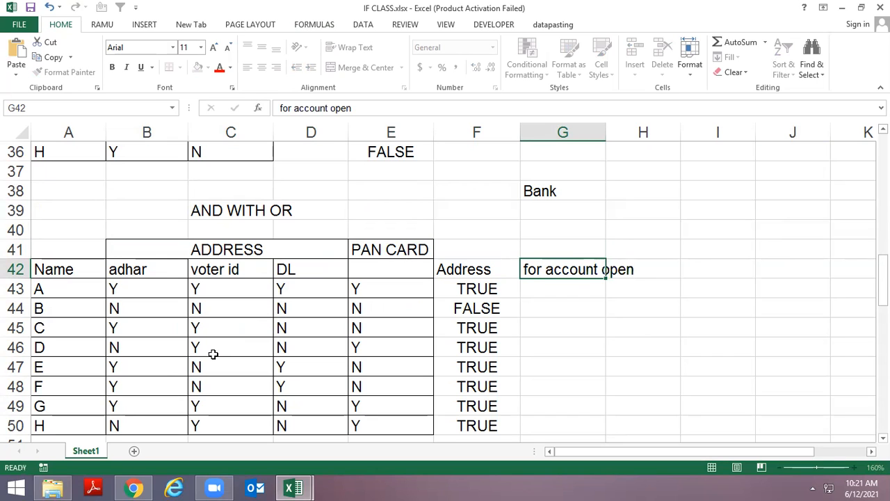
key("Return")
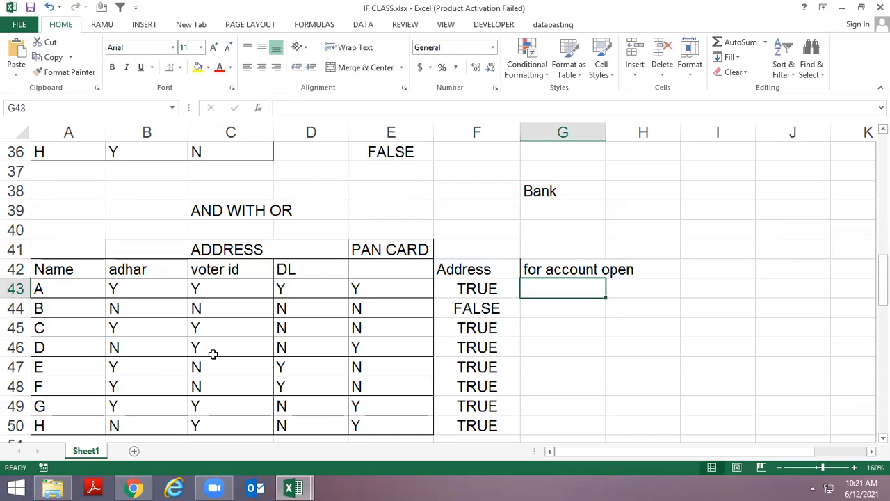
Enter the formula =AND(F43,E43="y") in G43 under the "for account open" heading
type("=and")
key("Tab")
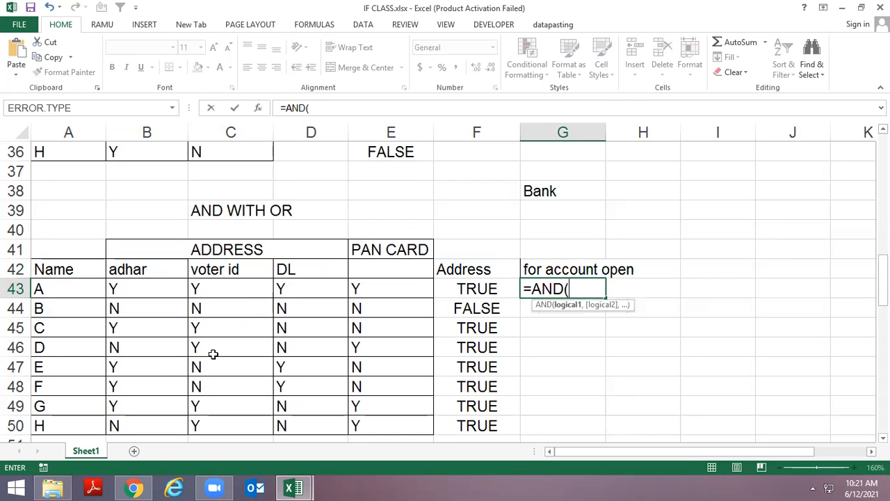
key("Left")
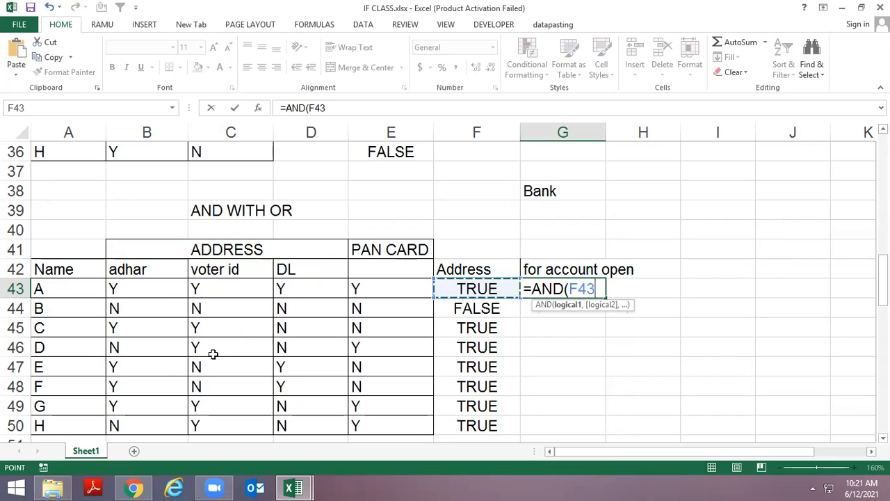
type(",")
key("Left")
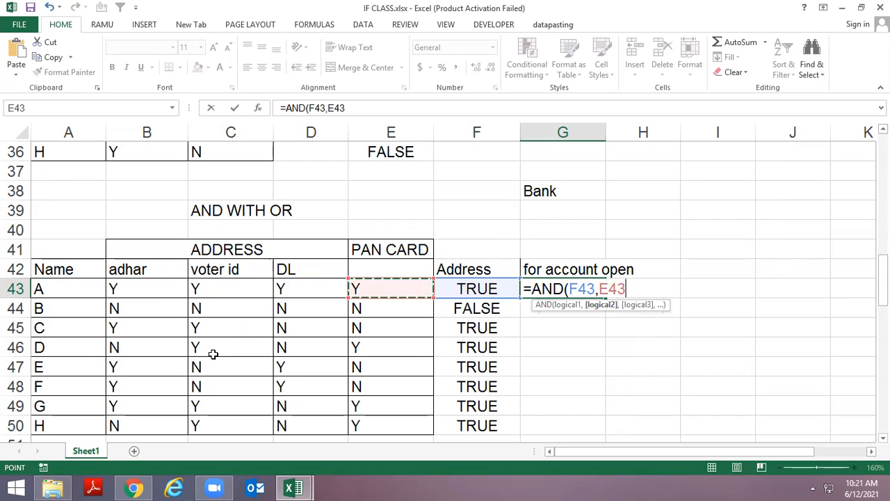
type("=\"y\"")
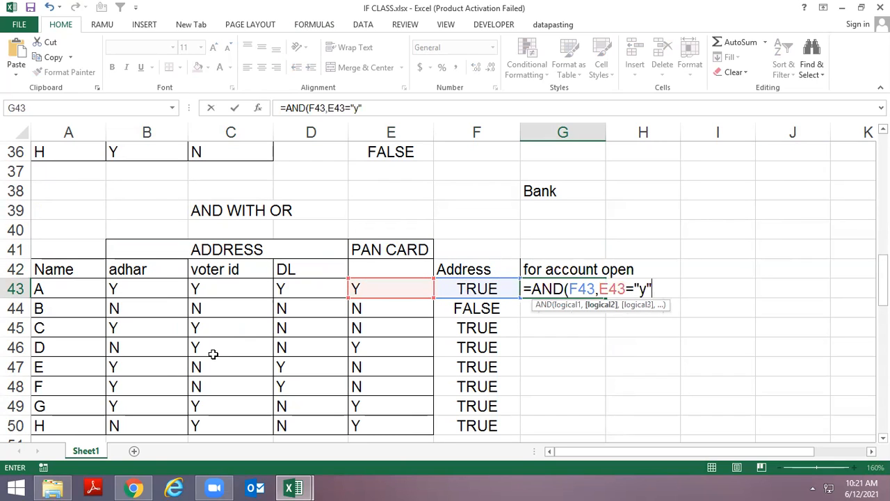
key("Return")
Fill the account-opening AND formula from G43 down to G50
key("Left")
key("ctrl+Down")
key("Right")
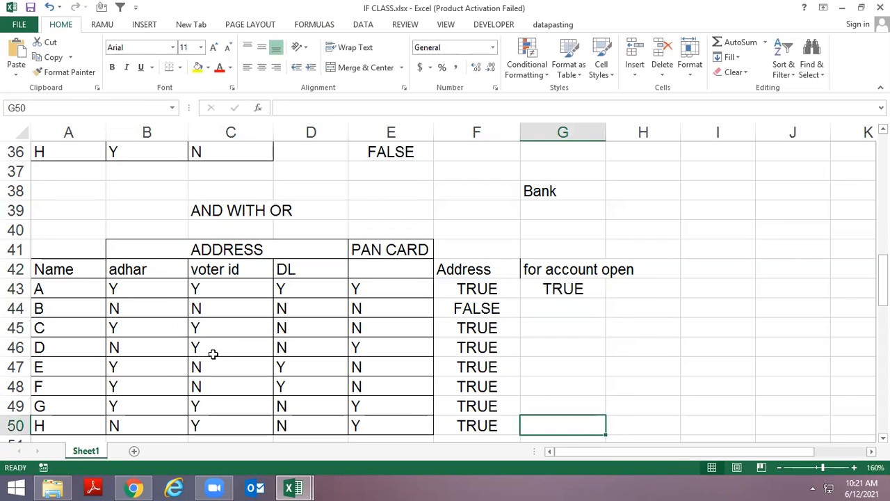
key("ctrl+shift+Up")
key("ctrl+d")
key("Down")
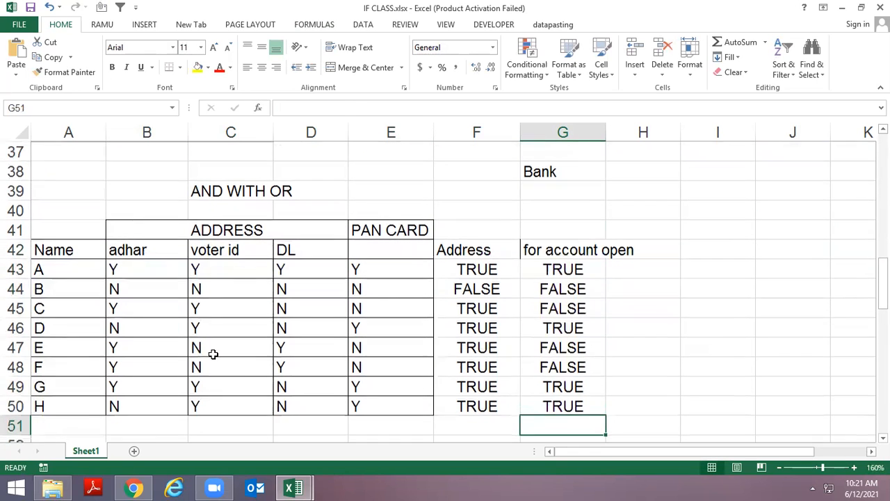
Clear all the account-opening results from G43:G50
key("Up")
key("Up")
key("Up")
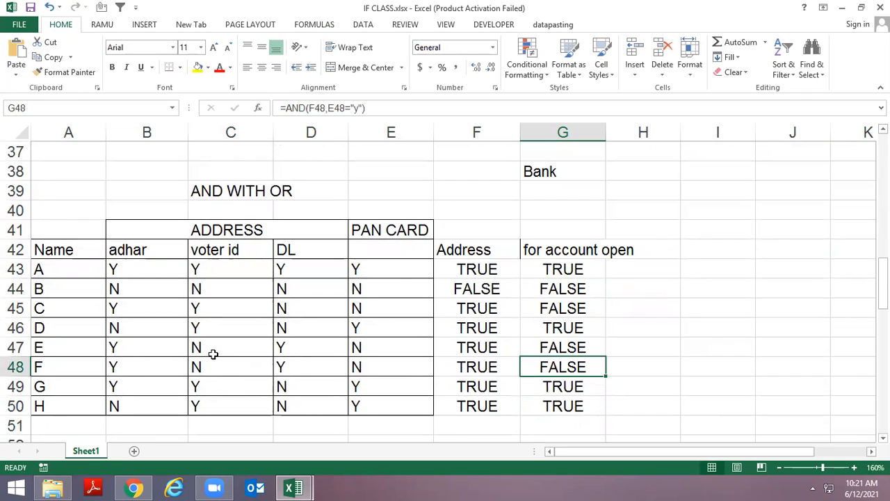
key("Up")
key("Up")
key("Up")
key("Up")
key("Up")
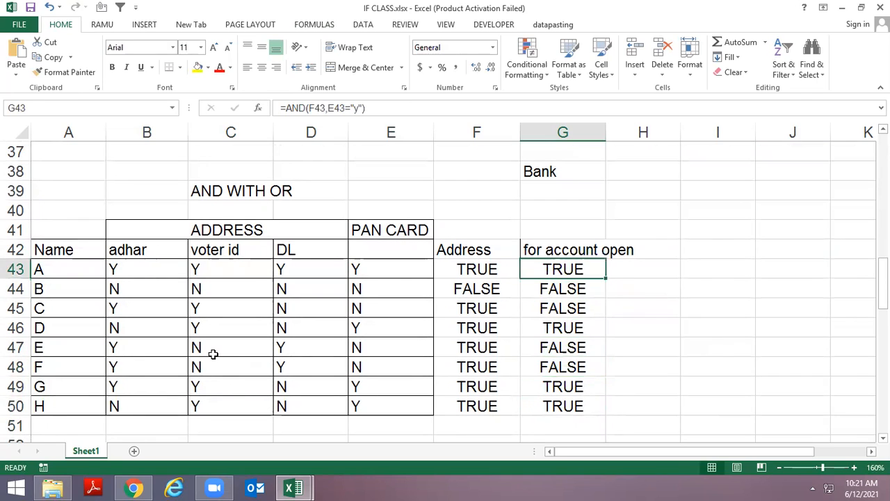
key("ctrl+shift+Down")
key("Delete")
key("Up")
key("Down")
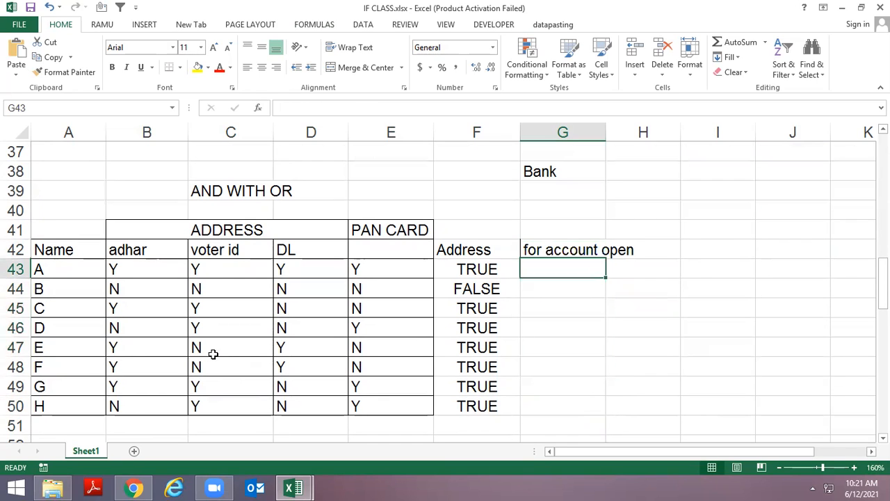
AutoFit the width of column G to the "for account open" heading
key("Left")
key("Left")
key("Left")
key("Right")
key("Right")
key("Right")
key("Up")
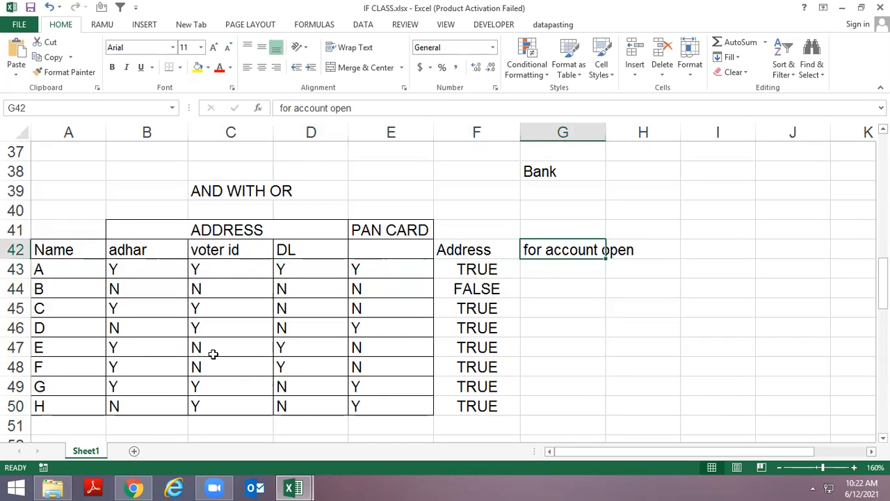
key("alt+h")
key("o")
key("i")
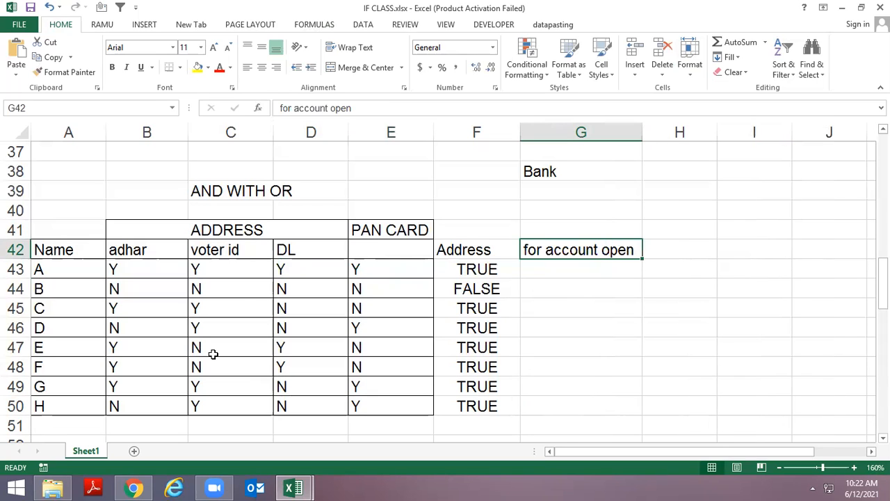
Review the ADDRESS and PAN CARD headings as the two requirements for the account-opening column
key("Left")
key("Left")
key("Left")
key("Up")
key("Right")
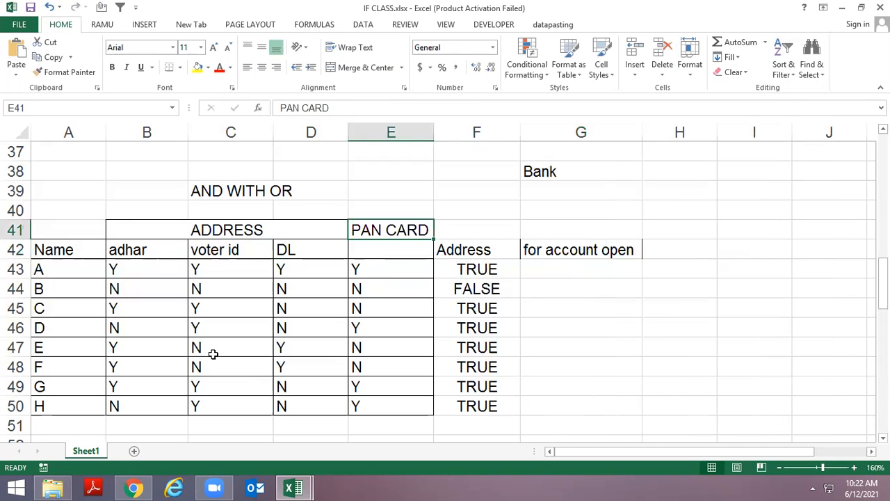
key("Left")
key("Right")
key("Right")
key("Right")
key("Down")
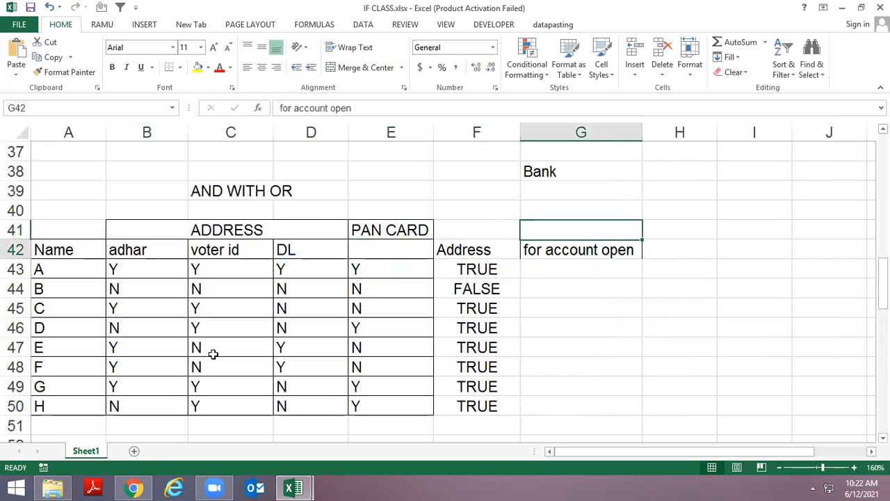
key("Down")
type("=")
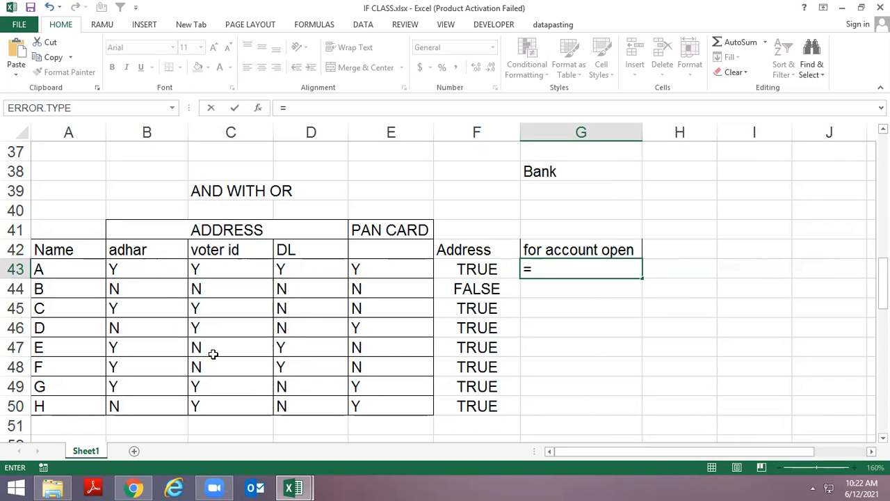
key("Escape")
Examine the Address heading in F42 and the OR formula beneath it in F43
key("Left")
key("Up")
key("Down")
key("Up")
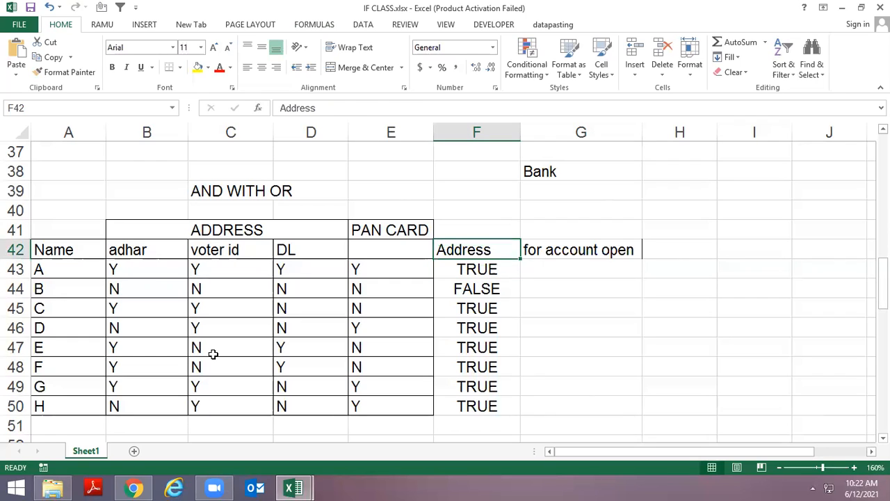
key("Down")
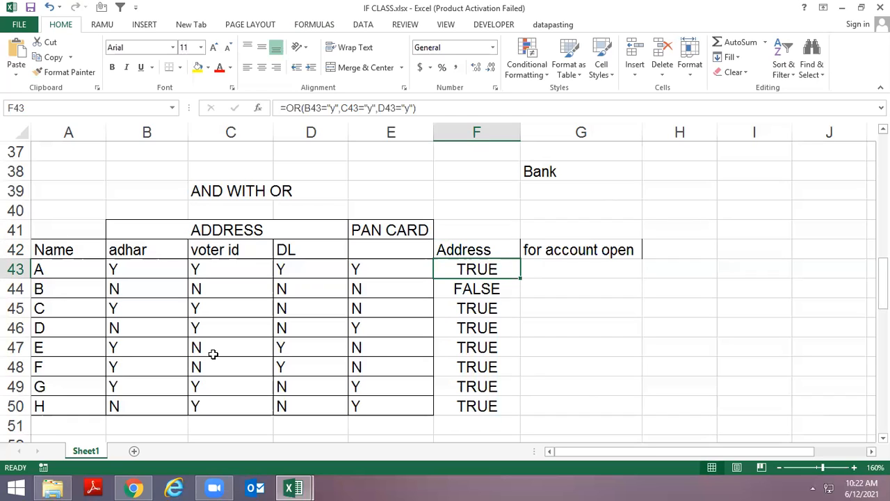
key("Up")
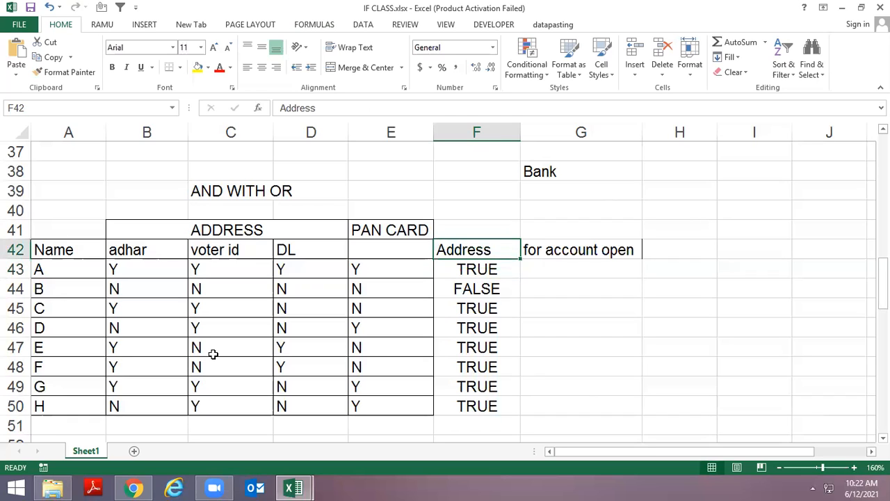
key("Down")
Try clearing the voter id and DL columns in C42:D50 to test the Address results, and undo the deletion
key("Left")
key("Left")
key("Up")
key("Left")
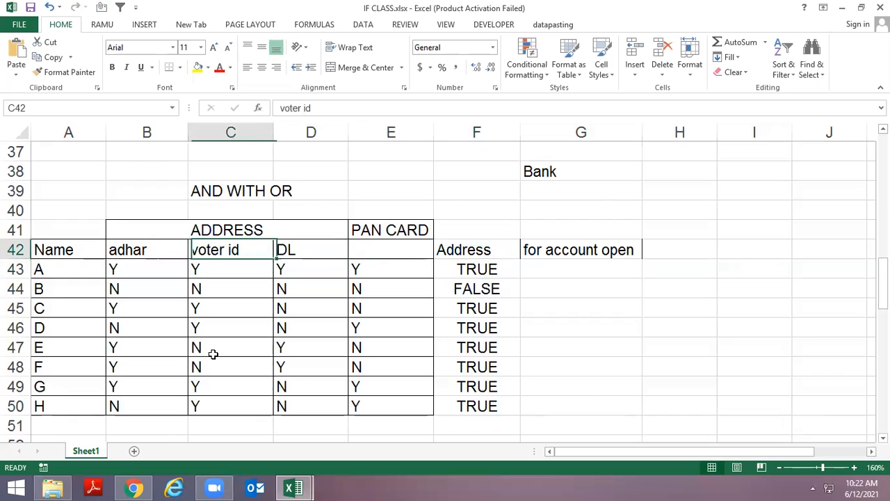
key("shift+Right")
key("shift+Down")
key("shift+Down")
key("shift+Down")
key("shift+Down")
key("shift+Down")
key("shift+Down")
key("shift+Down")
key("shift+Down")
key("Delete")
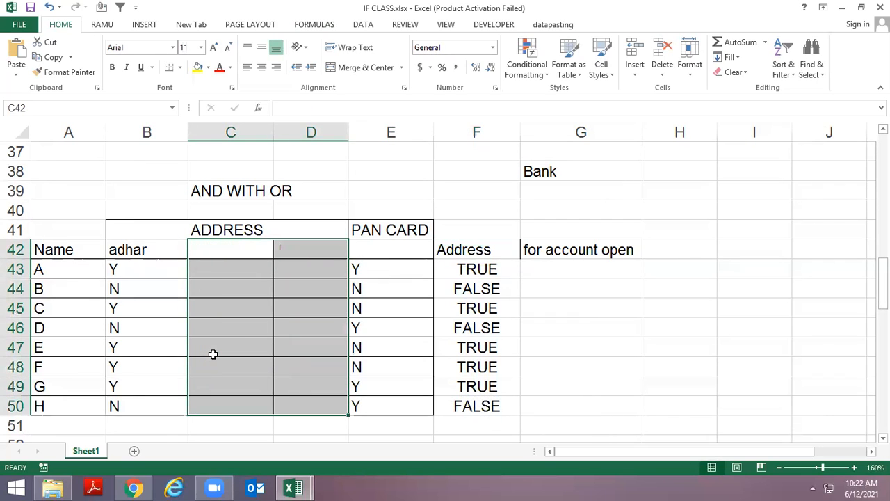
key("ctrl+z")
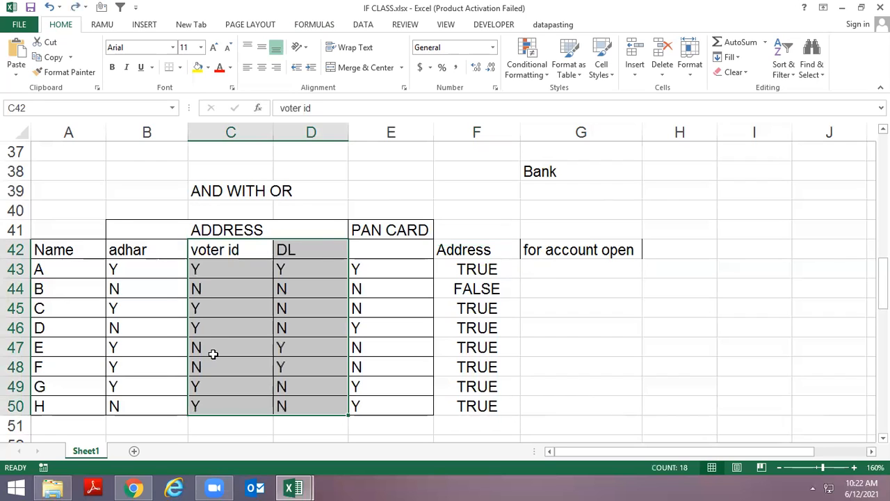
Enter the formula =AND(E43="y",F43) in G43 to require both the PAN card and a valid address
key("Right")
key("Right")
key("Right")
key("Right")
key("Down")
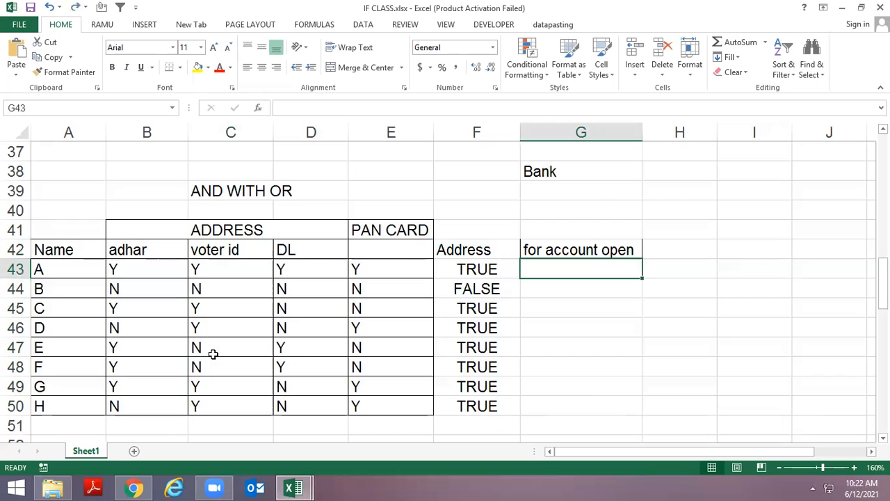
type("=and")
key("Tab")
key("Left")
key("Left")
key("Left")
key("Right")
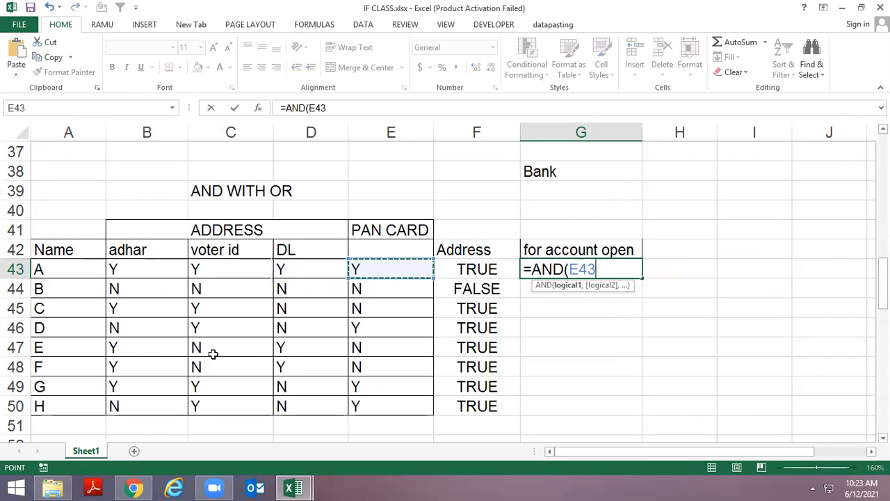
type("=\"y")
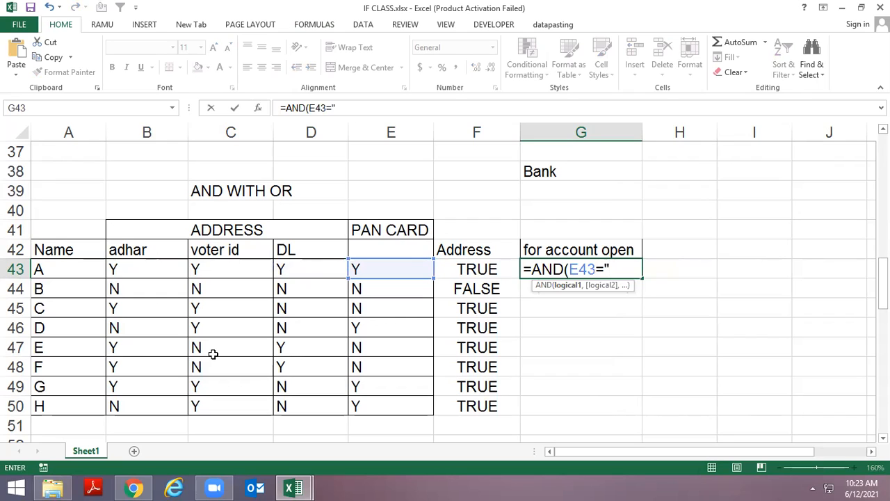
type("\",")
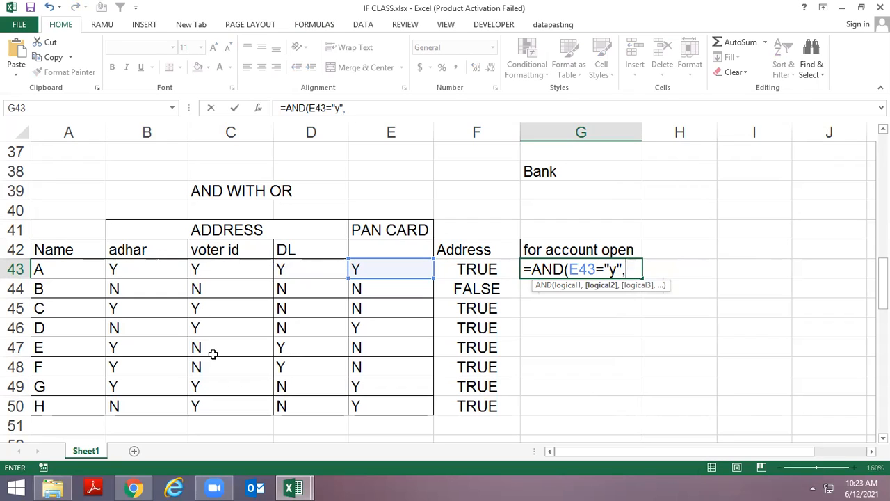
left_click(460, 268)
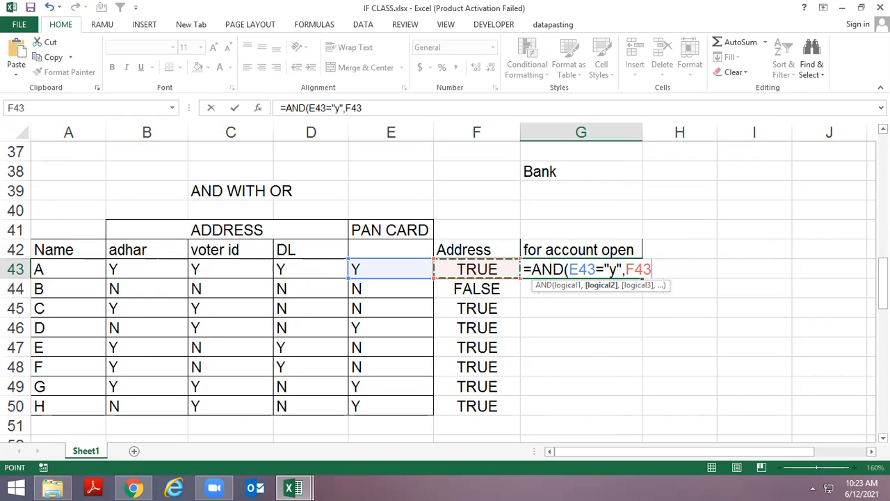
key("Return")
Fill the PAN card and address AND formula from G43 down to G50
key("Left")
key("ctrl+Down")
key("Right")
key("ctrl+shift+Up")
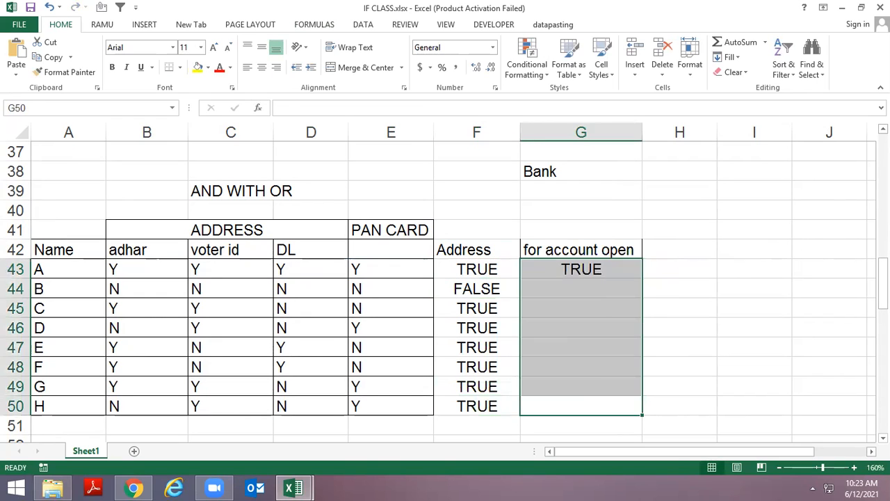
key("ctrl+d")
Inspect the adhar, voter id and DL conditions inside the OR formula in F43
key("Left")
key("Up")
key("Up")
key("Up")
key("Up")
key("Up")
key("Up")
key("Up")
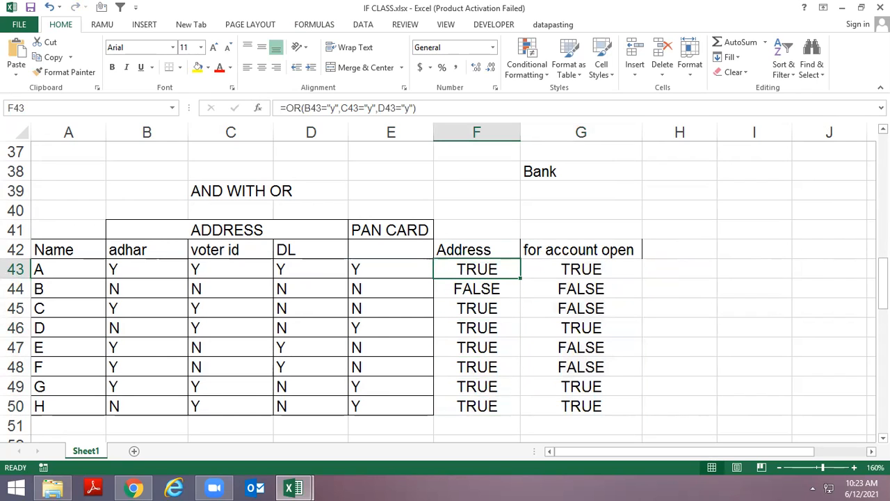
key("F2")
key("shift+Left")
key("shift+Left")
key("shift+Left")
key("shift+Left")
key("shift+Left")
key("shift+Left")
key("shift+Left")
key("shift+Left")
key("shift+Left")
key("shift+Left")
key("shift+Left")
key("shift+Left")
key("shift+Left")
key("shift+Left")
key("shift+Left")
key("shift+Left")
key("shift+Left")
key("shift+Left")
key("shift+Left")
key("shift+Left")
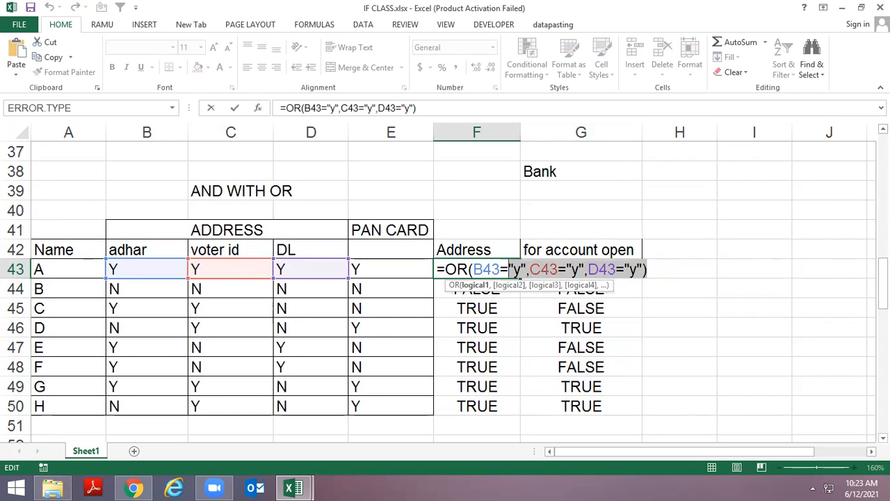
key("Escape")
Copy the AND formula text from G43 unchanged into H43
key("Right")
key("F2")
key("Escape")
key("F2")
key("shift+Home")
key("ctrl+c")
key("Tab")
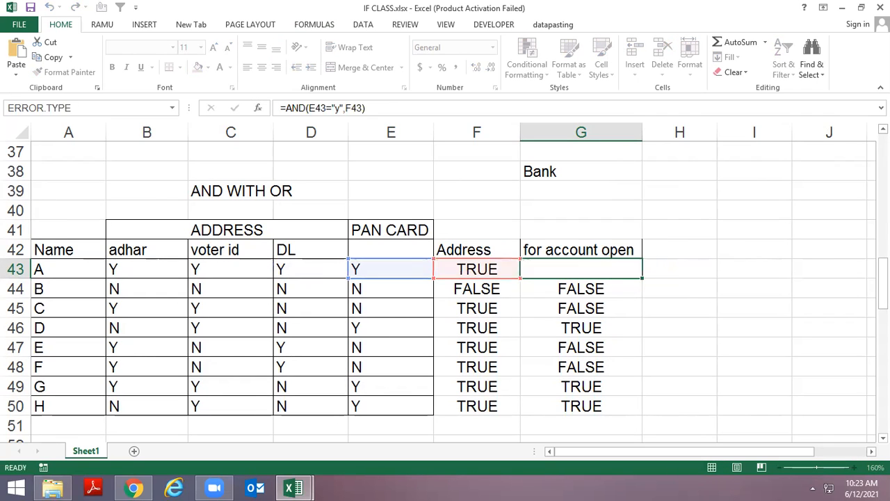
key("ctrl+v")
Compare the OR formula in F43 with the F43 reference inside the AND formula in H43
key("Left")
key("Left")
key("F2")
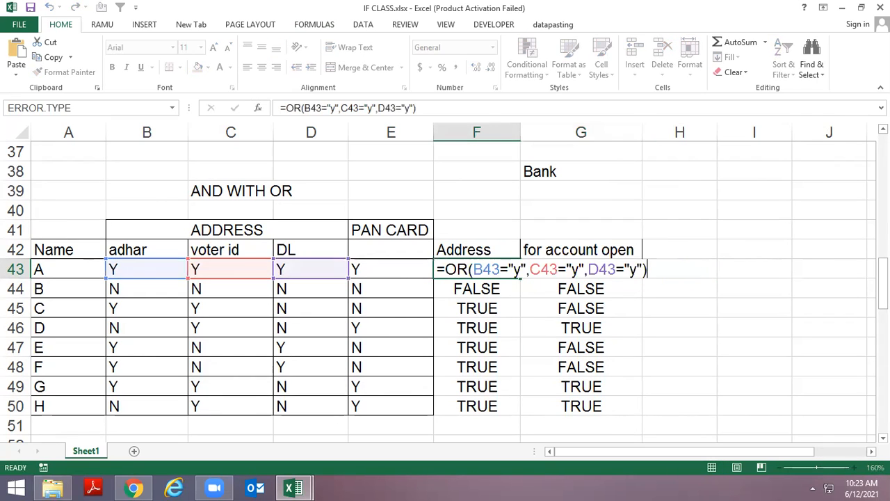
key("Escape")
key("Right")
key("Right")
key("F2")
key("Left")
key("Left")
key("Left")
key("Left")
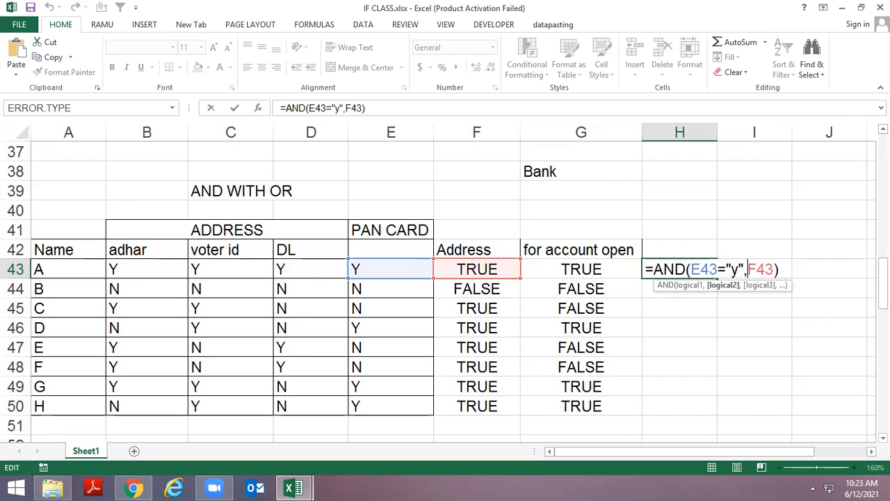
key("shift+Right")
key("shift+Right")
key("shift+Right")
key("Escape")
key("Left")
key("Left")
key("Left")
key("Right")
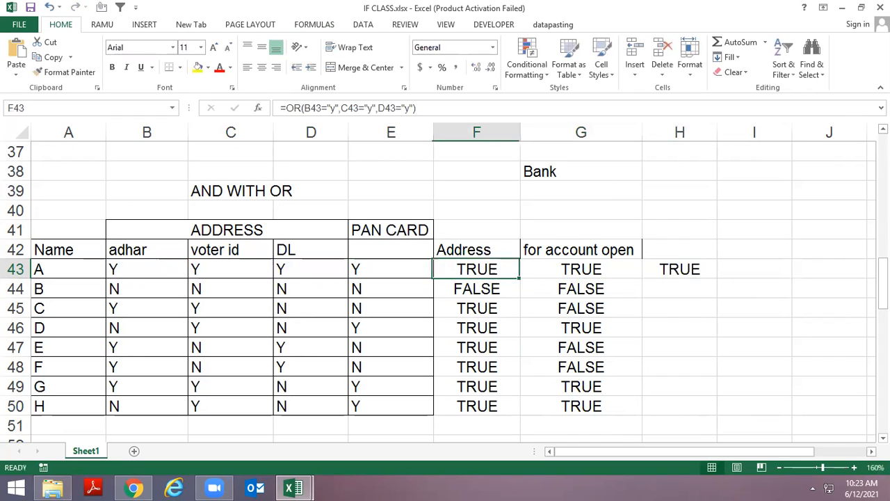
Copy the text of the OR formula in F43 without its equals sign, leaving F43 unchanged
key("F2")
key("shift+Left")
key("shift+Left")
key("shift+Left")
key("shift+Left")
key("shift+Left")
key("shift+Left")
key("shift+Left")
key("shift+Left")
key("shift+Left")
key("shift+Left")
key("shift+Left")
key("shift+Left")
key("shift+Left")
key("shift+Left")
key("shift+Left")
key("shift+Left")
key("shift+Left")
key("shift+Left")
key("shift+Left")
key("shift+Left")
key("shift+Left")
key("shift+Left")
key("shift+Left")
key("shift+Left")
key("shift+Left")
key("shift+Left")
key("shift+Left")
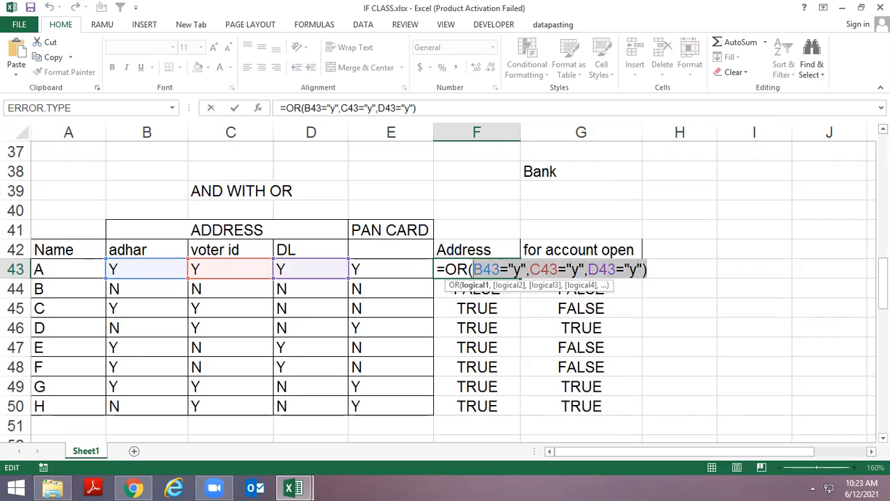
key("shift+Right")
key("Escape")
Replace the F43 reference in H43's AND formula with the copied OR(B43="y",C43="y",D43="y")
key("Right")
key("Right")
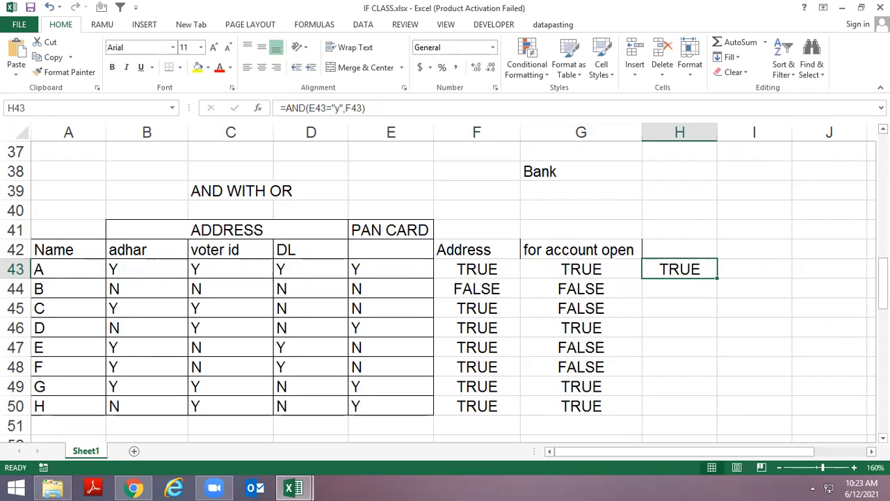
key("F2")
key("Left")
key("Left")
key("Left")
key("Left")
key("Delete")
key("Delete")
key("Delete")
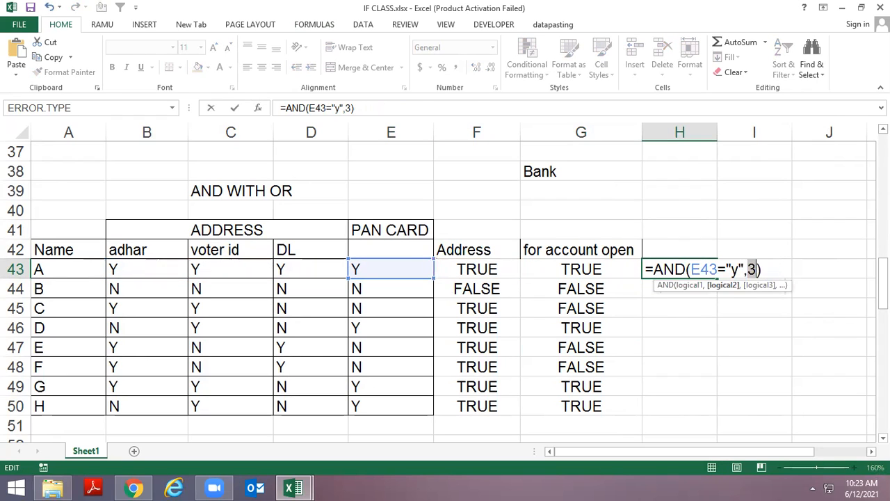
key("ctrl+v")
key("Return")
Fill the combined AND and OR formula from H43 down to H50
key("Left")
key("ctrl+Down")
key("Right")
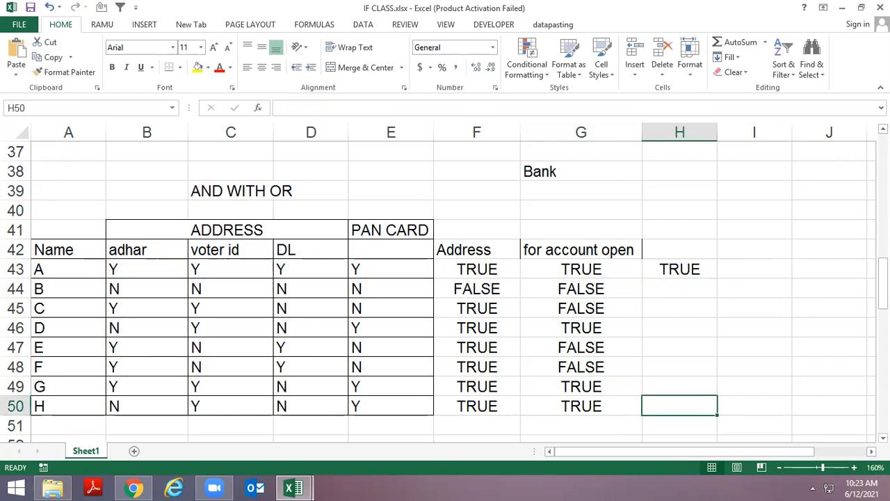
key("ctrl+shift+Up")
key("ctrl+d")
Examine the nested OR function that serves as the second argument of the AND formula in H43
key("Up")
key("Up")
key("Up")
key("Up")
key("Up")
key("Up")
key("Up")
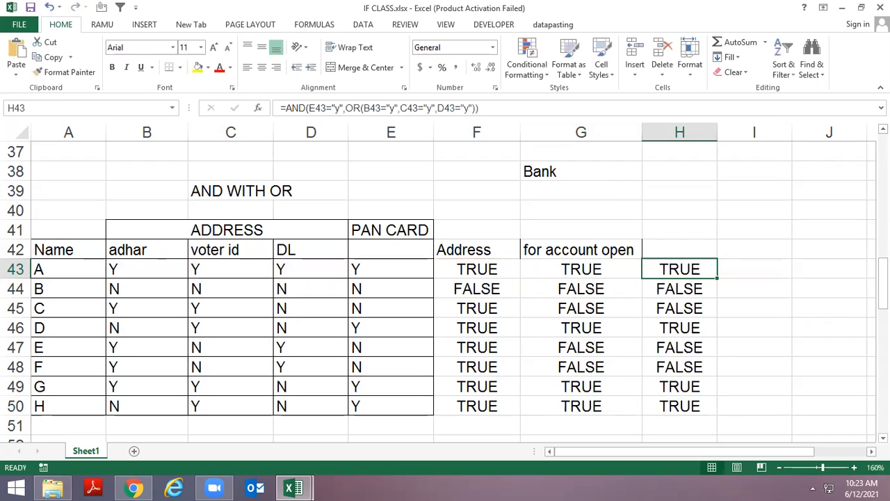
key("F2")
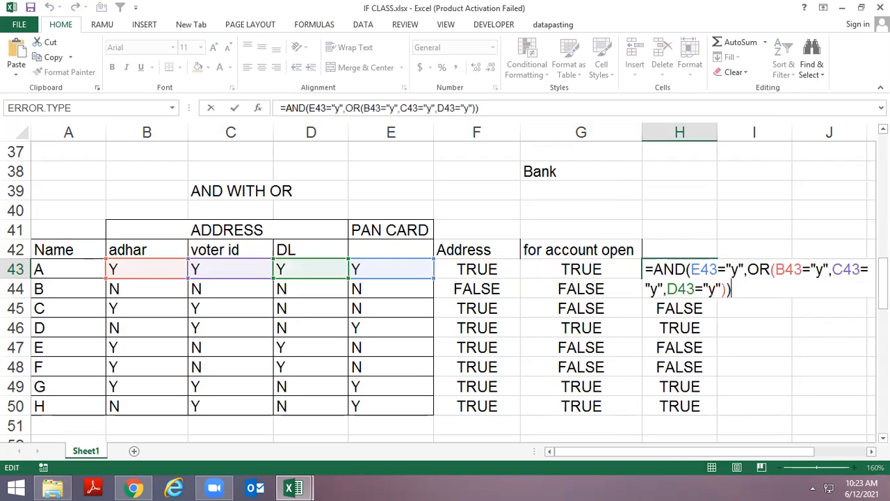
key("Up")
key("Right")
key("Right")
key("Right")
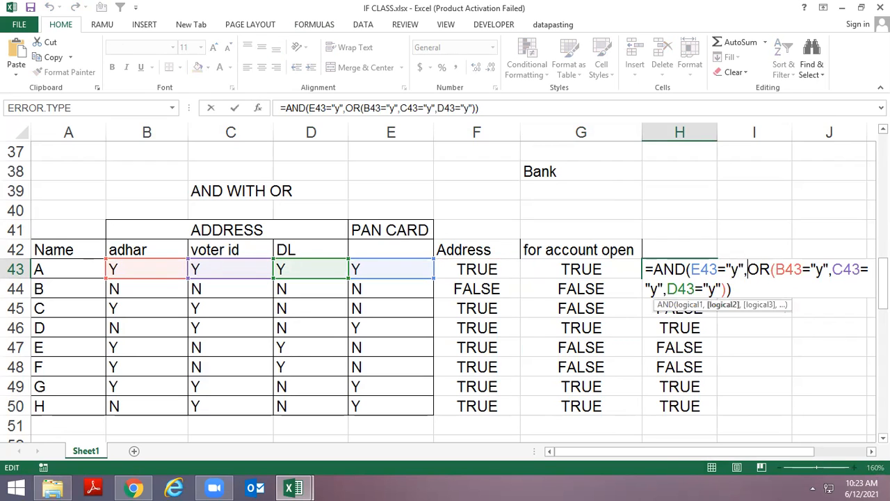
key("shift+Down")
key("shift+Left")
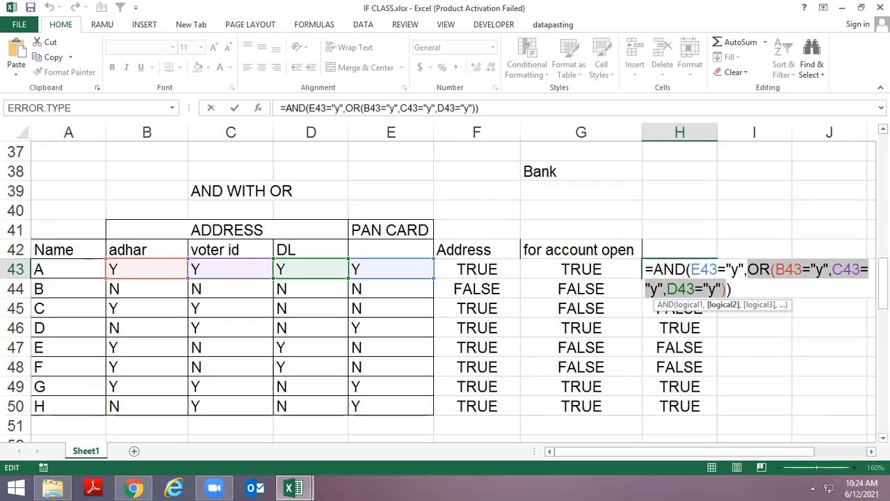
Examine the PAN card condition E43="y", the first argument of H43's AND formula
key("Left")
key("Left")
key("Left")
key("Up")
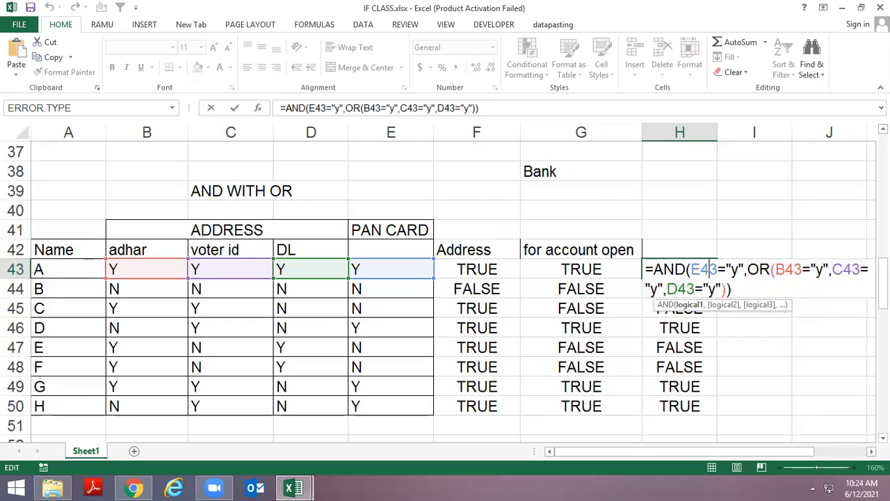
key("Left")
key("Left")
key("shift+Right")
key("shift+Right")
key("shift+Right")
key("shift+Right")
key("shift+Right")
key("shift+Right")
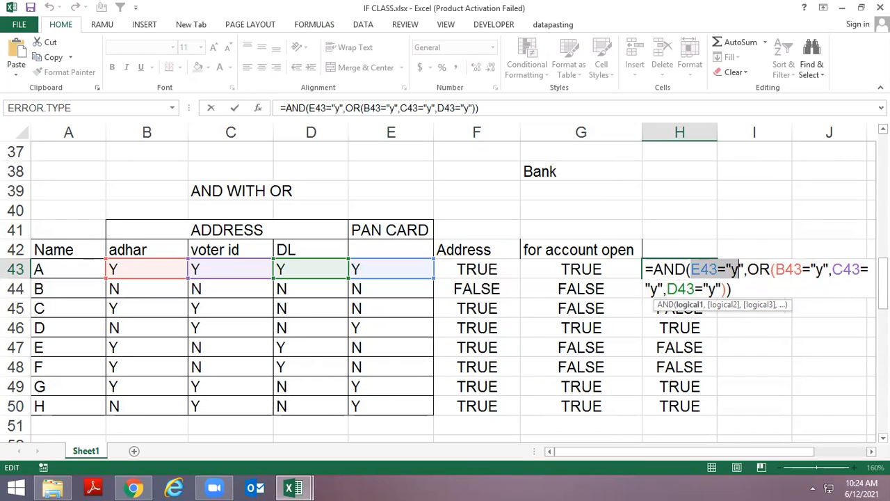
Review the adhar, voter id and DL conditions inside the nested OR of H43's formula
key("Right")
key("Right")
key("Right")
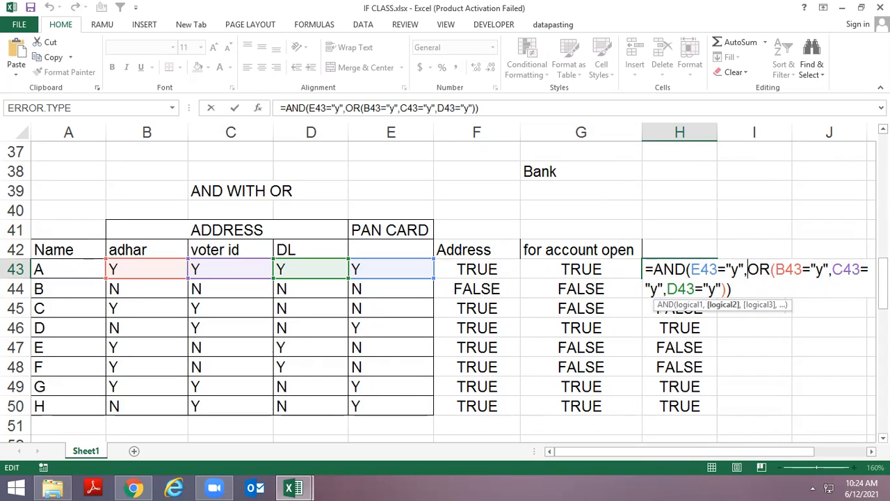
key("shift+Right")
key("shift+Right")
key("shift+Right")
key("shift+Right")
key("shift+Right")
key("shift+Right")
key("shift+Right")
key("shift+Right")
key("shift+Right")
key("shift+Right")
key("shift+Right")
key("shift+Right")
key("shift+Right")
key("shift+Right")
key("shift+Right")
key("shift+Right")
key("shift+Right")
key("shift+Right")
key("shift+Right")
key("shift+Right")
key("shift+Right")
key("shift+Right")
key("shift+Right")
key("shift+Right")
key("shift+Right")
key("shift+Right")
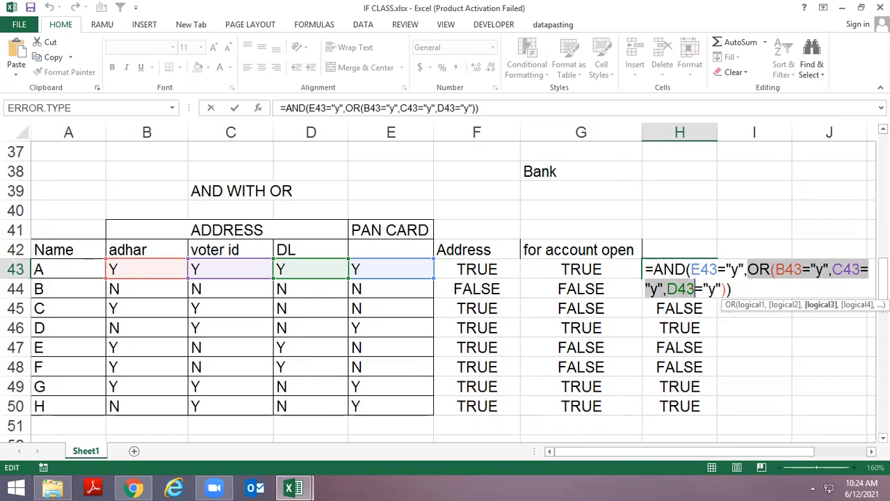
Go back over the PAN card condition E43="y" in H43's formula
key("Left")
key("Left")
key("Left")
key("Left")
key("Left")
key("Left")
key("Left")
key("Left")
key("Left")
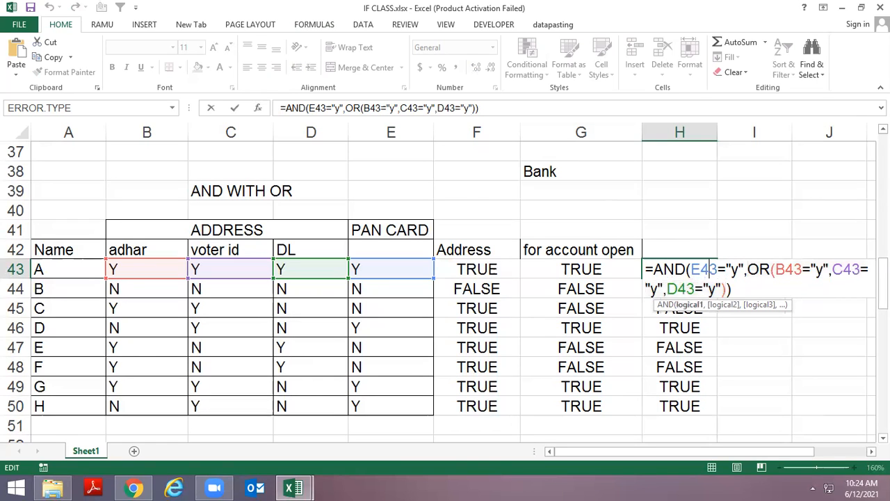
key("shift+Right")
key("shift+Right")
key("shift+Right")
key("shift+Right")
key("shift+Right")
key("shift+Right")
key("shift+Right")
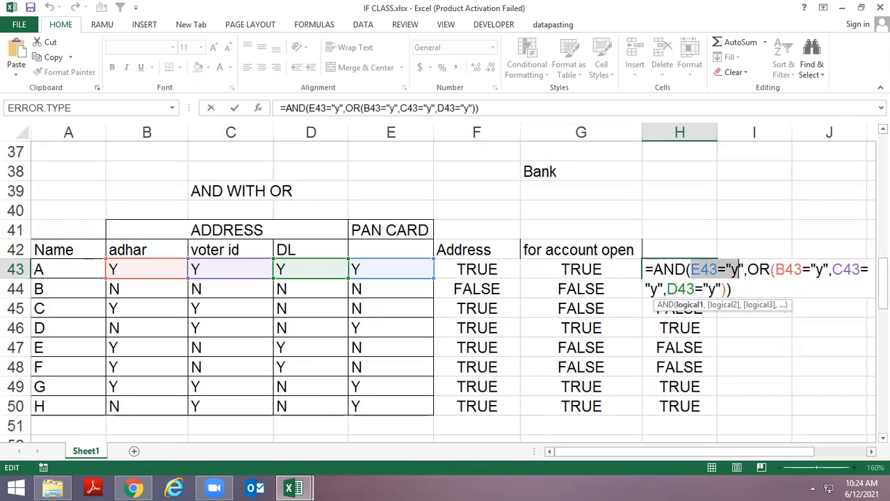
Examine the nested OR condition inside the AND formula in H43, keeping the formula as it is
key("Right")
key("Right")
key("Right")
key("Left")
key("ctrl+shift+End")
key("shift+Left")
key("shift+Left")
key("shift+Right")
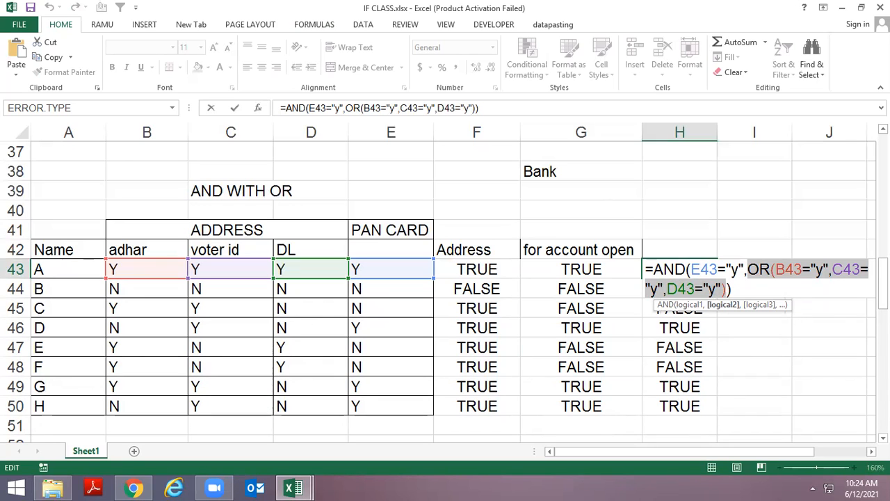
key("ctrl+Return")
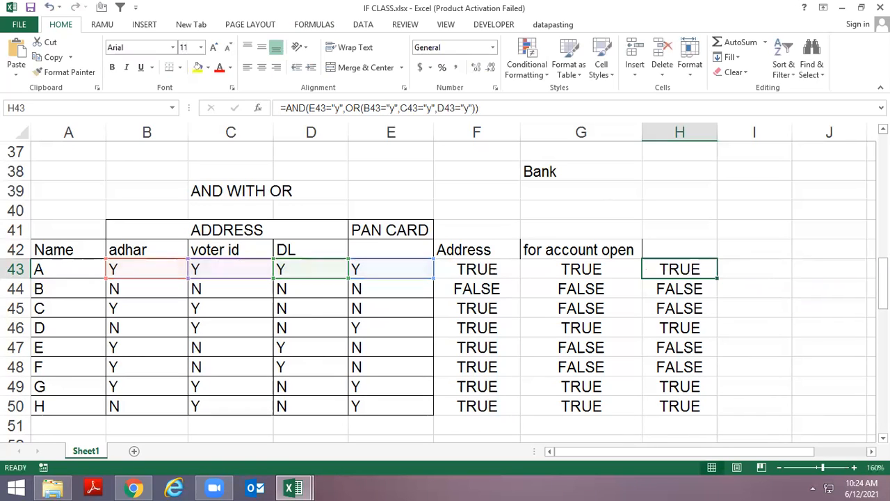
Review the combined AND/OR formulas down column H, including the cell references used in H48
key("Down")
key("Down")
key("Down")
key("Down")
key("Down")
key("Down")
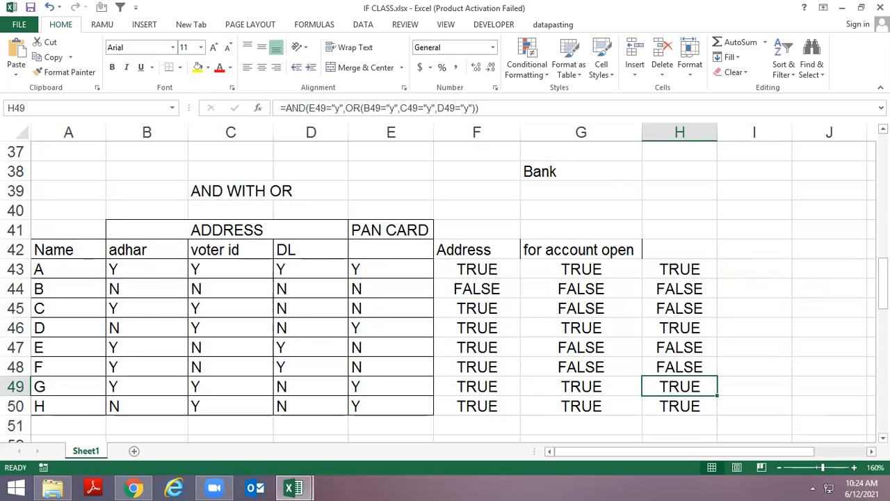
key("Up")
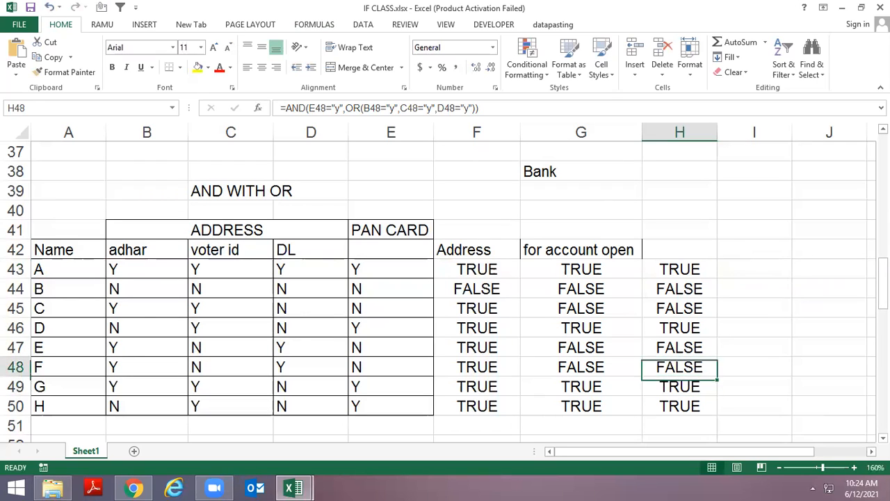
key("Up")
key("Up")
key("Up")
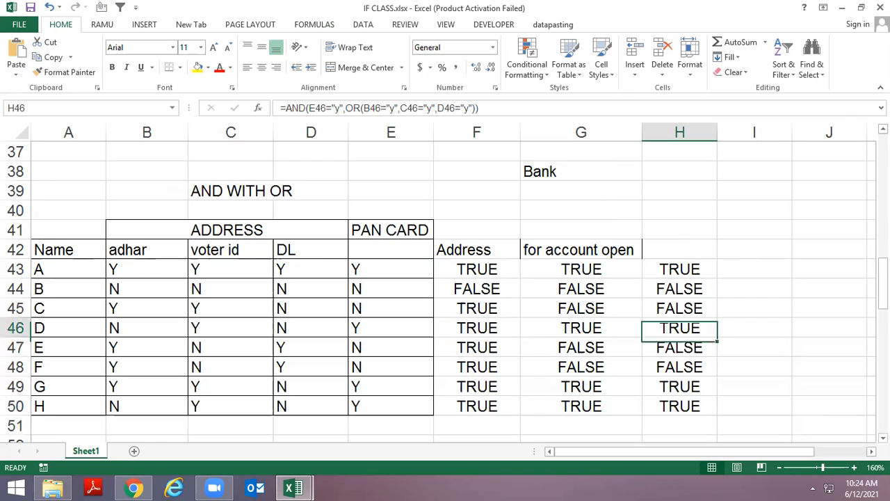
key("Down")
key("Down")
key("Down")
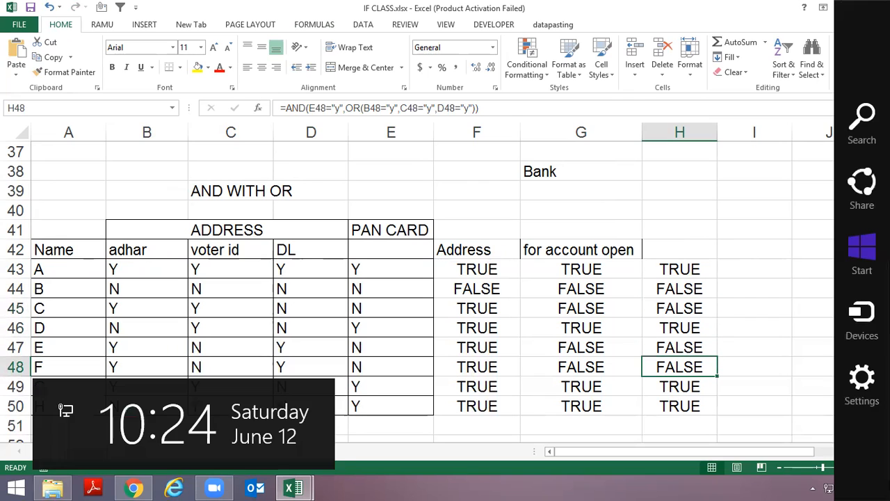
key("F2")
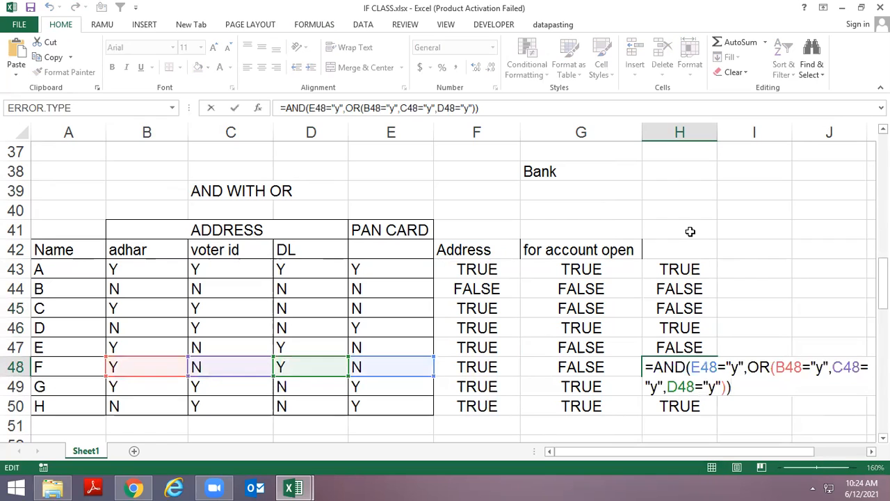
key("Escape")
Evaluate the AND/OR formula in H48 step by step with Evaluate Formula through to its final result
left_click(314, 25)
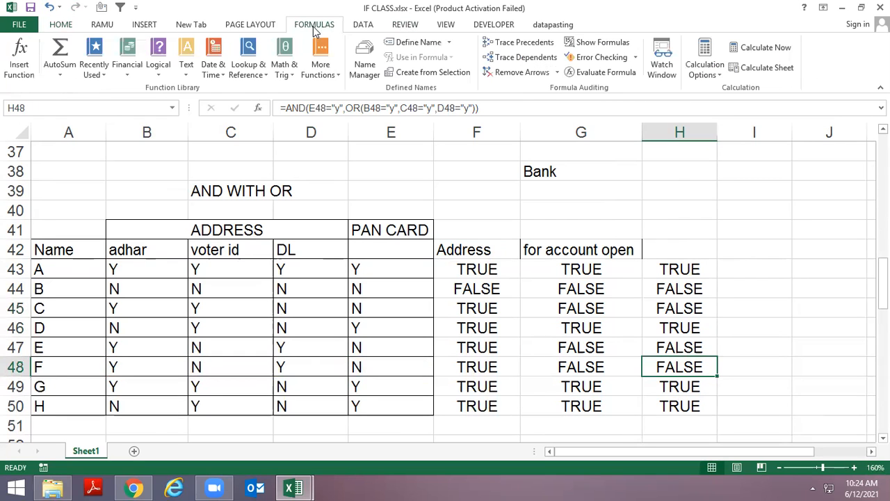
left_click(600, 72)
left_click(340, 328)
left_click(340, 329)
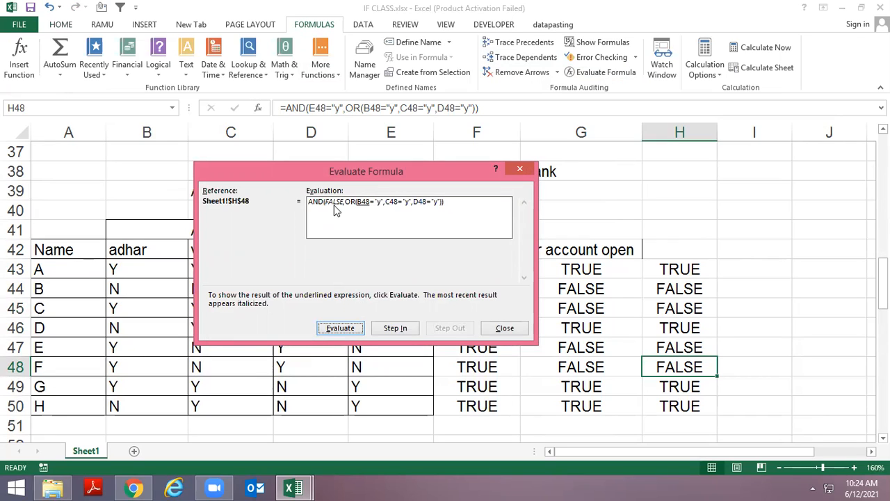
left_click(353, 332)
left_click(353, 333)
left_click(353, 333)
left_click(353, 333)
left_click(354, 333)
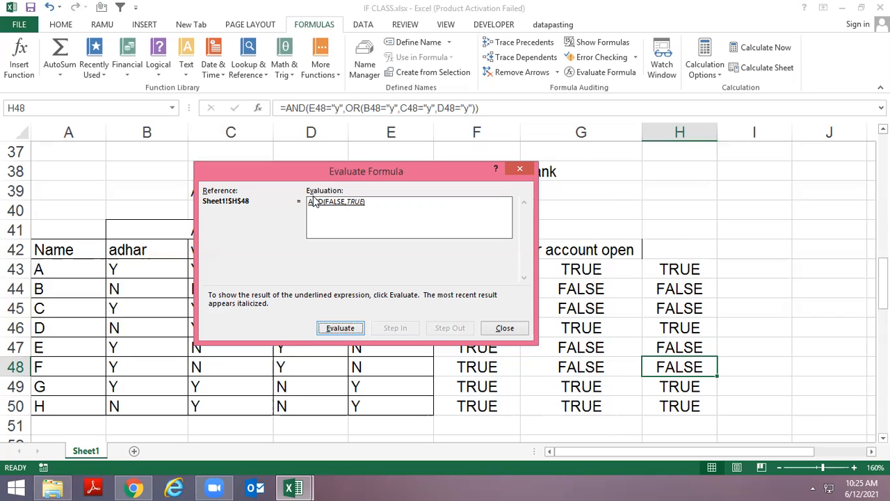
left_click(340, 328)
key("Escape")
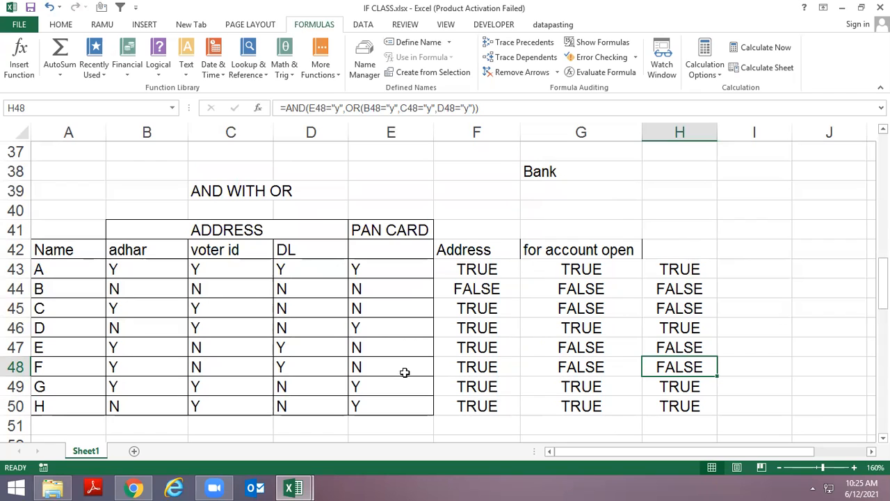
Evaluate the AND/OR formula in H50 step by step with Evaluate Formula through to its final result
key("Down")
key("Down")
left_click(604, 72)
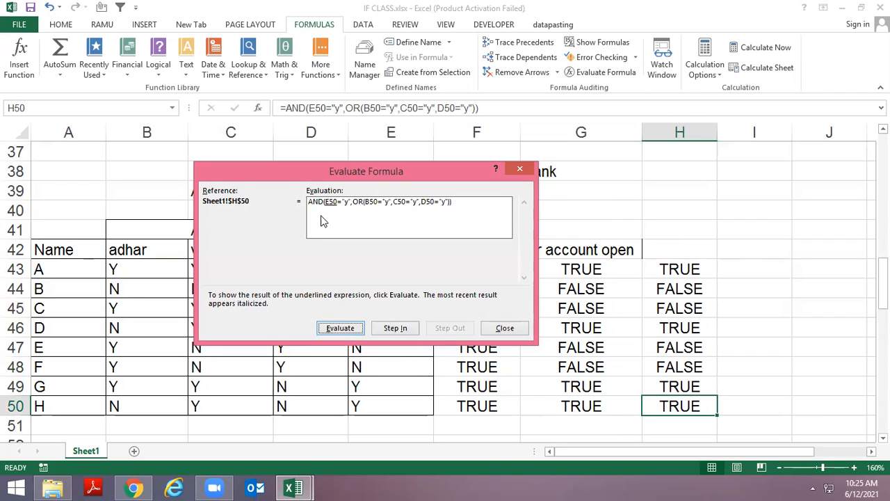
left_click(346, 329)
left_click(339, 329)
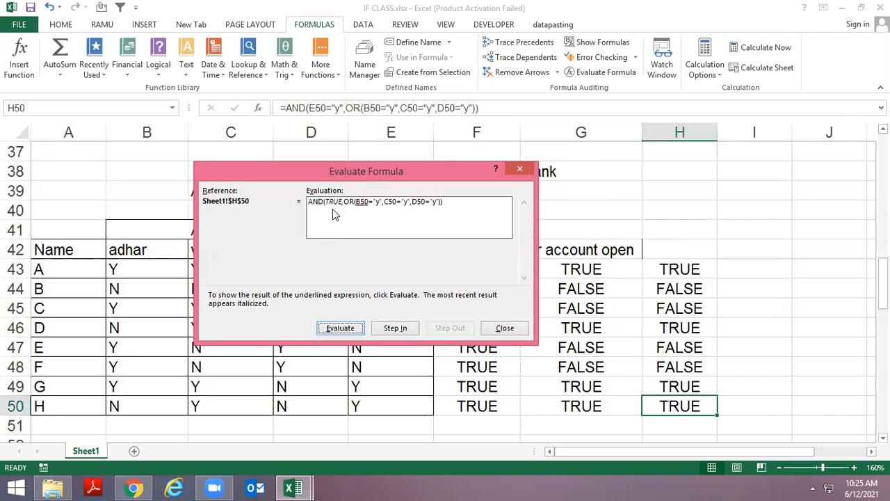
left_click(340, 328)
left_click(340, 328)
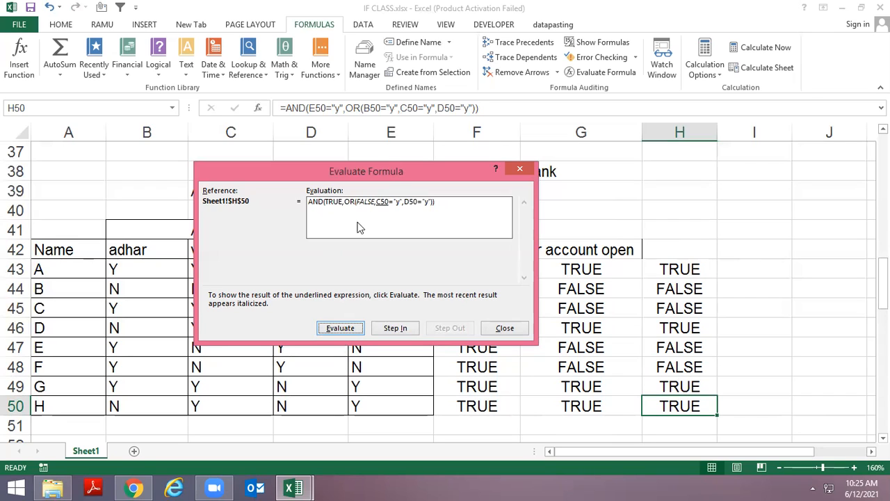
left_click(338, 330)
left_click(339, 328)
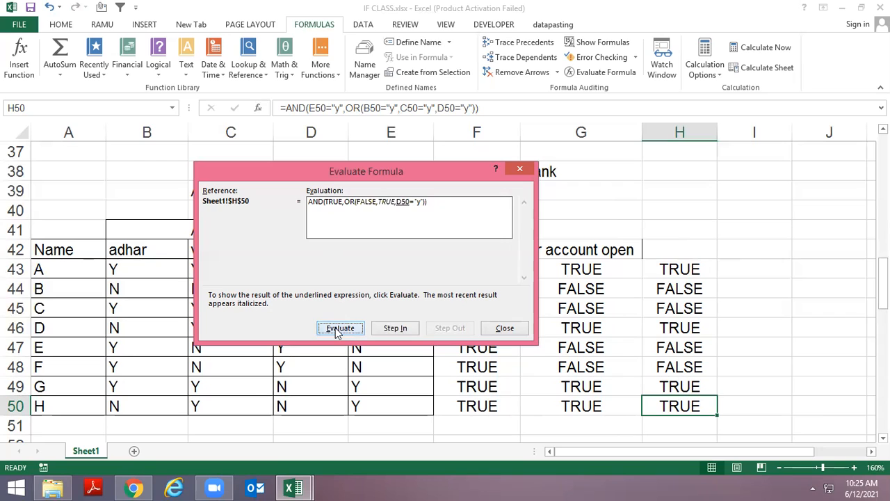
left_click_drag(380, 173, 448, 145)
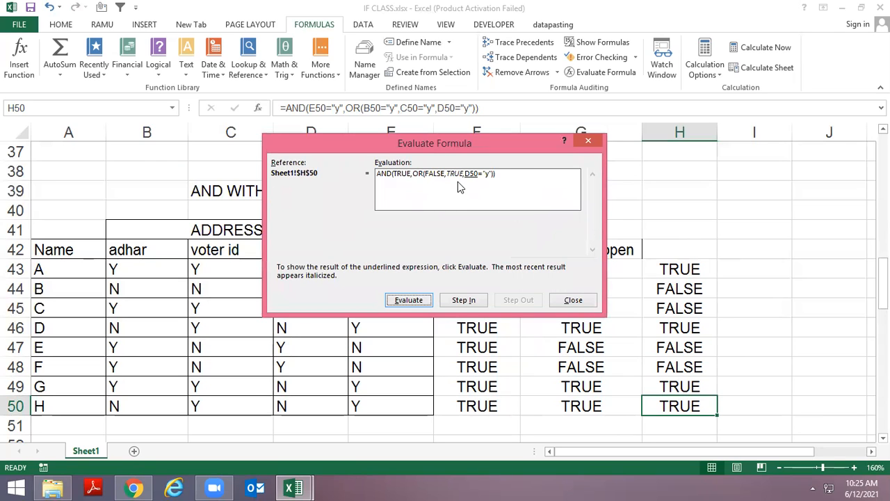
left_click(415, 303)
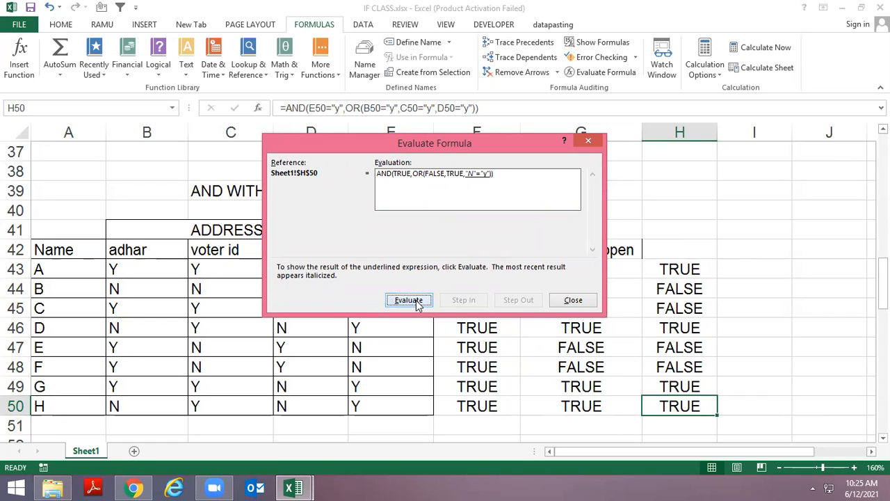
left_click(416, 303)
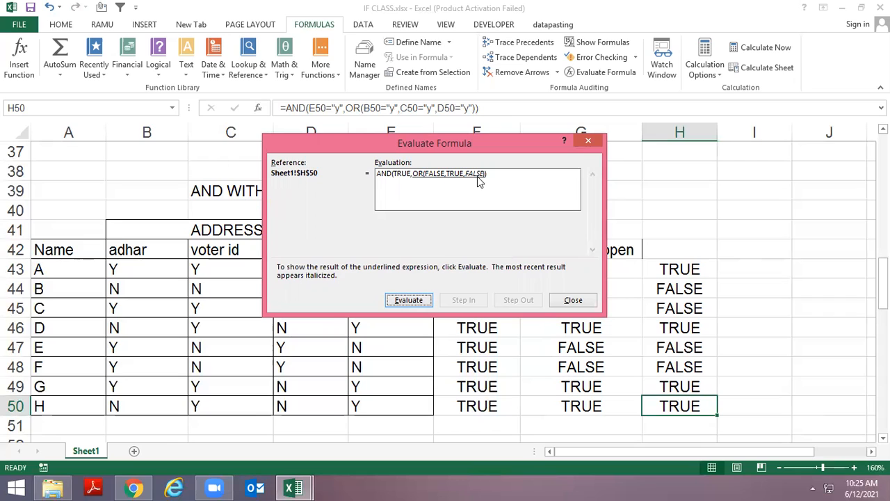
left_click(410, 300)
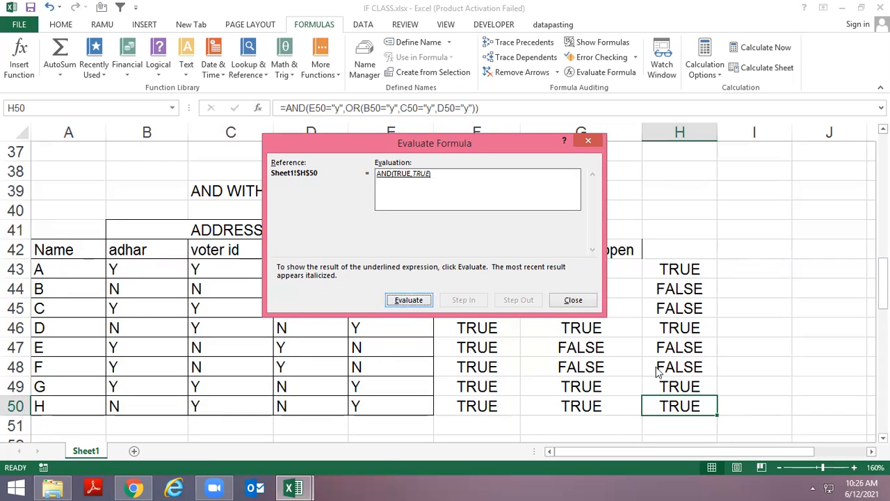
left_click(406, 303)
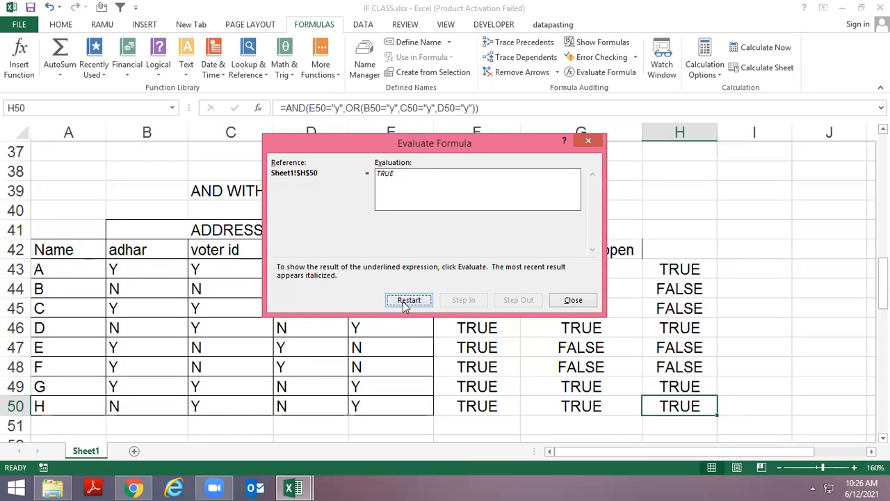
key("Escape")
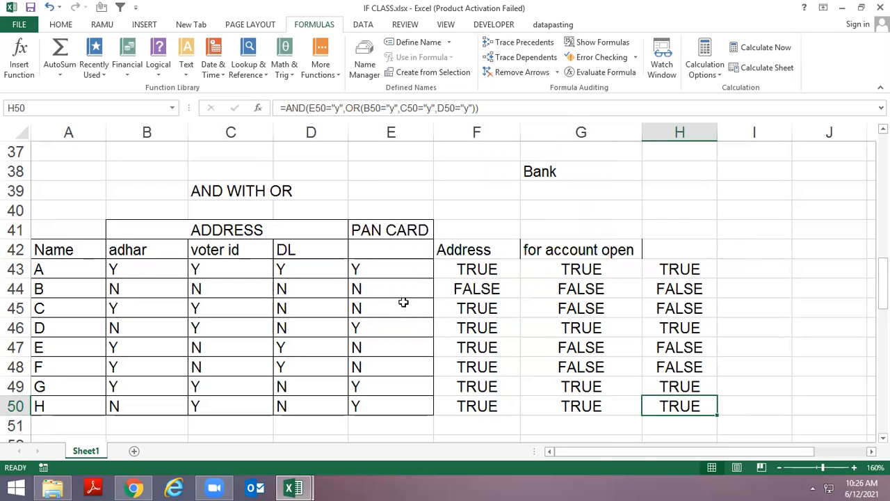
Examine the IF function's logical_test, value_if_true and value_if_false arguments with a trial formula in E54, using 1 as the test, and discard it
scroll(403, 303, "down", 3)
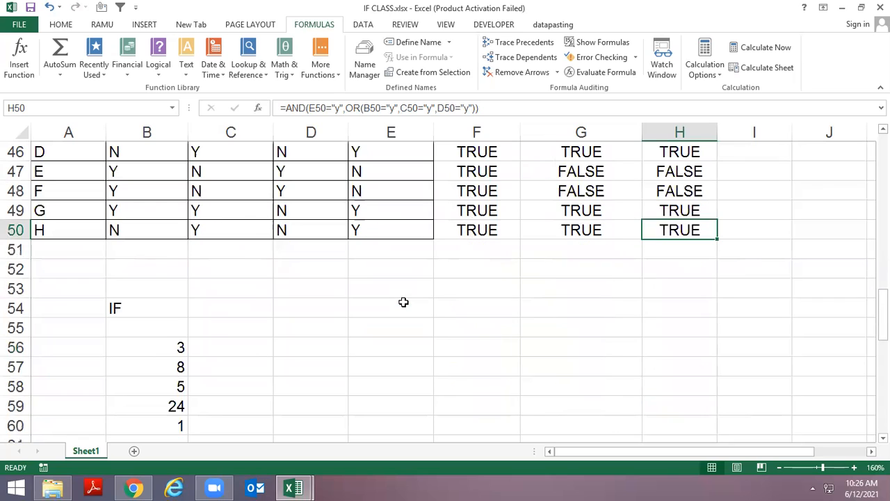
left_click(248, 344)
left_click(168, 307)
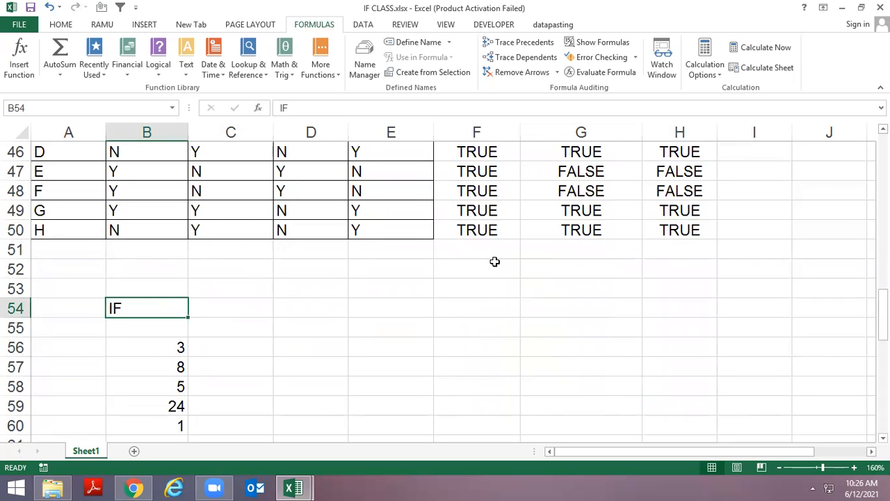
key("Right")
key("Right")
key("Right")
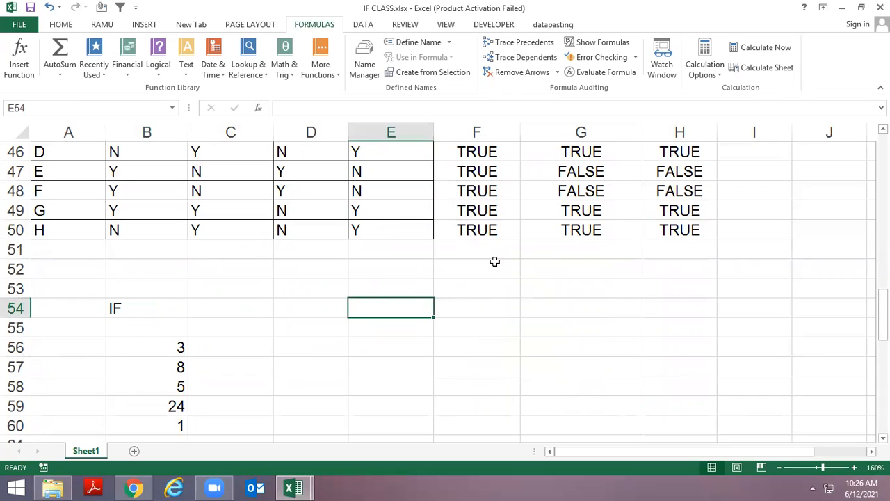
type("=if")
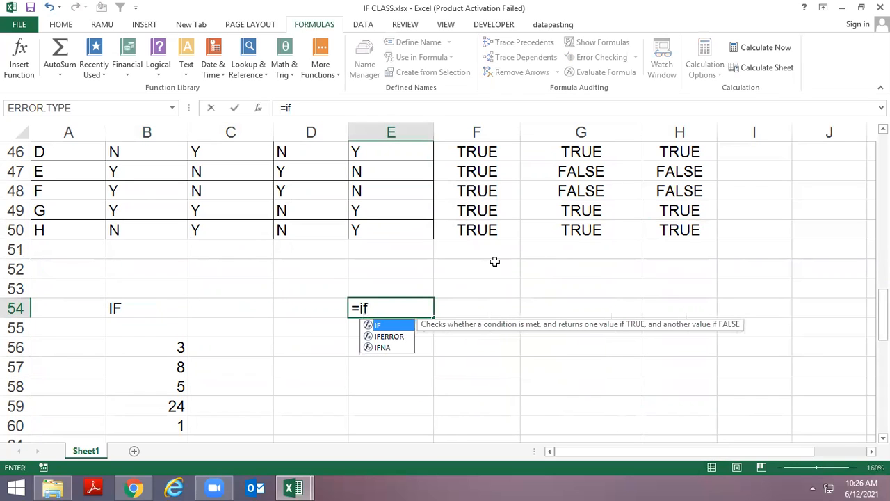
key("Tab")
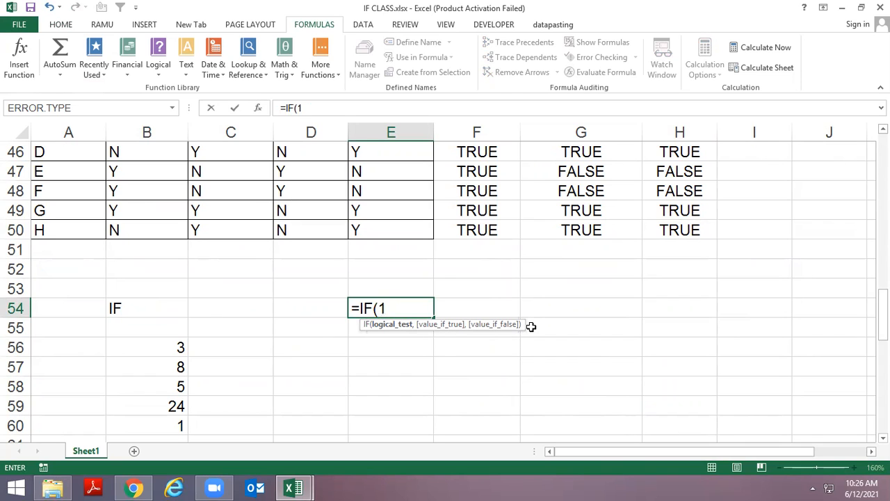
type(",")
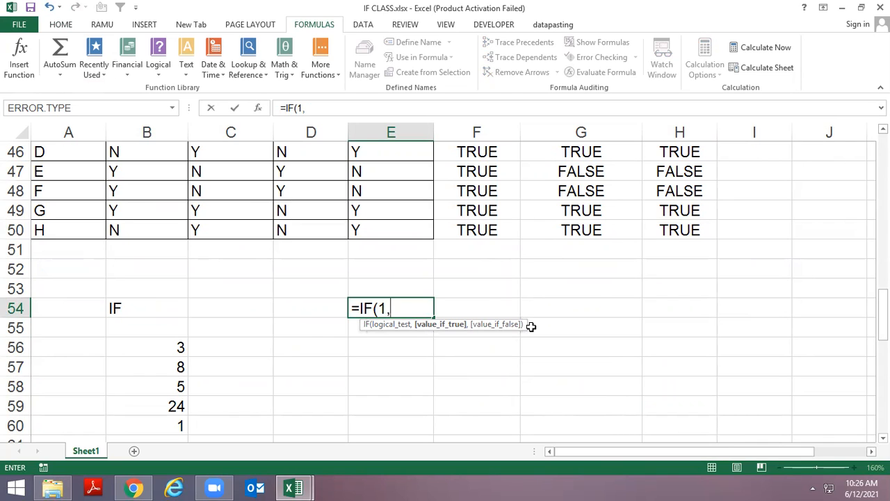
type(",")
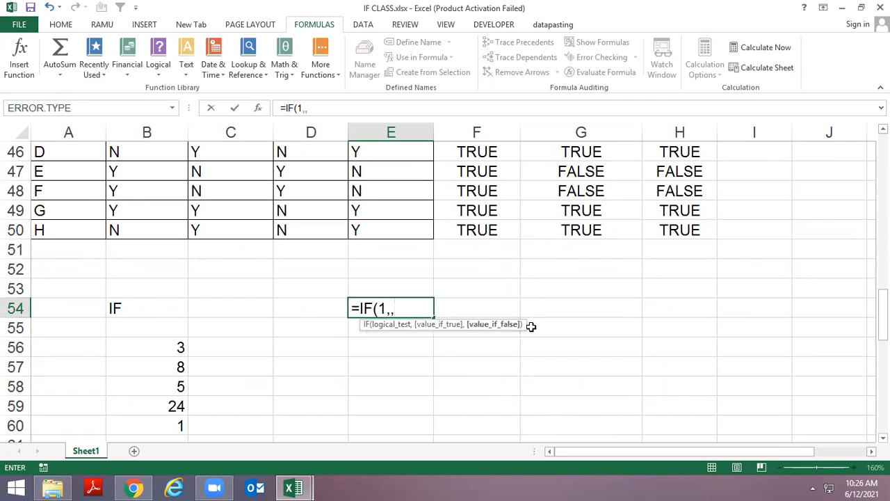
key("Escape")
type("=IF(")
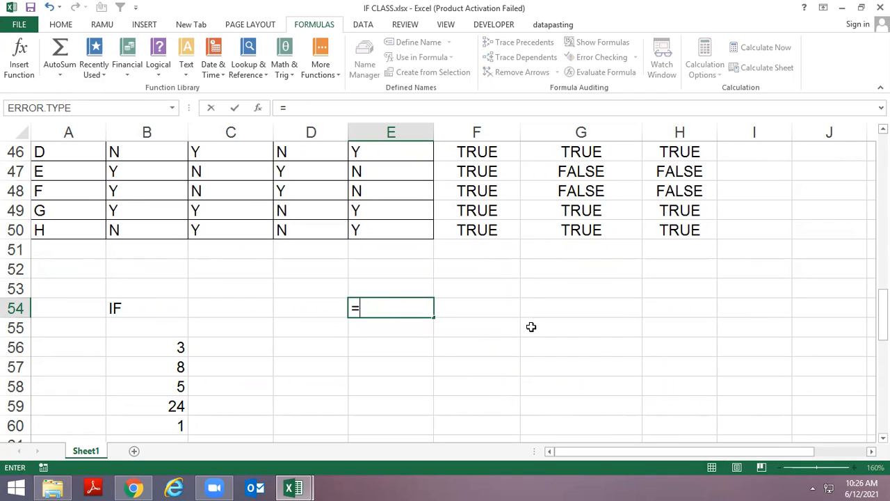
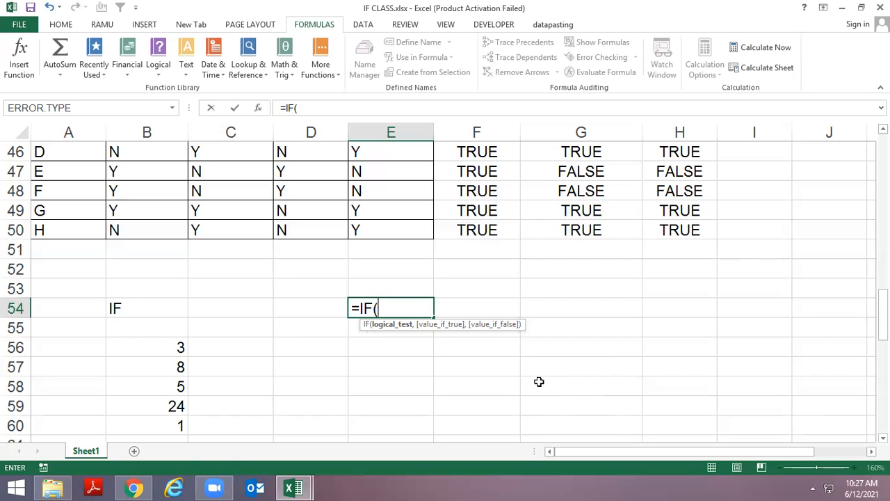
key("Escape")
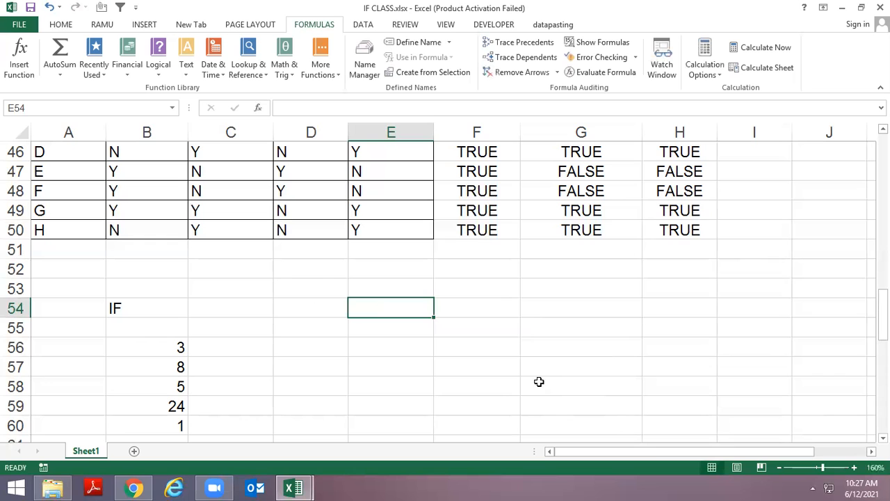
Examine the sample numbers in B56:B60 under the IF heading
key("Left")
key("Left")
key("Left")
key("Down")
key("Down")
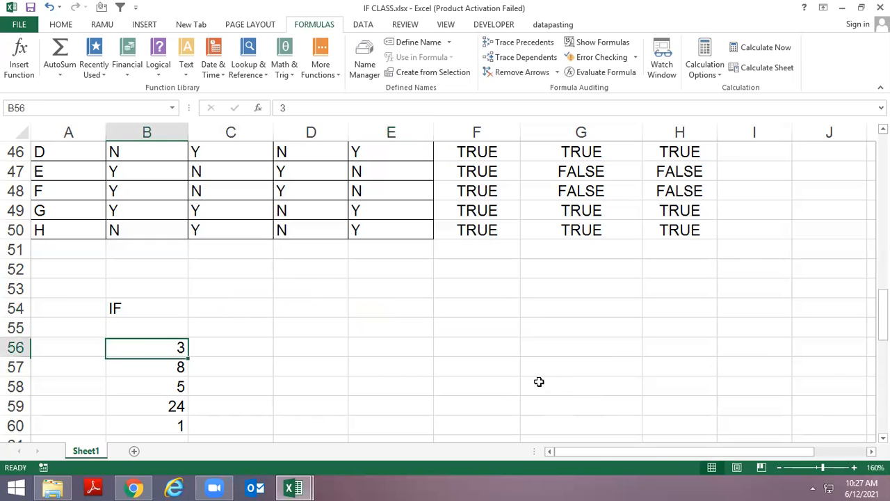
key("shift+Down")
key("shift+Down")
key("shift+Down")
key("shift+Down")
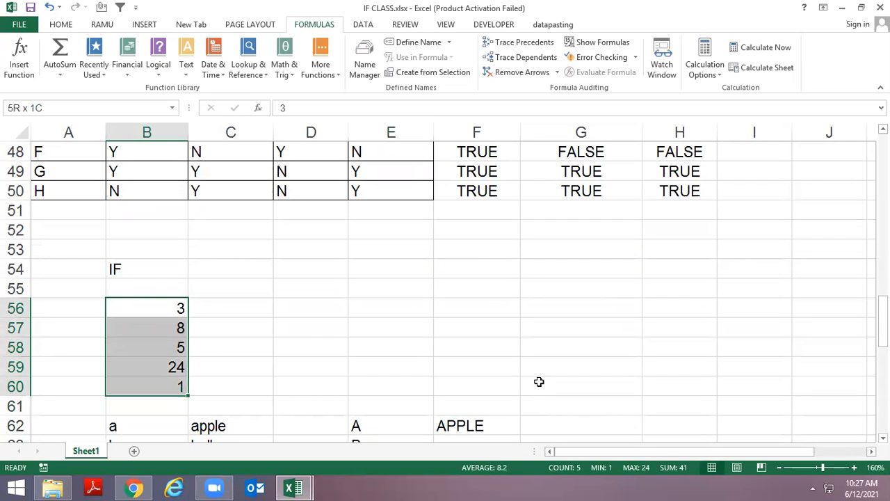
key("shift+Up")
key("shift+Up")
key("shift+Up")
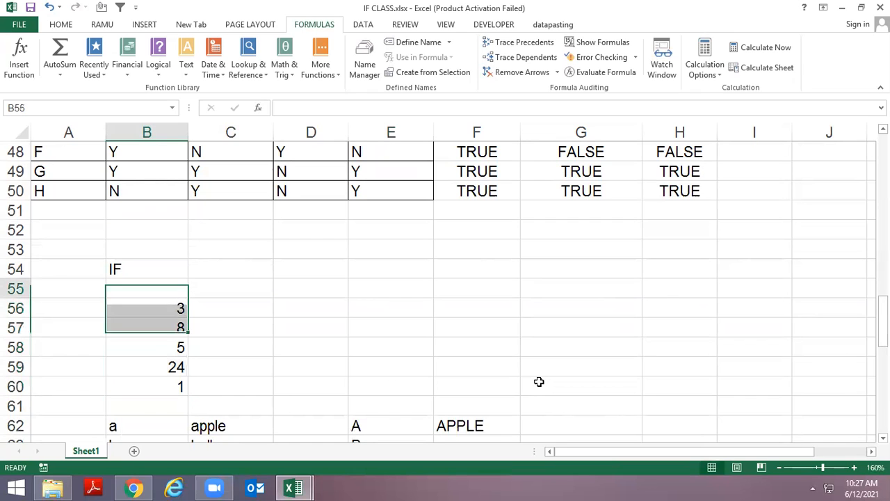
key("Up")
key("Right")
key("Right")
key("Up")
key("Up")
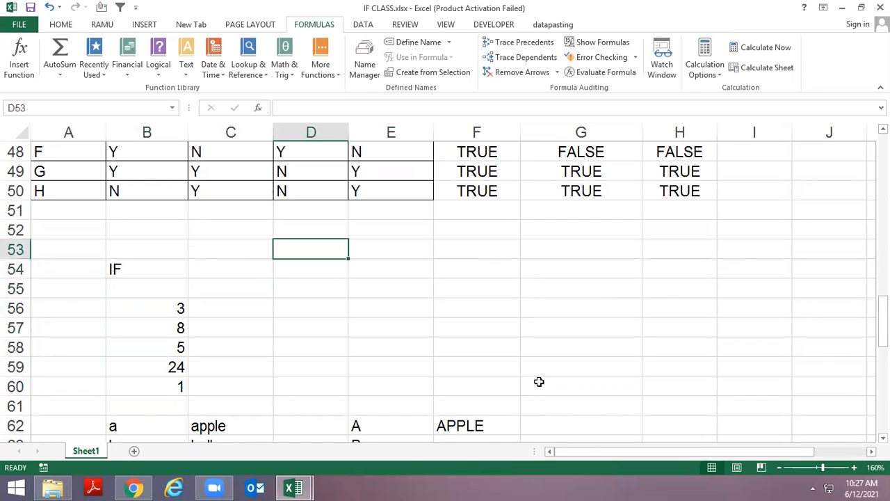
Enter the condition note "if >5 then ok" in C54, beside the IF heading
key("Down")
key("Down")
key("Left")
key("Down")
key("Left")
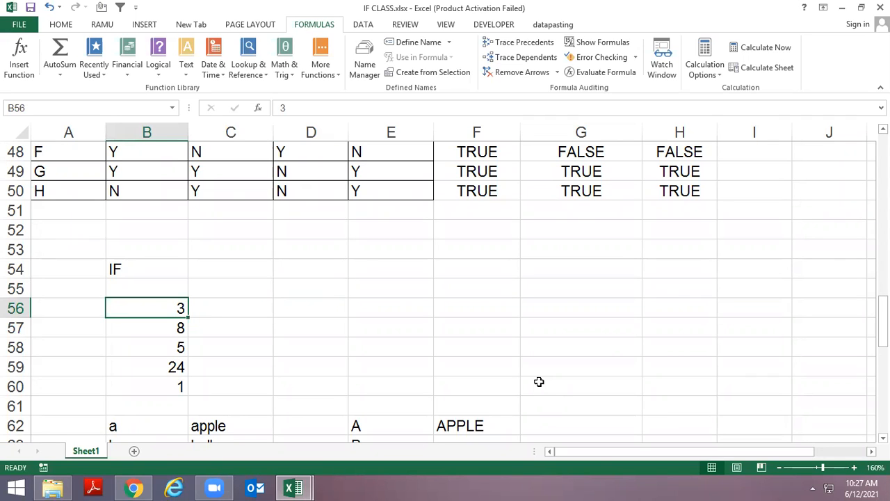
key("Up")
key("Up")
key("Right")
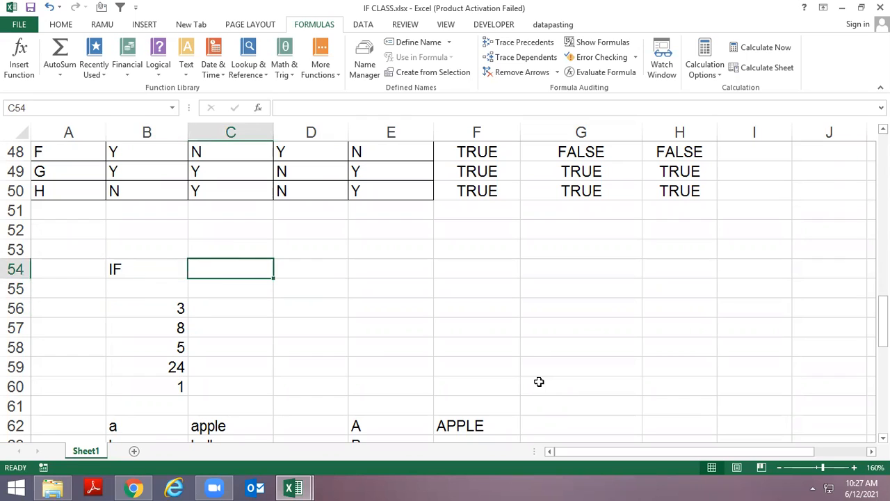
type("if")
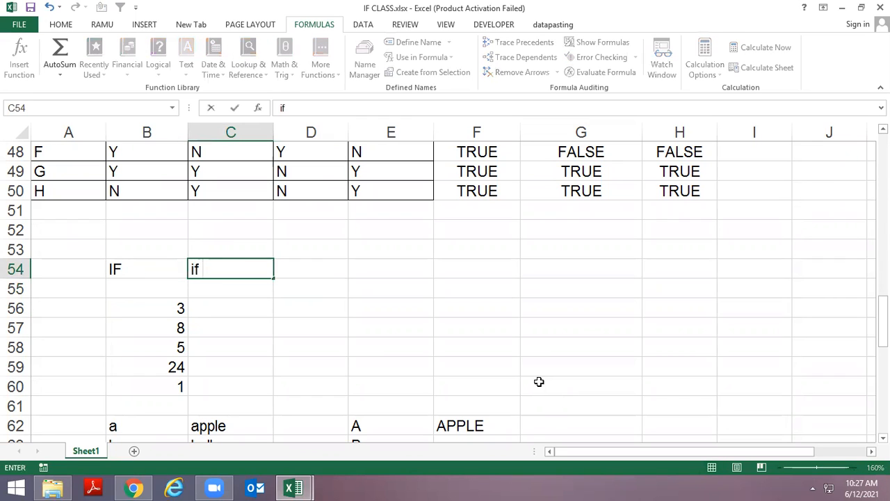
type(" >5 then ok")
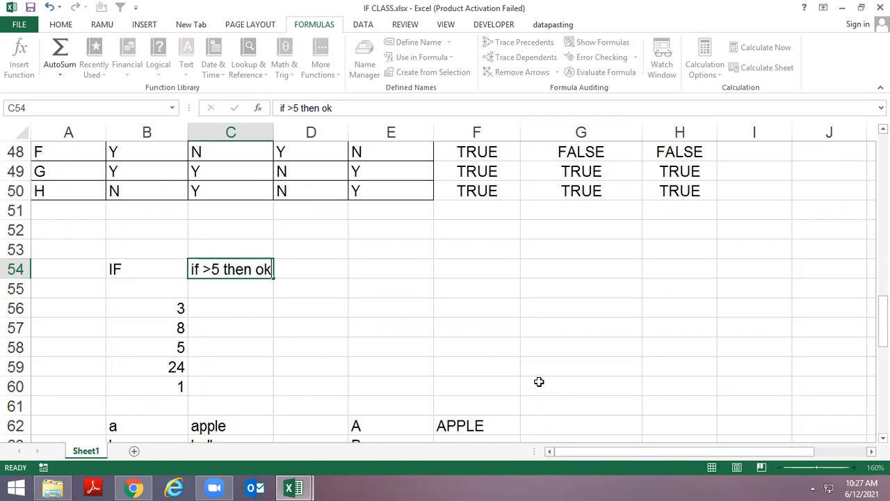
key("Return")
Enter an IF formula in C56 that returns "ok" when B56 is greater than 5, omitting the value_if_false argument
key("Down")
type("=")
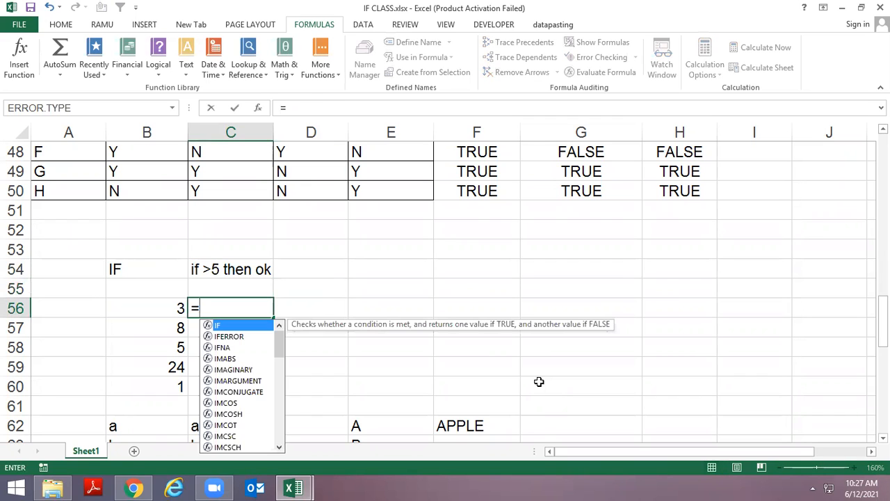
type("if")
key("Tab")
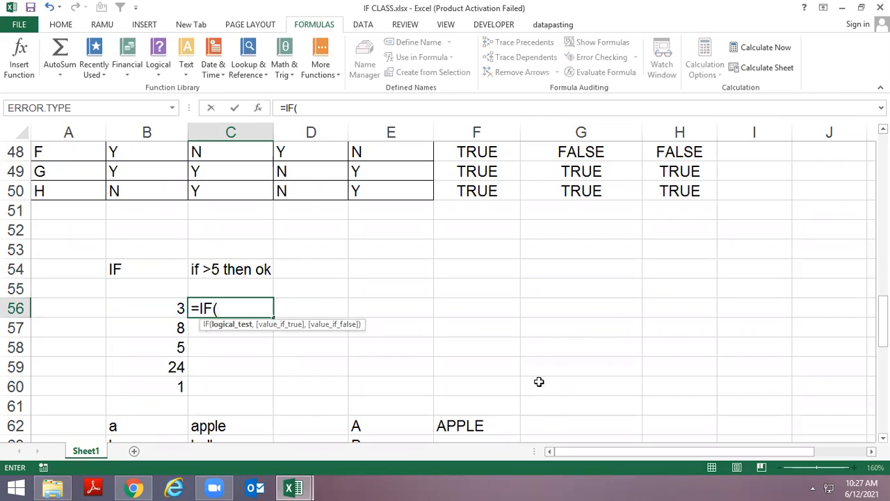
key("Left")
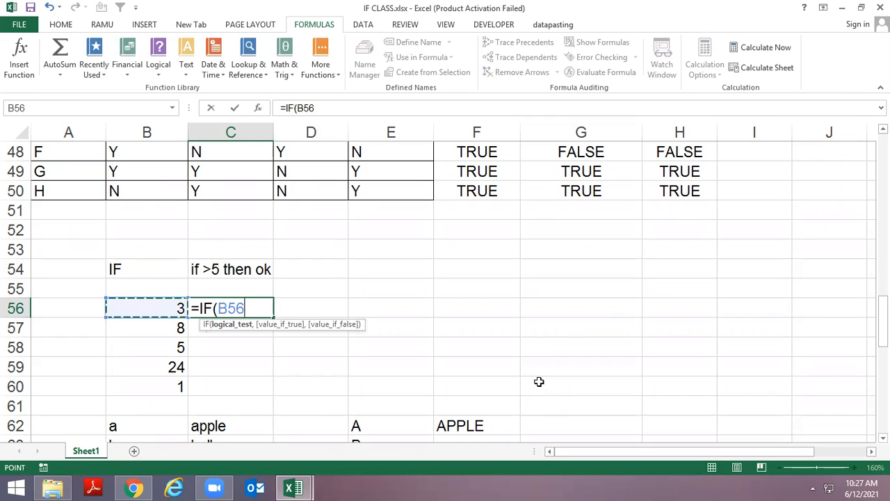
type(">5")
key("Return")
key("Return")
key("Right")
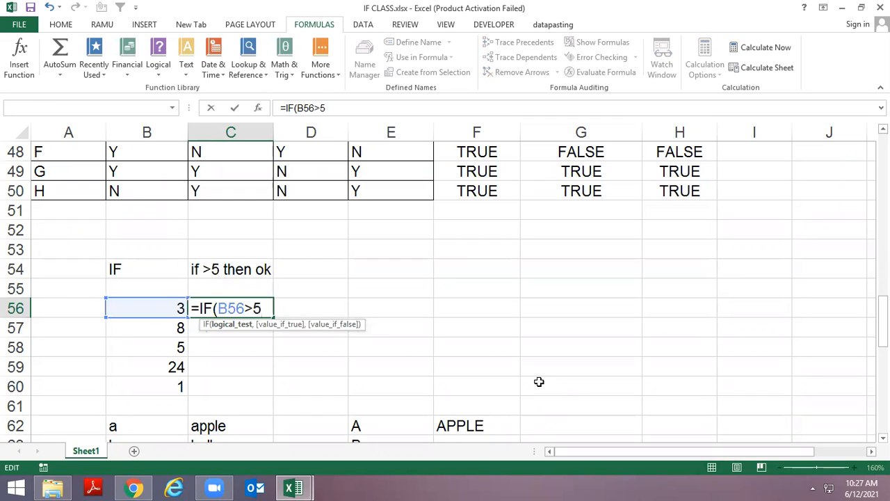
type(",\"ok\"")
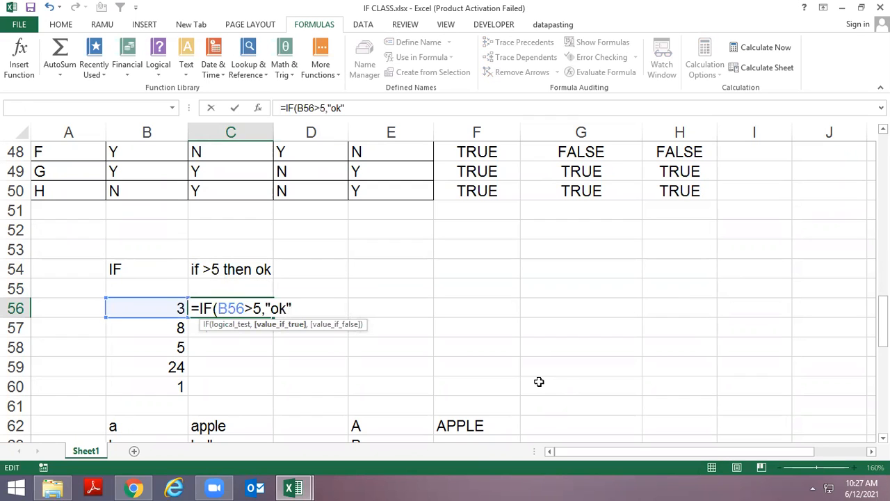
key("Return")
Fill the IF formula from C56 down through C60
key("ctrl+d")
key("Down")
key("ctrl+d")
key("Down")
key("ctrl+d")
key("Down")
key("ctrl+d")
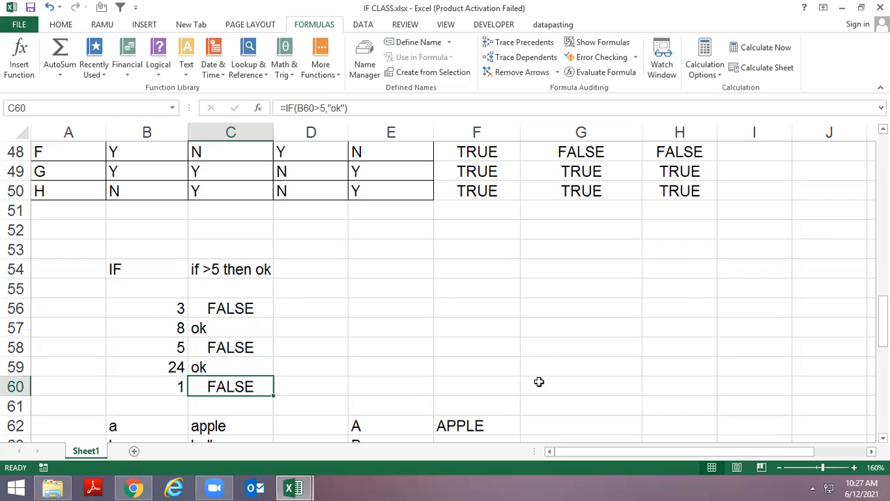
Review the IF results in column C and set the number in B58 to 12 to test the formula
key("Up")
key("Up")
key("Up")
key("Up")
key("Down")
key("Down")
key("Down")
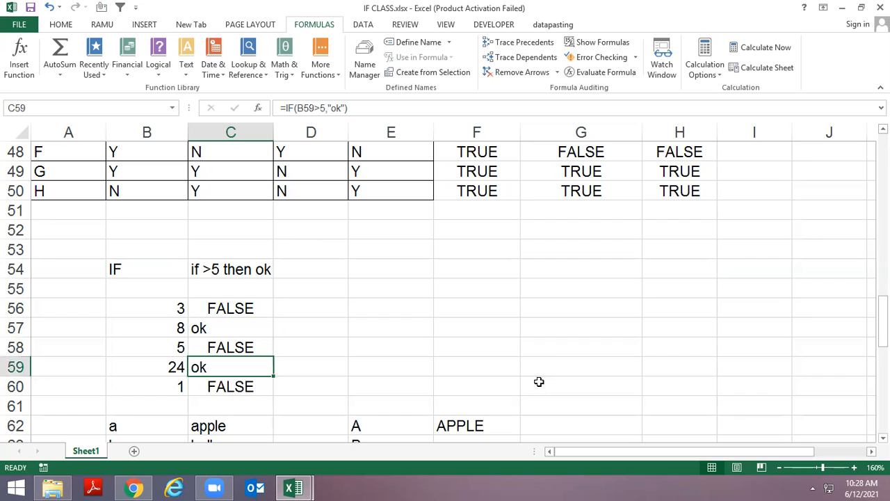
key("Left")
key("Up")
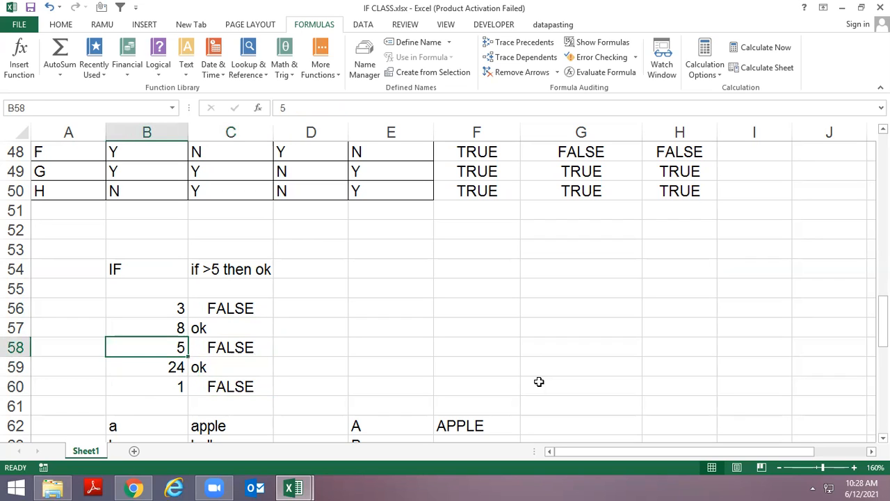
type("12")
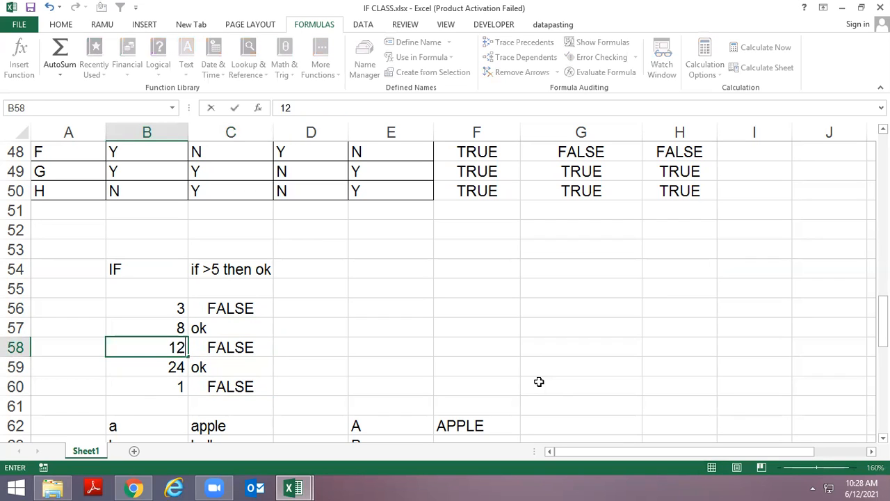
key("Return")
key("Up")
key("Right")
Set the number in B58 to 2 and check the IF formula in C58
key("Left")
type("2")
key("Return")
key("Up")
key("Right")
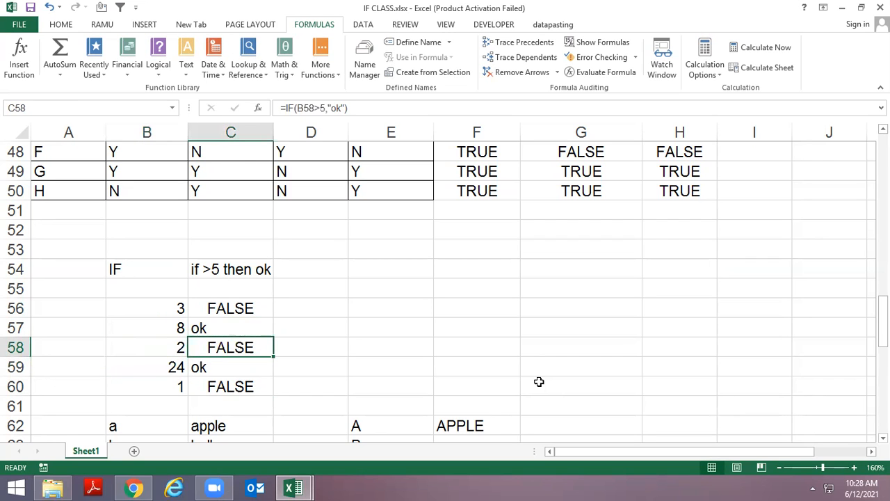
key("F2")
key("Escape")
key("Up")
key("Up")
key("Up")
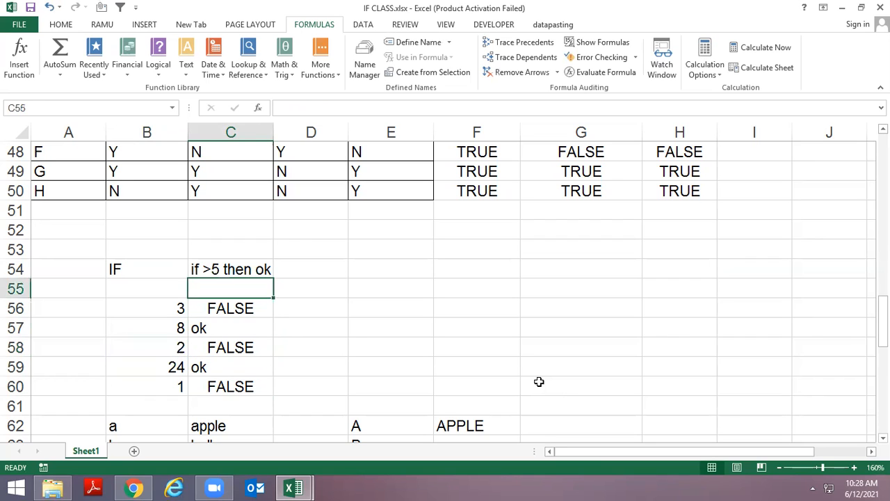
Enter =IF(B56>5,"ok","not ok") in D56
key("Down")
key("Right")
type("-")
key("BackSpace")
type("=")
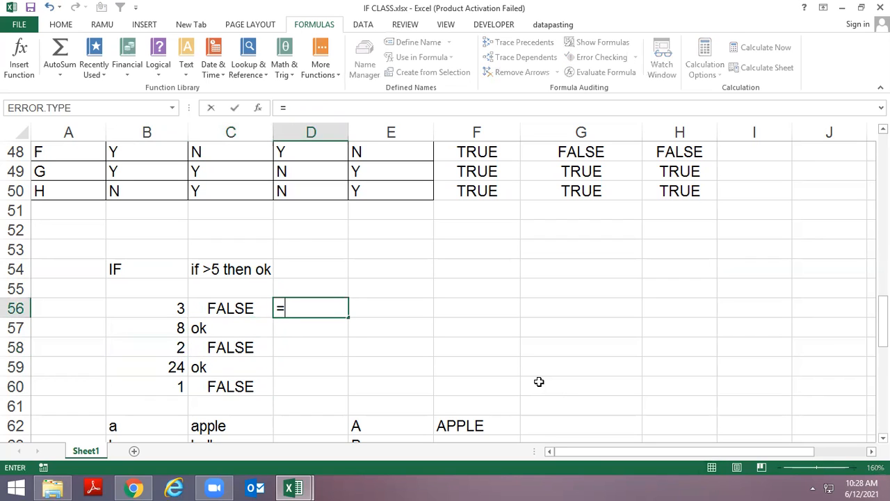
type("if")
key("Tab")
key("Left")
key("Left")
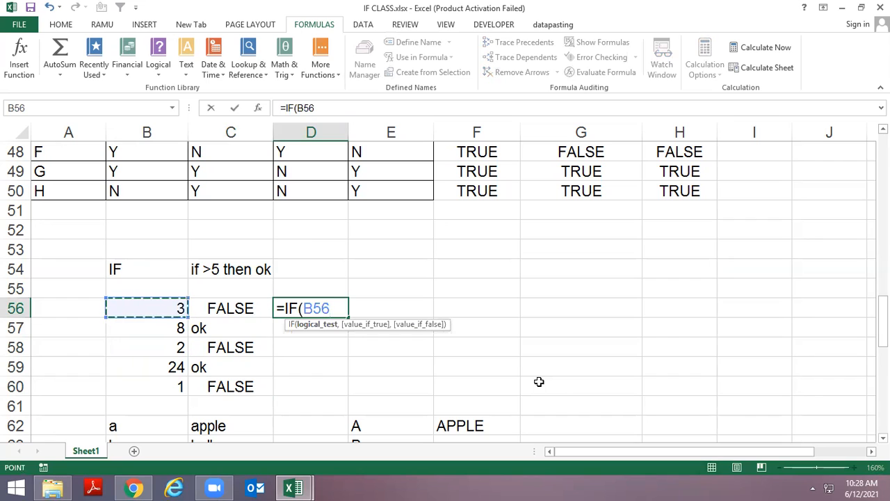
type(">5,")
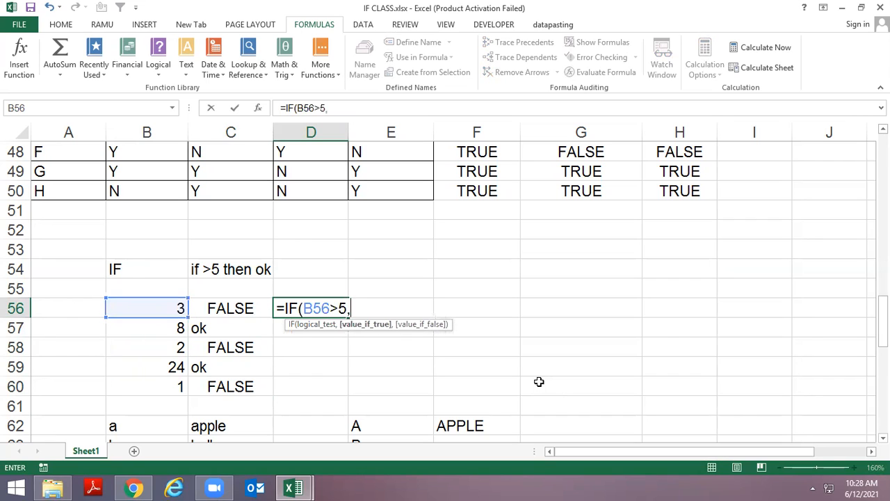
type("\"ok\"")
type(",\"b")
key("BackSpace")
type("big")
key("BackSpace")
key("BackSpace")
key("BackSpace")
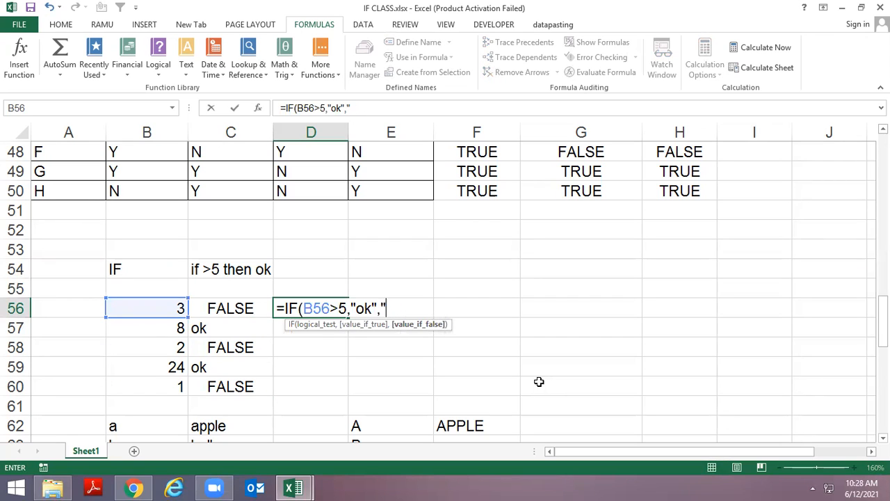
type("b")
key("BackSpace")
type("not ok\"")
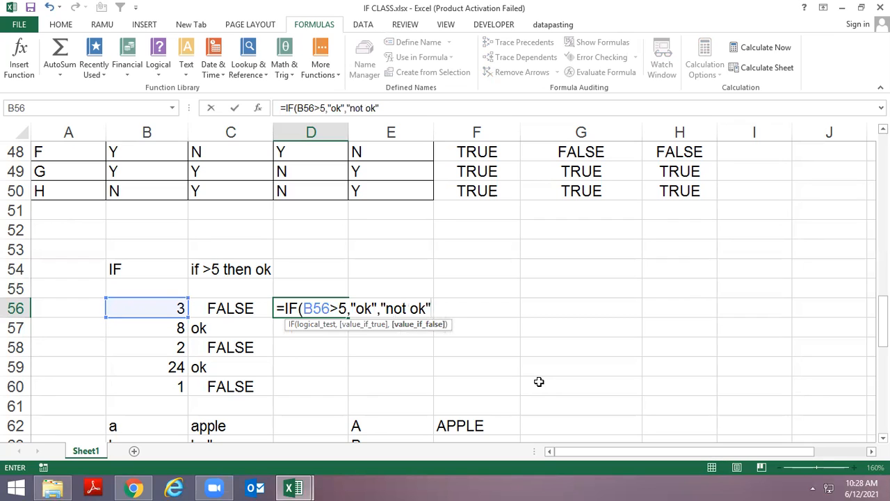
key("Left")
key("Right")
Highlight the logical test B56>5 inside D56's formula to examine the first argument
key("F2")
key("Left")
key("Left")
key("Left")
key("Left")
key("Left")
key("Left")
key("Left")
key("Left")
key("Left")
key("Left")
key("Left")
key("Left")
key("Left")
key("Left")
key("Left")
key("Left")
key("Left")
key("Left")
key("Left")
key("Left")
key("shift+Right")
key("shift+Right")
key("shift+Right")
key("shift+Right")
key("shift+Right")
key("shift+Right")
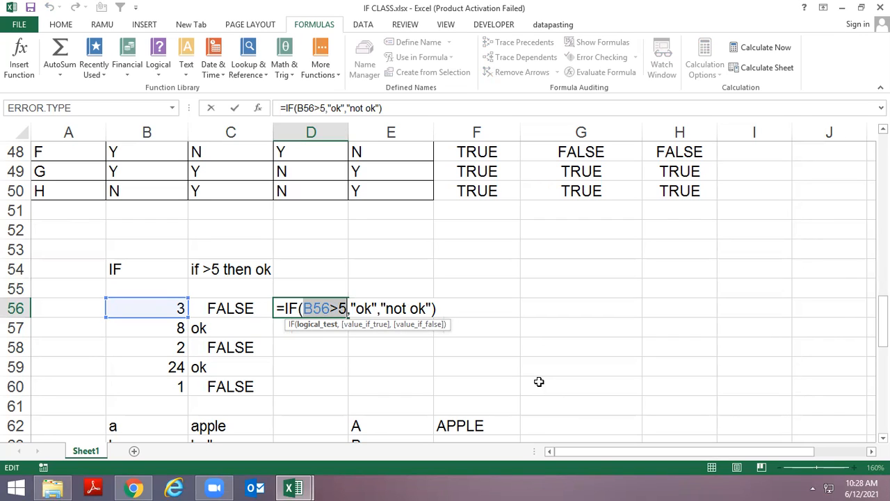
key("Right")
key("Left")
key("Left")
key("Left")
key("Left")
key("Left")
key("shift+Right")
key("shift+Right")
key("shift+Right")
key("shift+Right")
key("shift+Right")
key("Right")
Highlight the "ok" and "not ok" arguments in D56's formula in turn, and leave the cell with the formula kept
key("Right")
key("shift+Right")
key("shift+Right")
key("shift+Right")
key("shift+Right")
key("Right")
key("Right")
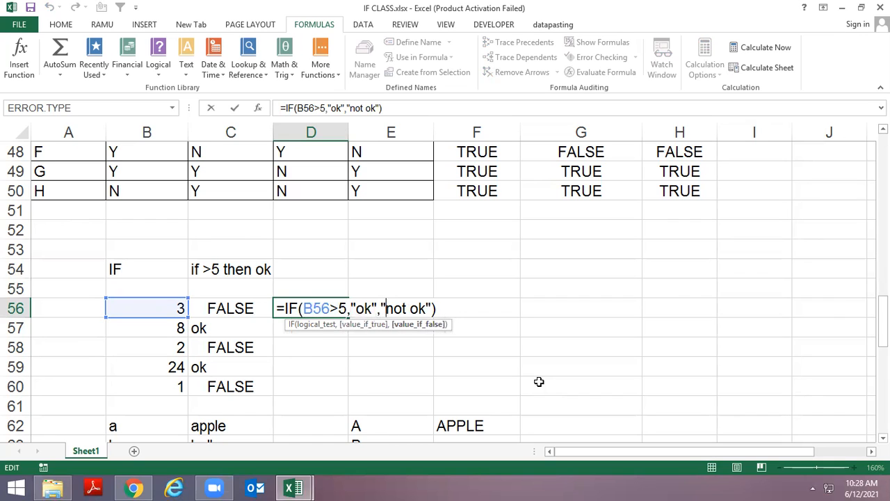
key("shift+Right")
key("shift+Right")
key("shift+Right")
key("shift+Right")
key("shift+Right")
key("shift+Right")
key("shift+Right")
key("shift+Right")
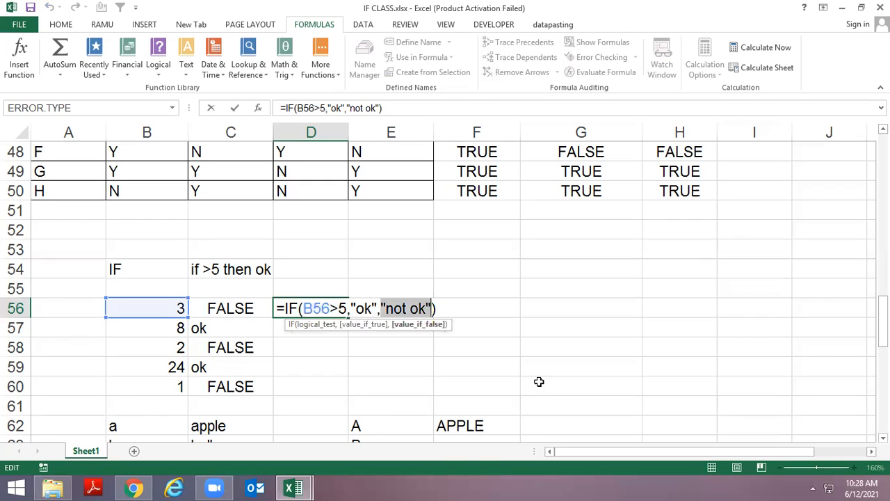
key("ctrl+Return")
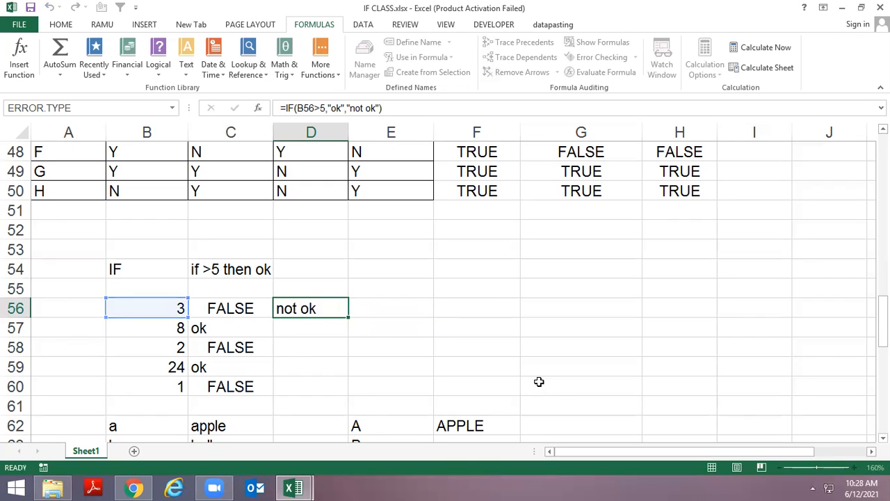
Fill the three-argument IF formula from D56 down through D60
key("Down")
key("Up")
key("ctrl+d")
key("Down")
key("ctrl+d")
key("Down")
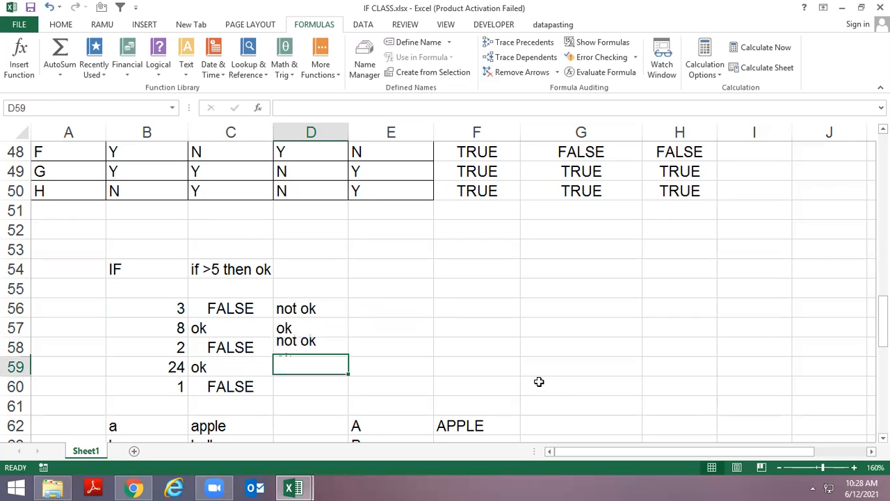
key("ctrl+d")
key("Down")
key("ctrl+d")
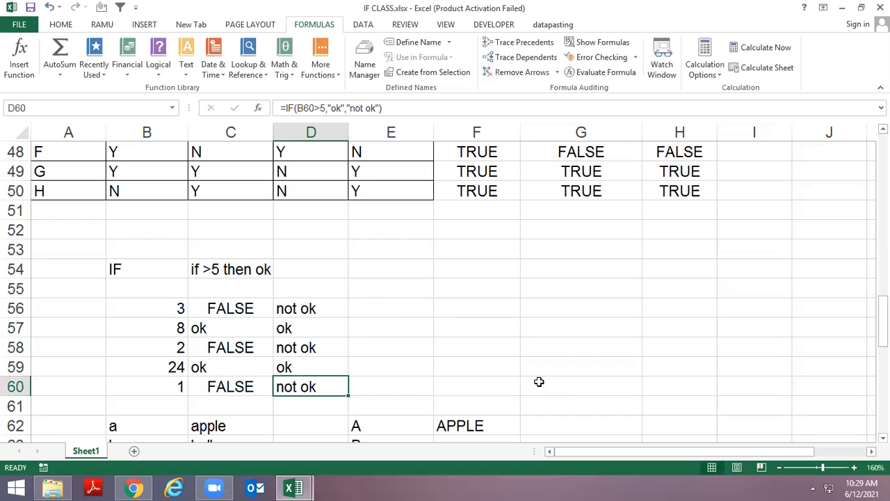
Clear the existing nested IF formula from F62, beside the letter A
key("Down")
key("Down")
key("Down")
key("Down")
key("Down")
key("Up")
key("Up")
key("Up")
key("Right")
key("Right")
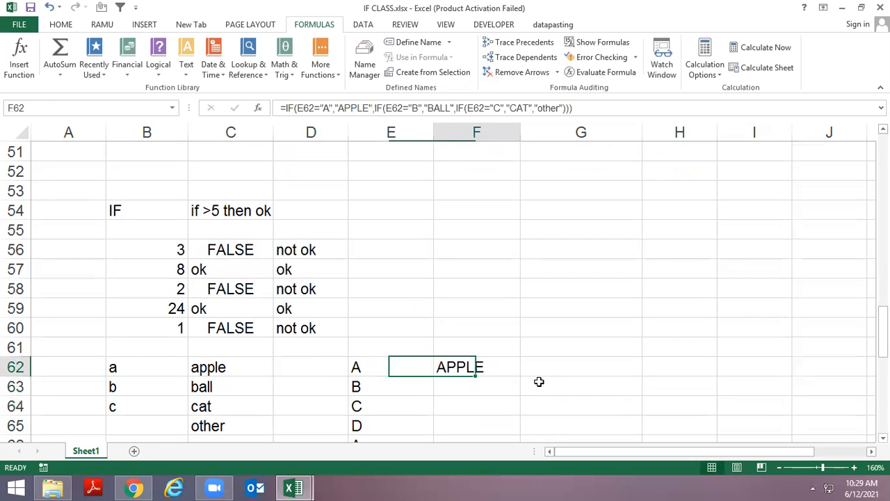
Apply all borders to the letter and word table in B62:C64
key("Left")
key("Left")
key("Left")
key("Left")
key("shift+Right")
key("shift+Down")
key("shift+Down")
key("alt")
key("h")
key("b")
key("a")
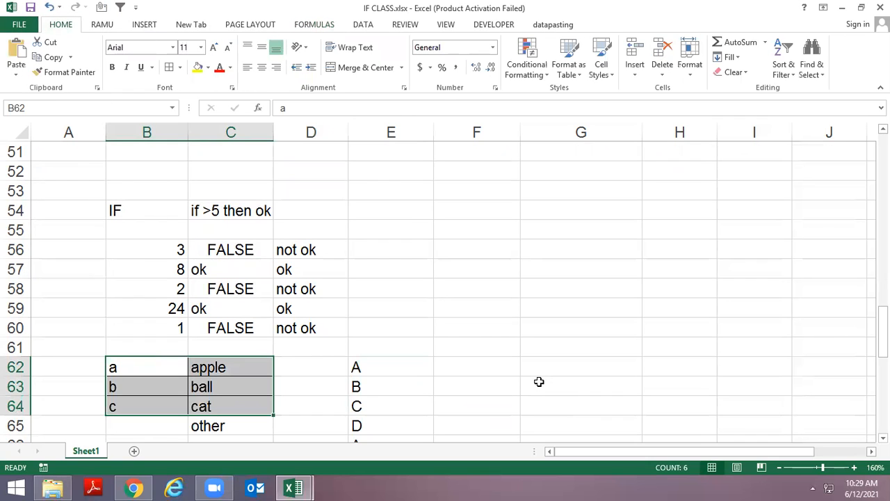
Extend the selection to B62:C65 and fill the letter and word table with yellow
key("shift+Down")
left_click(199, 66)
scroll(275, 282, "down", 2)
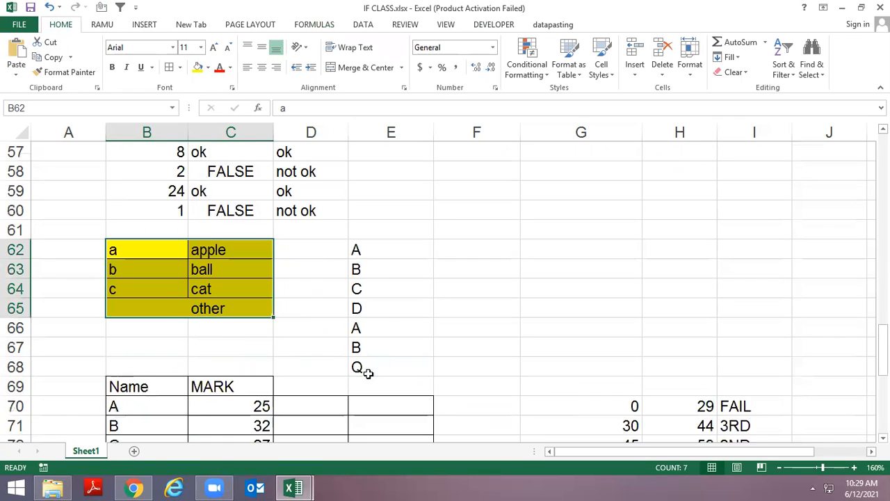
Examine the first letter in E62 and each letter-to-word pair in the table, including the fallback word in C65
left_click(370, 255)
key("Right")
key("Left")
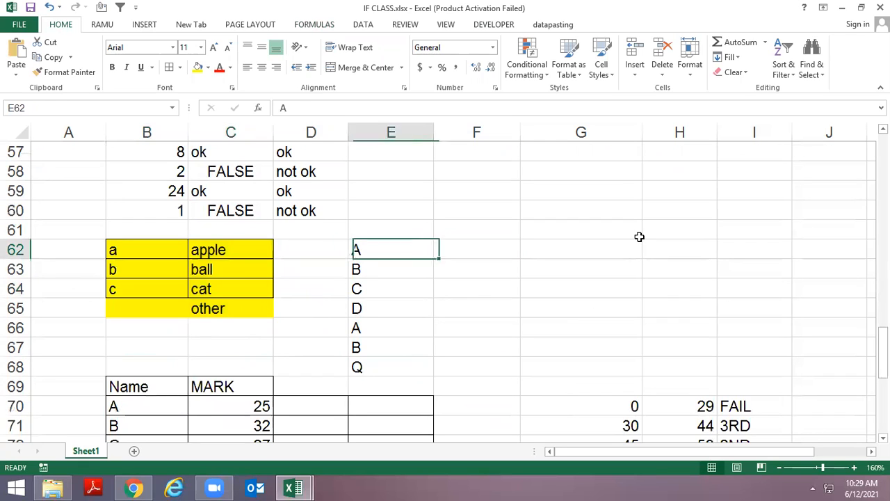
key("Left")
key("Left")
key("Left")
key("Right")
key("Down")
key("Left")
key("Right")
key("Left")
key("Down")
key("Right")
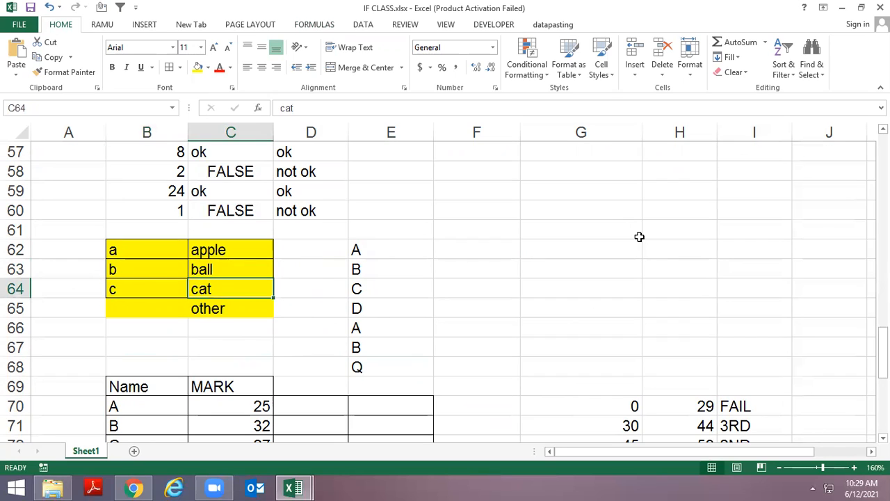
key("Left")
key("Down")
key("Right")
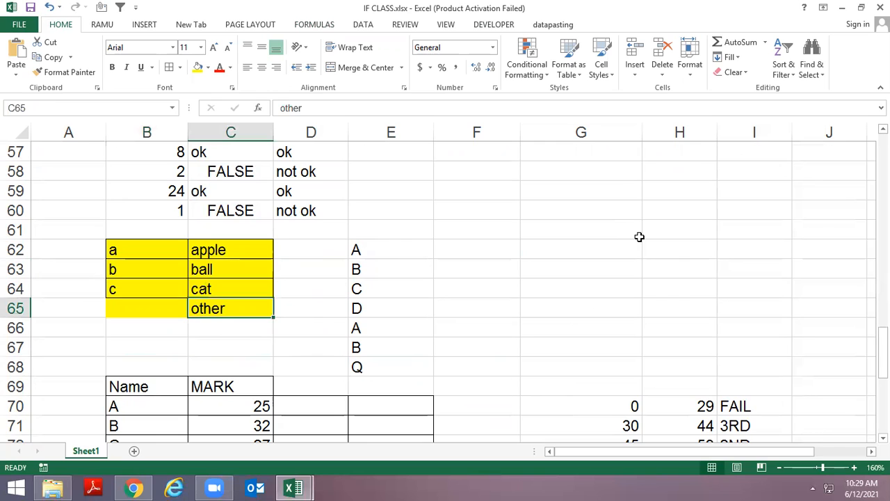
Review the arguments of D56's IF formula and leave the cell without changing it
key("Up")
key("Up")
key("Up")
key("Up")
key("Up")
key("Up")
key("Up")
key("Up")
key("Up")
key("Up")
key("Up")
key("Up")
key("Down")
key("Down")
key("Down")
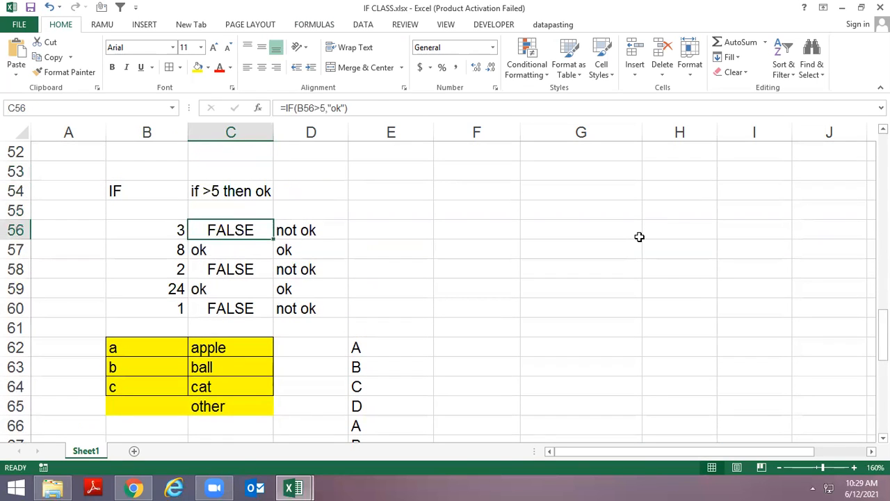
key("Right")
key("Right")
key("Left")
key("F2")
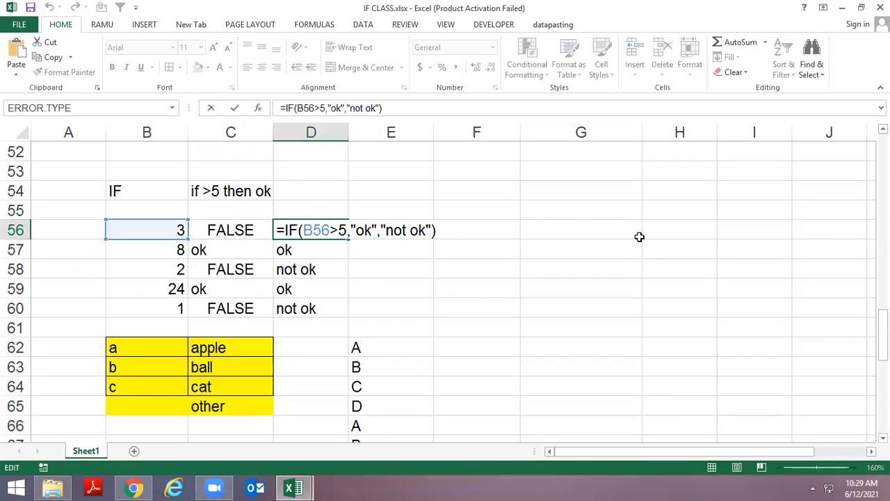
key("Left")
key("Left")
key("Left")
key("Left")
key("Left")
key("Left")
key("Left")
key("Left")
key("Left")
key("Left")
key("Left")
key("Left")
key("Left")
key("Right")
key("Right")
key("Right")
key("Right")
key("Right")
key("Right")
key("Escape")
Enter the formula =IF(E62="a","apple") in F62, beside the letter A
key("Right")
key("Down")
key("Down")
key("Down")
key("Down")
key("Down")
key("Down")
key("Right")
scroll(639, 237, "down", 2)
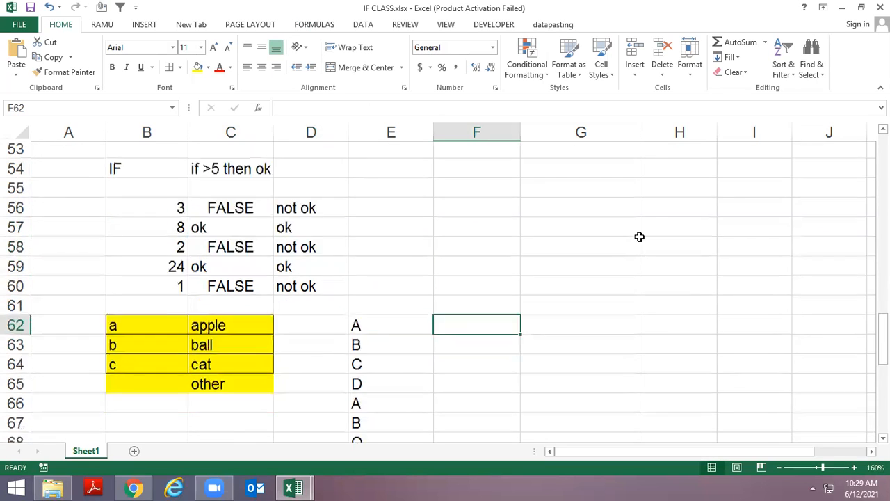
type("=if(")
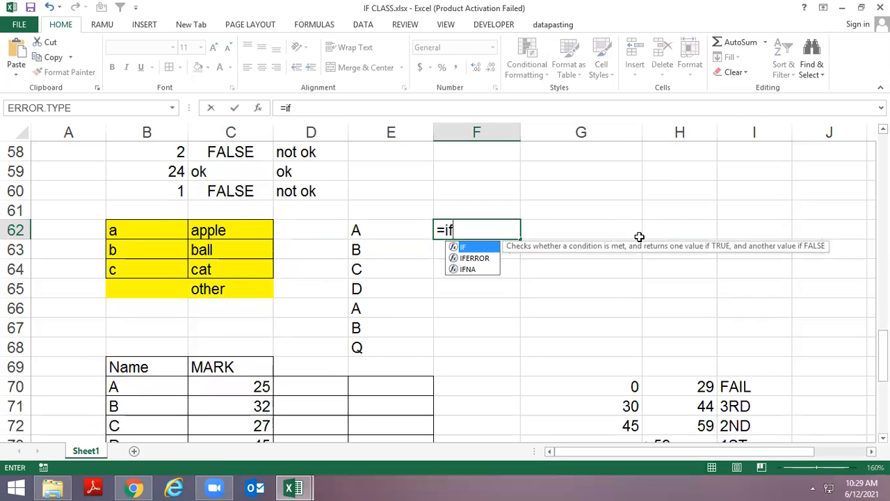
key("Left")
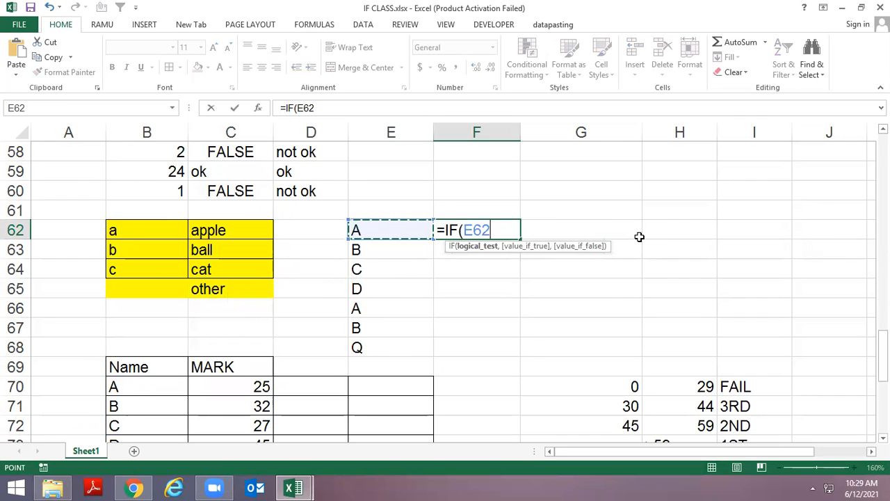
type("=\"a\",")
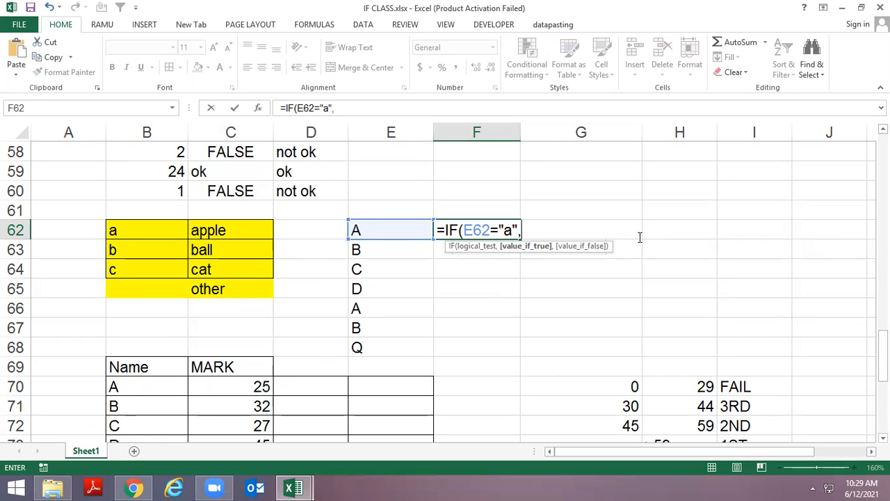
type("\"apple")
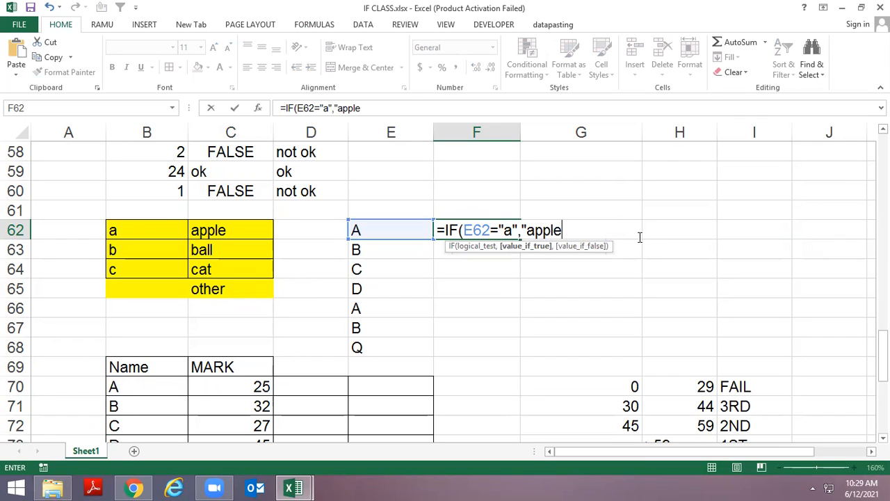
type("\"")
key("Return")
Fill the "apple" IF formula from F62 down through F68, alongside the letters
key("Left")
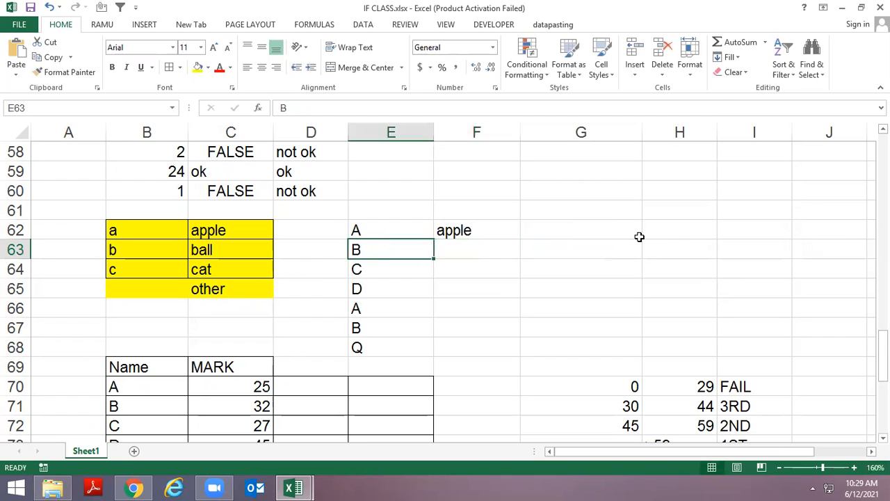
key("ctrl+Down")
key("Right")
key("ctrl+shift+Up")
key("ctrl+d")
key("Up")
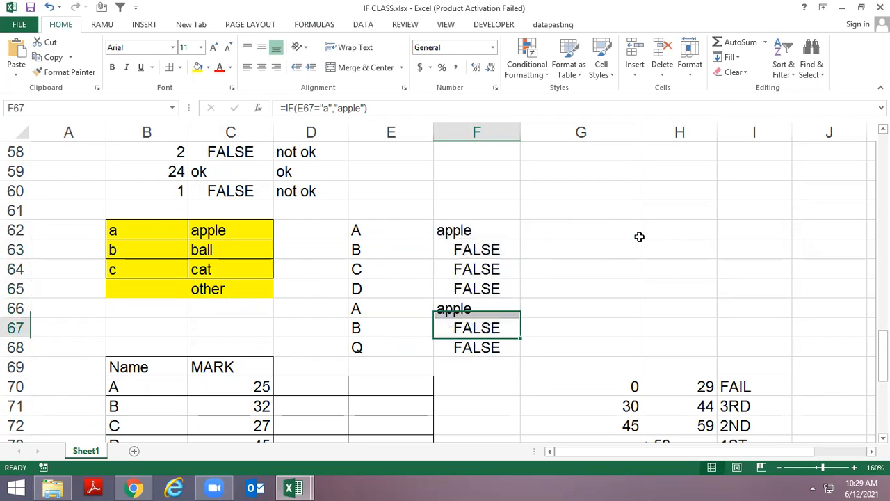
key("Up")
key("Up")
key("Up")
key("Up")
key("Up")
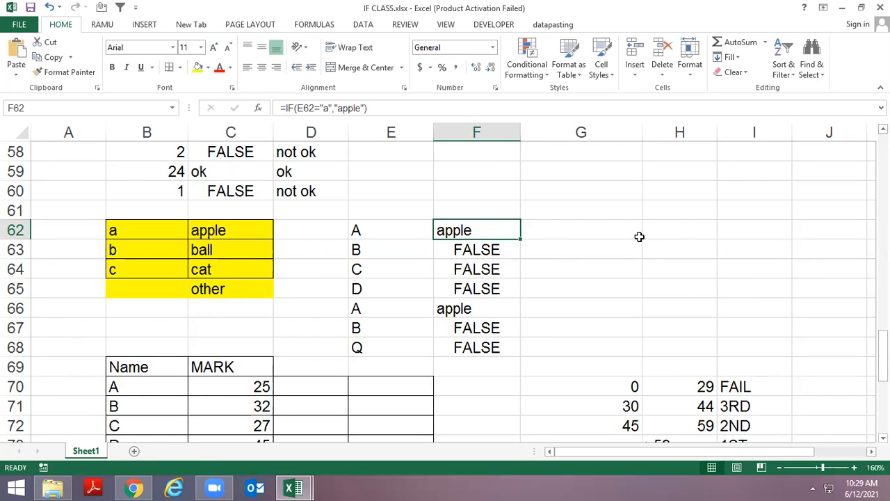
key("F2")
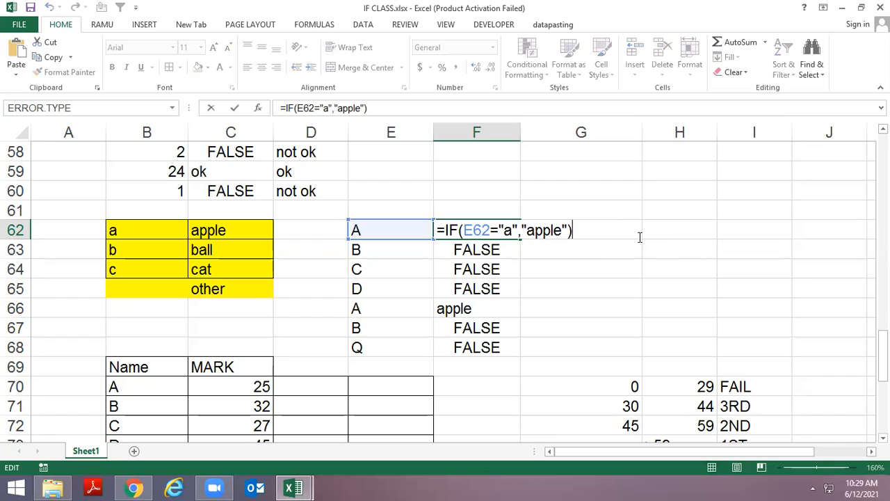
key("BackSpace")
type(",")
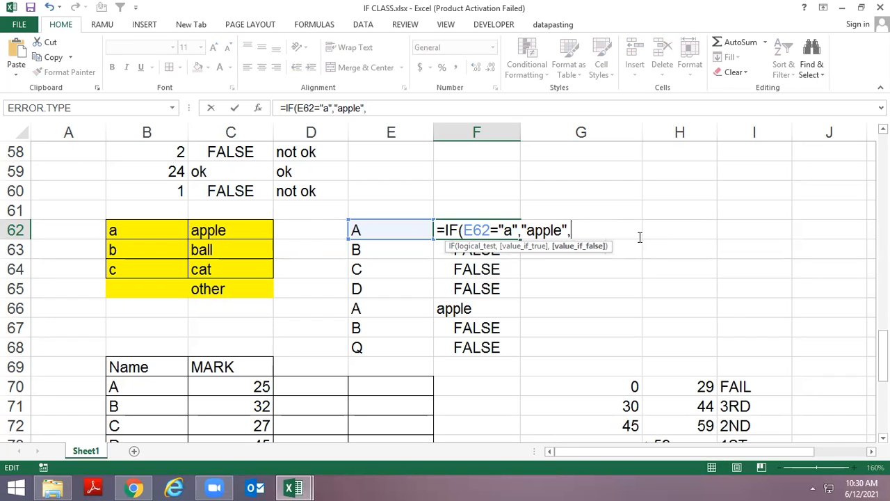
key("Escape")
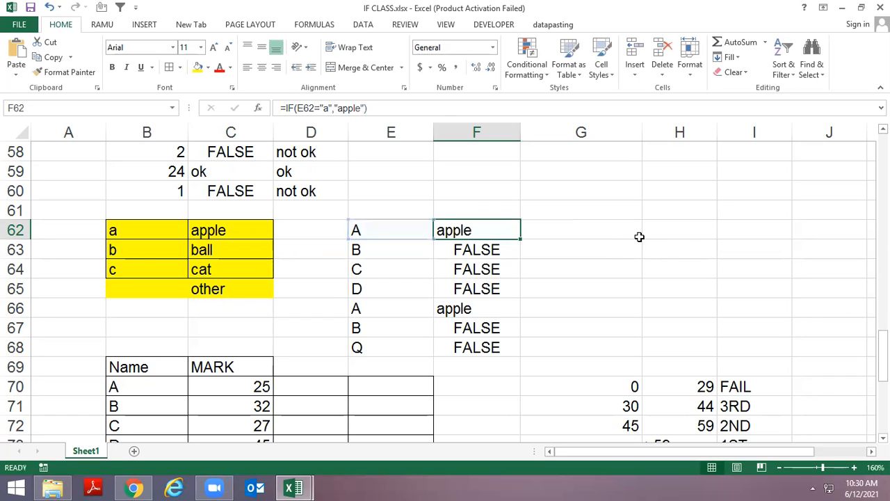
Examine the remaining words in the yellow table, and return to the formula cell F62
key("Left")
key("Left")
key("Left")
key("Down")
key("Down")
key("Down")
key("Up")
key("Up")
key("Right")
key("Right")
key("Right")
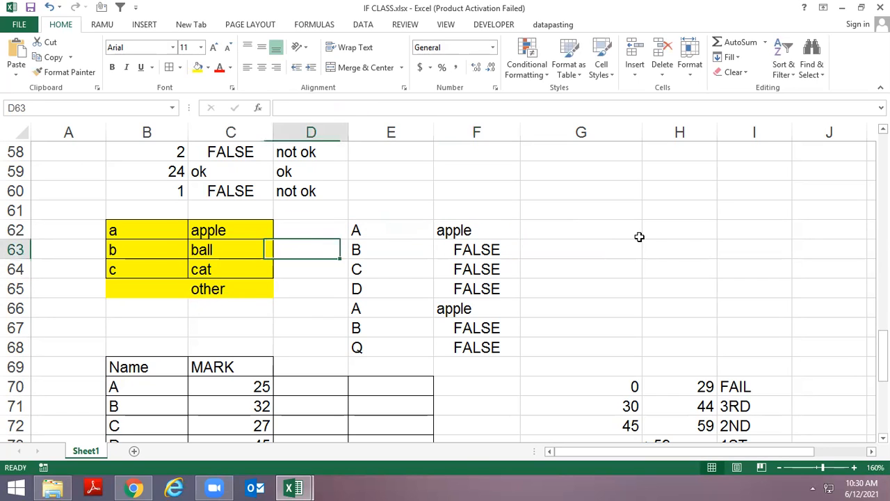
key("Up")
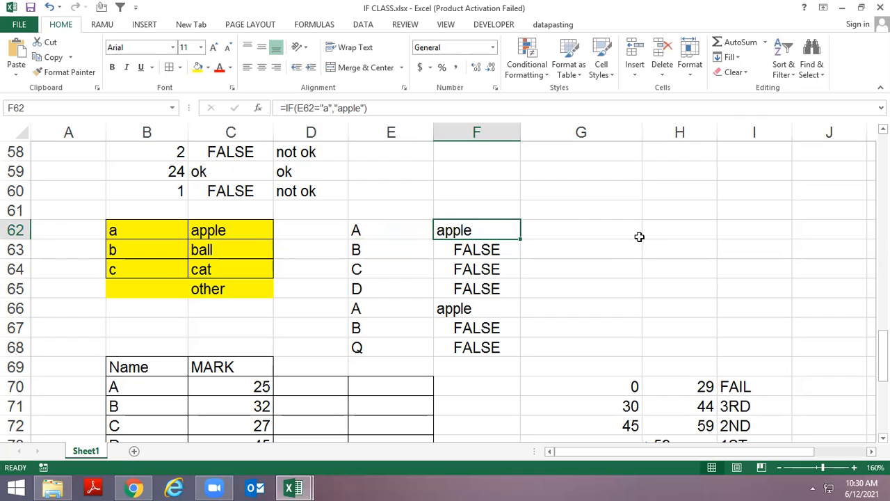
key("F2")
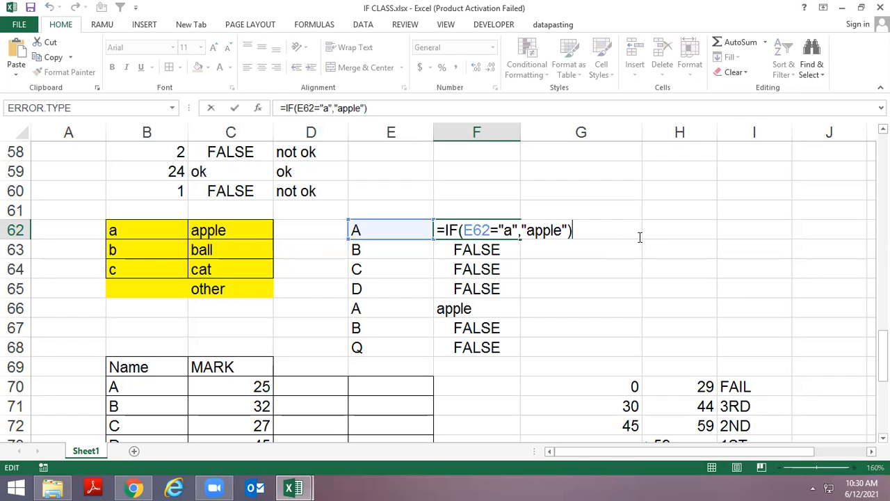
key("BackSpace")
type(",i")
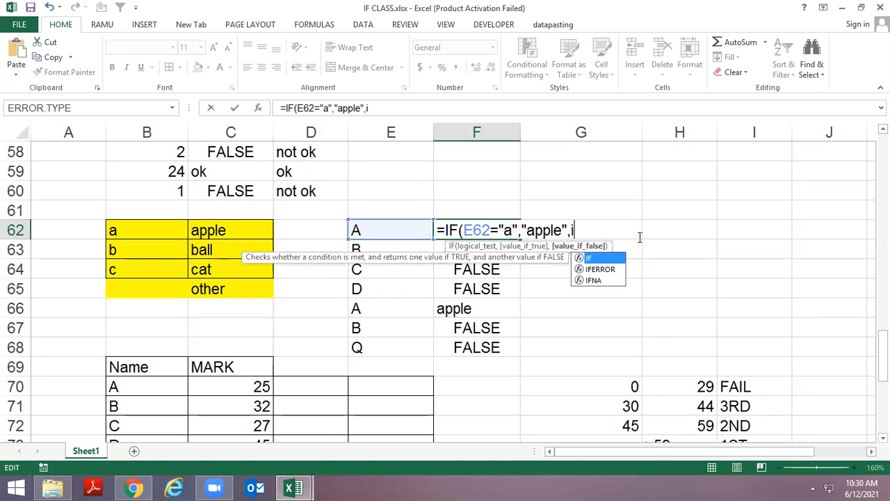
key("Tab")
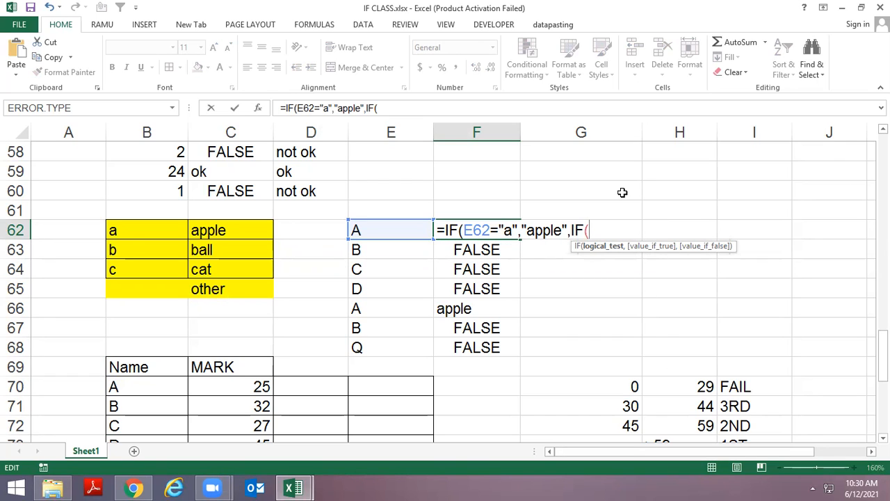
key("Escape")
Nest IF(E62="b","ball") as the value_if_false of F62's formula, and fill it down through F68
key("F2")
key("BackSpace")
type(",")
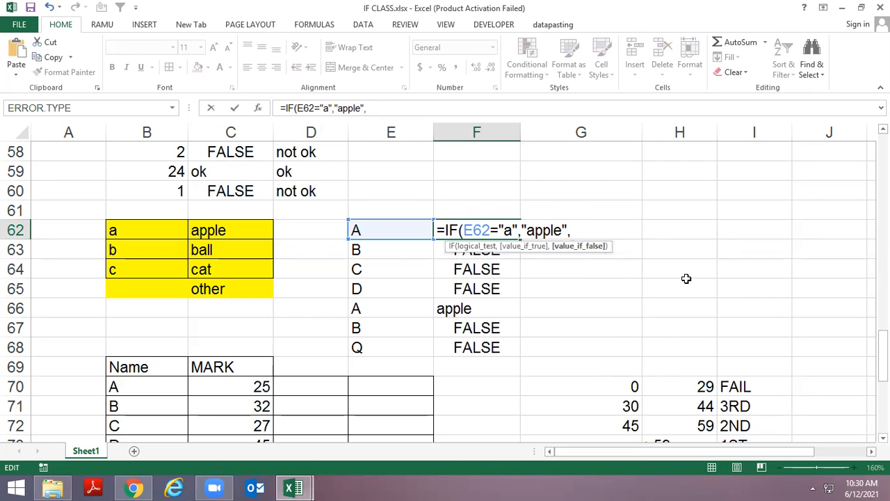
type("if")
key("Tab")
left_click(394, 230)
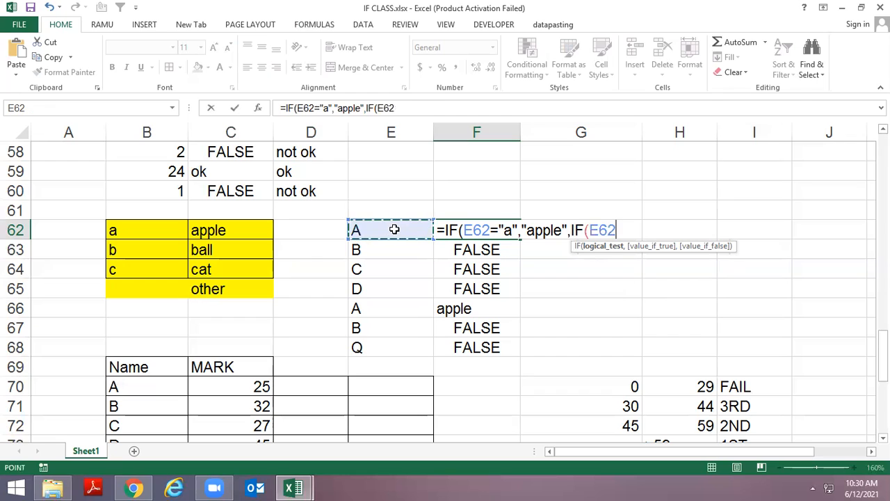
type("=")
type("b")
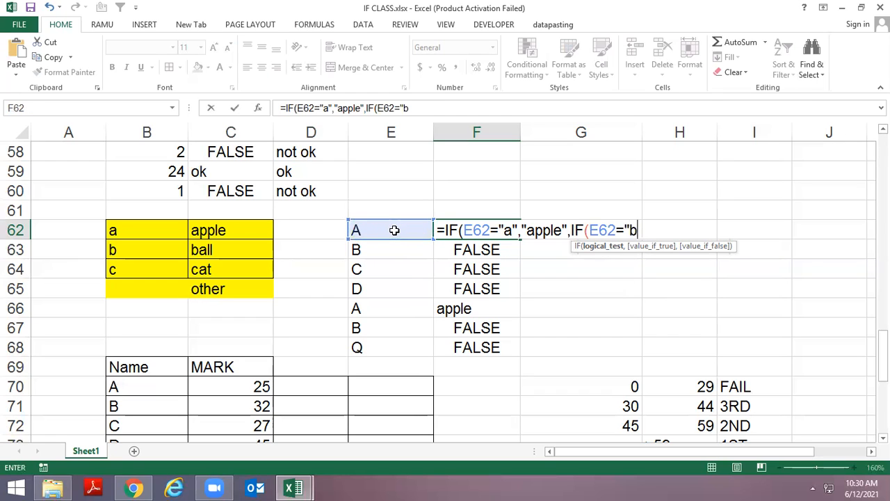
type("\",\"")
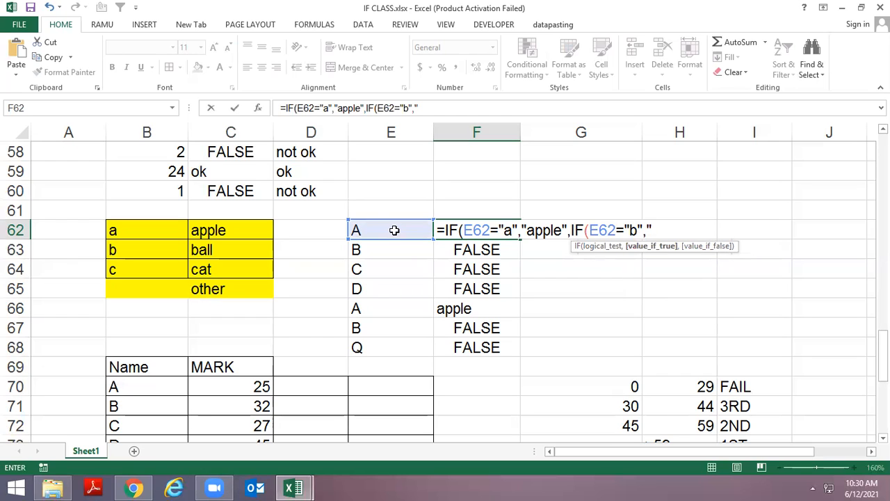
type("ball\"))")
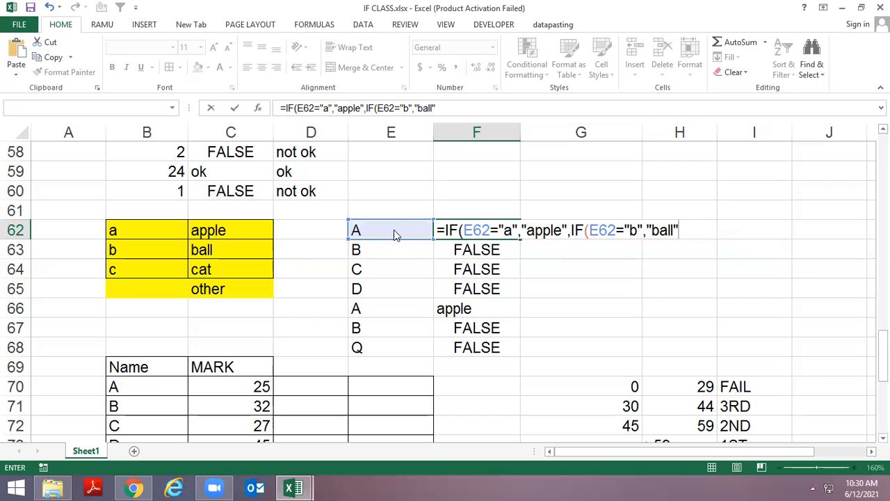
key("ctrl+Return")
key("ctrl+shift+Down")
key("ctrl+d")
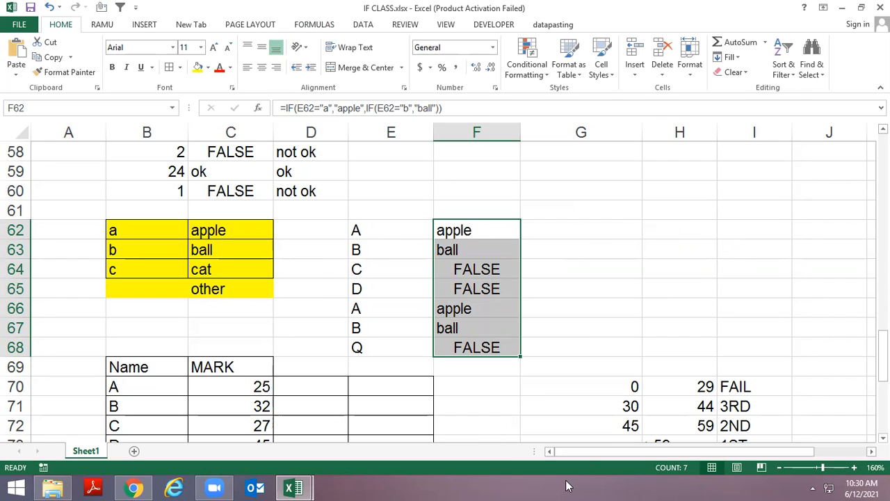
Nest a third IF in F62's formula that returns "cat" when E62 equals "c"
left_click(491, 230)
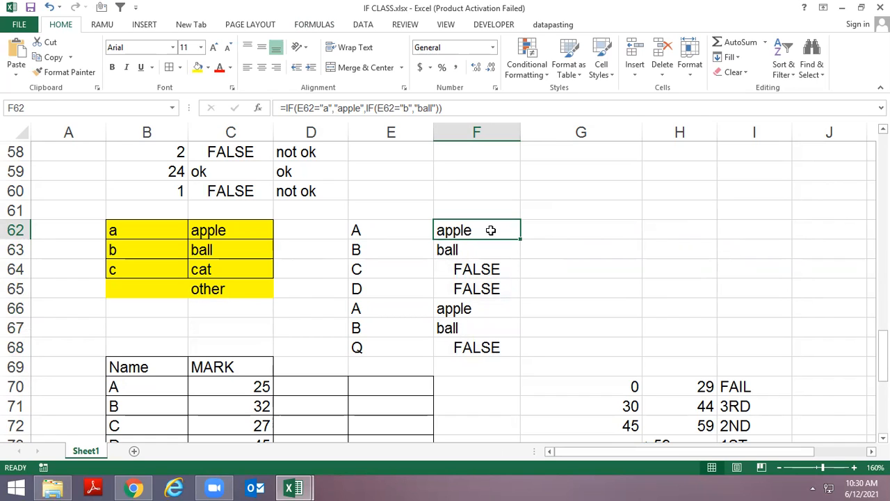
key("F2")
key("BackSpace")
key("BackSpace")
key("BackSpace")
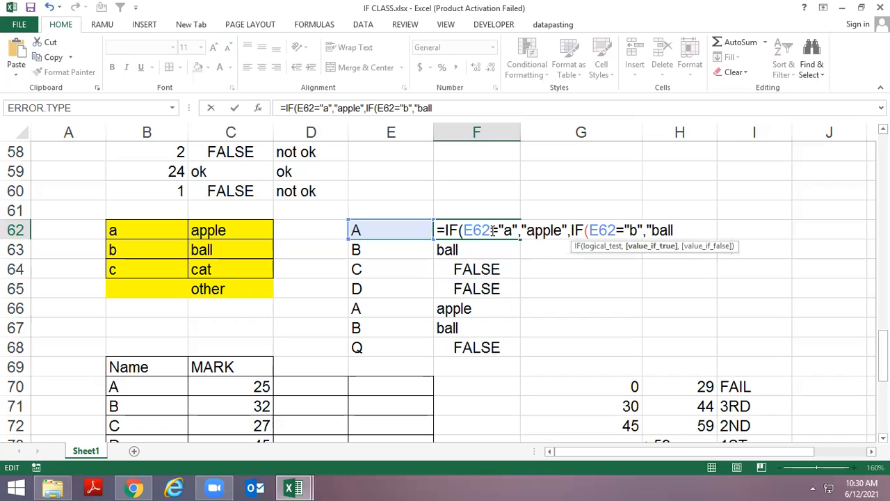
type("\",IF(")
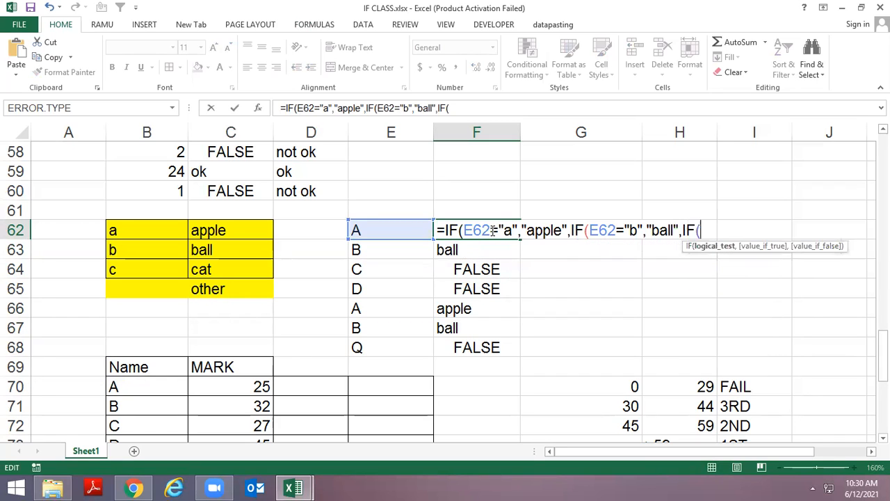
left_click(372, 237)
type("=\"c\",")
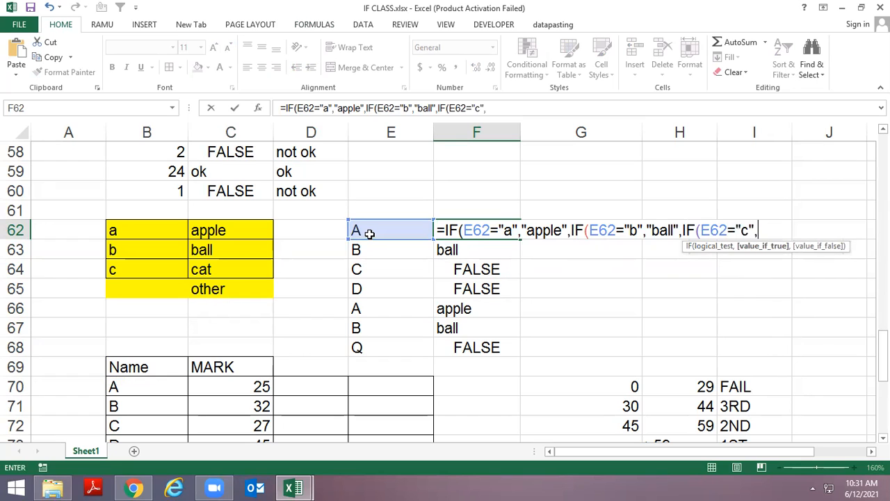
type("\"cat\"")
key("Return")
key("Return")
Fill the three-level nested IF formula from F62 down through F68
key("ctrl+shift+Down")
key("ctrl+d")
key("Down")
key("Up")
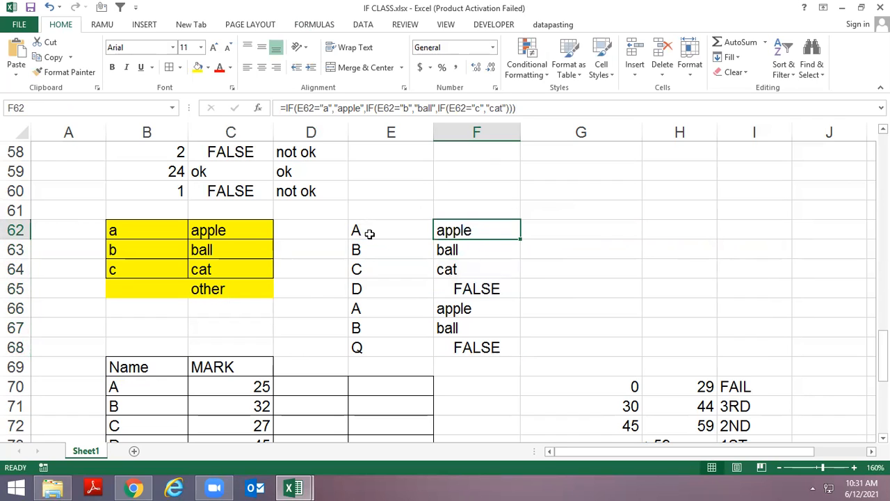
Add "other" as the value_if_false of the innermost IF in F62's formula
key("F2")
key("BackSpace")
key("BackSpace")
type(",\"")
type("other")
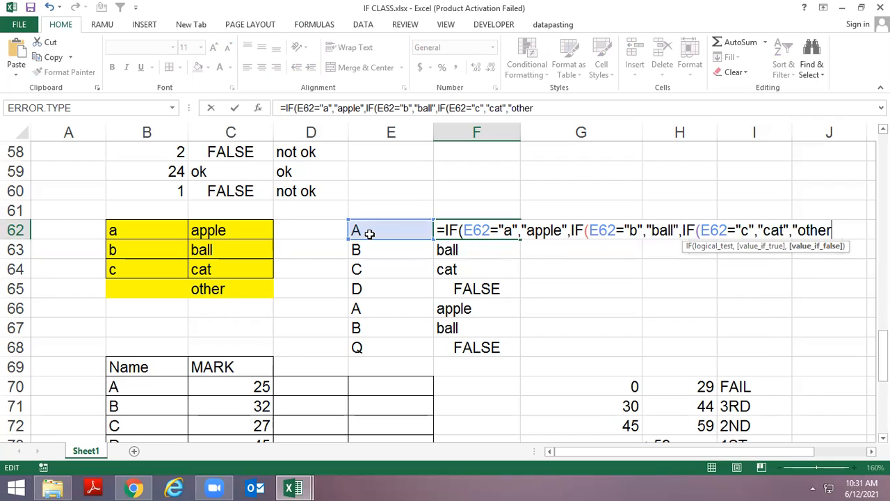
type("\")))")
key("ctrl+Return")
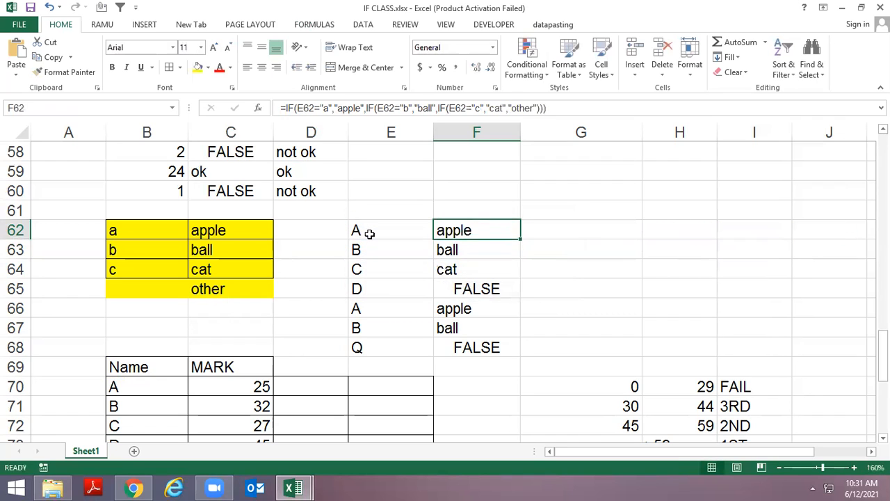
Fill the completed nested IF formula from F62 down through F68
key("ctrl+shift+Down")
key("ctrl+d")
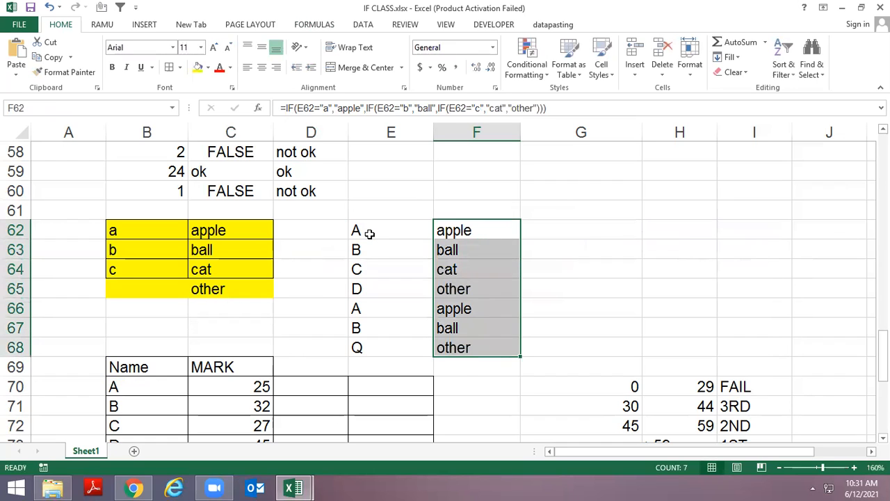
Test the nested IF by entering A, B, C, D and S in turn in E64, and set the cell back to C
left_click(369, 234)
key("Down")
key("Down")
type("a")
key("Return")
key("Up")
type("A")
key("Return")
key("Up")
type("B")
key("Return")
key("Up")
type("C")
key("Return")
key("Up")
type("D")
key("ctrl+Return")
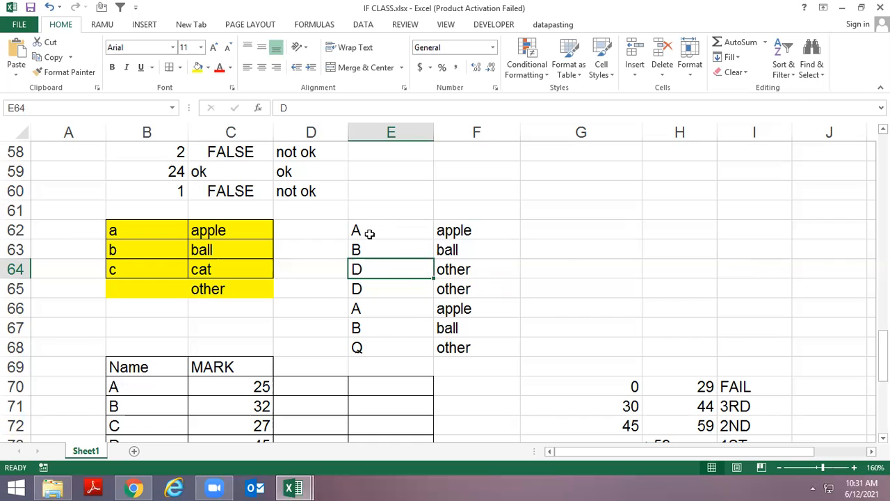
type("S")
key("ctrl+Return")
type("C")
key("Return")
key("Up")
key("Up")
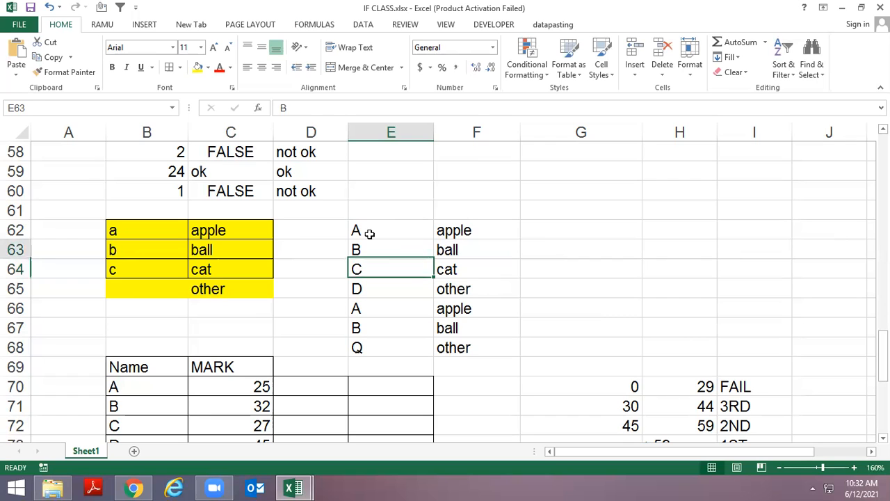
Open F62's formula for editing and highlight the first IF's logical test, E62="a", to review it
key("Right")
key("Right")
key("Up")
key("Left")
key("F2")
key("Home")
key("Right")
key("Right")
key("Right")
key("Right")
key("shift+Right")
key("shift+Right")
key("shift+Right")
key("shift+Right")
key("shift+Right")
key("shift+Right")
key("shift+Right")
key("shift+Right")
key("shift+Right")
key("shift+Right")
key("shift+Right")
key("shift+Right")
key("shift+Right")
key("shift+Right")
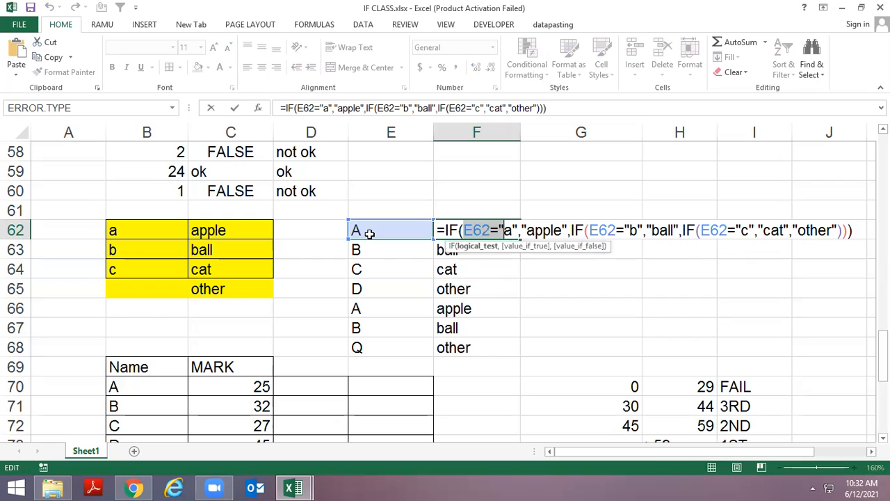
key("shift+Right")
key("shift+Right")
key("Right")
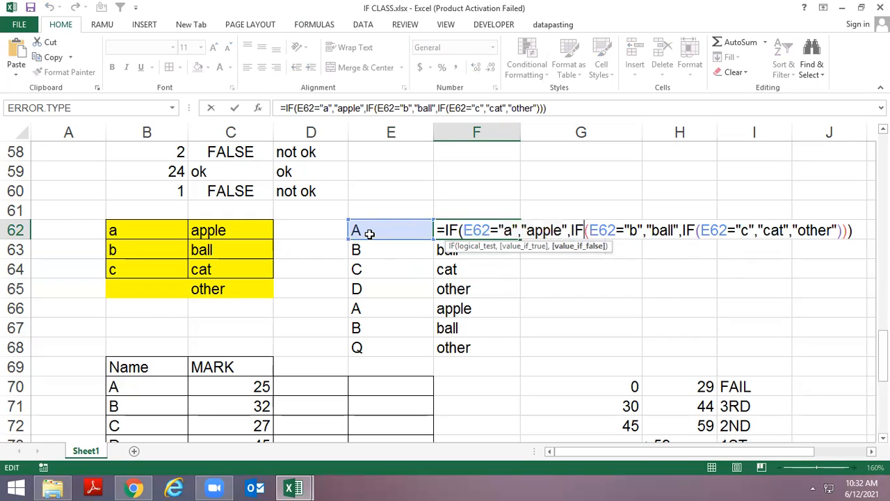
Highlight the second IF, which tests E62="b", within F62's formula to review it as the first IF's value_if_false
key("shift+Right")
key("shift+Right")
key("shift+Right")
key("shift+Right")
key("shift+Right")
key("shift+Right")
key("shift+Right")
key("shift+Right")
key("shift+Right")
key("shift+Right")
key("shift+Right")
key("shift+Right")
key("shift+Right")
key("shift+Right")
key("shift+Right")
key("shift+Right")
key("shift+Right")
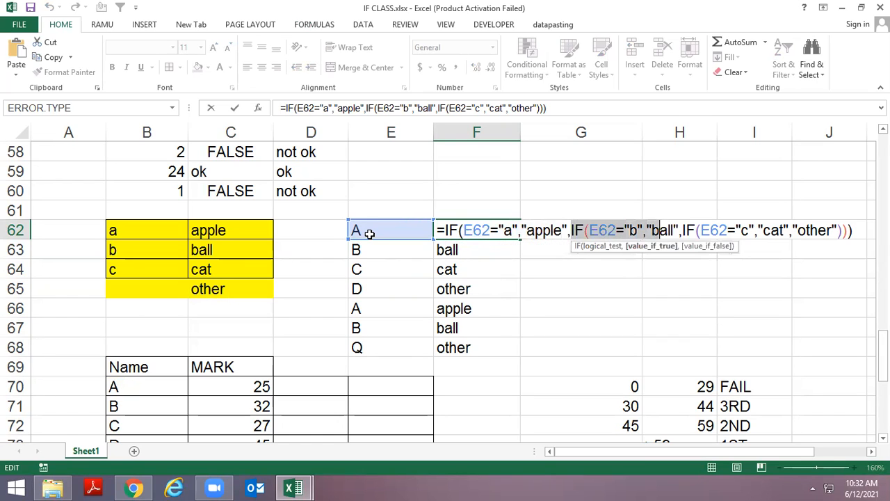
Highlight the start of the innermost IF, which tests E62="c", within F62's formula to review it
key("Right")
key("shift+Right")
key("shift+Right")
key("shift+Right")
key("shift+Right")
key("shift+Right")
key("shift+Right")
key("shift+Right")
key("shift+Right")
key("shift+Right")
key("shift+Right")
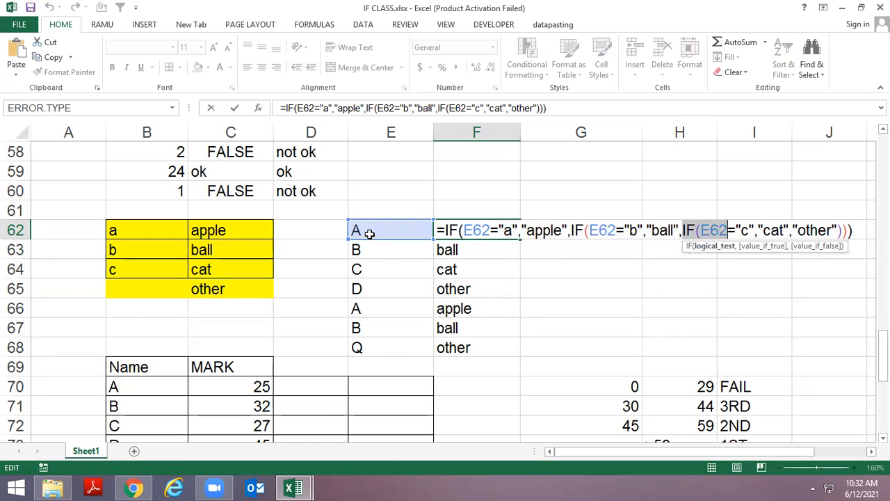
Review the first IF's value_if_true argument "apple" in F62's formula and close the formula
key("Left")
key("Left")
key("Left")
key("Left")
key("Left")
key("Left")
key("Left")
key("Left")
key("Left")
key("Left")
key("Left")
key("Left")
key("Left")
key("Left")
key("Left")
key("Left")
key("Left")
key("Left")
key("Left")
key("Left")
key("Left")
key("Left")
key("Left")
key("Left")
key("Left")
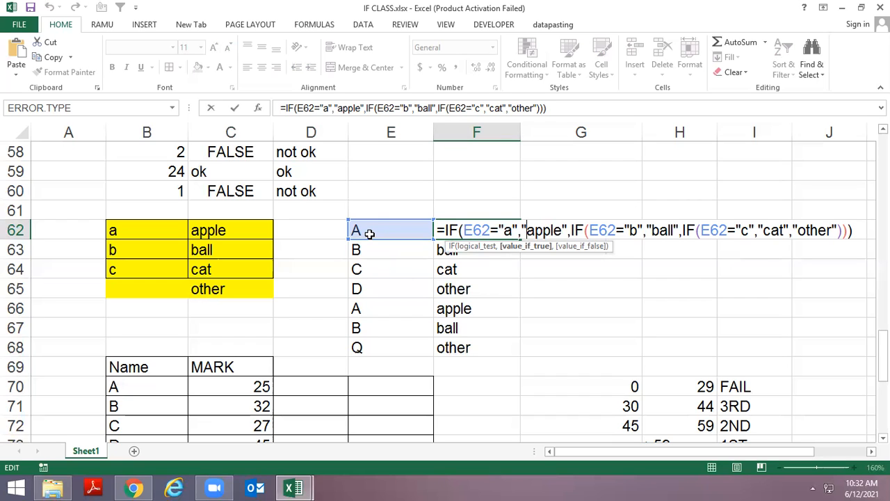
key("Return")
Go to the Name and MARK table and select B69:C78 to examine the students' marks
key("Down")
key("Down")
key("Down")
key("Down")
key("Down")
key("Down")
key("Down")
key("Down")
key("Down")
key("Down")
key("Down")
key("Down")
key("Down")
key("Down")
key("Down")
key("Down")
key("Up")
key("Up")
key("Up")
key("Up")
key("Up")
key("Up")
key("Up")
key("Left")
key("Left")
key("Left")
key("Up")
key("Left")
key("Up")
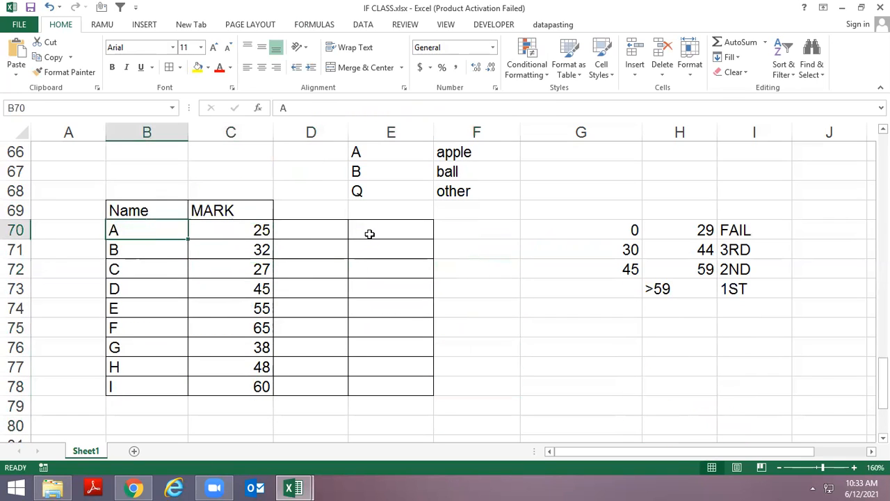
key("Up")
key("shift+Right")
key("ctrl+shift+Down")
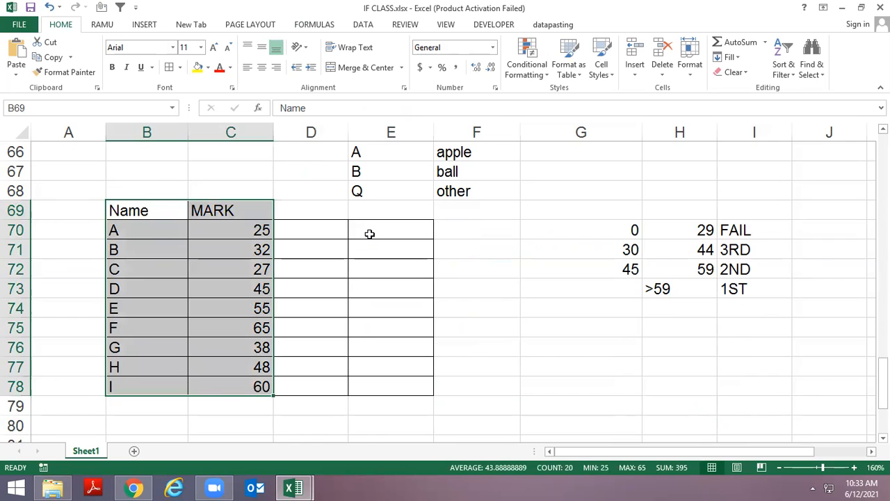
Apply all borders to the grade range table in G70:I73
key("Right")
key("Right")
key("Right")
key("Right")
key("Down")
key("Right")
key("Right")
key("Left")
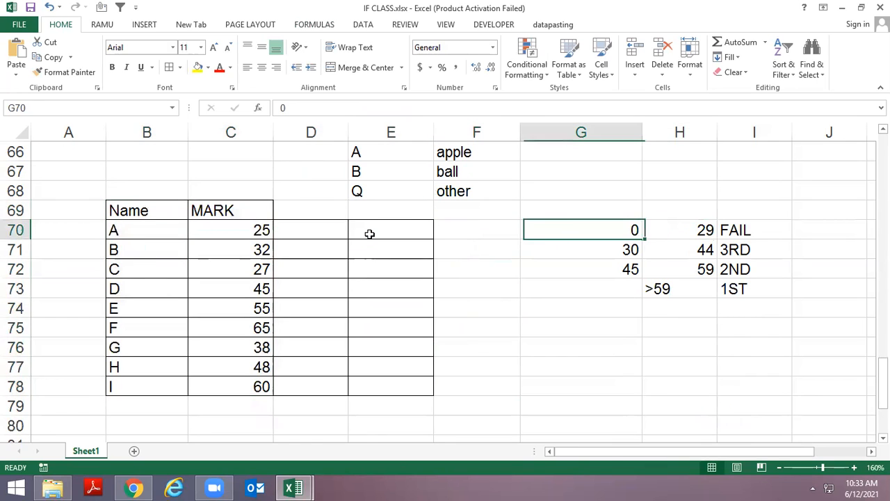
key("shift+Down")
key("shift+Down")
key("shift+Right")
key("shift+Right")
key("shift+Down")
key("alt")
key("h")
key("b")
key("a")
Examine the lower and upper limits of the FAIL grade in G70:H70
key("Up")
key("Down")
key("shift+Right")
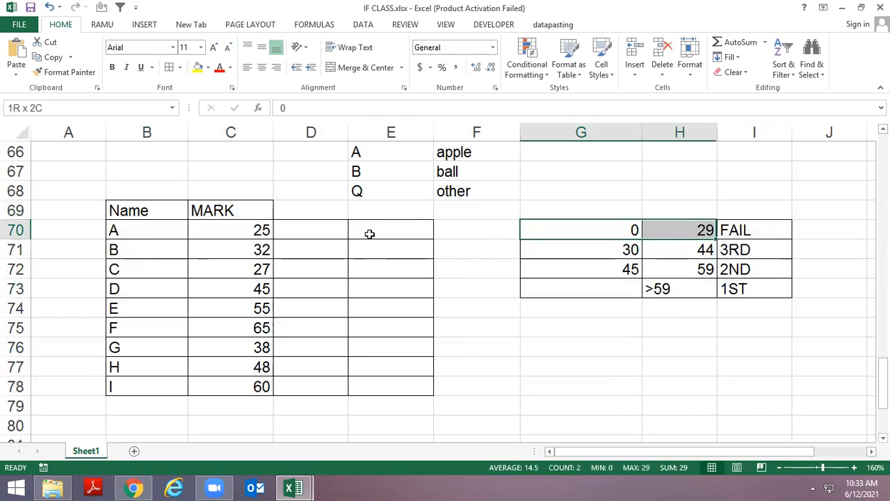
key("Right")
key("Left")
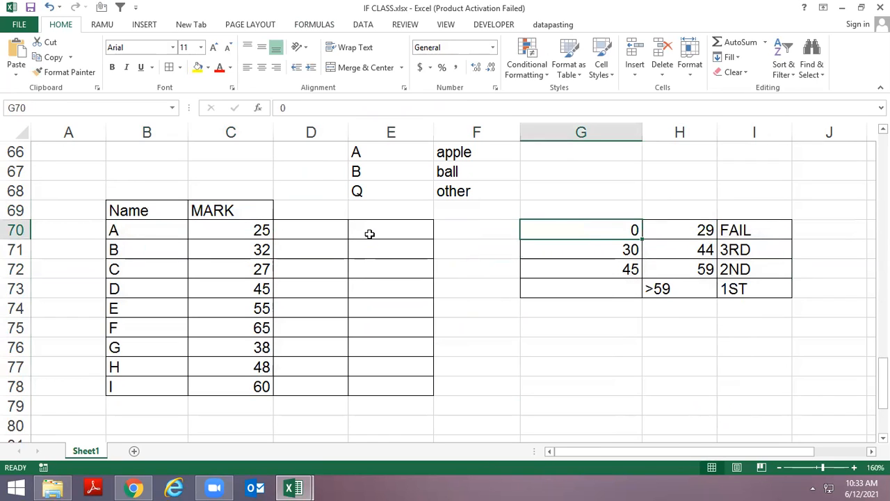
Examine the 3RD, 2ND and 1ST grade ranges in G71:I73 of the grade table
key("Down")
key("shift+Right")
key("Right")
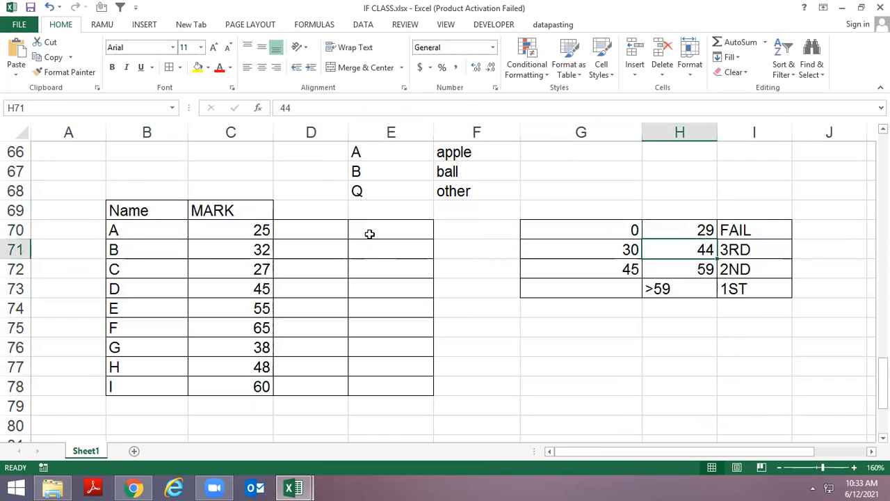
key("Down")
key("Left")
key("shift+Right")
key("shift+Right")
key("Down")
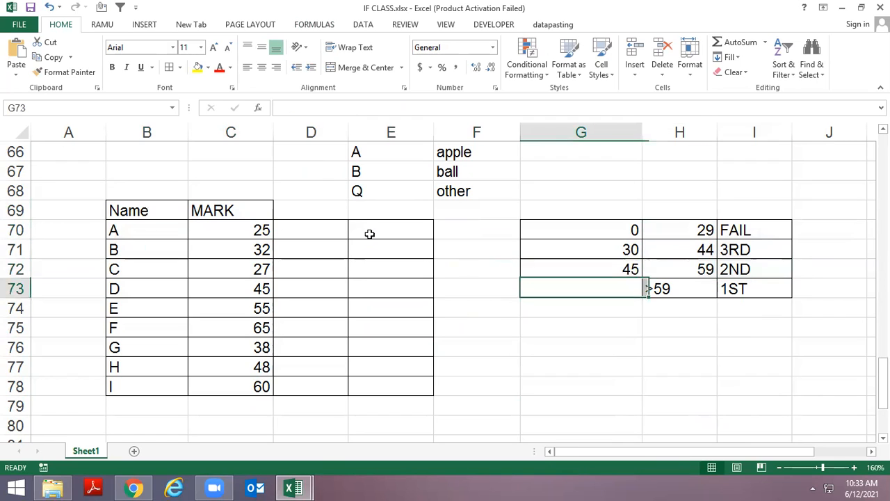
key("shift+Right")
key("shift+Right")
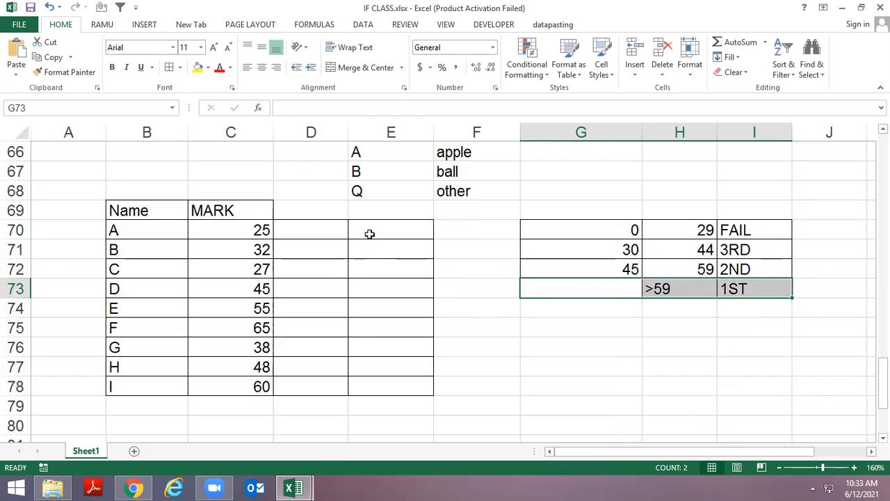
key("Up")
key("Up")
key("Up")
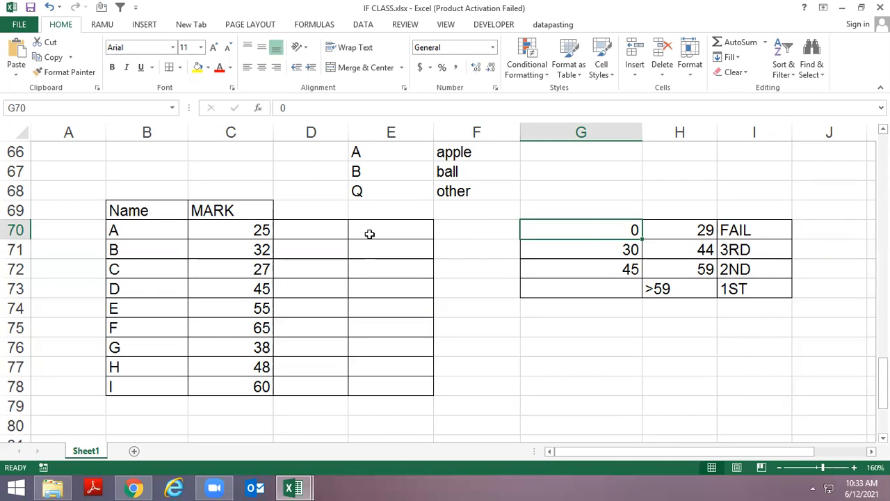
key("Left")
key("Left")
key("Left")
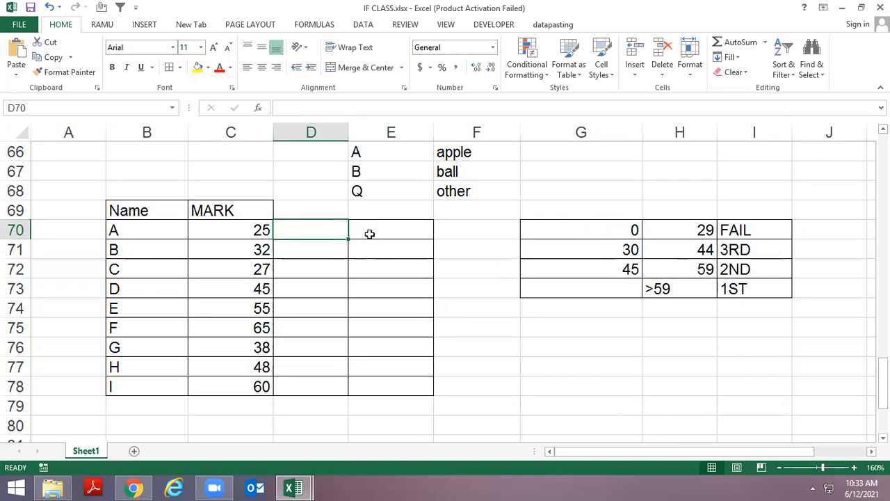
type("=IF(")
key("Left")
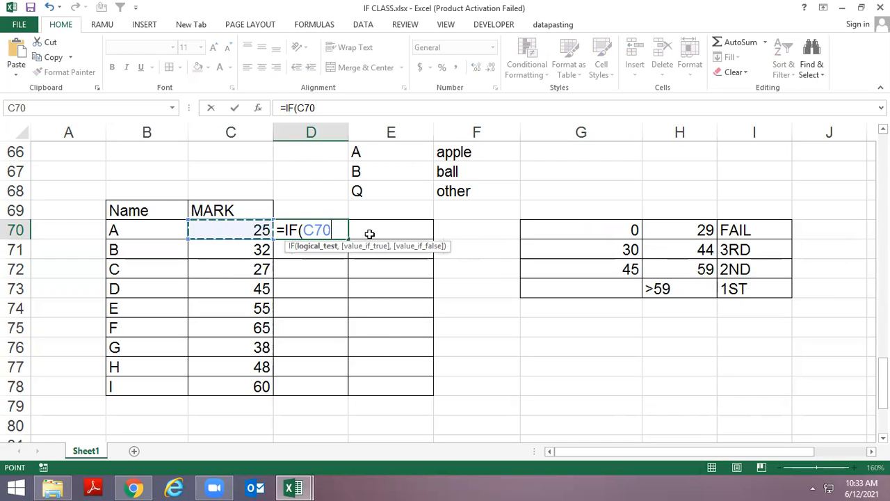
key("Escape")
Examine the first student's name and mark in B70:C70 of the marks table
key("Left")
key("Left")
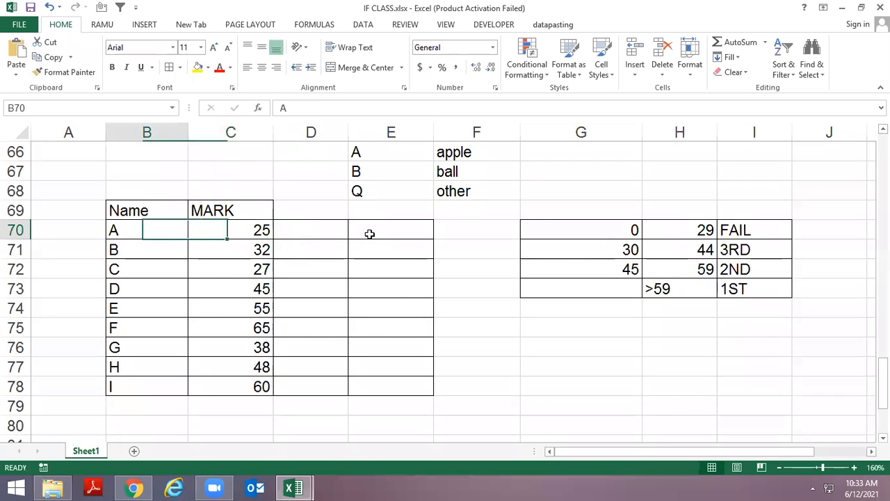
key("Up")
key("Down")
key("Up")
key("Down")
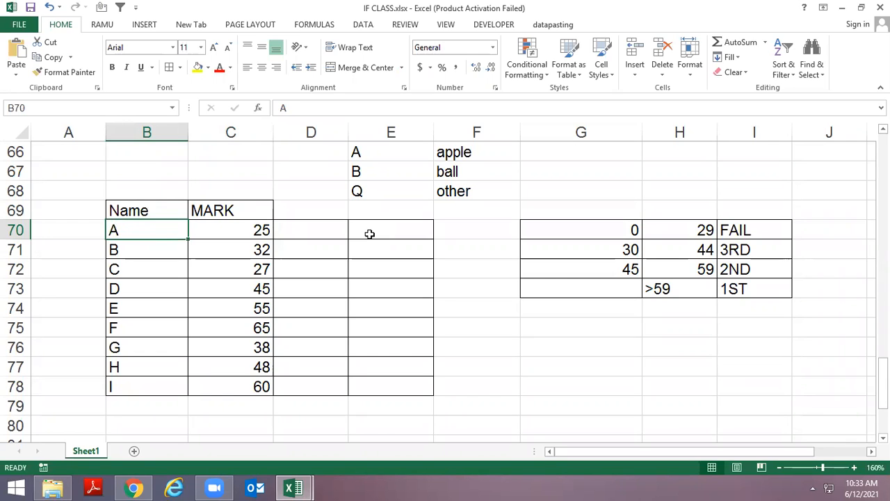
key("Right")
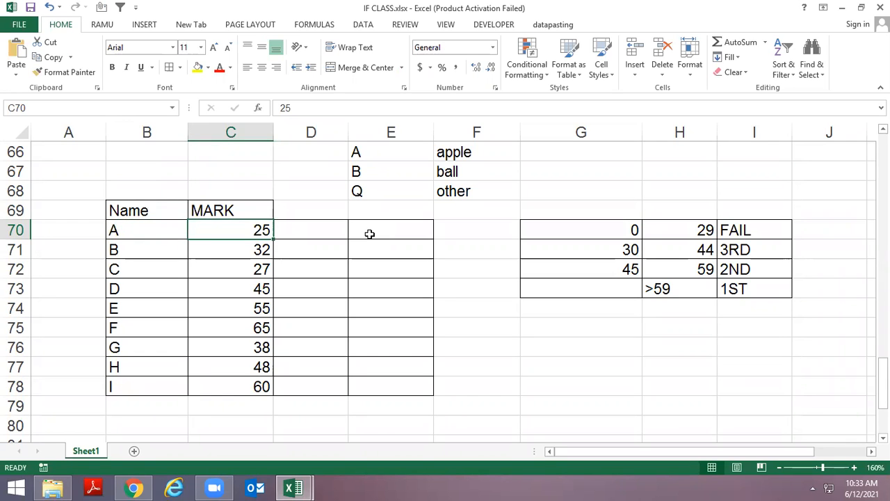
key("Left")
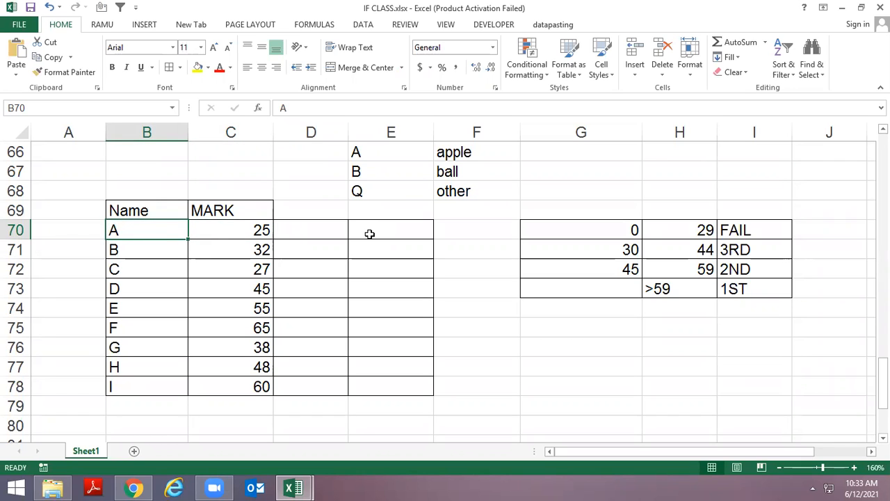
key("Right")
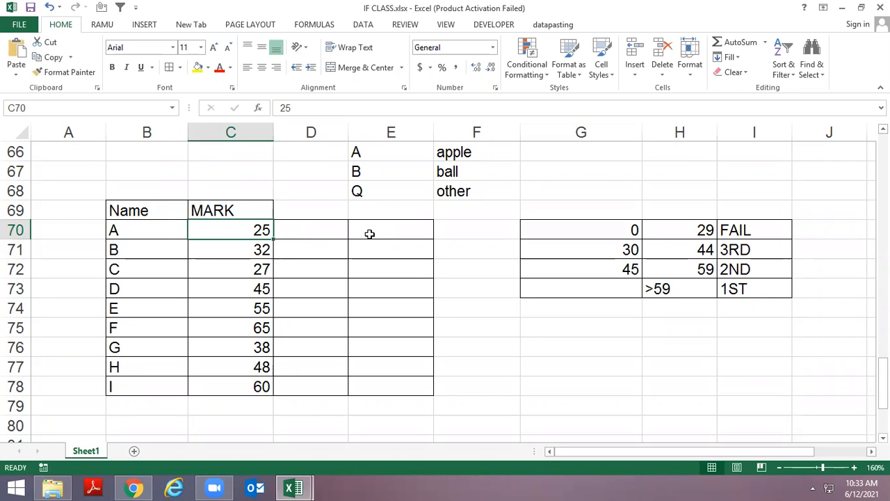
Enter =IF(C70<30,"fail") in D70 to grade the first student's mark
key("Right")
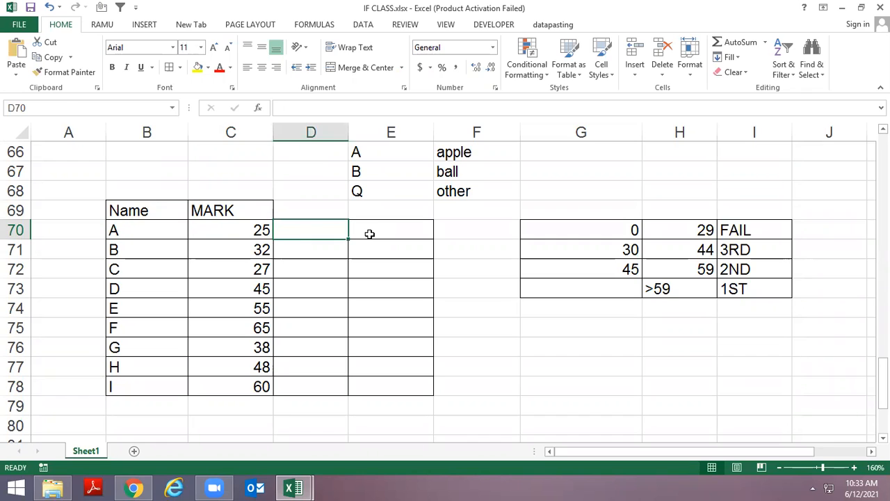
type("=IF(")
key("Left")
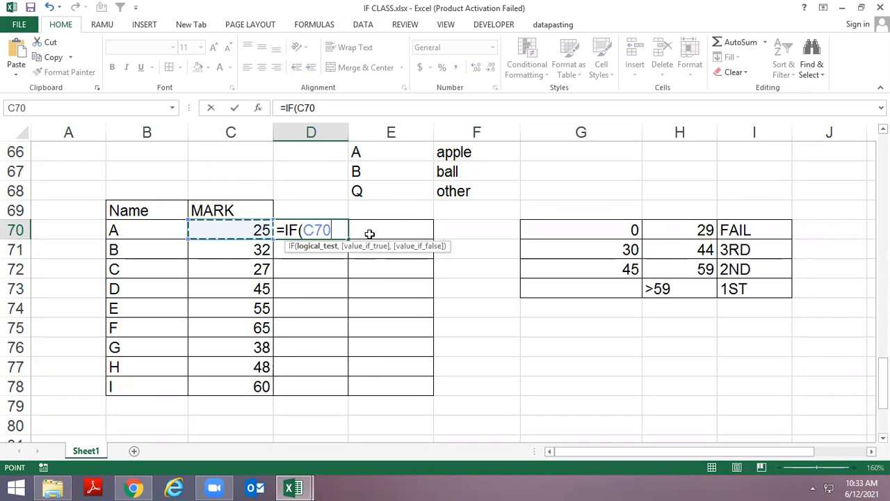
type("<")
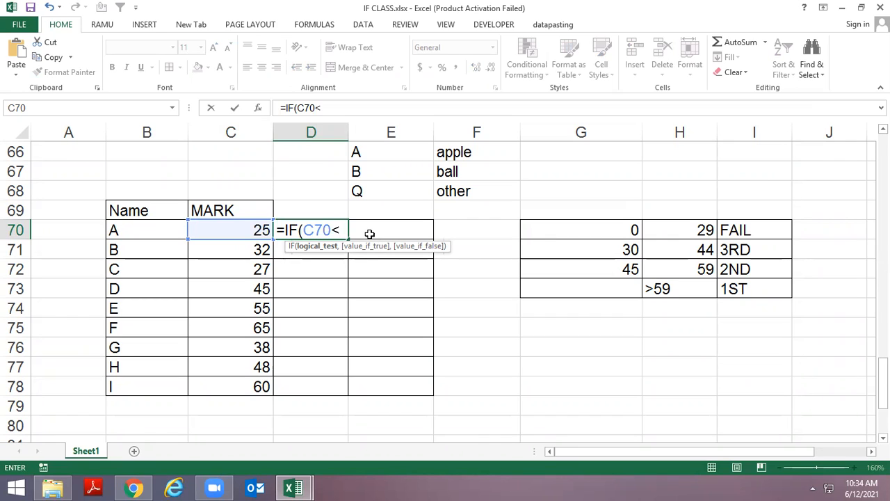
type("30")
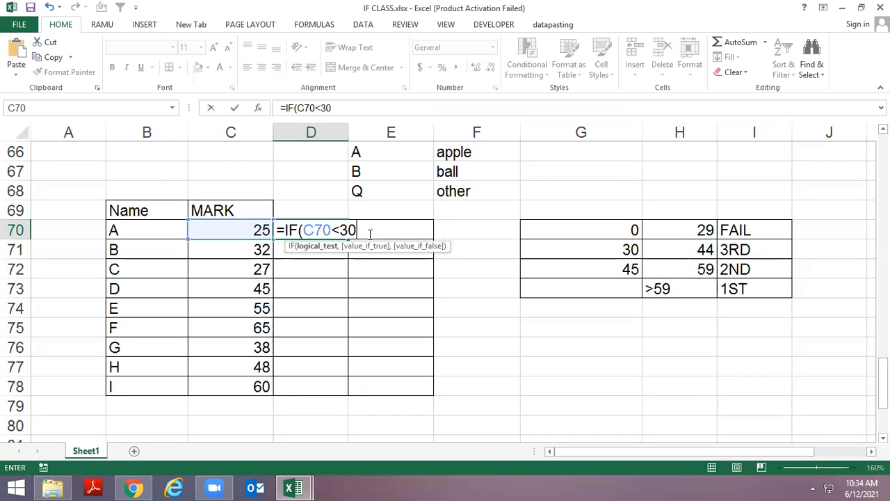
type(",\"fa")
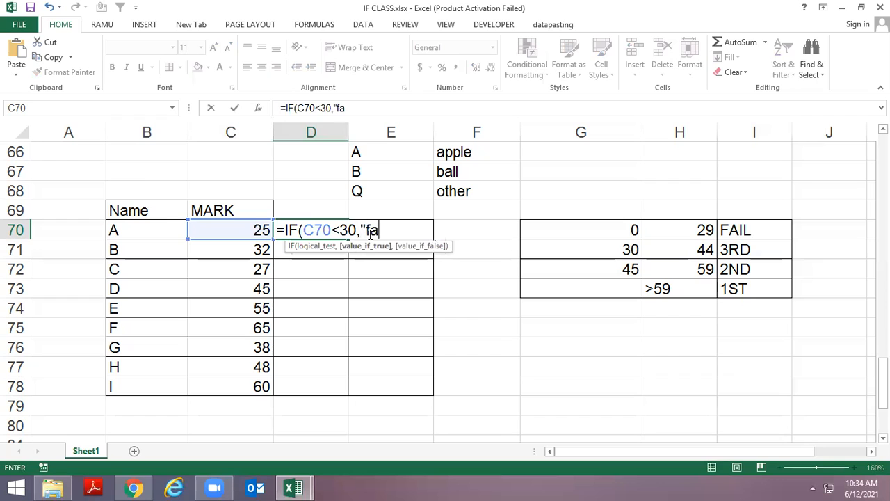
type("il\"")
key("Return")
Fill the fail formula from D70 down to D78 for all students
key("Left")
key("ctrl+Down")
key("Right")
key("ctrl+shift+Up")
key("ctrl+d")
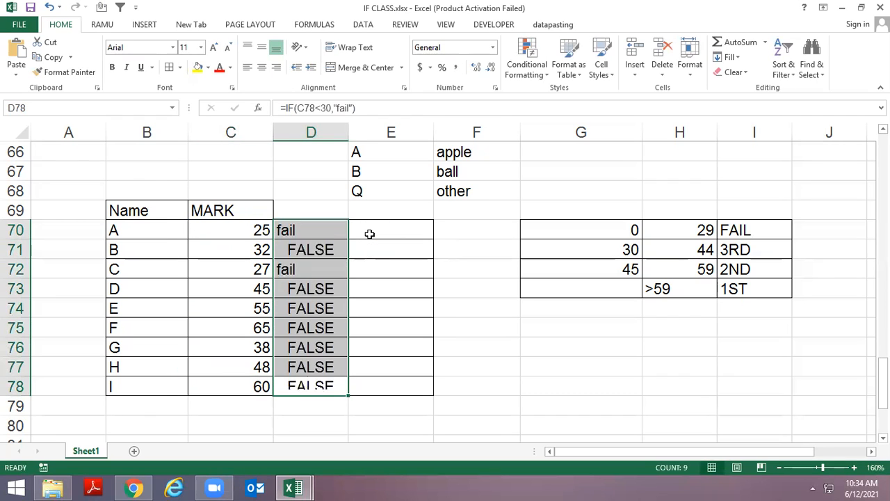
Extend D70's formula with a nested IF(C70<45,"3rd") as the first IF's value_if_false
key("ctrl+Up")
key("F2")
key("BackSpace")
type(",IF(")
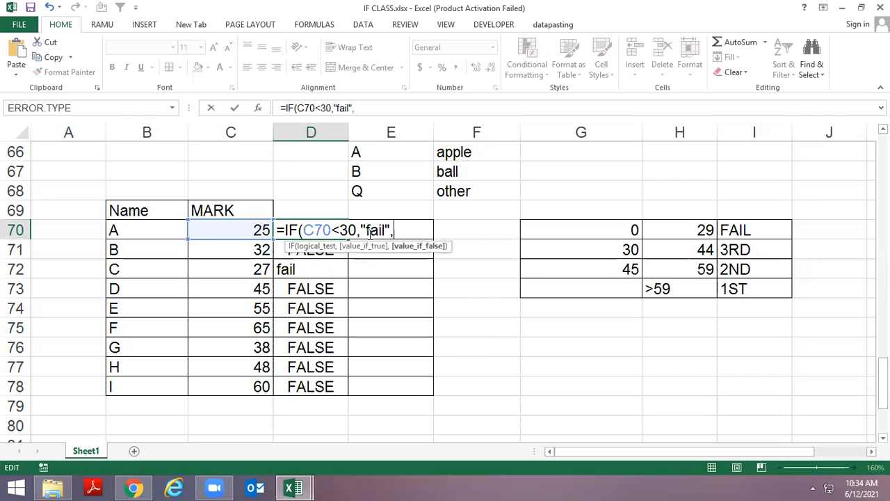
left_click(210, 230)
type("<")
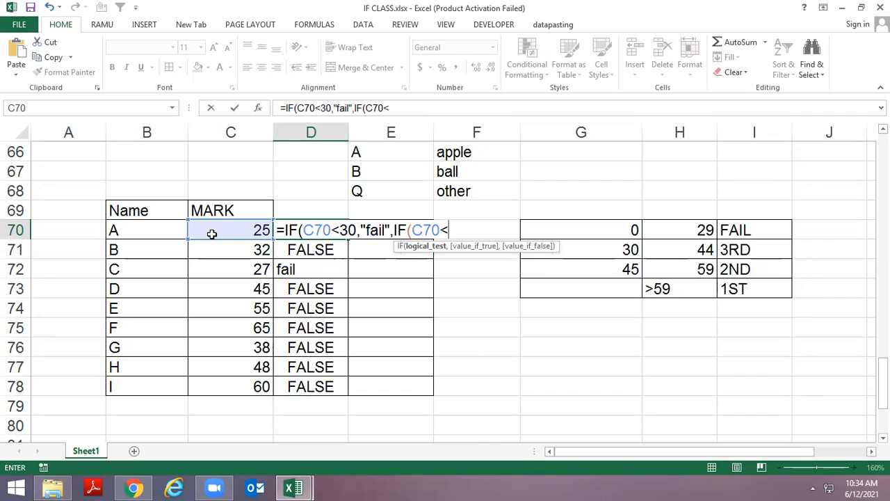
type("45,\"3rd")
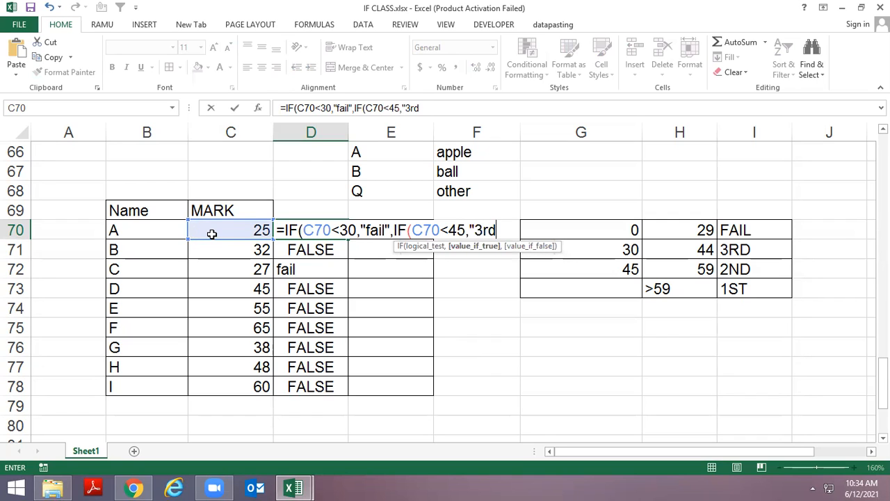
type("\"")
key("Return")
Copy D70's two-level IF formula down through D78
key("Up")
key("ctrl+shift+Down")
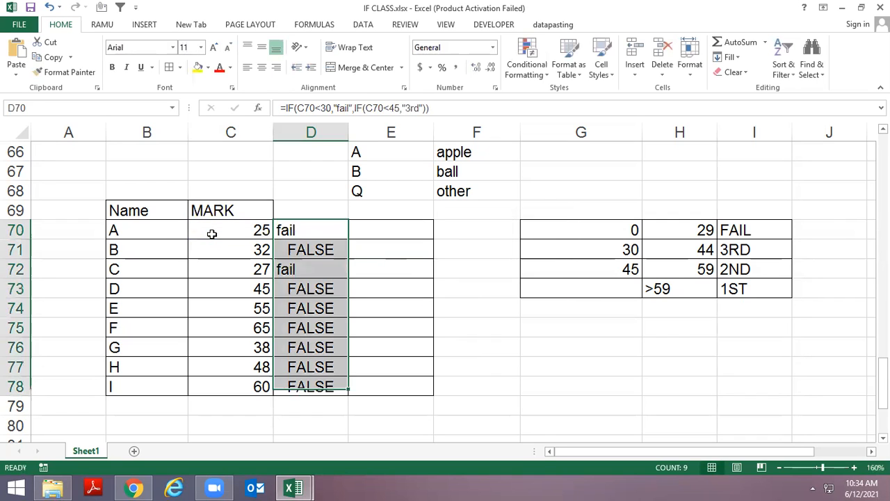
key("ctrl+d")
Add a third nested IF(C70<60,"2nd") as the value_if_false of the "3rd" test in D70
key("Down")
key("F2")
key("BackSpace")
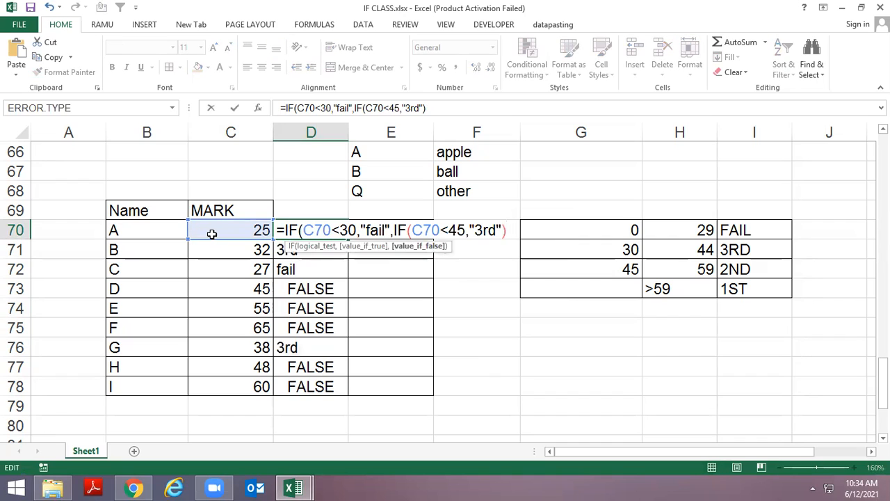
key("BackSpace")
type(",IF(c70<60,\"")
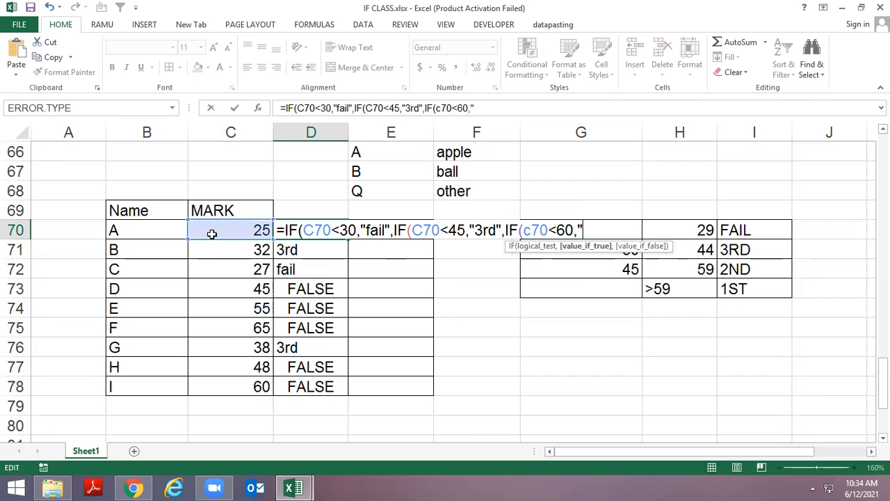
type("2dn")
type("\"")
key("Return")
key("Return")
Fill the three-level IF formula from D70 down to D78
key("shift+Down")
key("shift+Down")
key("shift+Down")
key("shift+Down")
key("shift+Down")
key("shift+Down")
key("shift+Down")
key("shift+Down")
key("ctrl+d")
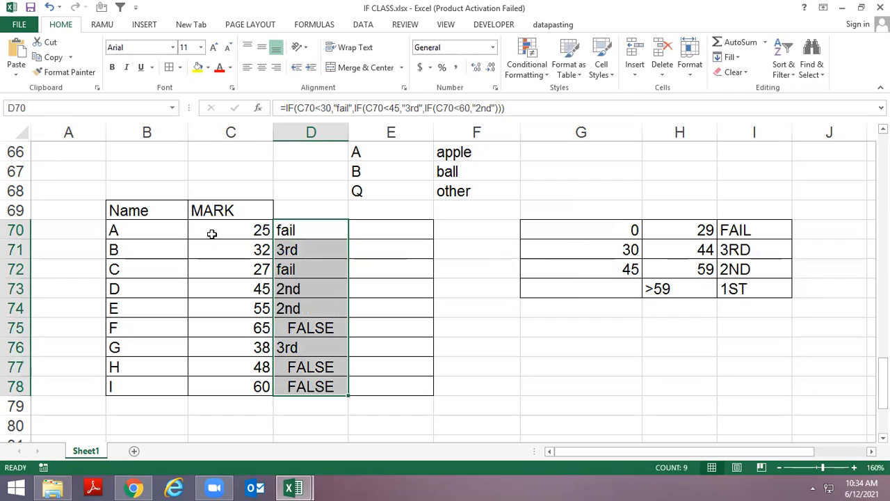
Add "1st" as the value_if_false of the innermost IF in D70's formula
key("F2")
key("BackSpace")
key("BackSpace")
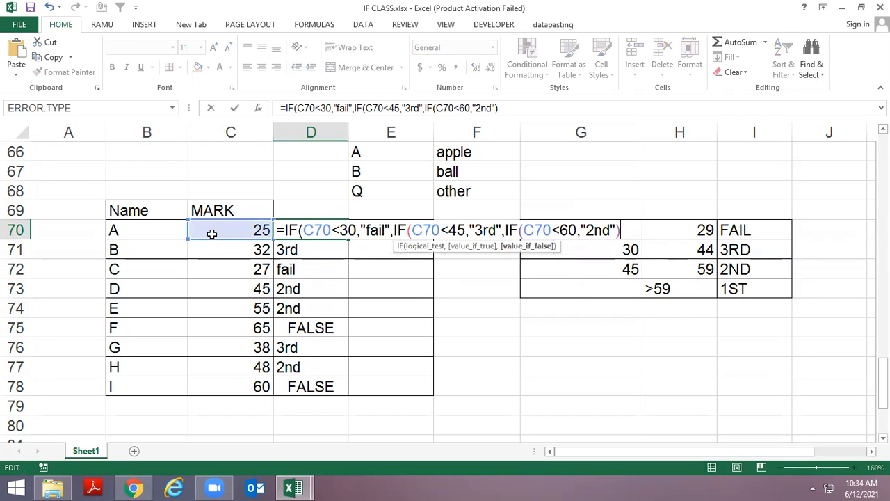
key("BackSpace")
type(",\"1st")
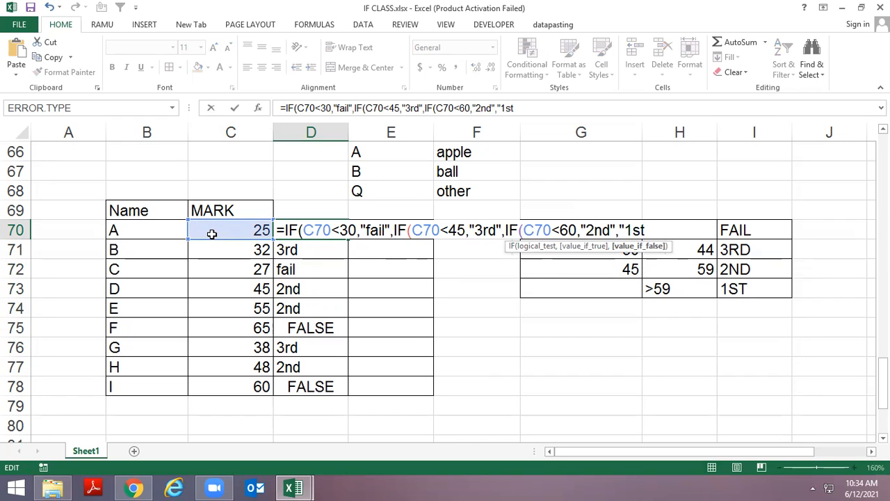
type("\"")
key("Return")
key("Return")
Fill the completed grading formula from D70 down to D78
key("ctrl+shift+Down")
key("ctrl+d")
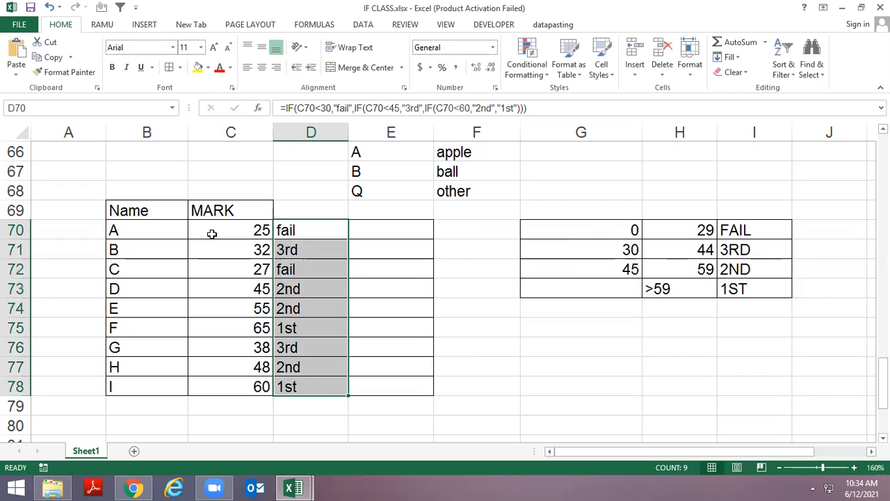
key("Down")
key("Up")
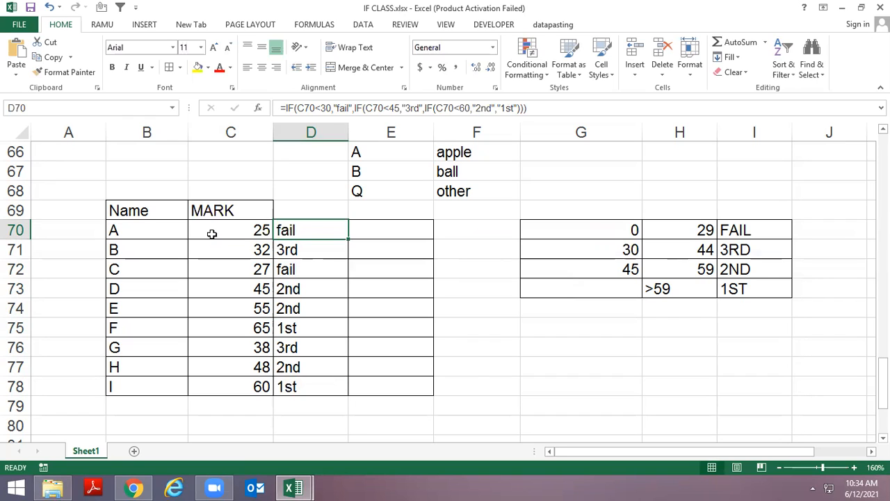
Start an IF formula in E70 with the logical test C70>59
key("Right")
type("=if")
key("Tab")
left_click(212, 234)
type("<")
key("BackSpace")
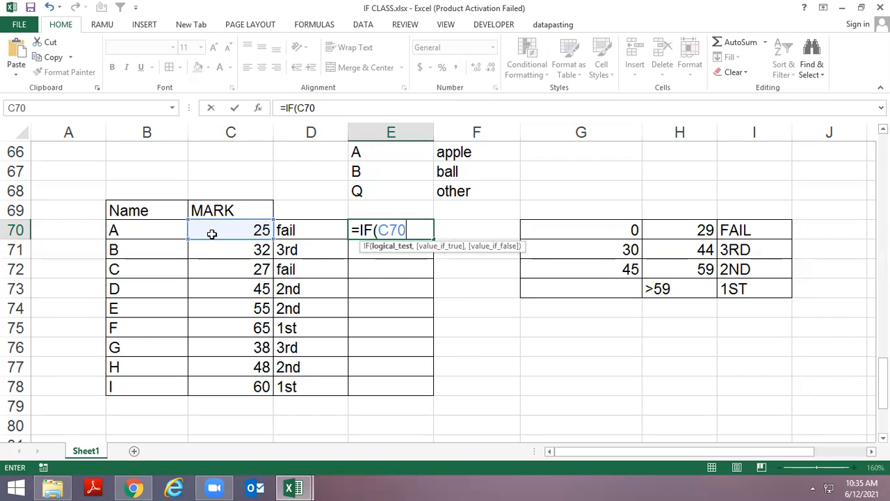
type(">59,")
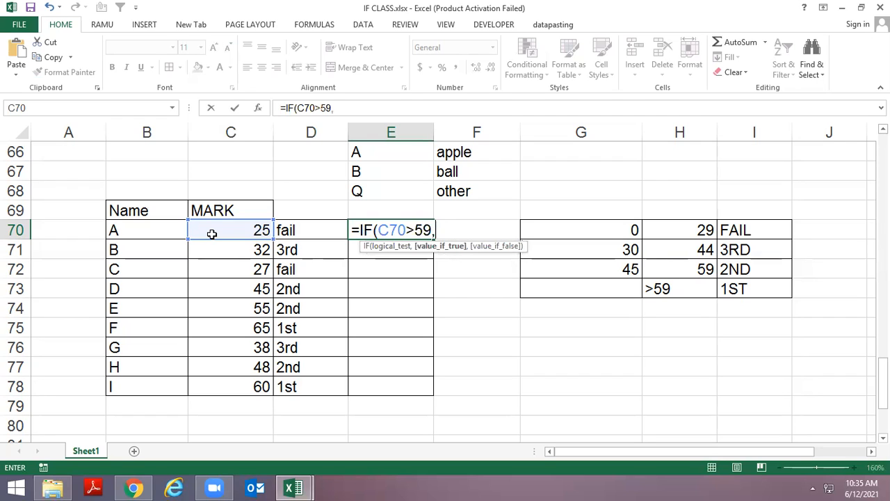
type("\"pass\"m")
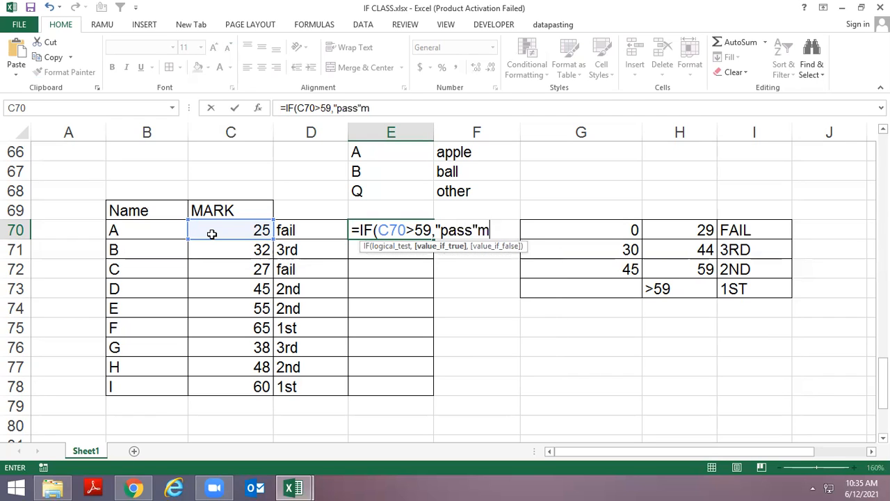
key("BackSpace")
type(",")
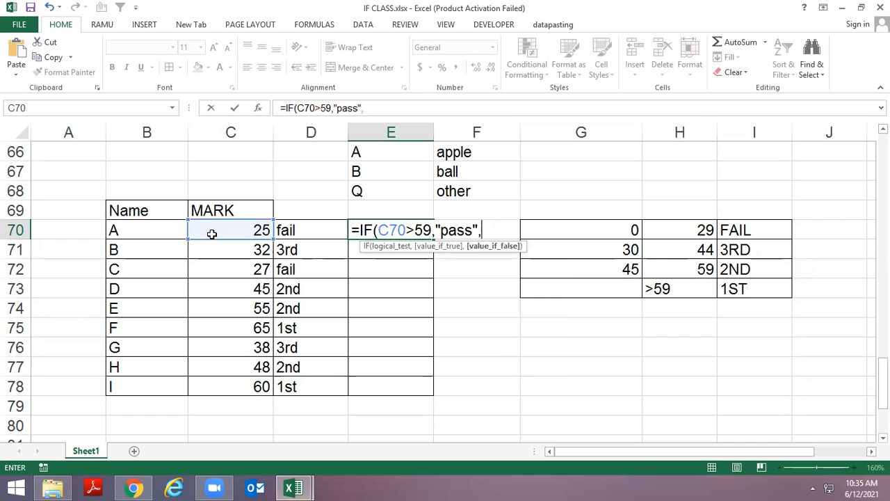
type("f")
key("BackSpace")
key("BackSpace")
key("BackSpace")
key("BackSpace")
key("BackSpace")
key("BackSpace")
key("BackSpace")
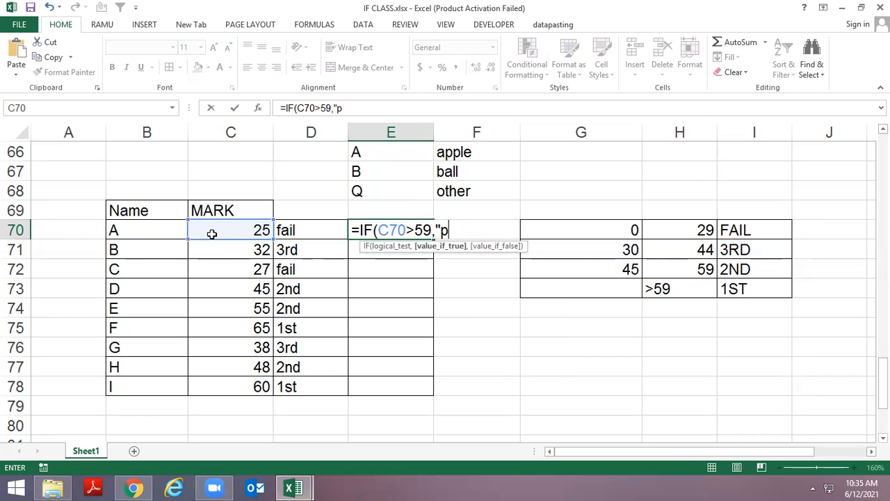
Set "1st" as E70's value_if_true and nest a second IF that tests C70>44 and returns "2nd"
type("1st\",IF(c70")
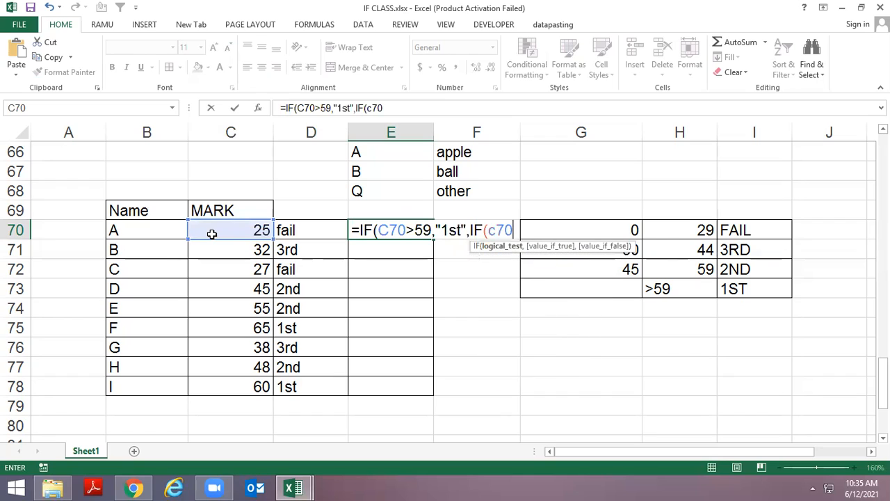
type(">44")
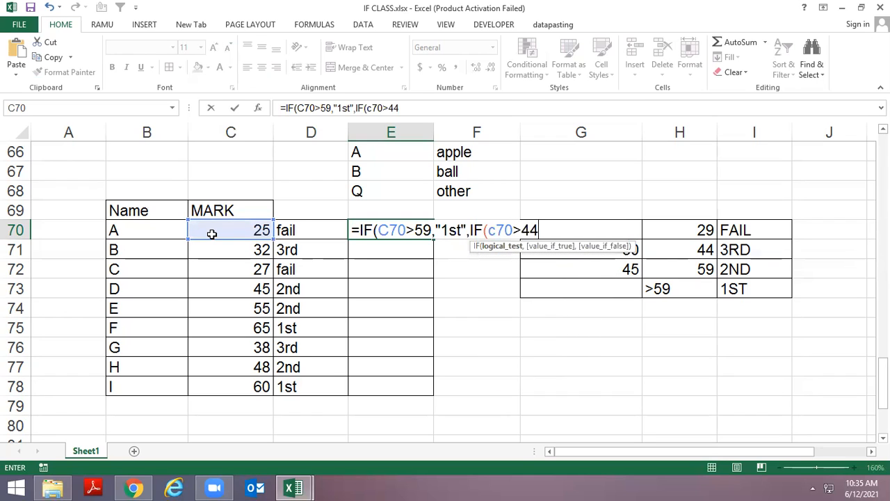
type(",\"")
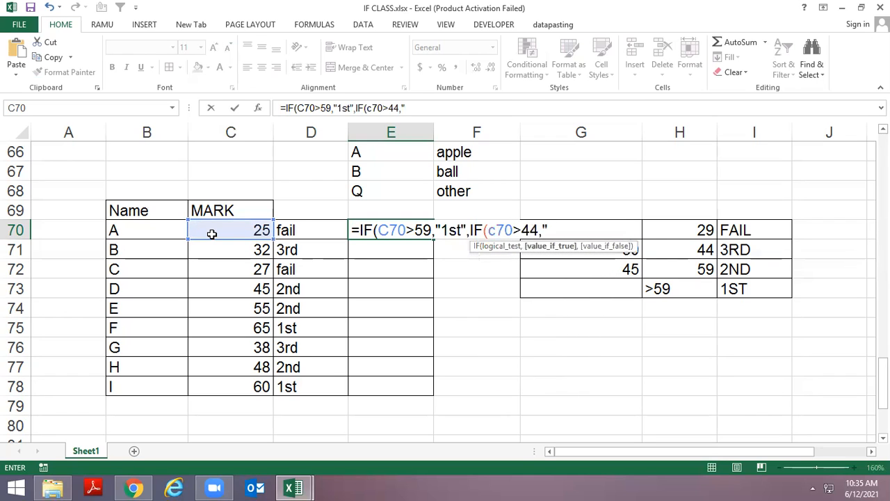
type("2nd\",IF(c70>")
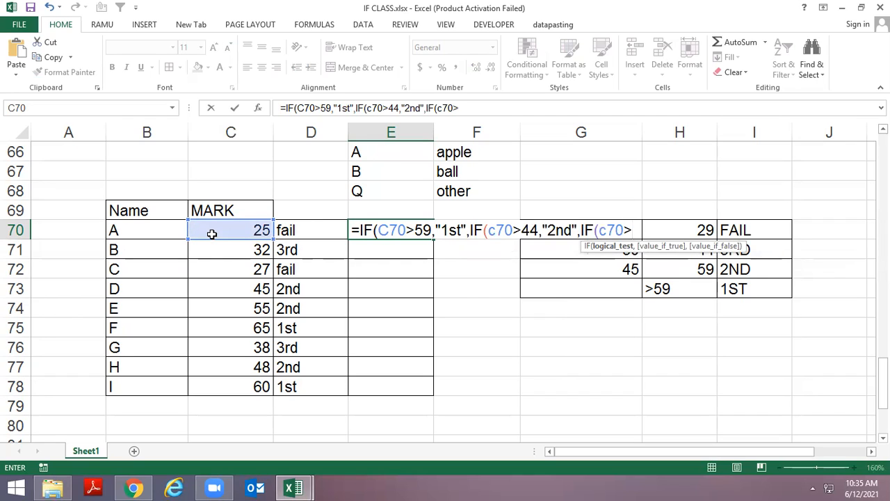
Complete E70's formula with a third nested IF testing C70>30, returning "3rd" if true and "fail" if false
type("30")
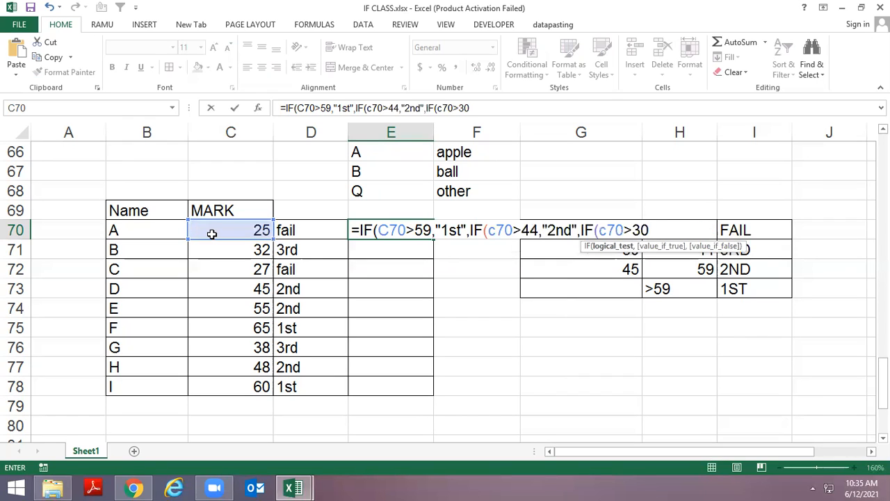
type(",\"3")
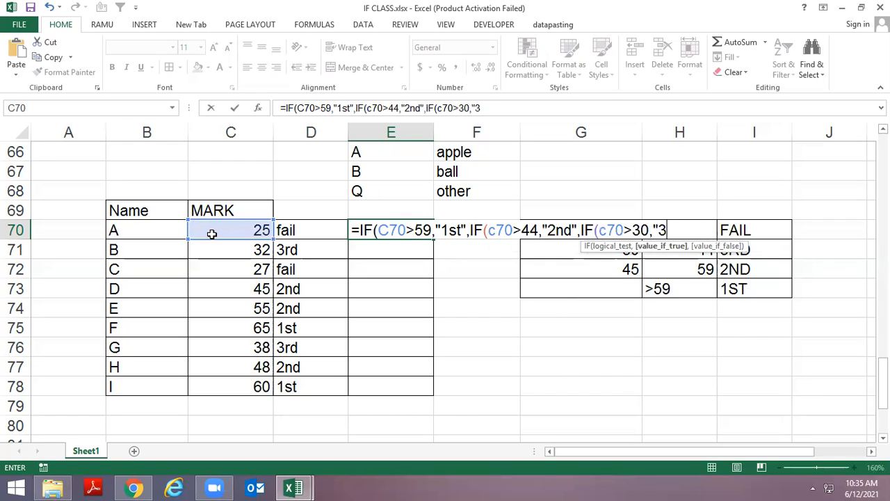
type("rd\",")
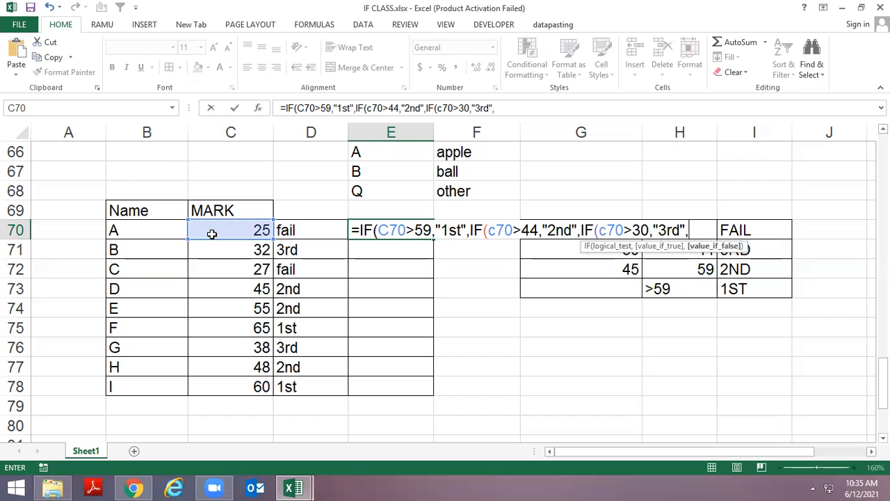
type("\"fail\"")
key("Return")
key("Return")
key("Up")
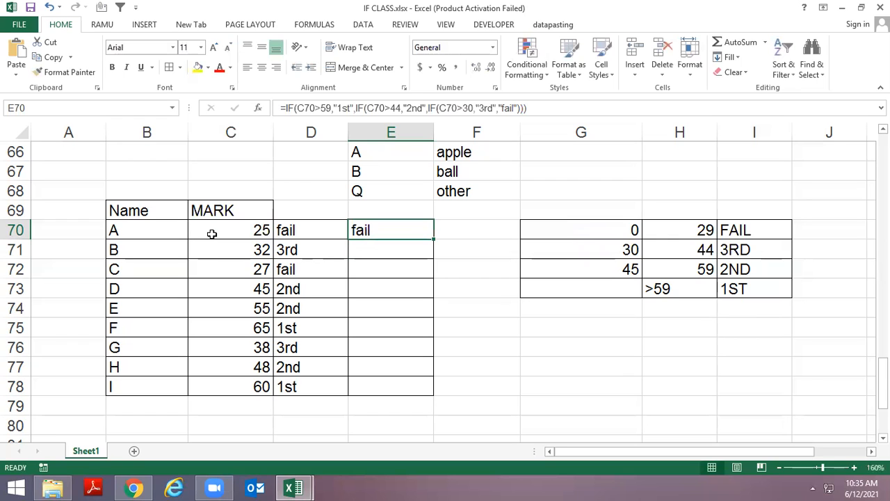
Change the innermost logical test in E70's formula to C70<30
key("F2")
key("Left")
key("Left")
key("Left")
key("Left")
key("Left")
key("Left")
key("Left")
key("Left")
key("Left")
key("Left")
key("Left")
key("Left")
key("Left")
key("Left")
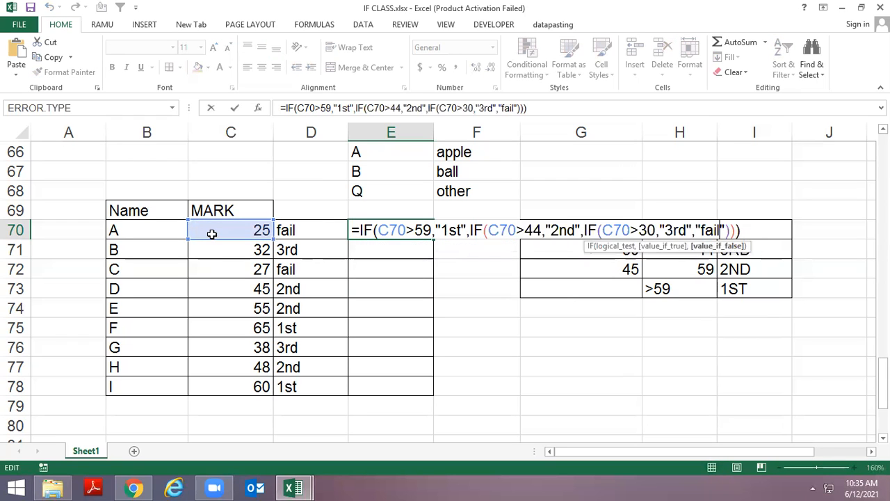
key("Left")
key("Left")
key("Left")
key("Left")
key("Left")
key("Delete")
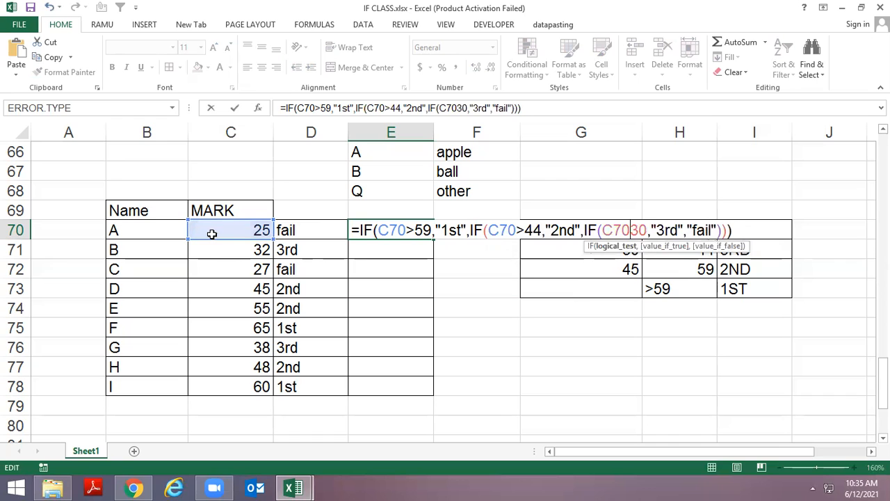
type("<")
key("Return")
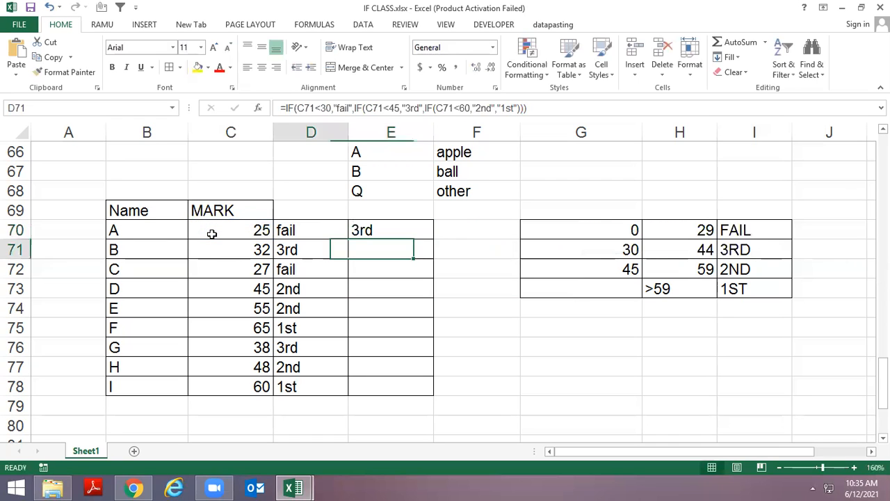
Fill the nested IF formula from E70 down to E78
key("Down")
key("Down")
key("Down")
key("Down")
key("Down")
key("Down")
key("Down")
key("ctrl+shift+Up")
key("ctrl+d")
key("Up")
key("Up")
key("Up")
key("Up")
key("Up")
key("Up")
key("Up")
key("Up")
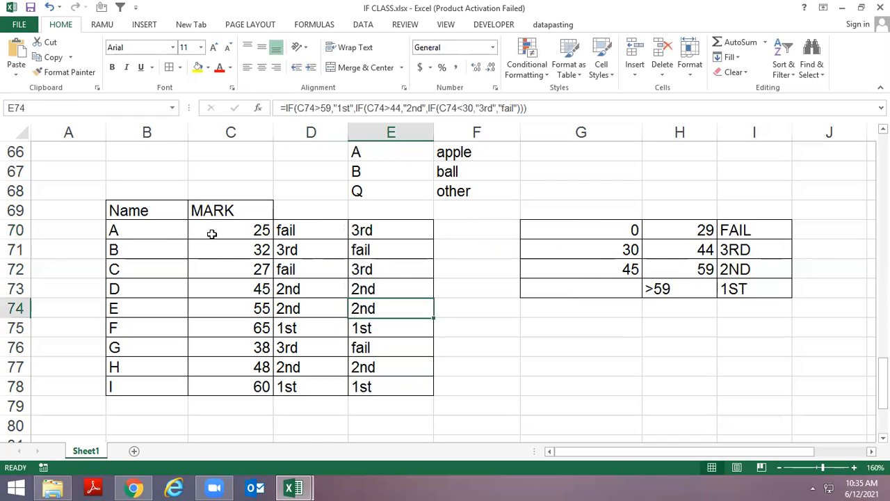
Change the innermost test in E71's formula to a greater-than comparison on C71
key("Down")
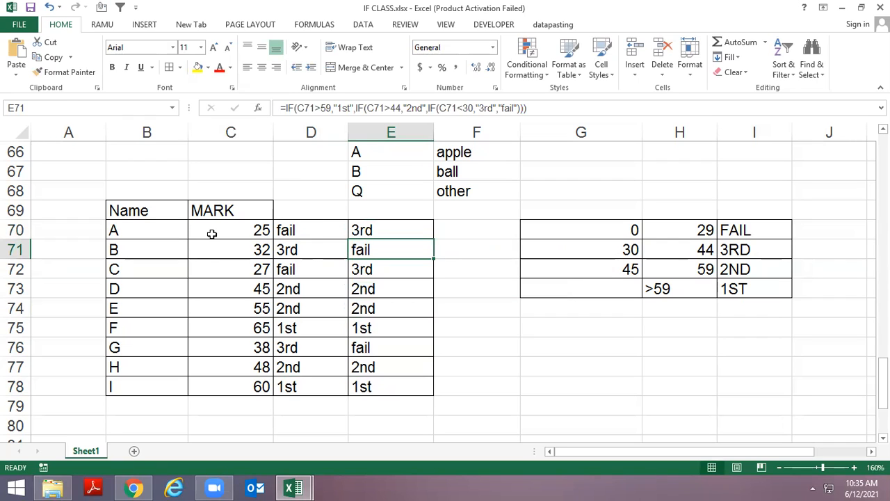
key("F2")
key("Left")
key("Left")
key("Left")
key("Left")
key("Left")
key("Left")
key("Left")
key("Left")
key("Left")
key("Left")
key("Left")
key("Left")
key("Left")
key("Left")
key("Left")
key("Left")
key("Left")
key("BackSpace")
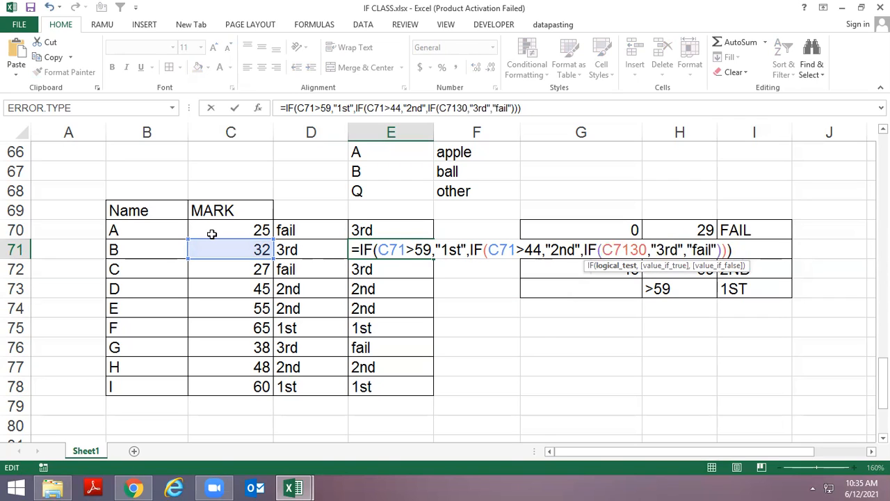
type(">")
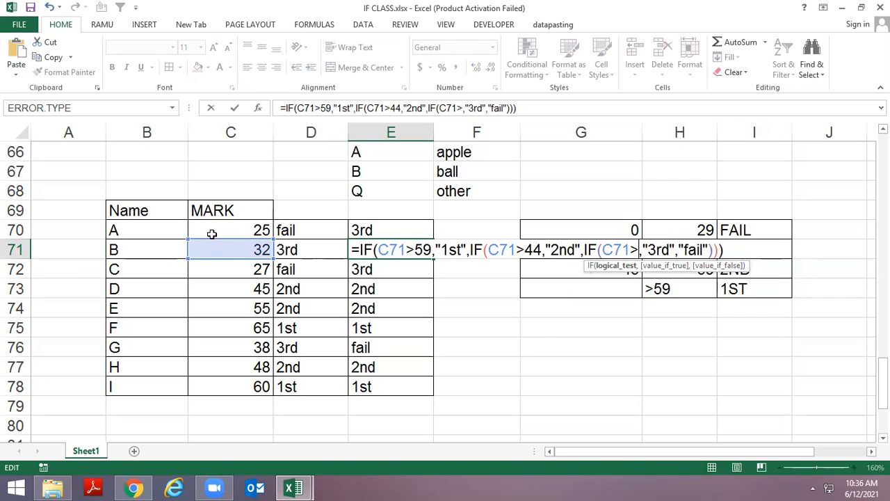
key("ctrl+Return")
Fill E70's formula down to E78 again, replacing the formulas below it
key("Up")
key("ctrl+shift+Down")
key("ctrl+d")
key("Down")
key("Up")
key("Down")
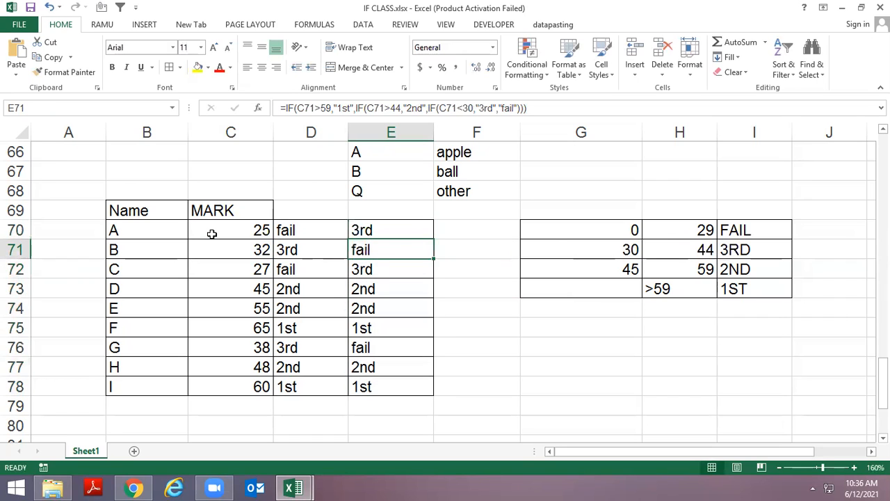
key("F2")
key("Left")
key("Left")
key("Left")
key("Left")
key("Left")
key("Left")
key("Left")
key("Left")
key("Left")
key("Left")
key("Left")
key("Left")
key("Left")
key("Left")
key("Left")
key("Left")
key("Left")
key("Left")
key("Left")
key("Left")
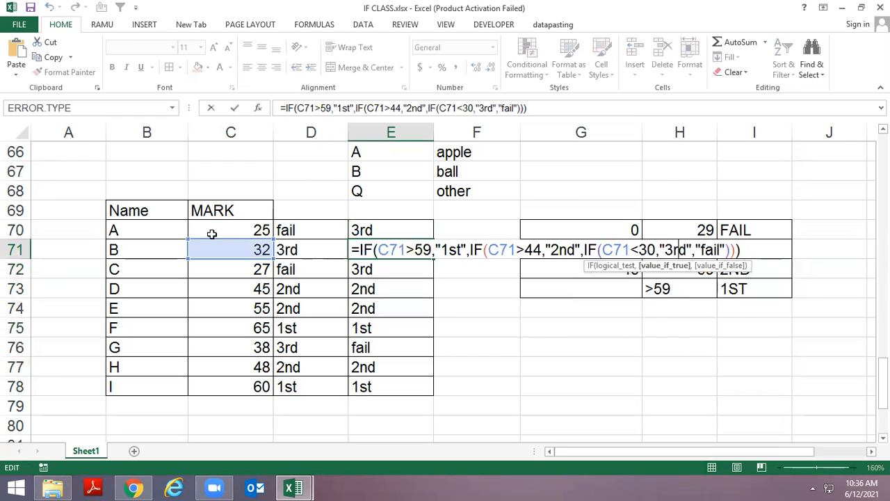
key("Escape")
key("F2")
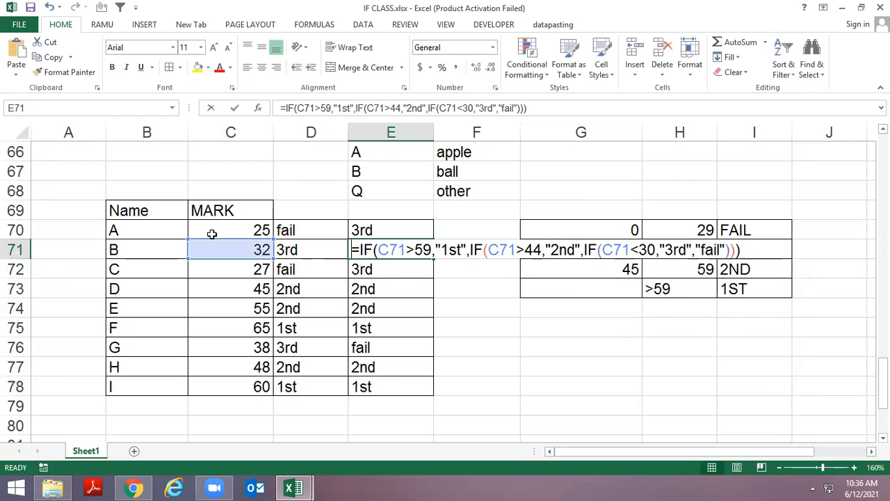
key("Left")
key("Left")
key("Left")
key("Left")
key("Left")
key("Left")
key("Escape")
Set the innermost test in E70's formula to C70>29 and fill the formula down to E78
key("Up")
key("F2")
key("Left")
key("Left")
key("Left")
key("Left")
key("Left")
key("Left")
key("Left")
key("Left")
key("Left")
key("Left")
key("Left")
key("Left")
key("Left")
key("Left")
key("Left")
key("Left")
key("Left")
key("Left")
key("Delete")
key("Delete")
type("29")
key("BackSpace")
key("BackSpace")
key("BackSpace")
type(">29")
key("ctrl+Return")
key("ctrl+shift+Down")
key("ctrl+d")
Enter the comparison formula =D70=E70 in F70 to check both grading formulas against each other
key("Right")
type("=")
key("Left")
key("Left")
type("=")
key("Left")
key("Return")
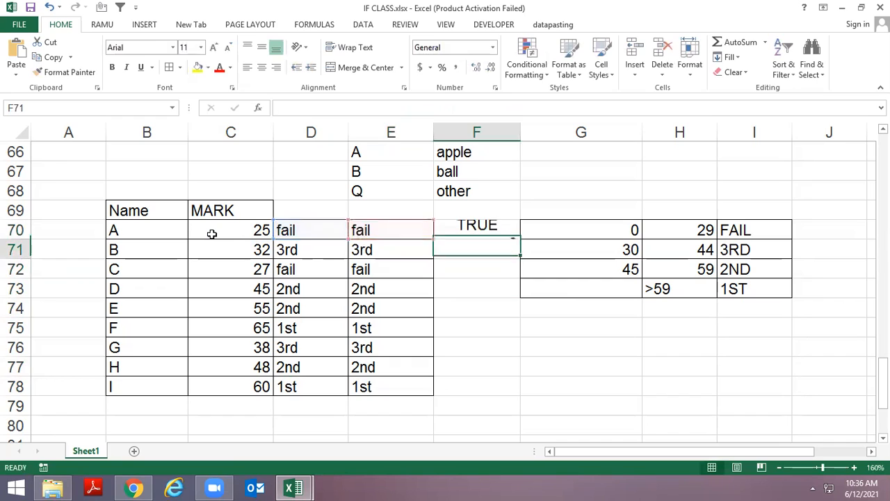
Fill the comparison formula from F70 down to F78
key("Left")
key("ctrl+Down")
key("Right")
key("ctrl+shift+Up")
key("ctrl+d")
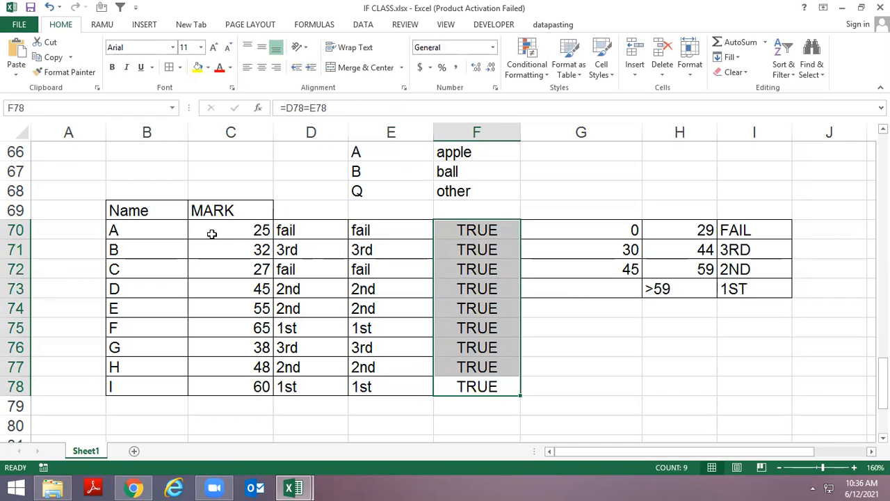
Clear the comparison formulas from F70:F78 and return to F70
key("Delete")
key("Up")
key("Up")
key("Up")
key("Up")
key("Up")
key("Up")
key("Up")
key("Up")
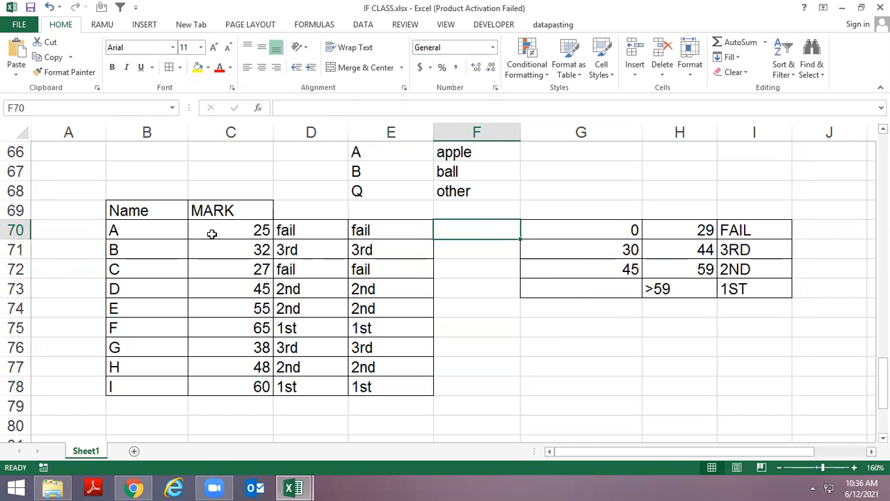
Try to enter the formula =IF(C70>44."2nd" in F70 to grade the first mark
type("=if(")
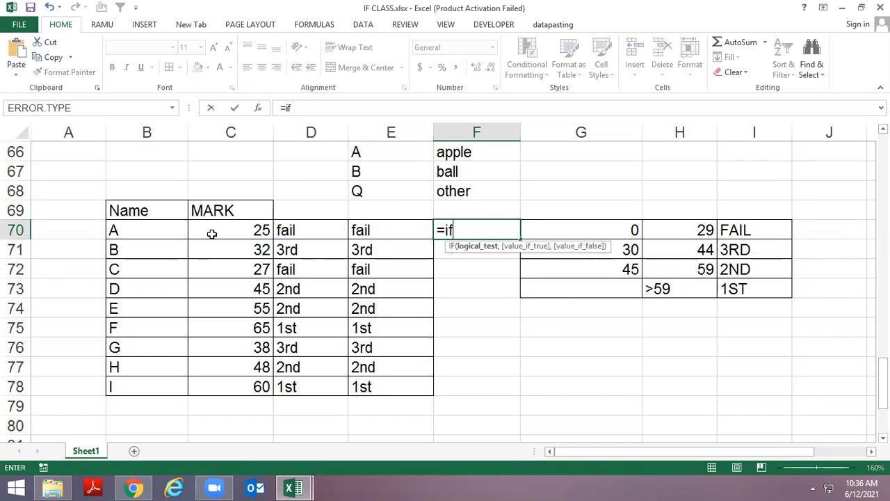
key("Left")
key("Left")
key("Left")
type(">44.")
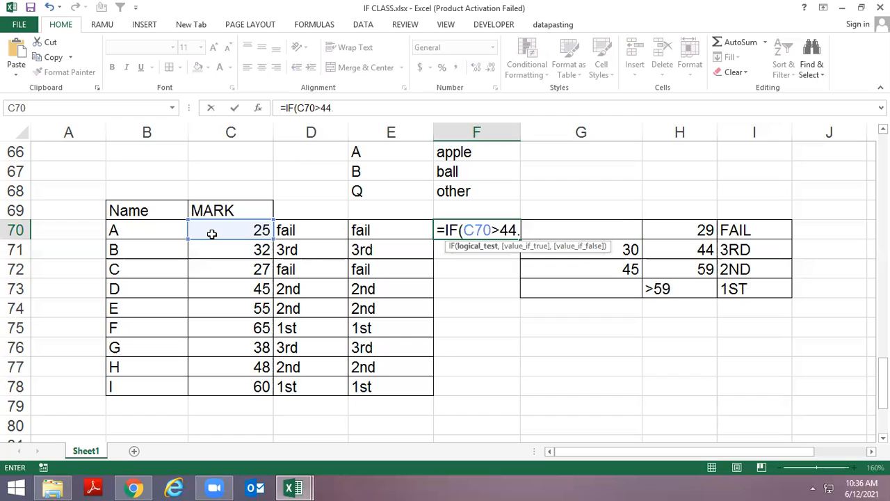
type("\"2nd\"")
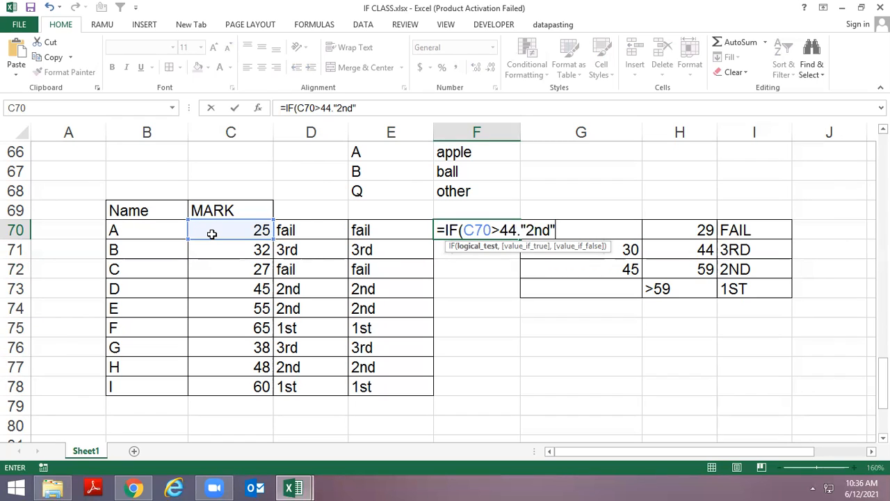
key("Return")
key("Return")
Replace the period after 44 with a comma in F70's formula and commit it
key("Left")
key("Left")
key("Left")
key("Left")
key("Left")
key("Left")
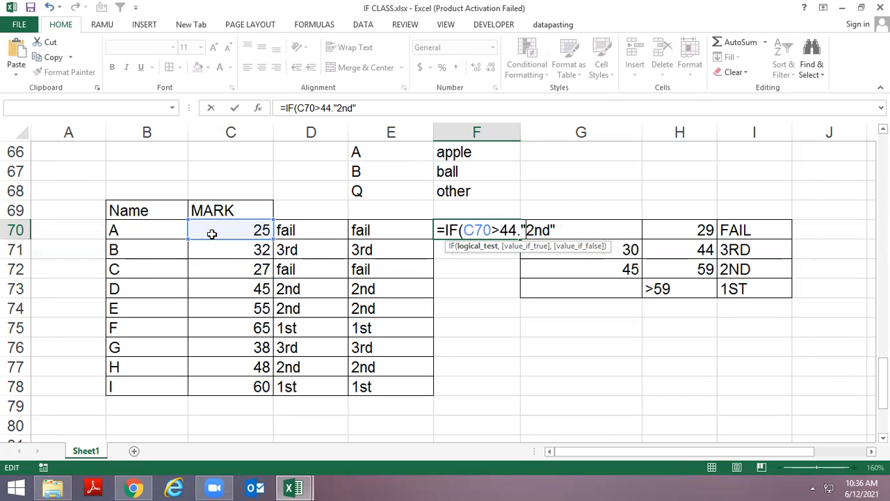
key("Right")
key("Delete")
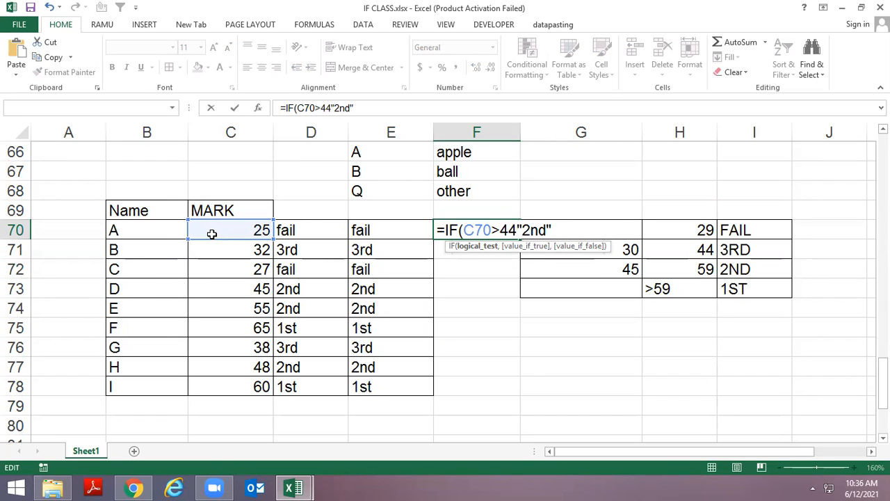
type(",")
key("Return")
Fill the C70>44 test formula from F70 down to F78
key("Left")
key("ctrl+Down")
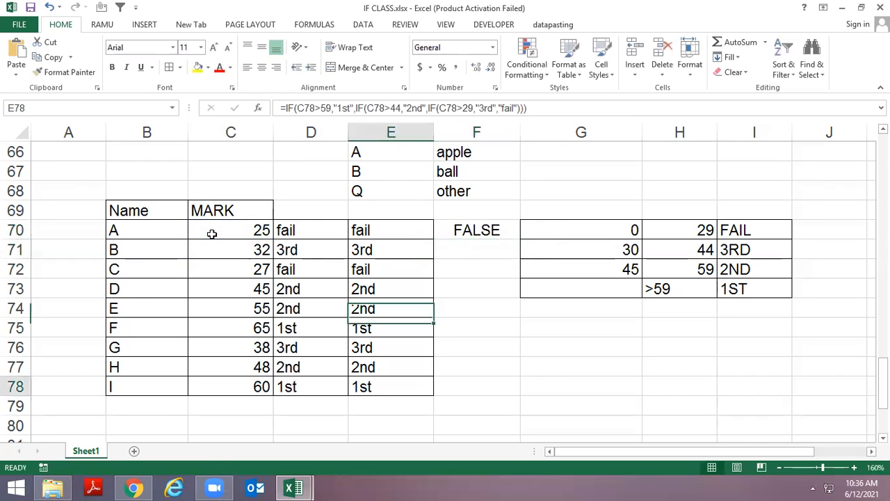
key("Right")
key("ctrl+shift+Up")
key("ctrl+d")
Compare the single-test result in F75 with the nested IF grade in E75
key("Up")
key("Up")
key("Up")
key("Up")
key("Up")
key("Up")
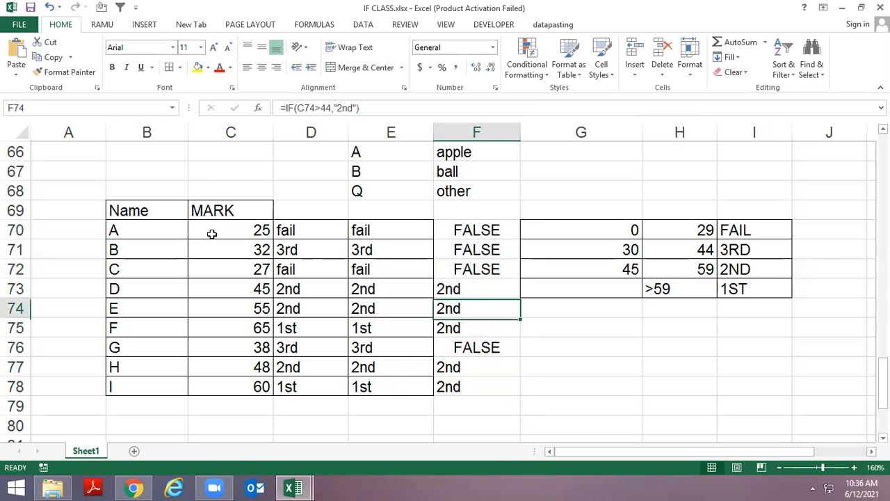
key("Down")
key("Down")
key("Down")
key("Left")
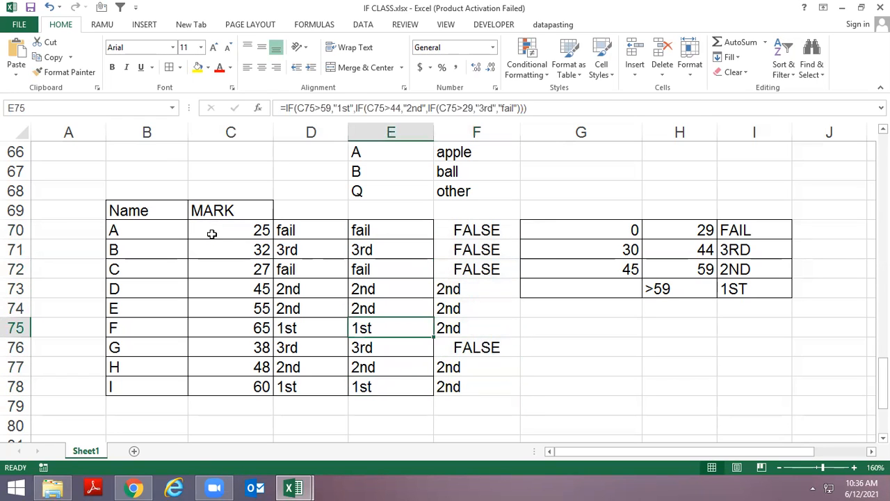
key("Right")
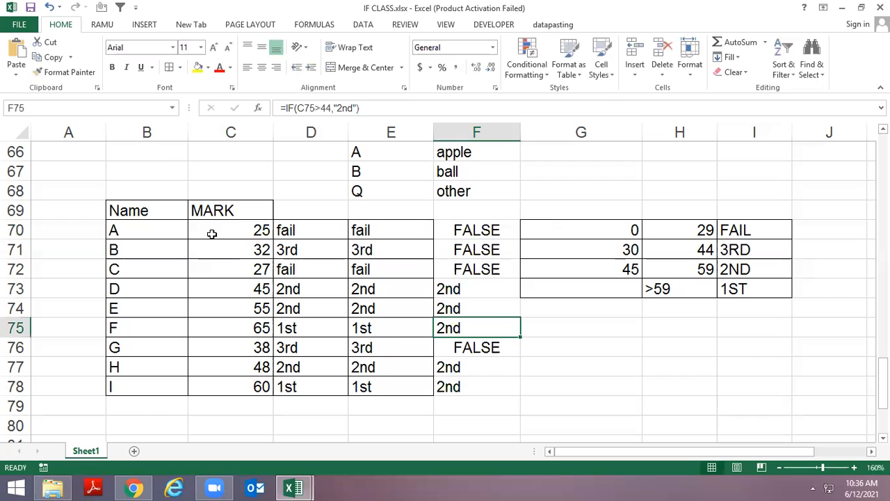
Examine the threshold 44 in F75's IF formula and leave the formula as it is
key("F2")
key("Left")
key("Left")
key("Left")
key("Left")
key("Left")
key("Left")
key("Left")
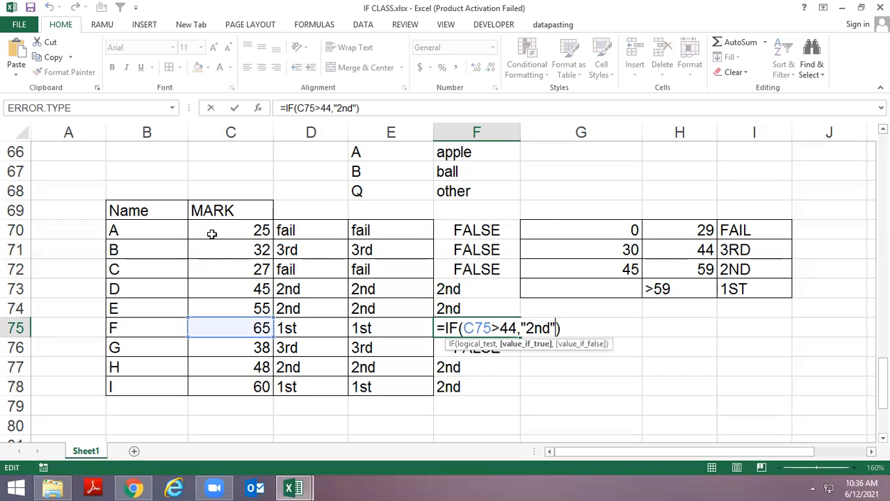
key("shift+Left")
key("shift+Left")
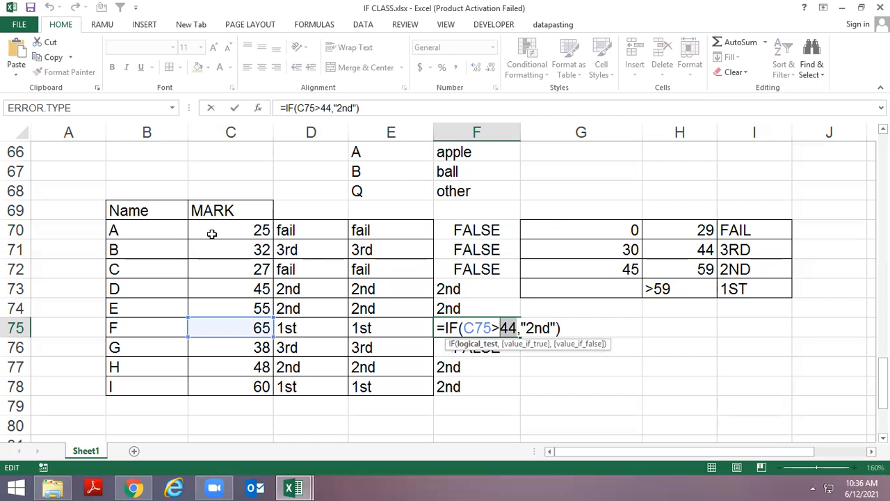
key("ctrl+Return")
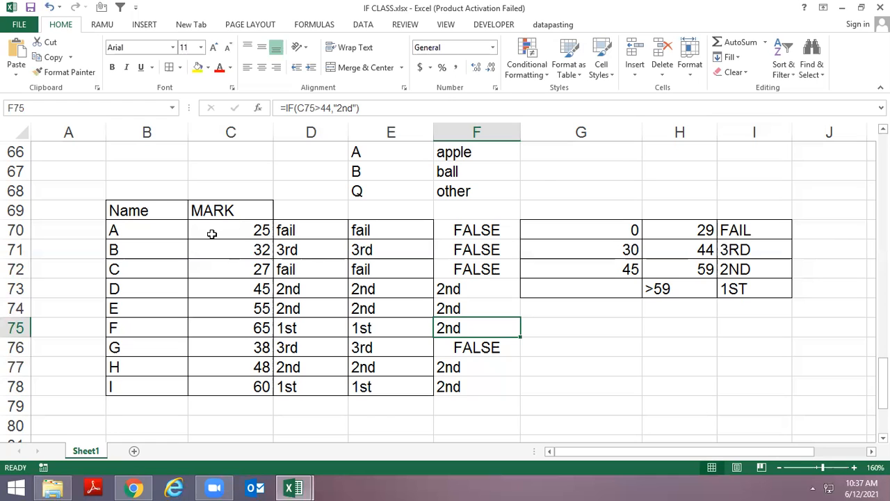
Clear the existing commission formula from D83 beside the Sales Man list
scroll(209, 264, "down", 4)
scroll(282, 254, "up", 1)
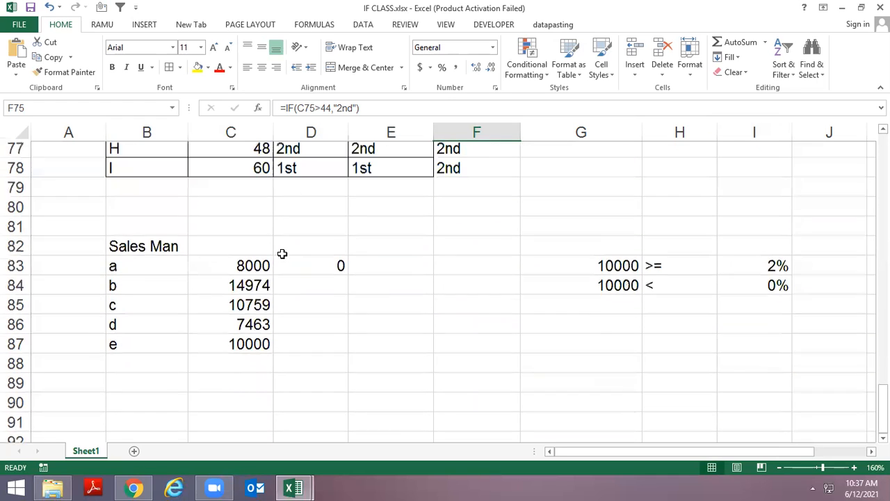
scroll(282, 254, "up", 1)
left_click(328, 302)
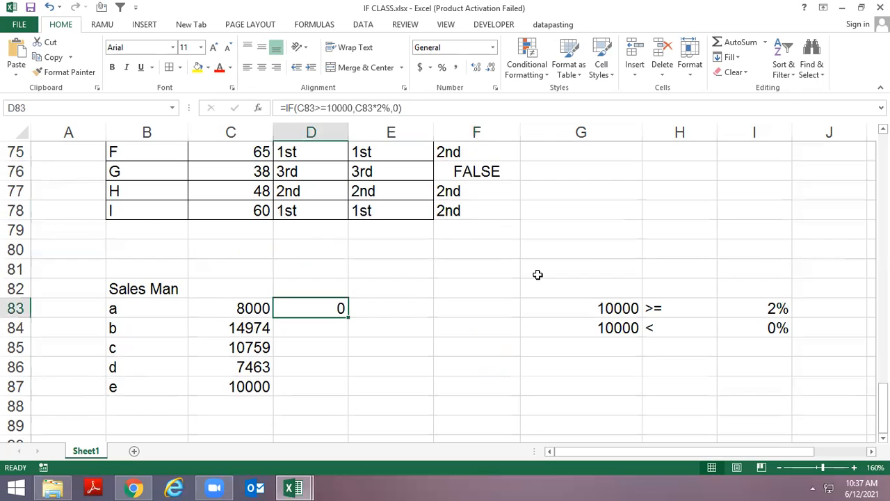
key("Delete")
Apply all borders to the Sales Man table in B82:C87
key("Left")
key("Left")
key("Up")
key("ctrl+shift+Down")
key("shift+Right")
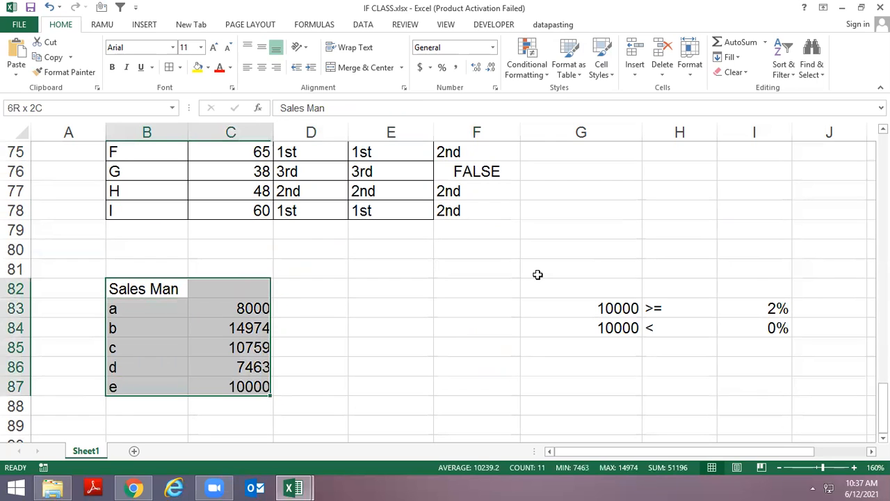
key("alt+h")
key("b")
key("a")
Enter the header "sales" in C82
key("Up")
key("Down")
key("Right")
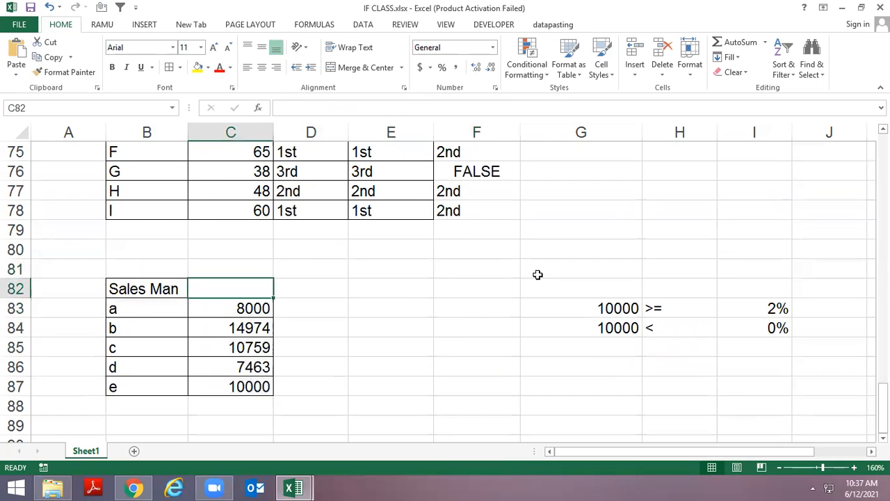
type("sav")
key("BackSpace")
type("les")
key("Return")
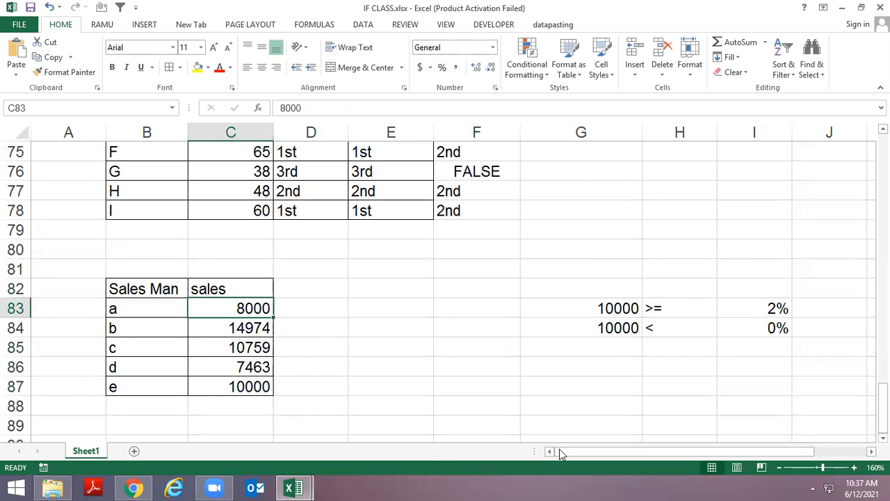
Review the commission criteria in G83:I84, covering the 10000 threshold, its operators and the percentages
key("alt+Tab")
key("alt+Tab")
left_click_drag(591, 308, 756, 321)
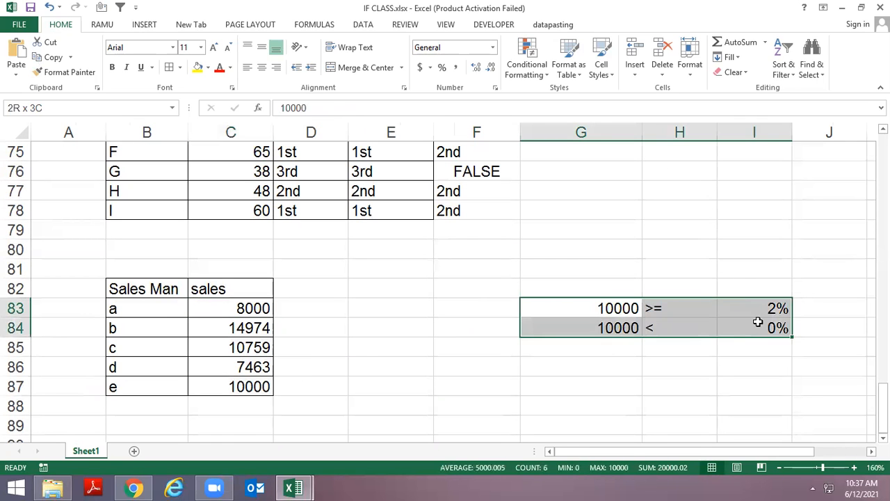
left_click(702, 350)
left_click(646, 306)
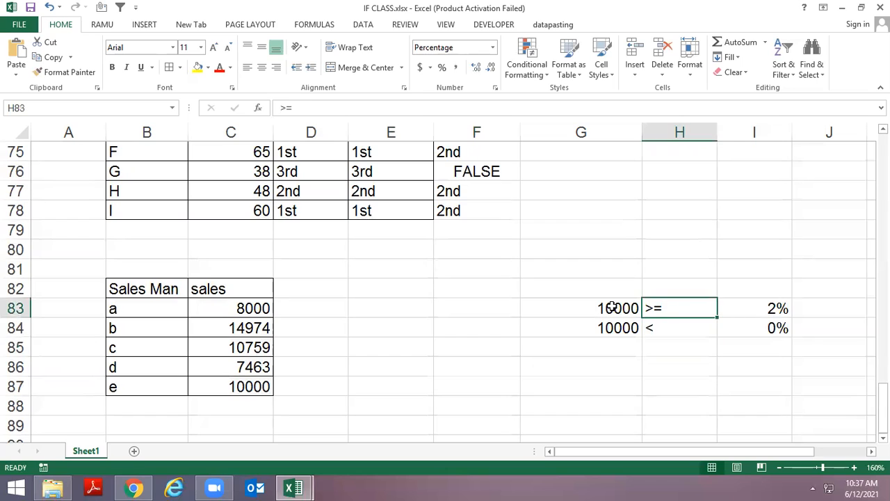
left_click(638, 304)
left_click(661, 303)
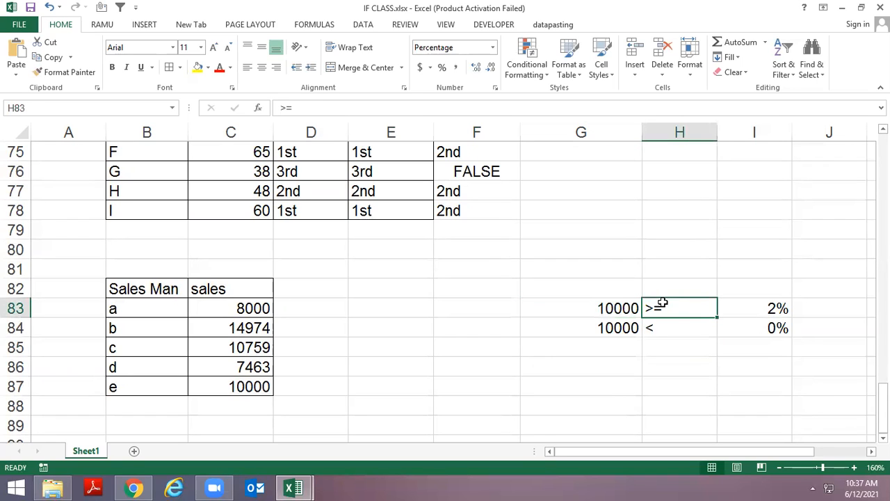
left_click(771, 308)
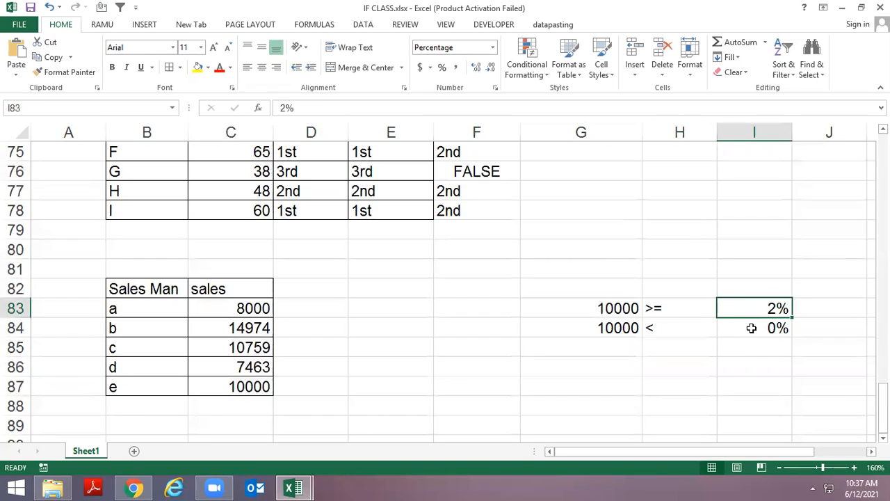
left_click(752, 328)
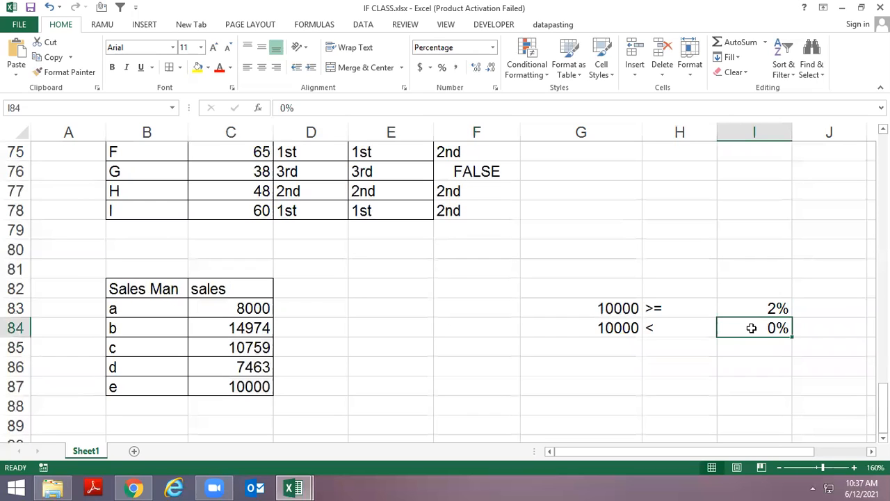
Enter the commission formula =IF(C83>=10000,C83*2%,0) in D83
left_click(327, 311)
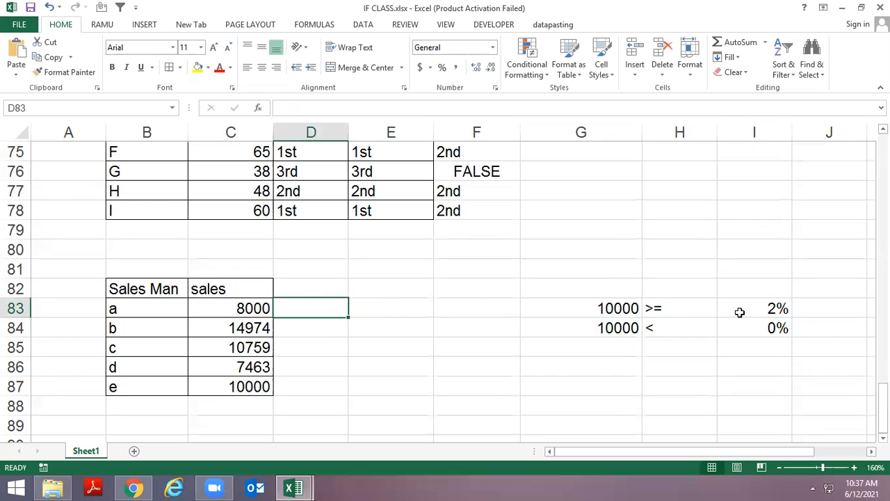
type("=IF(")
key("Left")
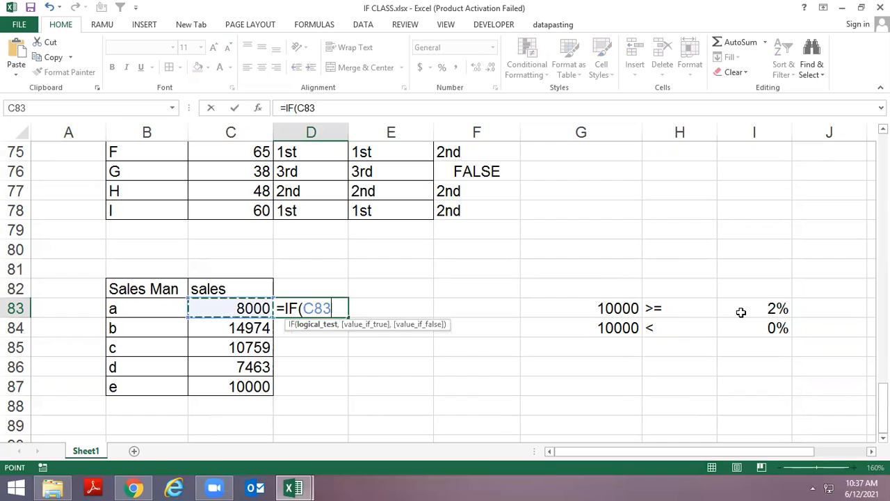
type(">=10000")
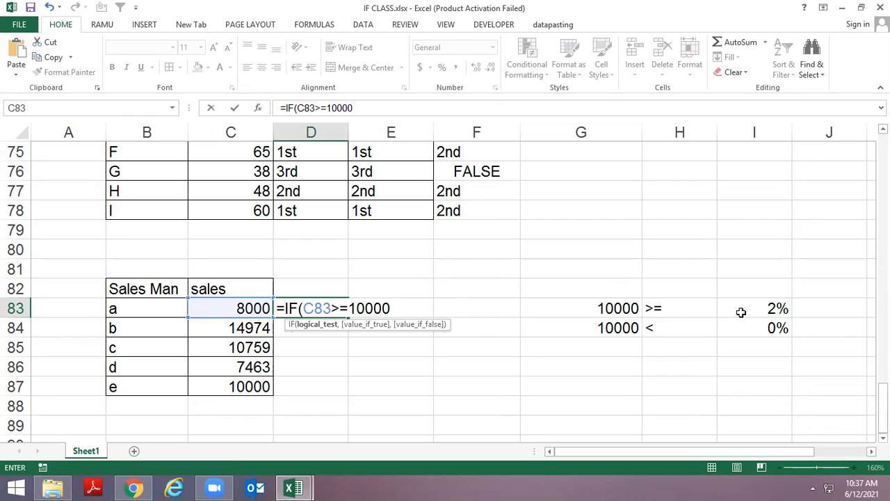
type(",")
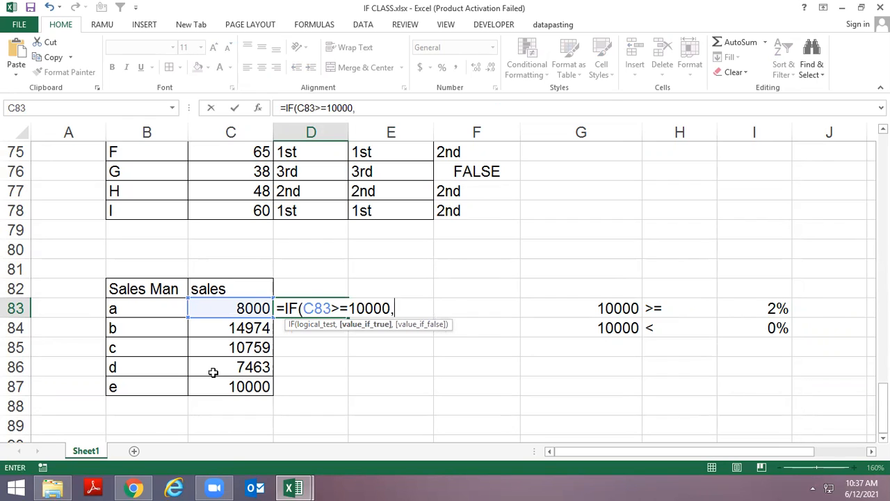
left_click(204, 311)
type("*2")
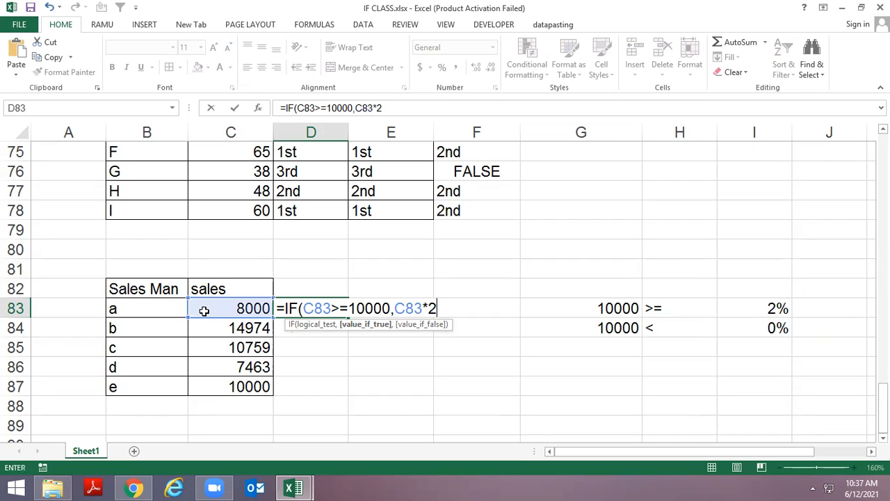
type("%,0")
key("Return")
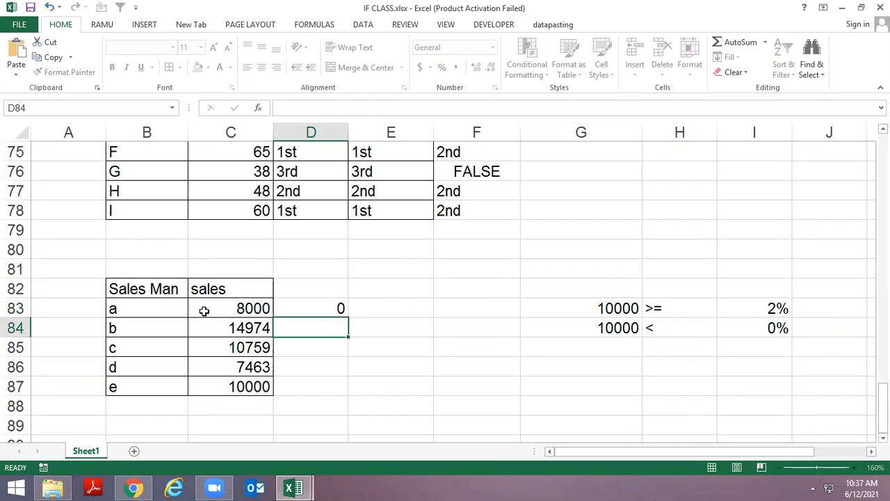
Fill the commission formula from D83 down to D87
key("Left")
key("ctrl+Down")
key("Right")
key("ctrl+shift+Up")
key("ctrl+d")
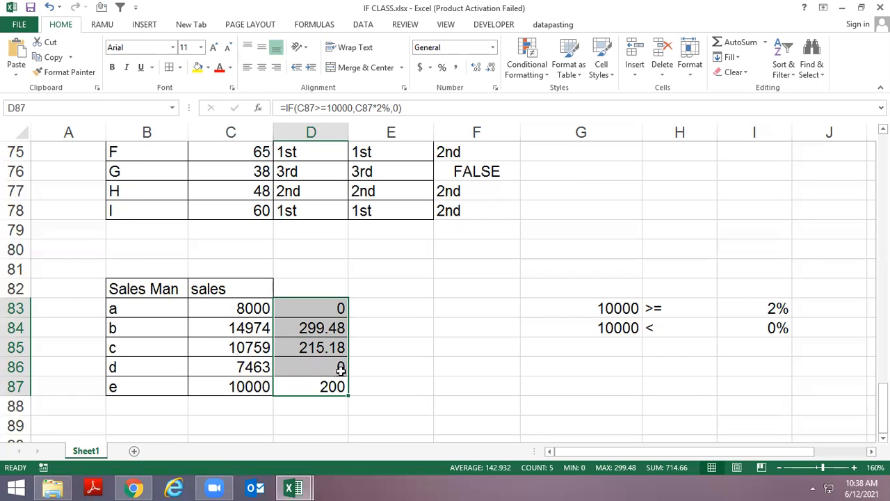
Inspect the commission formula and result for salesman b in D84
left_click(394, 348)
left_click(296, 332)
scroll(296, 333, "down", 1)
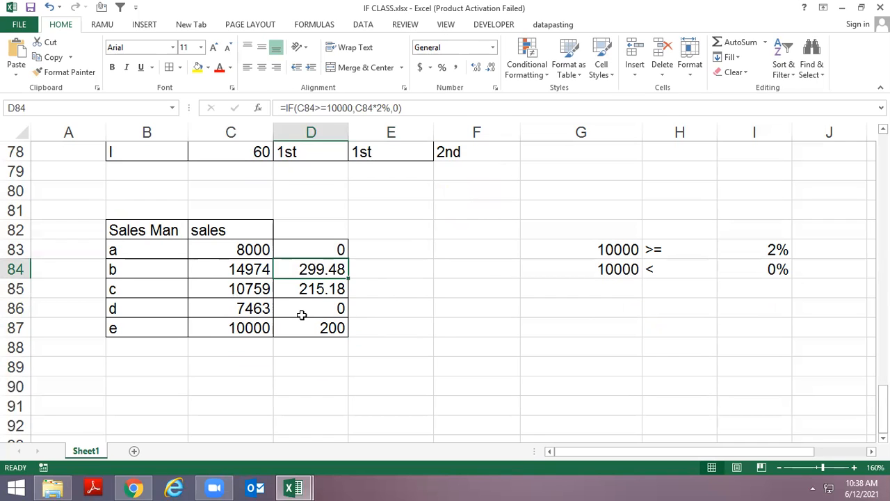
scroll(299, 313, "up", 1)
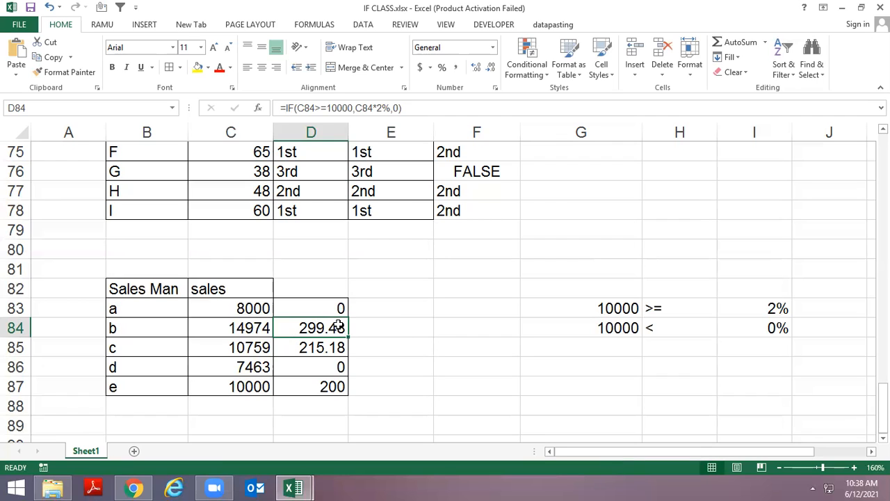
Clear the commission formulas from D83:D87
key("Up")
key("shift+Down")
key("shift+Down")
key("shift+Down")
key("shift+Down")
key("Delete")
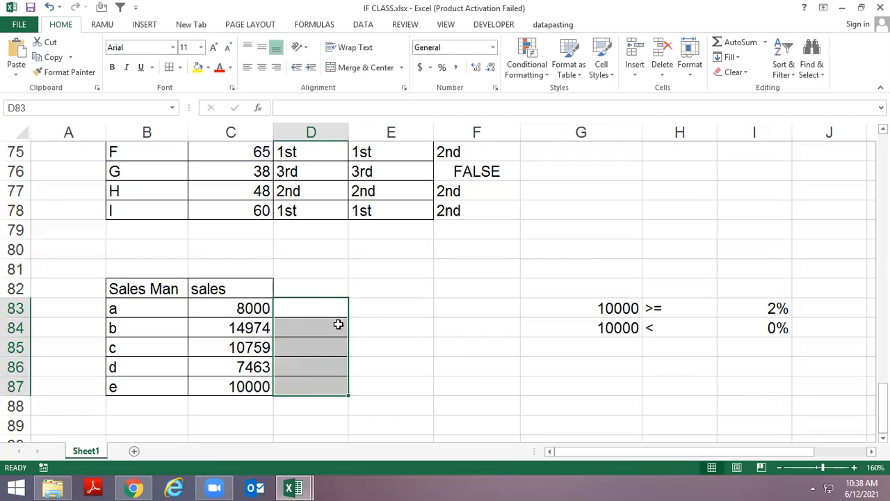
key("Left")
key("Up")
key("Left")
key("Right")
key("Left")
key("Right")
Apply all borders to the commission criteria table in G83:I84 and return to G83
key("Down")
key("Right")
key("Right")
key("Right")
key("Right")
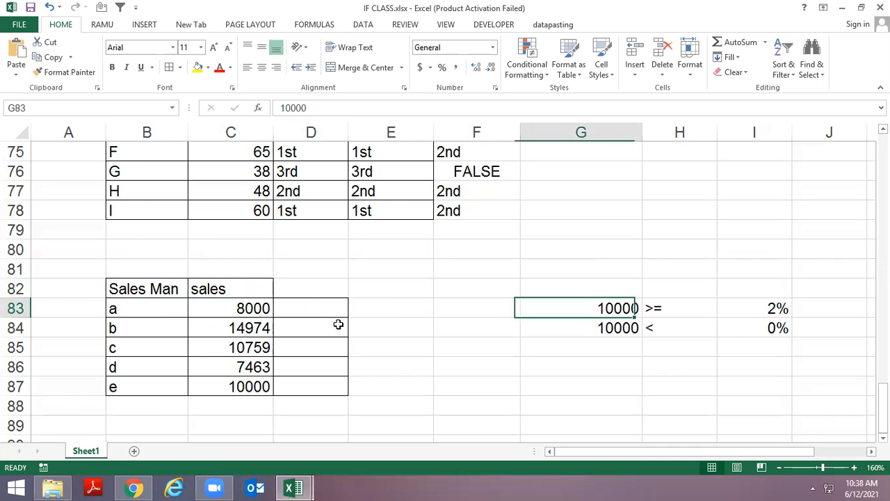
key("Right")
key("Left")
key("shift+Right")
key("shift+Down")
key("shift+Right")
key("alt+h")
key("b")
key("a")
key("Down")
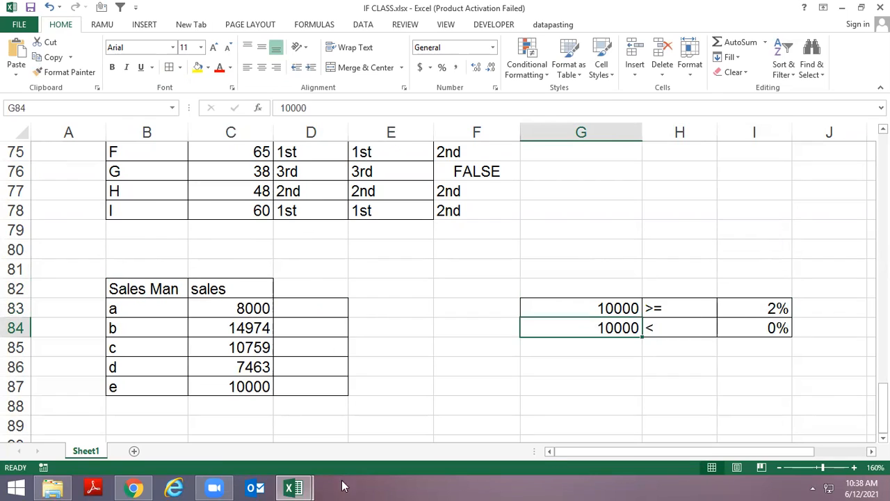
left_click(596, 309)
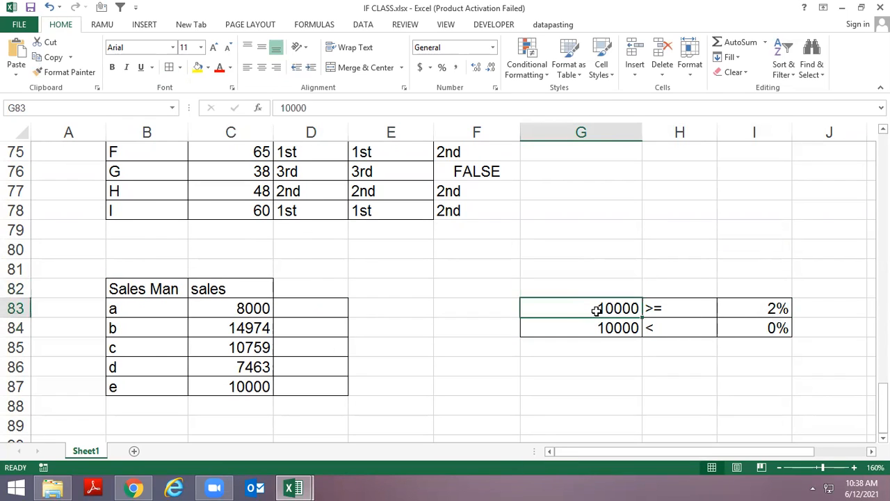
Review the commission criteria in G83:I84, comparing the threshold, operator and percentage of each row
key("shift+Right")
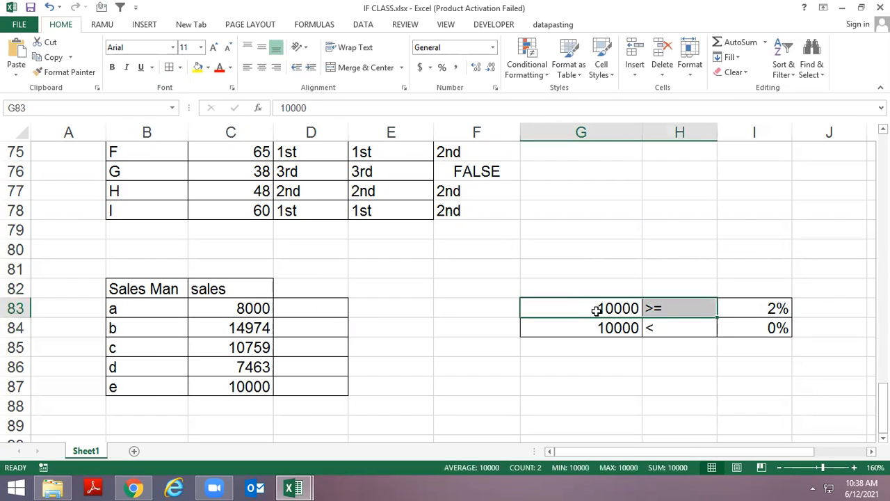
key("Right")
key("Right")
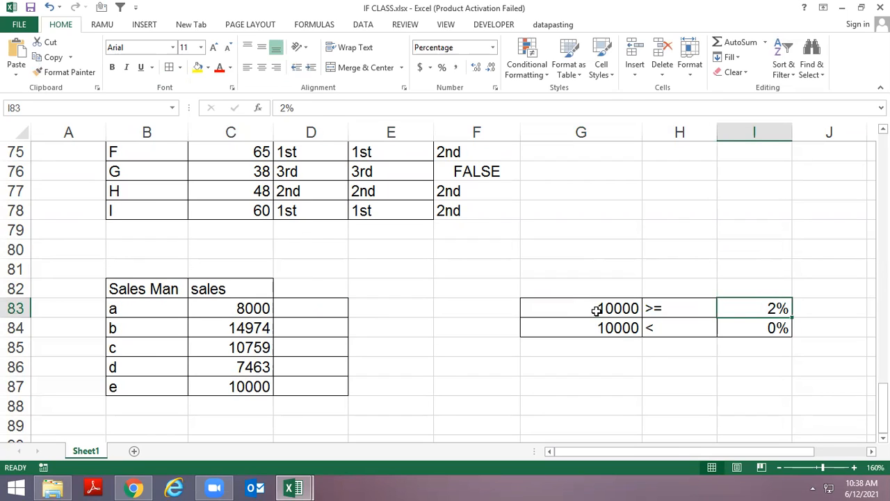
key("Left")
key("Left")
key("Down")
key("Right")
key("Right")
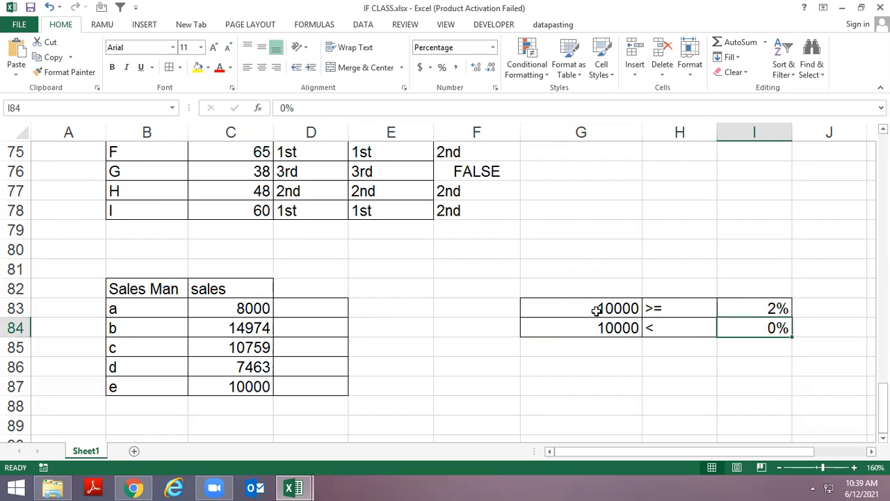
Enter the commission formula =IF(C83>=10000,C83*2%,0) for salesman a in D83
key("Left")
key("Left")
key("Left")
key("Left")
key("Left")
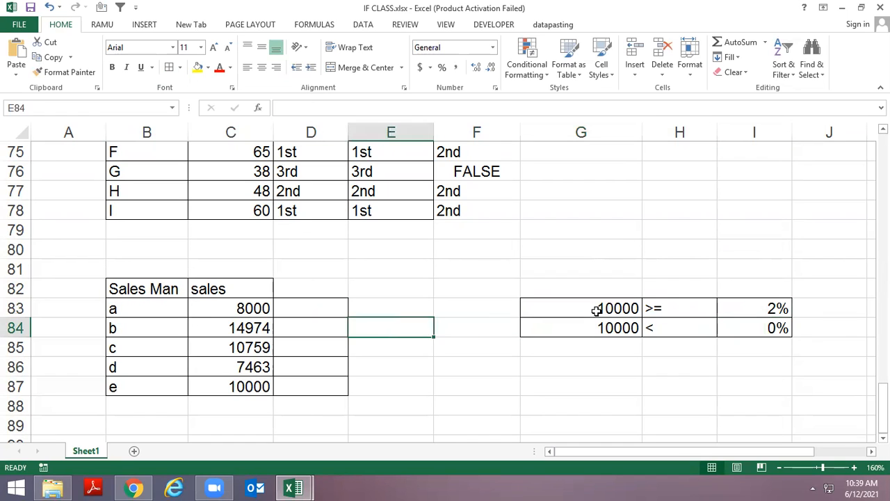
key("Up")
type("=if")
key("Tab")
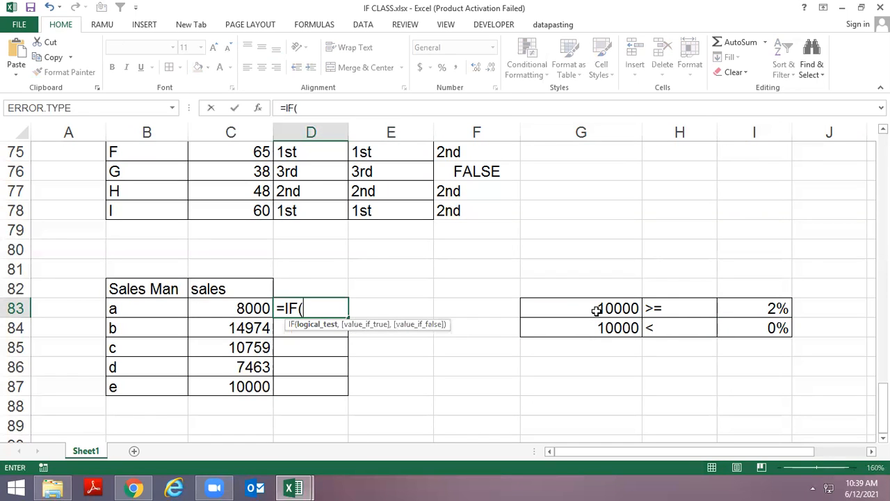
key("Left")
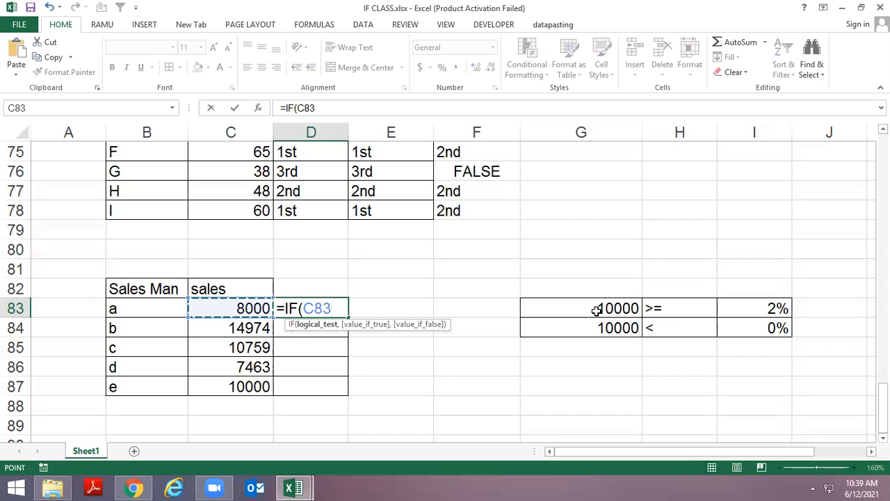
type(">")
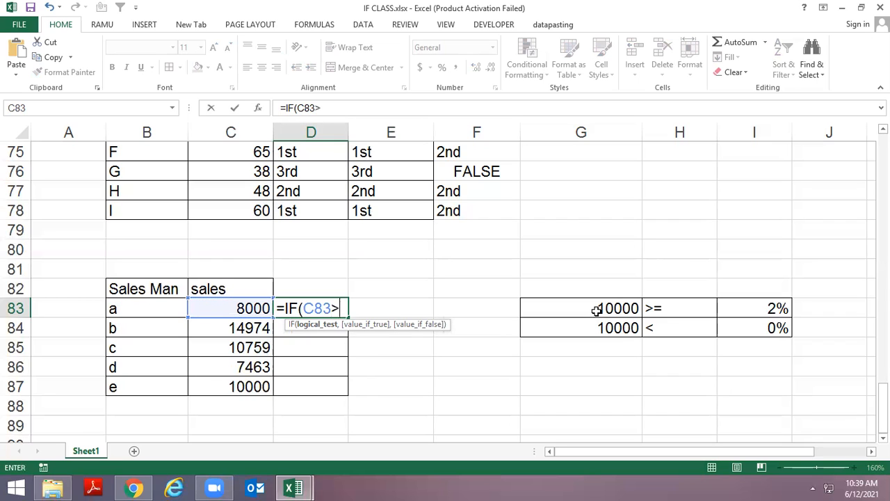
type("=1000")
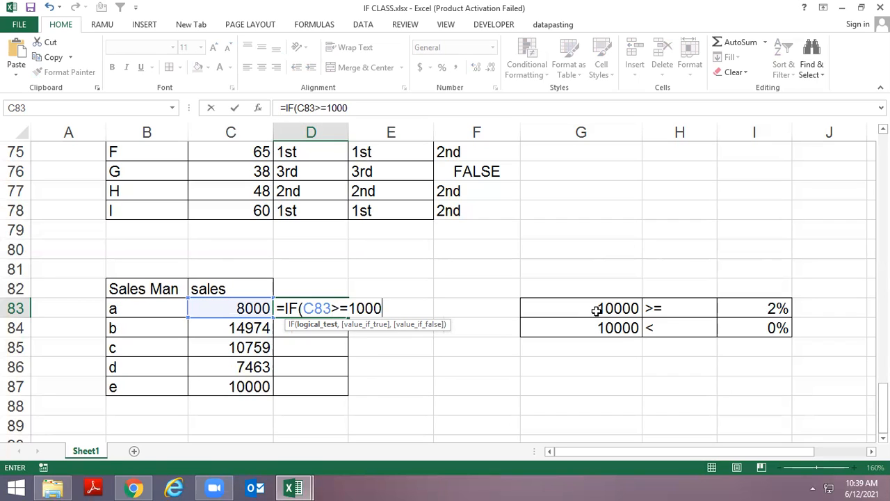
type("0,")
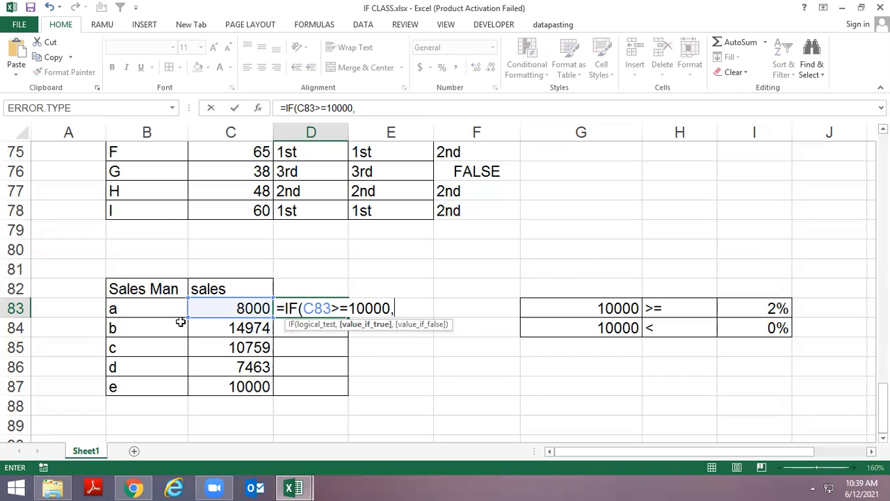
left_click(214, 308)
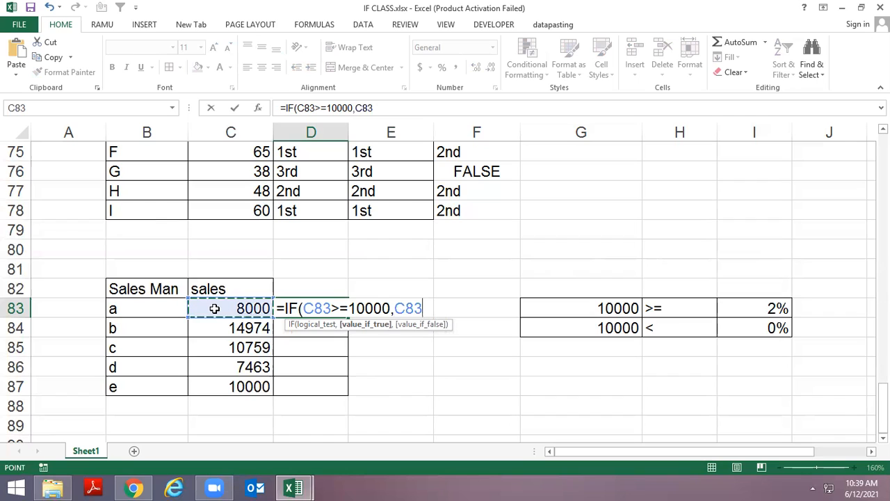
type("*2%")
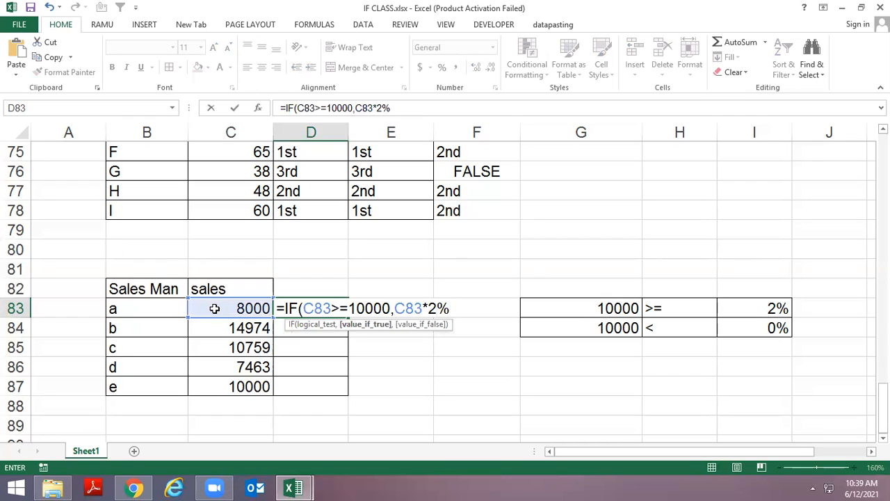
type(",0")
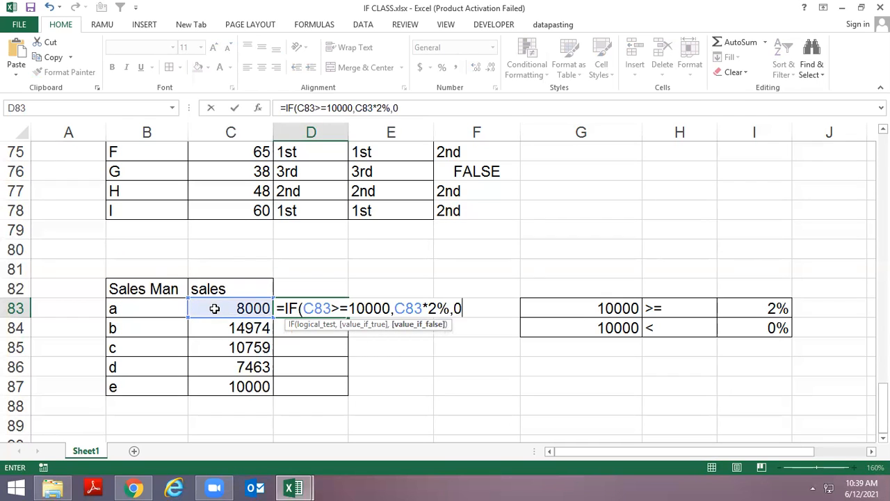
key("Return")
Fill the commission formula from D83 down through D87 for the remaining salesmen
key("ctrl+d")
key("Down")
key("ctrl+d")
key("Down")
key("ctrl+d")
key("Down")
key("ctrl+d")
key("Down")
Test the formula by changing salesman e's sales in C87 to 5000 and checking the commission in D87
key("Up")
key("Left")
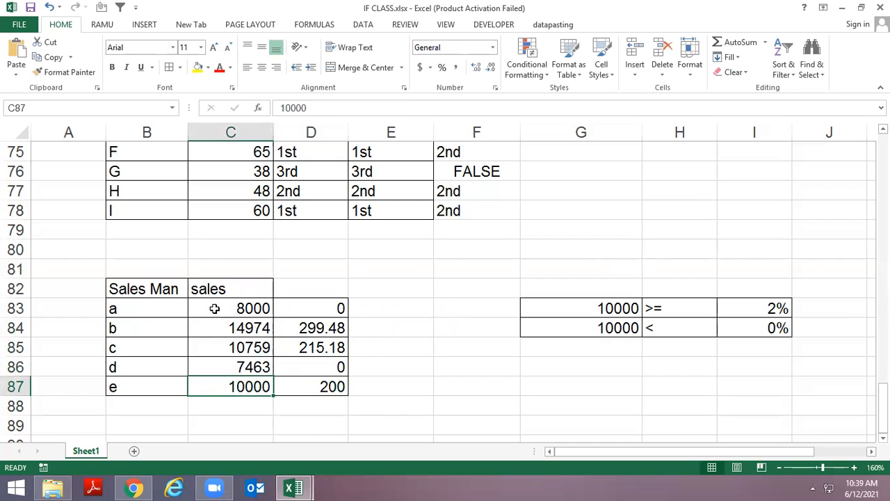
type("5000")
key("Return")
key("Up")
key("Right")
key("Left")
Set salesman e's sales in C87 to 15000 and check the commission formula in D87
type("1500")
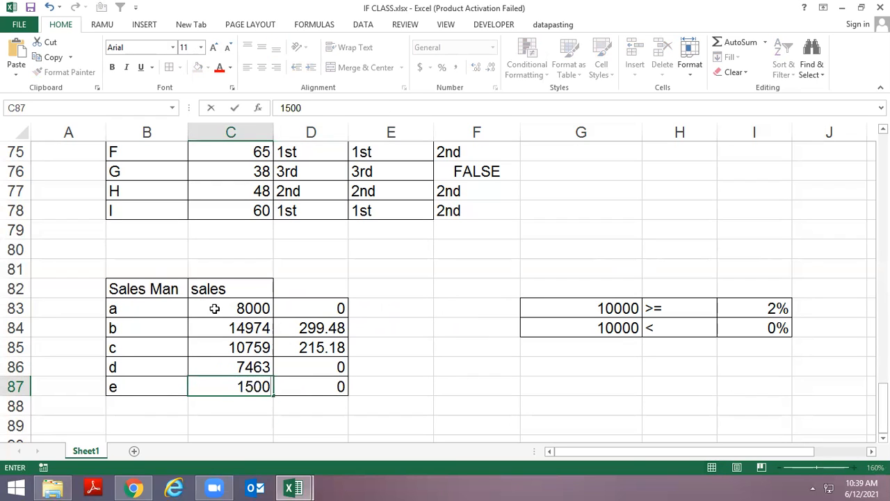
type("0")
key("Return")
key("Up")
key("Right")
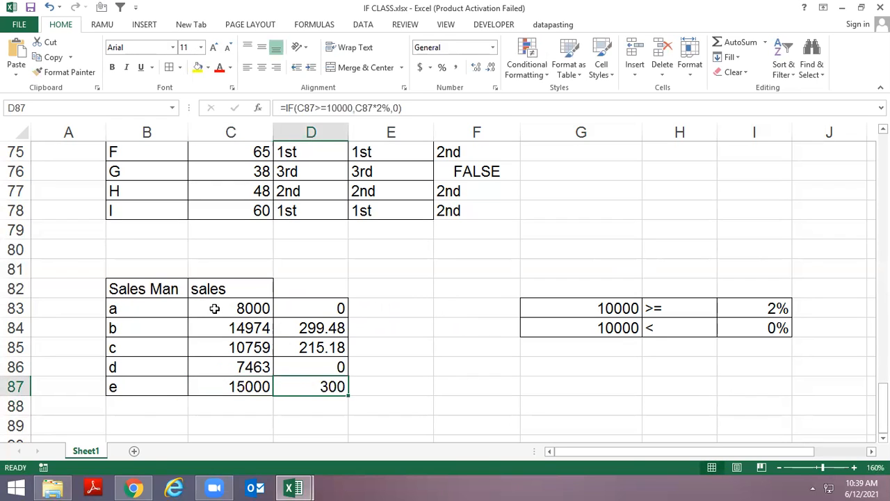
scroll(217, 311, "down", 1)
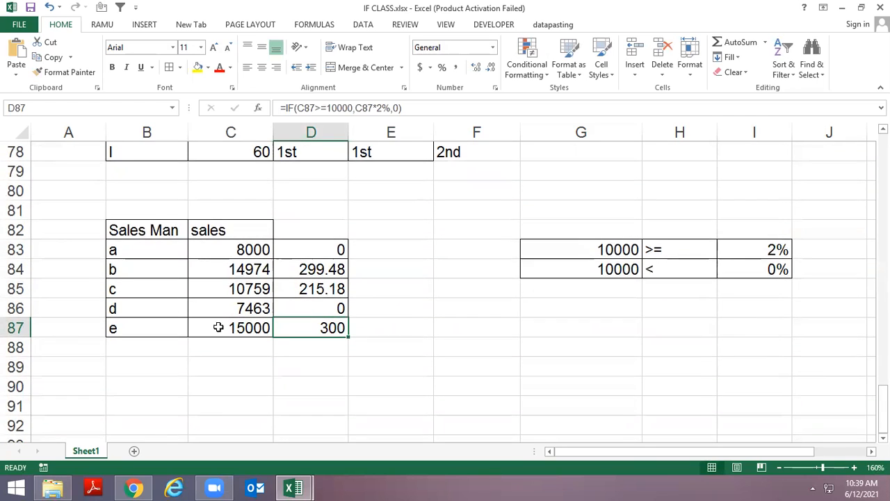
scroll(212, 334, "up", 1)
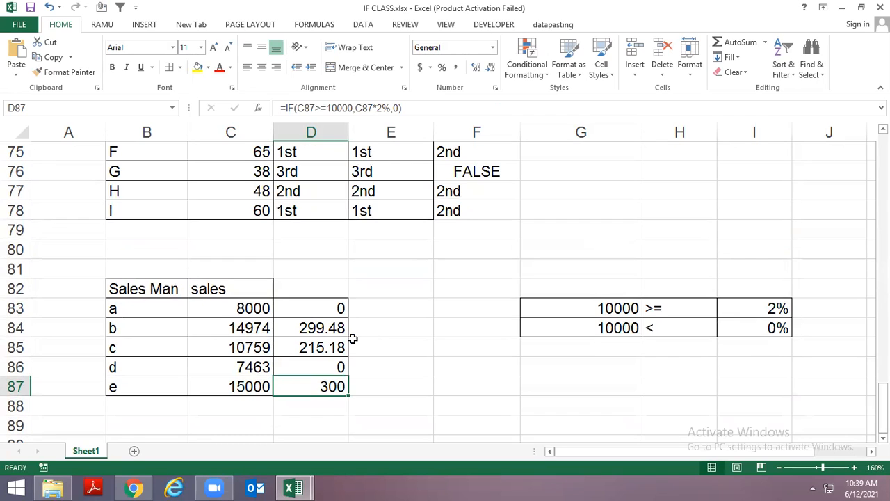
left_click(387, 311)
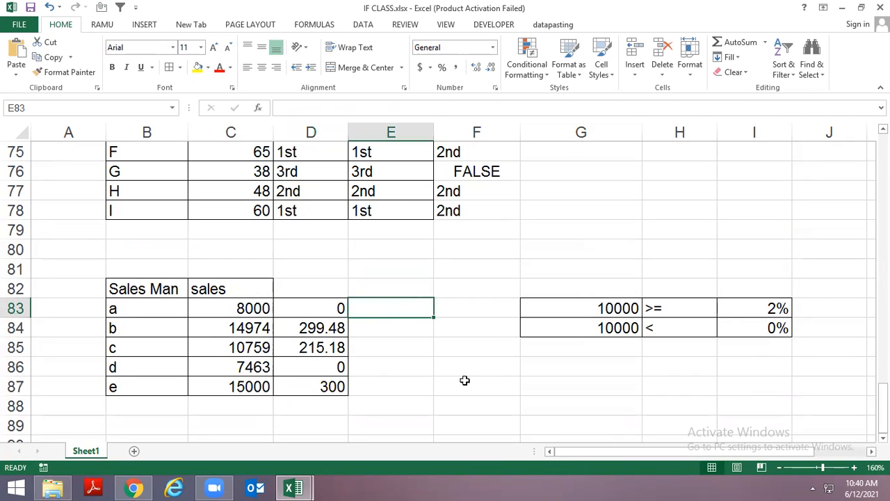
left_click(576, 454)
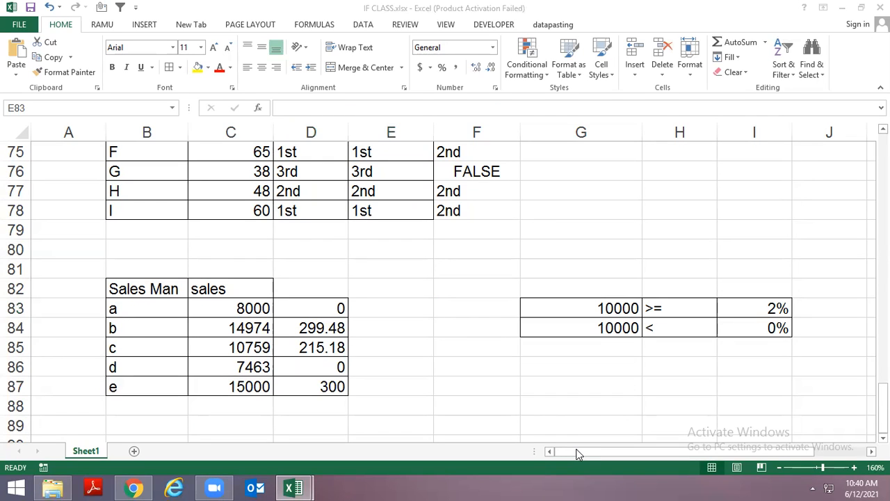
left_click(455, 230)
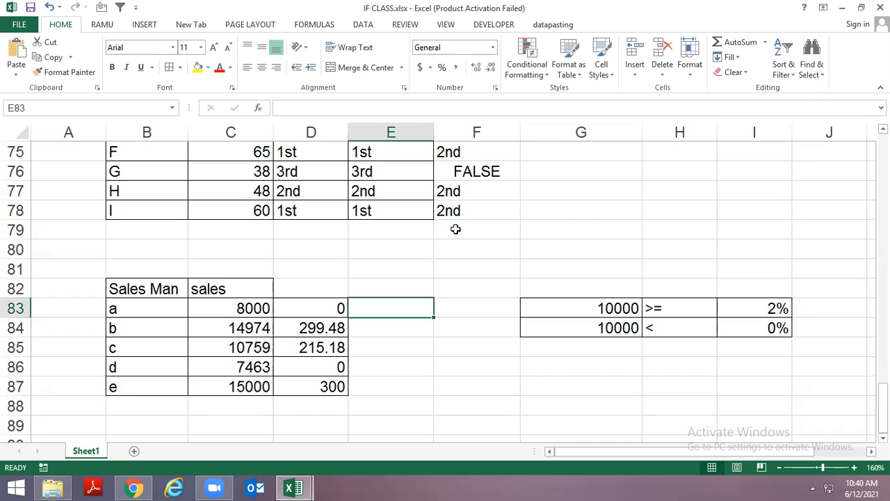
left_click(516, 339)
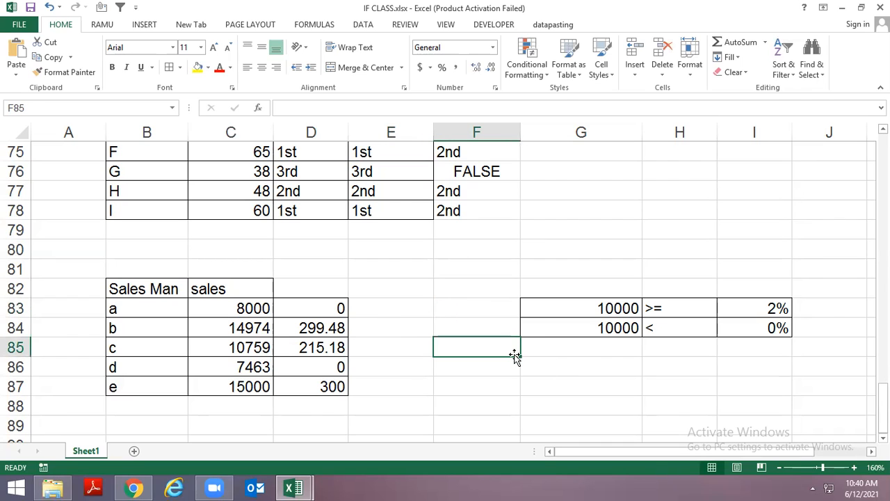